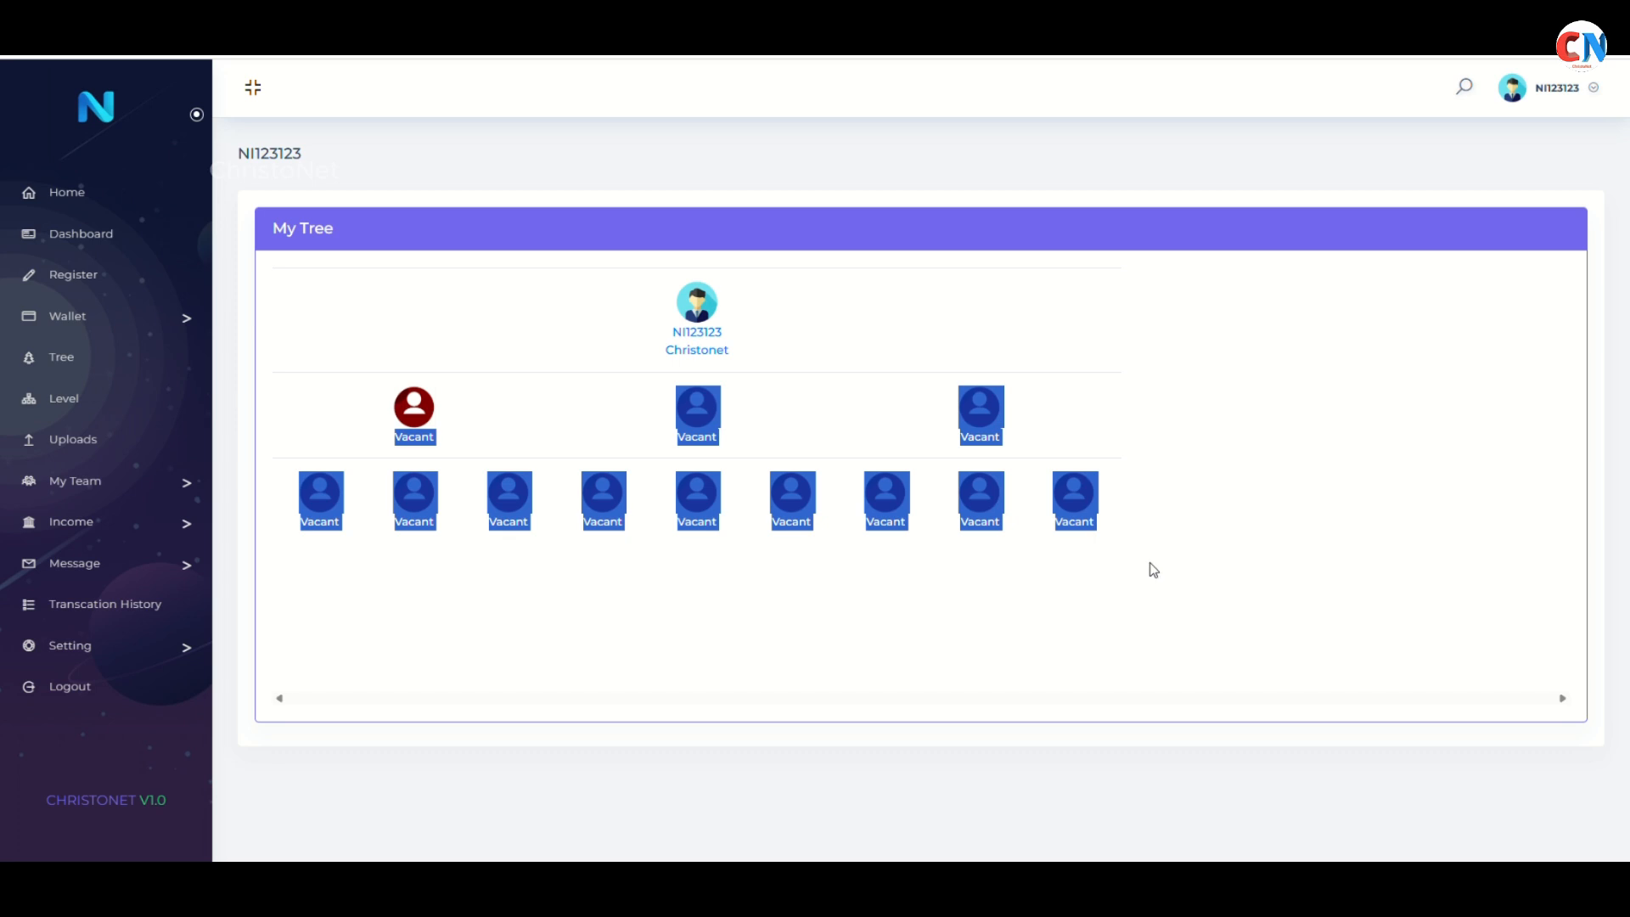
# Go Home from the member tree to show the Services page and its Scan & Pay QR cards
pyautogui.click(95, 195)
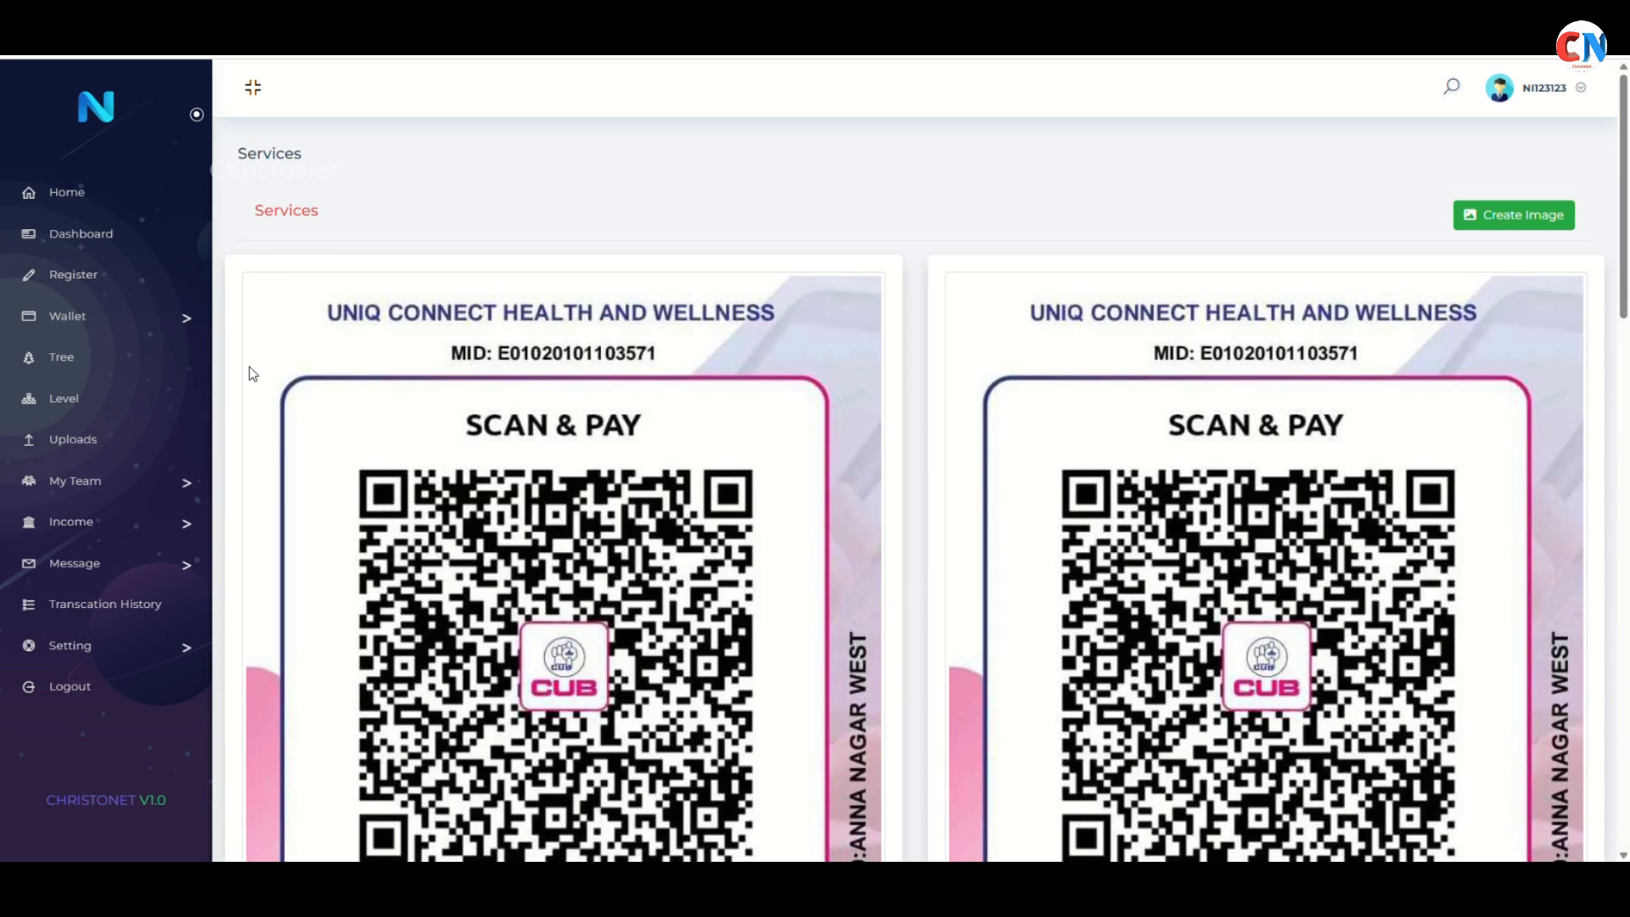
# Open Chrome DevTools docked right, showing the 404 failures, TypeError and apexcharts errors
pyautogui.press('F12')
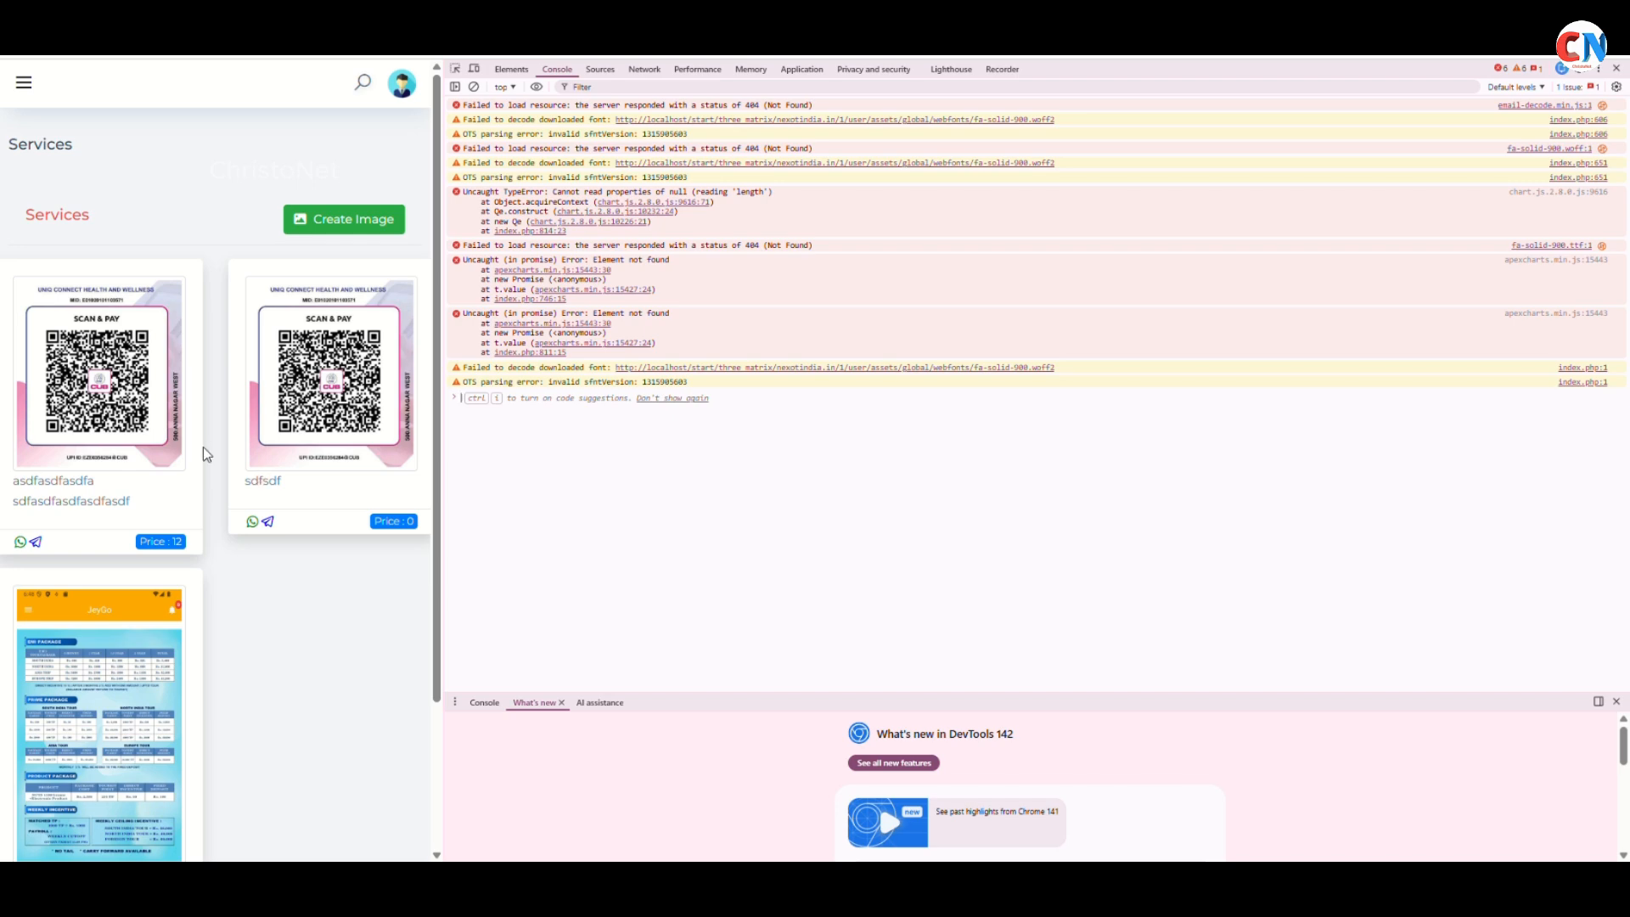
# Close and reopen DevTools, toggle the hamburger sidebar, then close DevTools for the full-width layout
pyautogui.click(1617, 67)
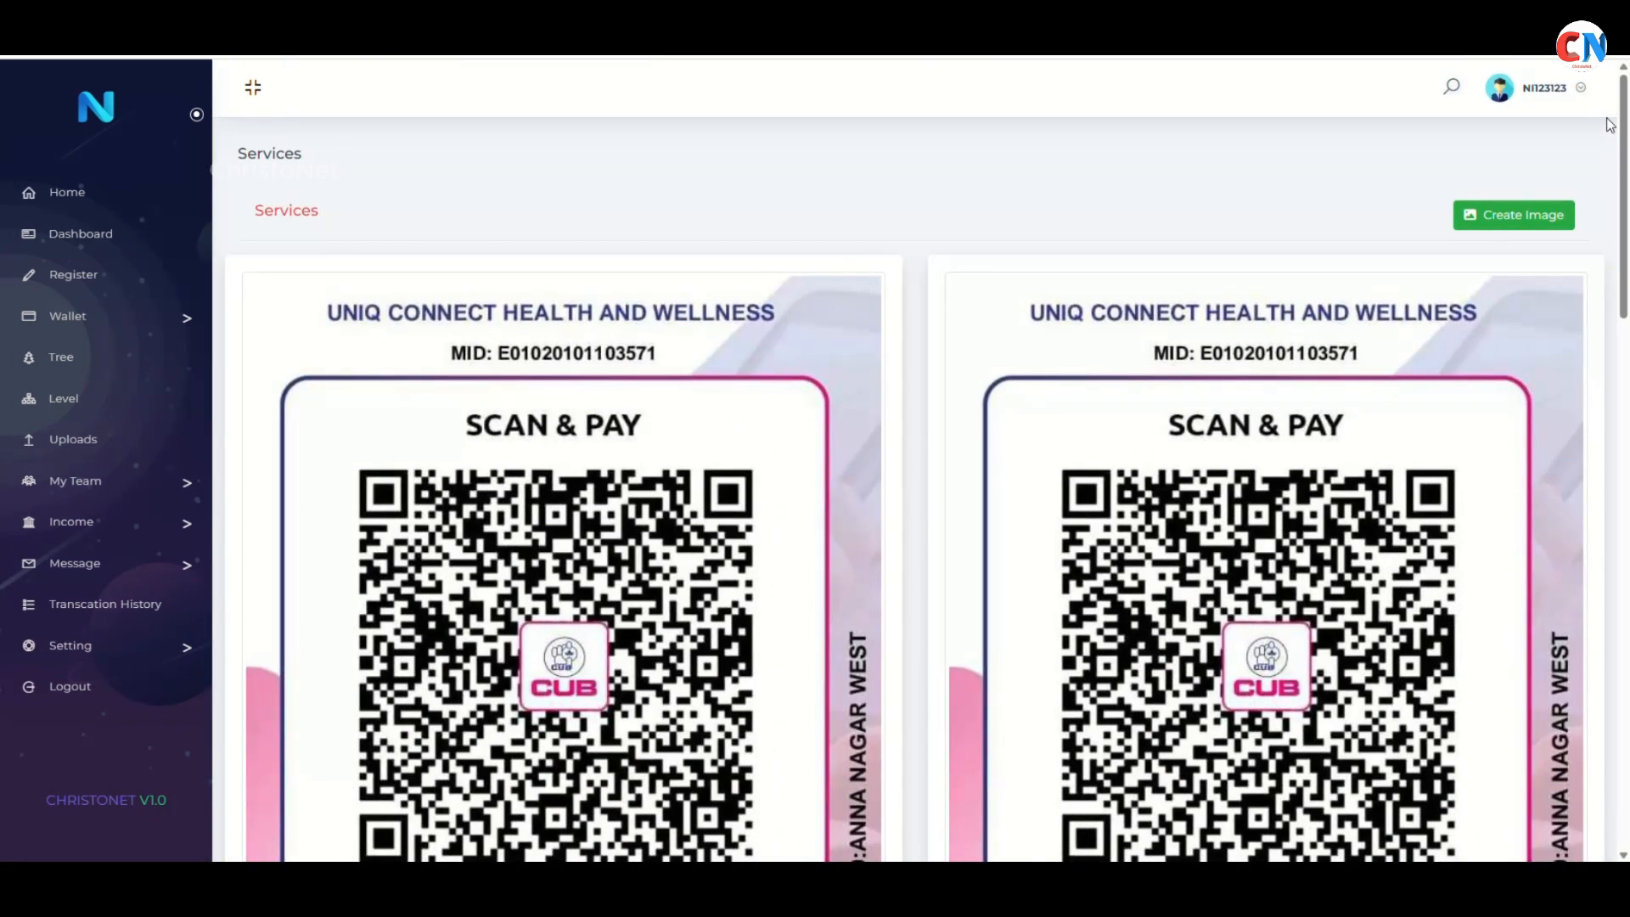
pyautogui.press('F12')
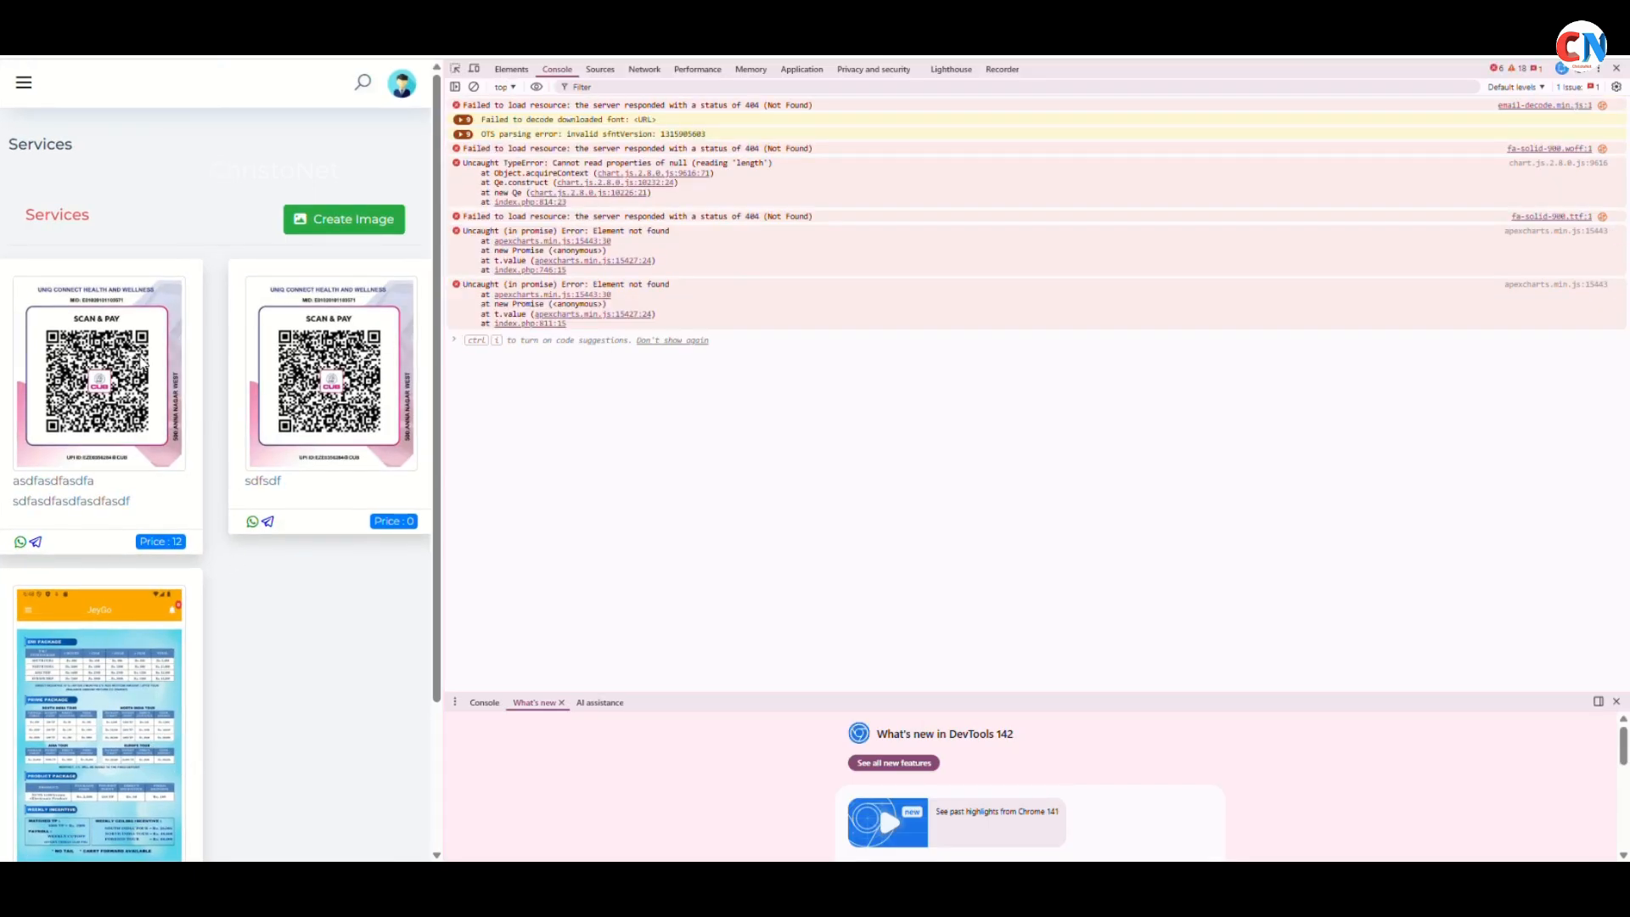
pyautogui.click(24, 82)
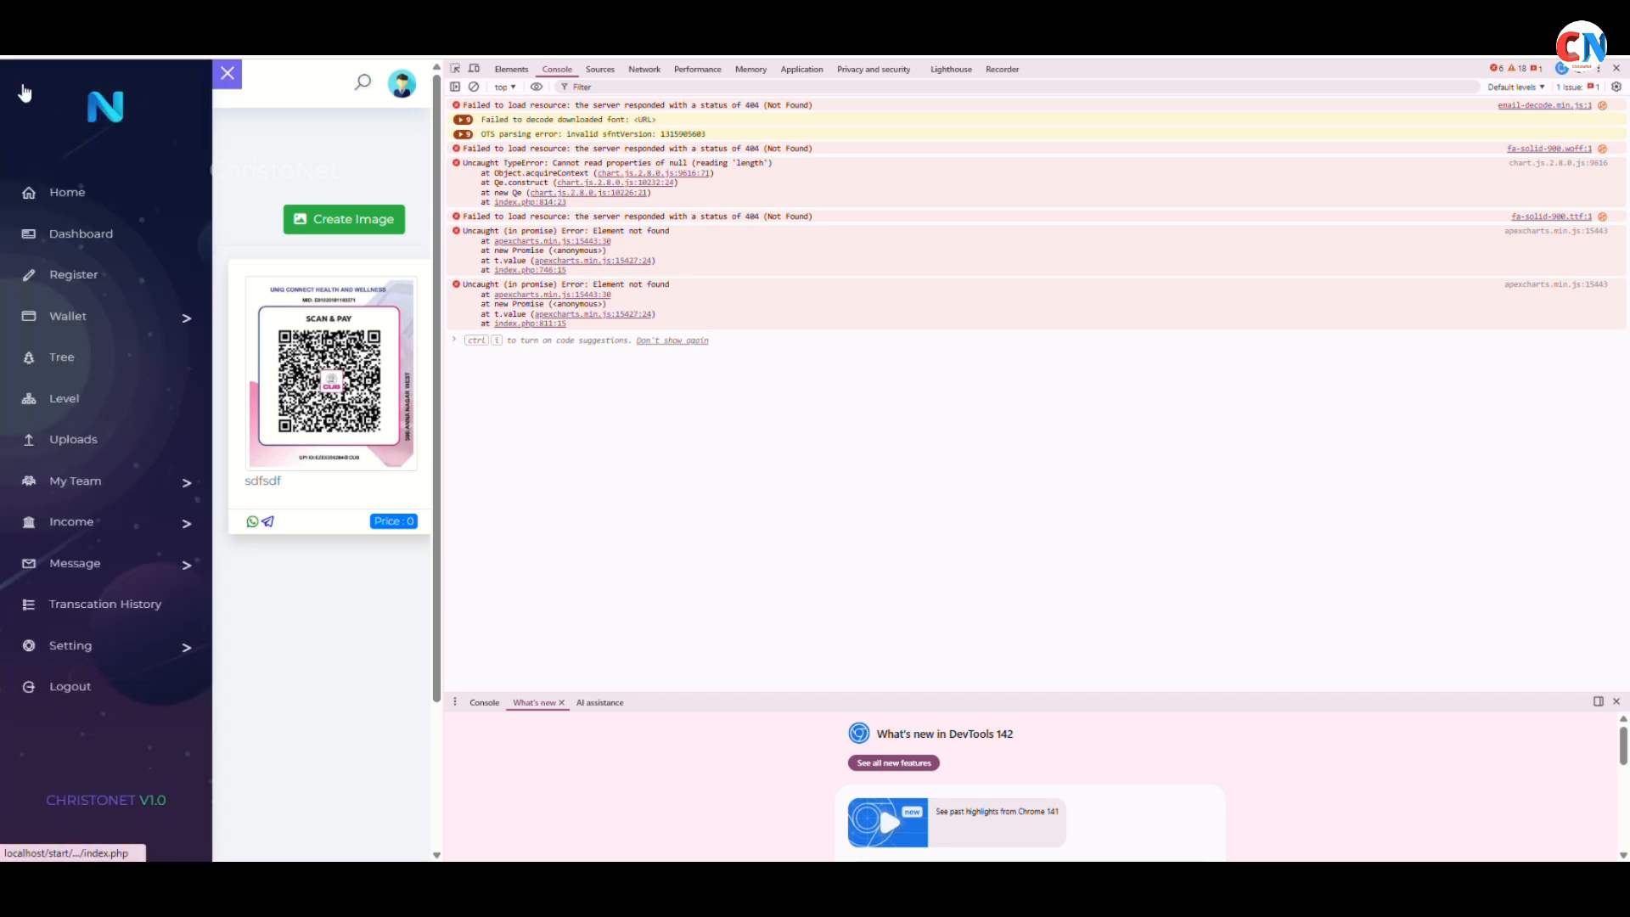
pyautogui.click(23, 91)
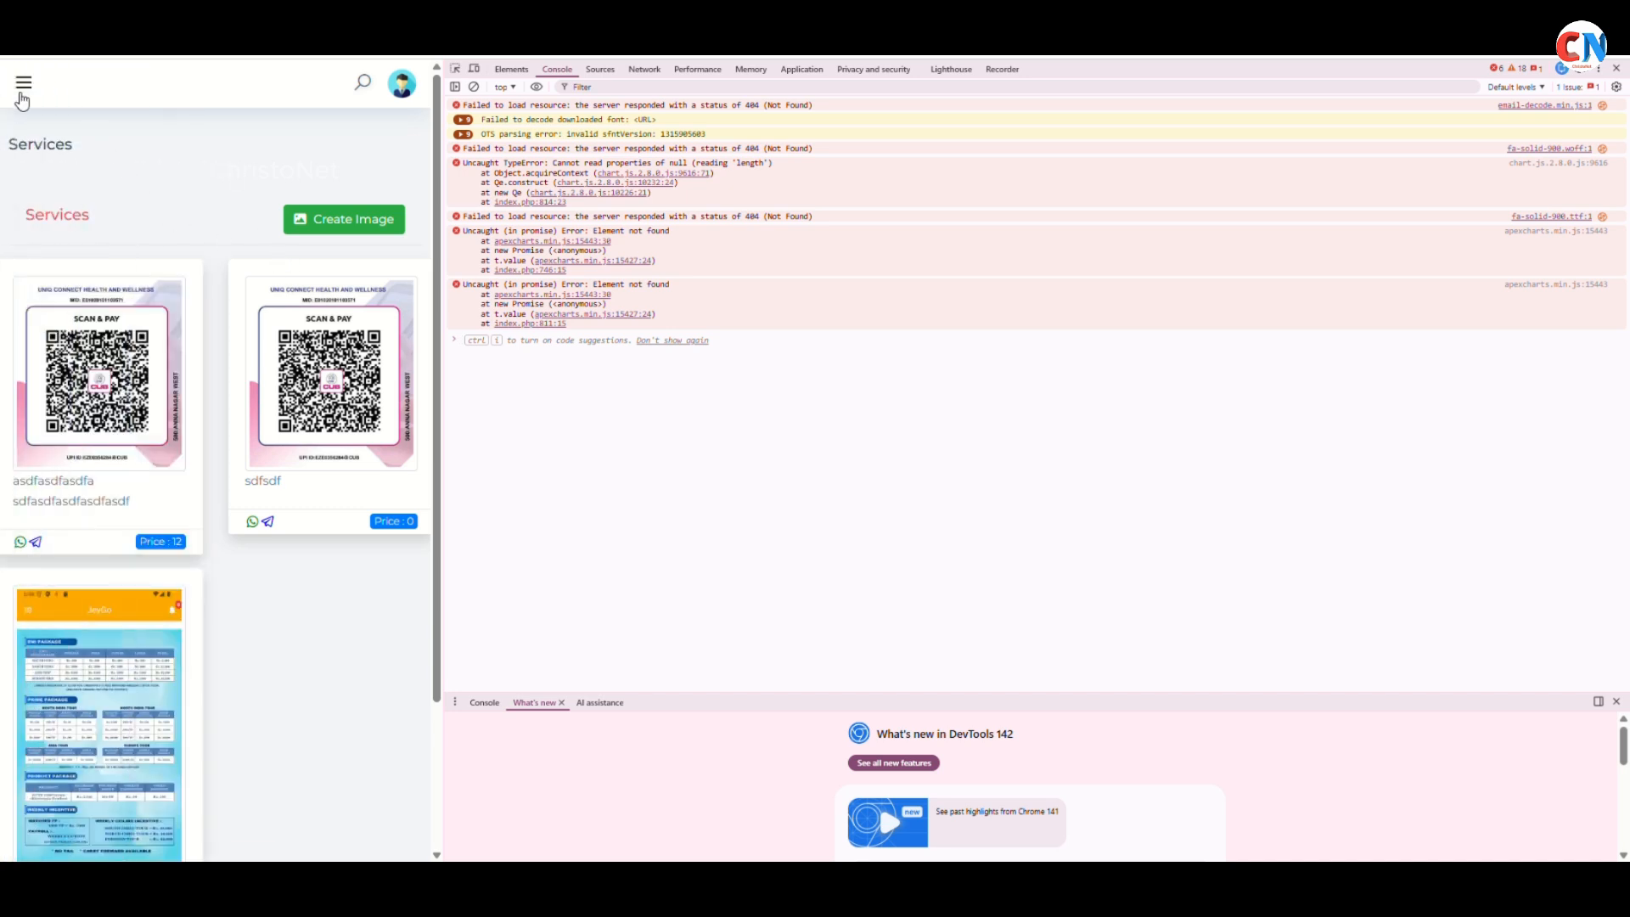
pyautogui.click(40, 94)
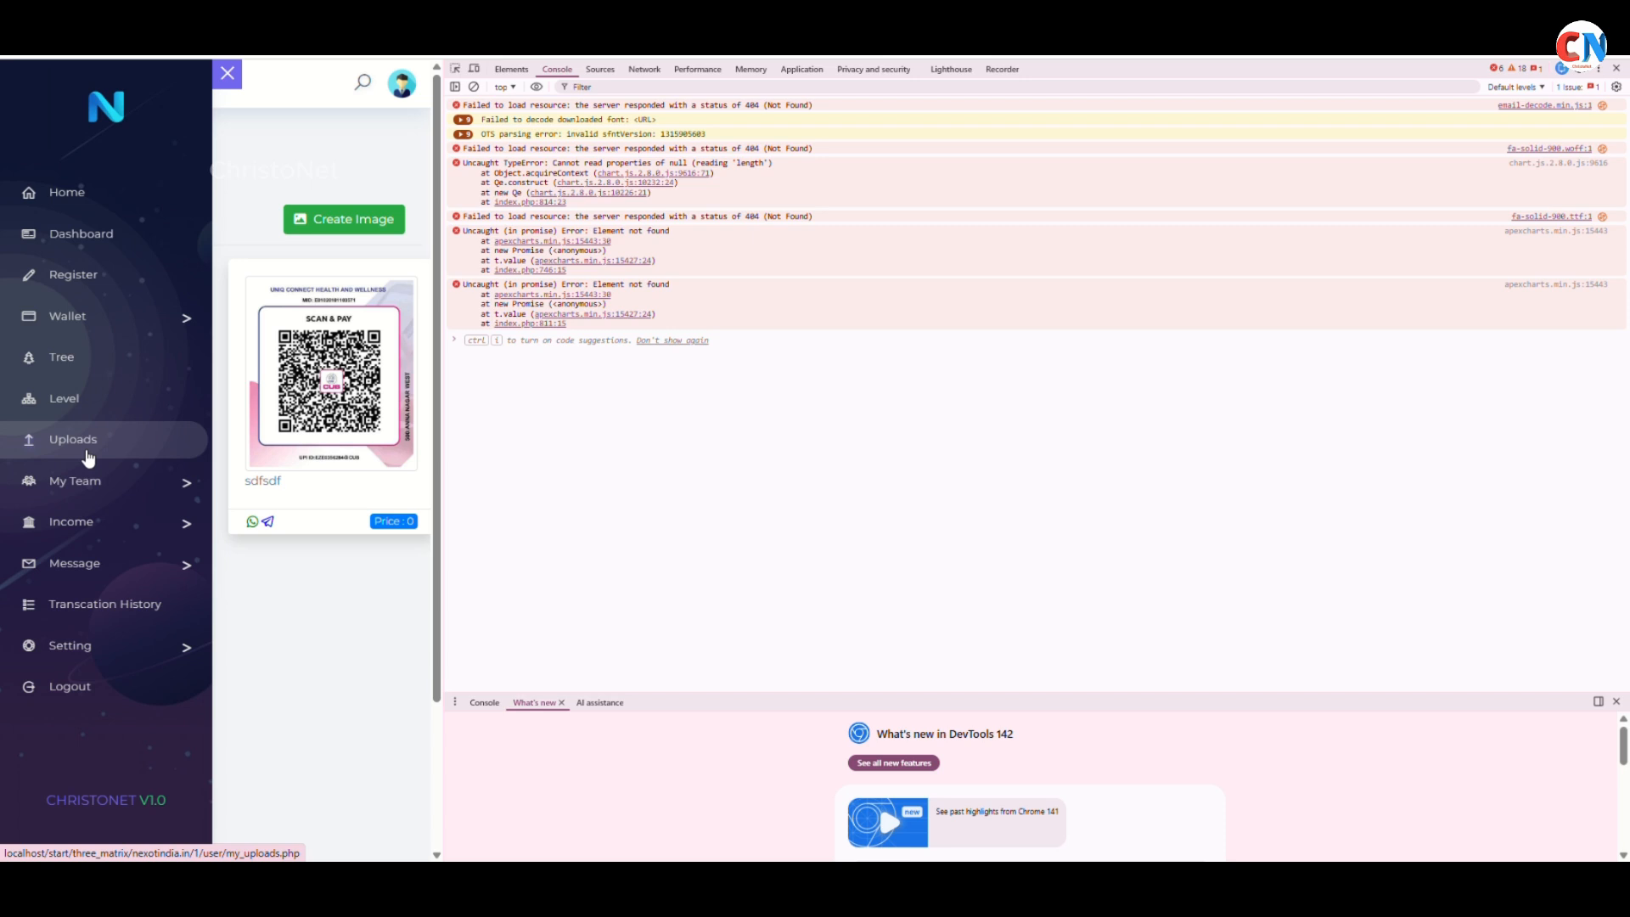
pyautogui.click(88, 459)
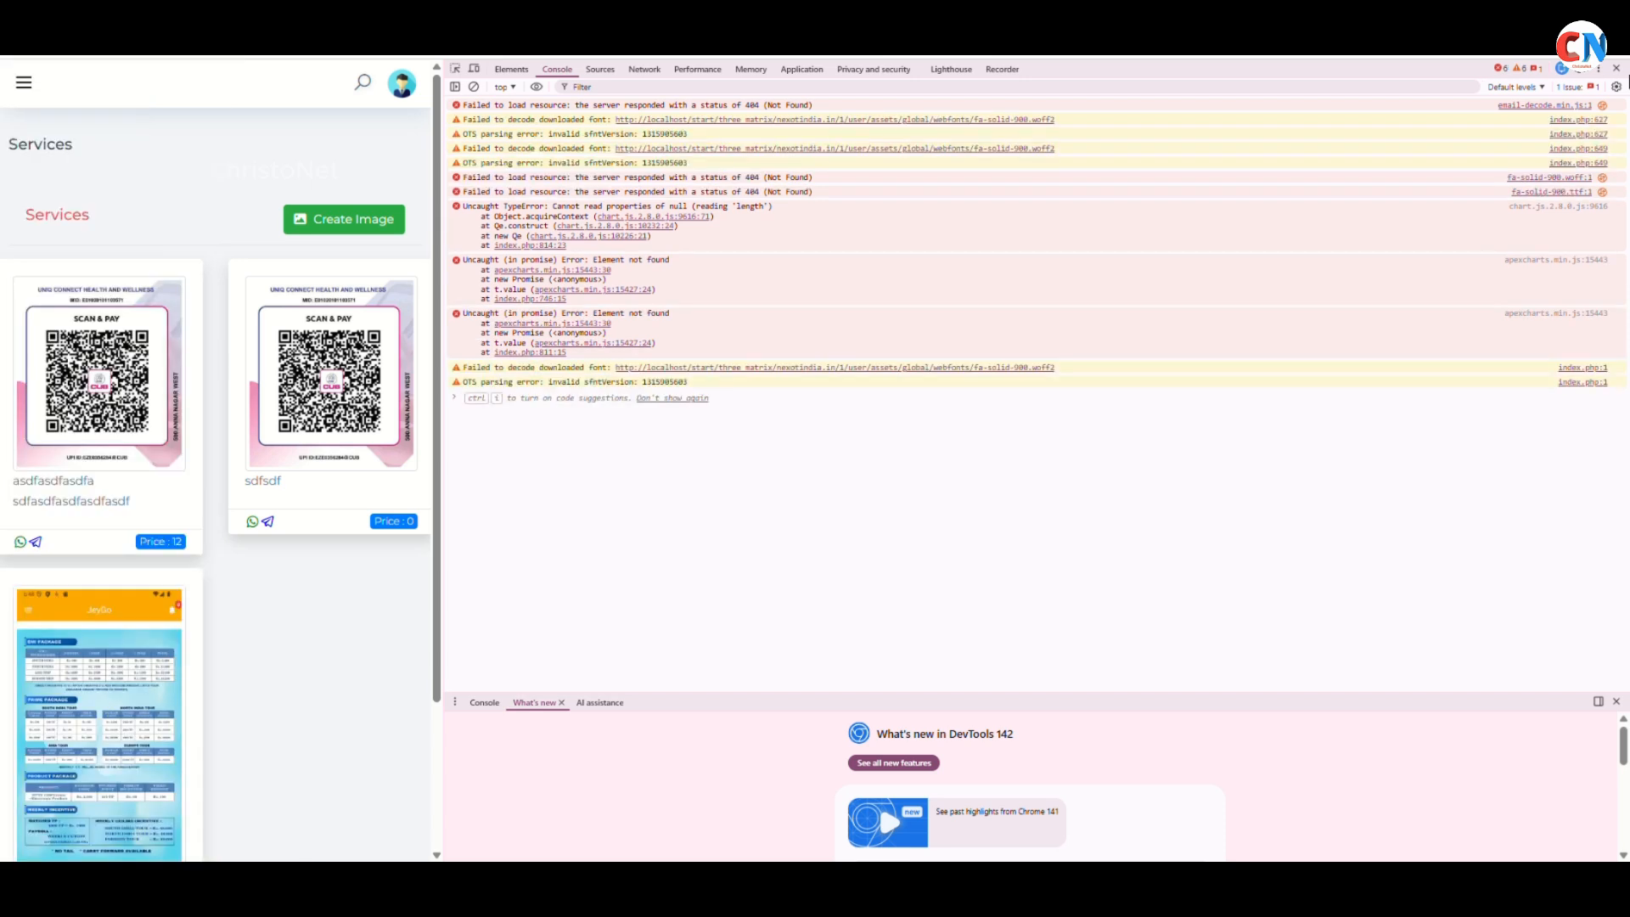
pyautogui.click(1616, 68)
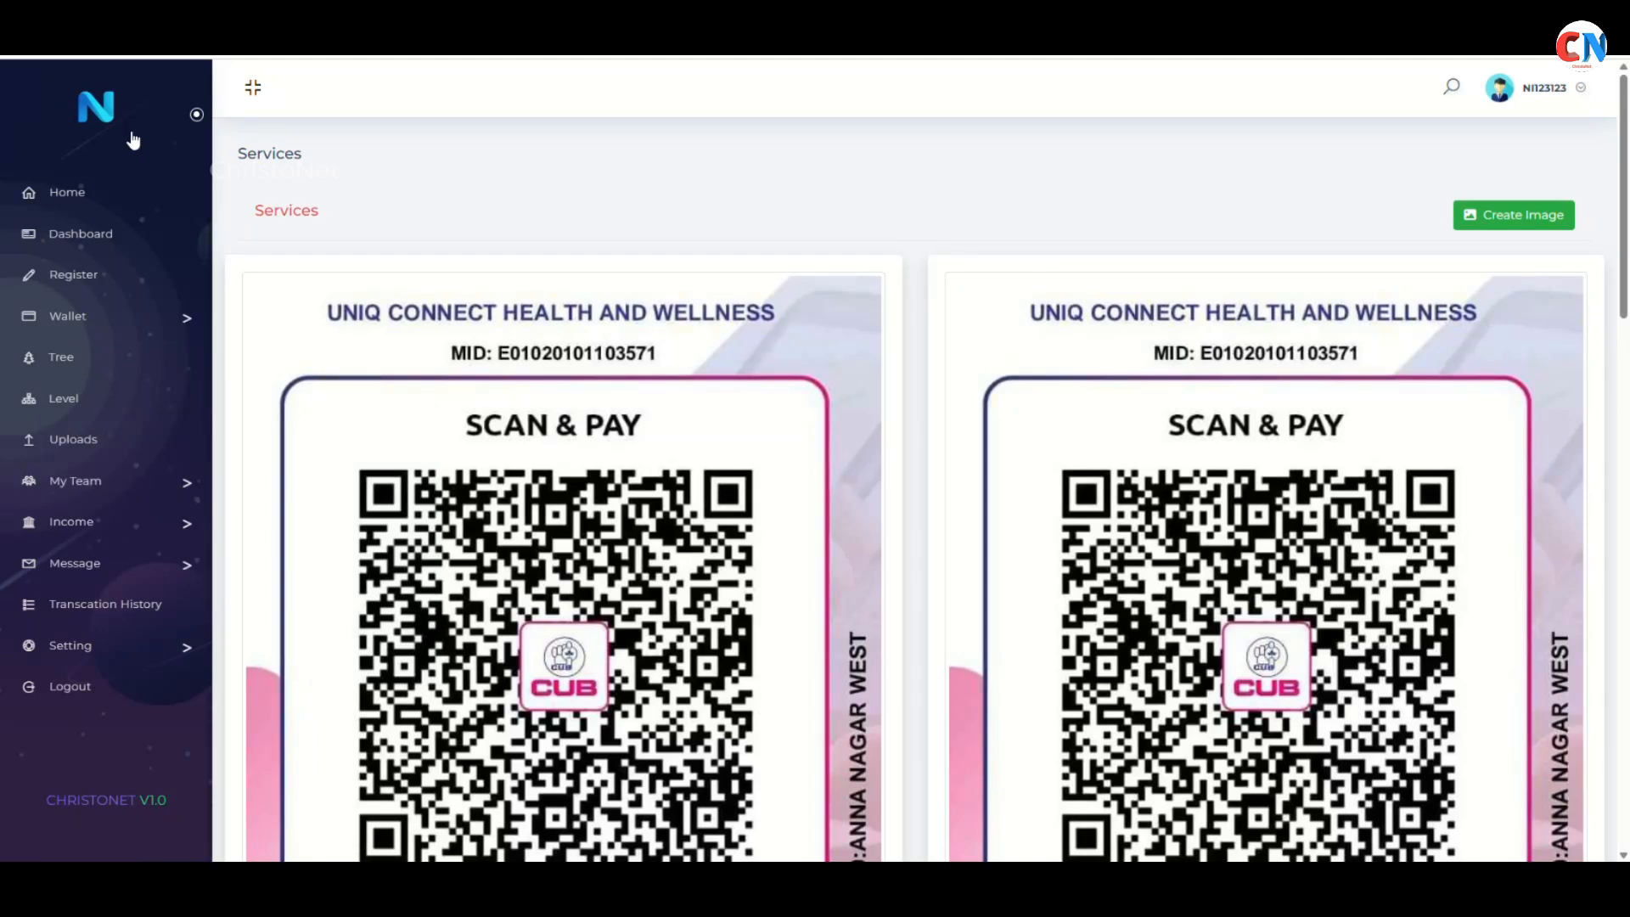
# Open My Uploads, listing the two images dated 07-11-2025 and 12-11-2025
pyautogui.click(65, 459)
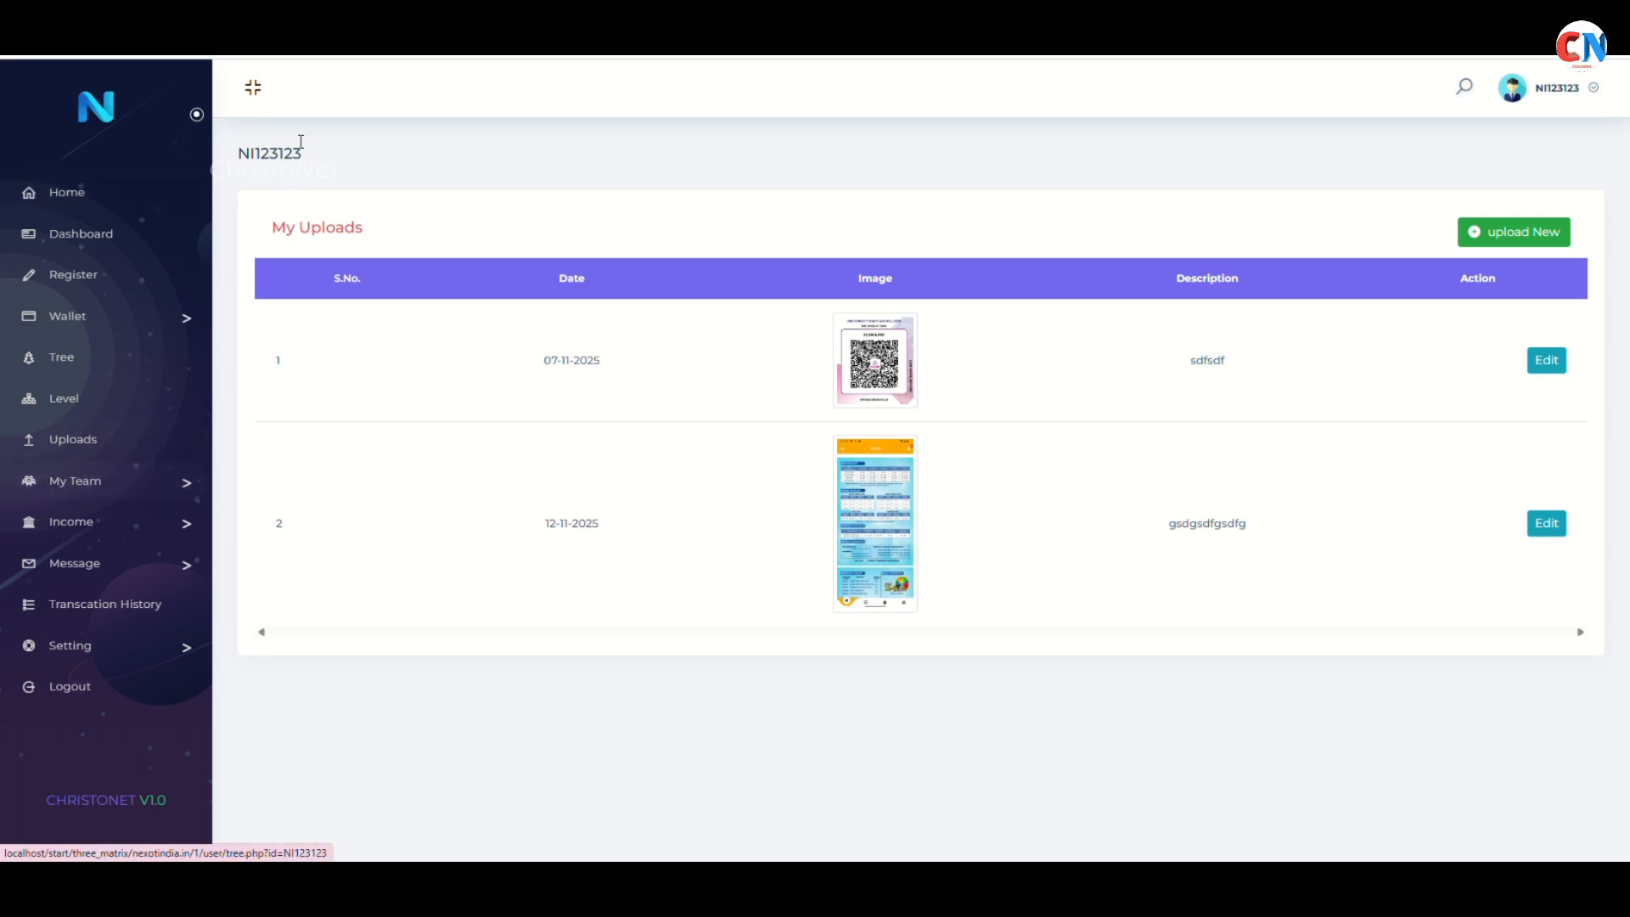
pyautogui.moveTo(241, 161); pyautogui.dragTo(341, 163)
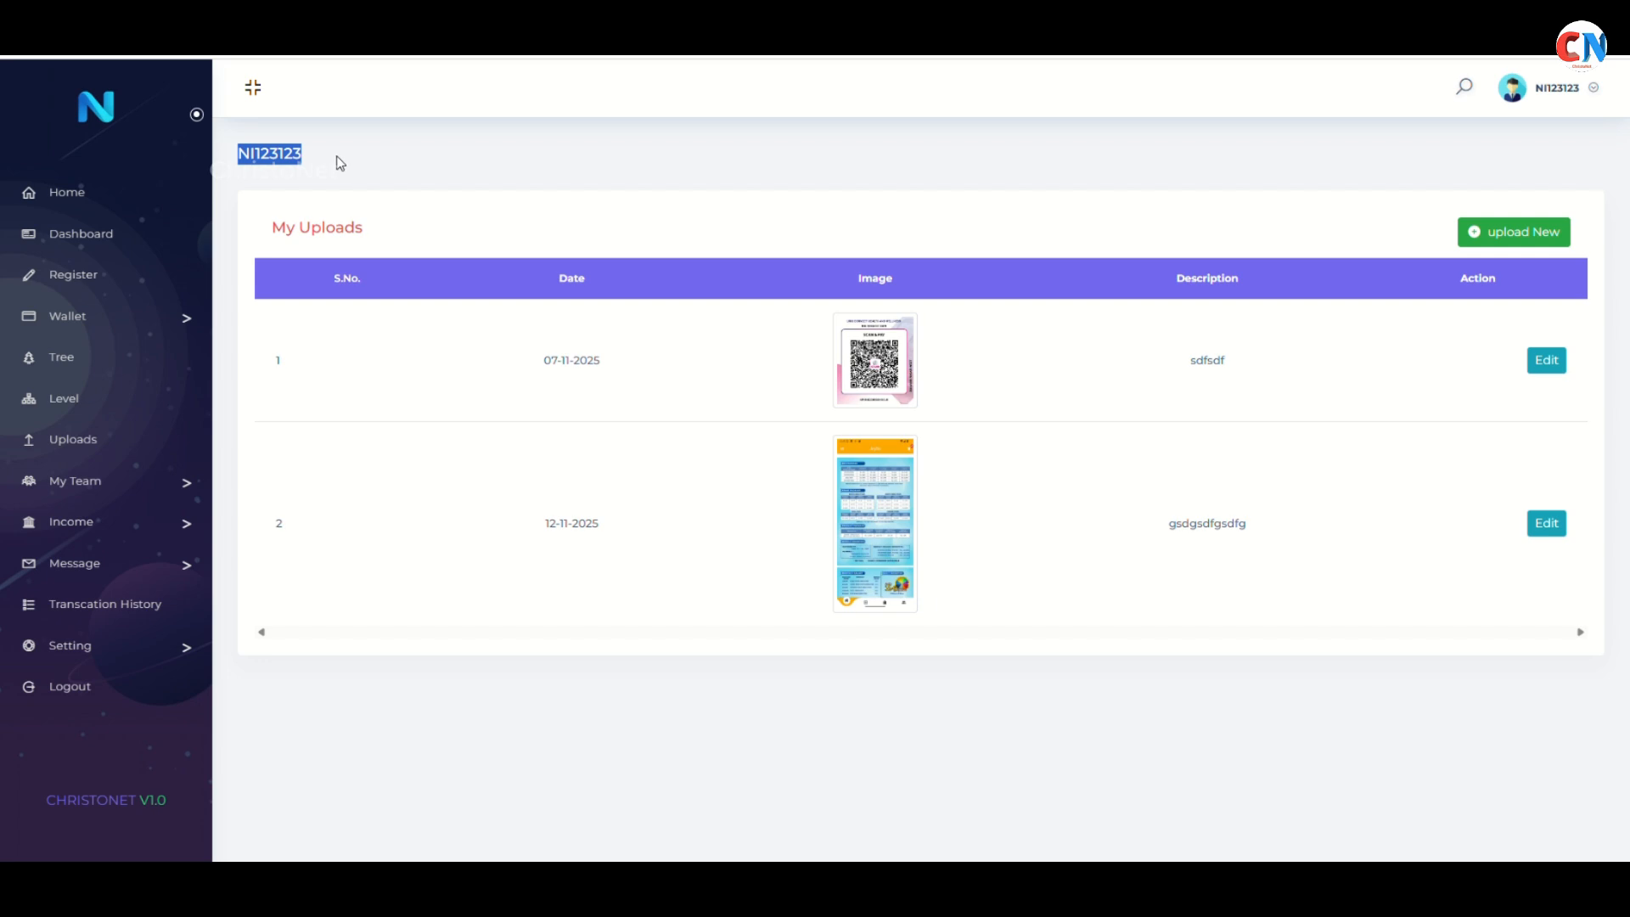
pyautogui.click(102, 437)
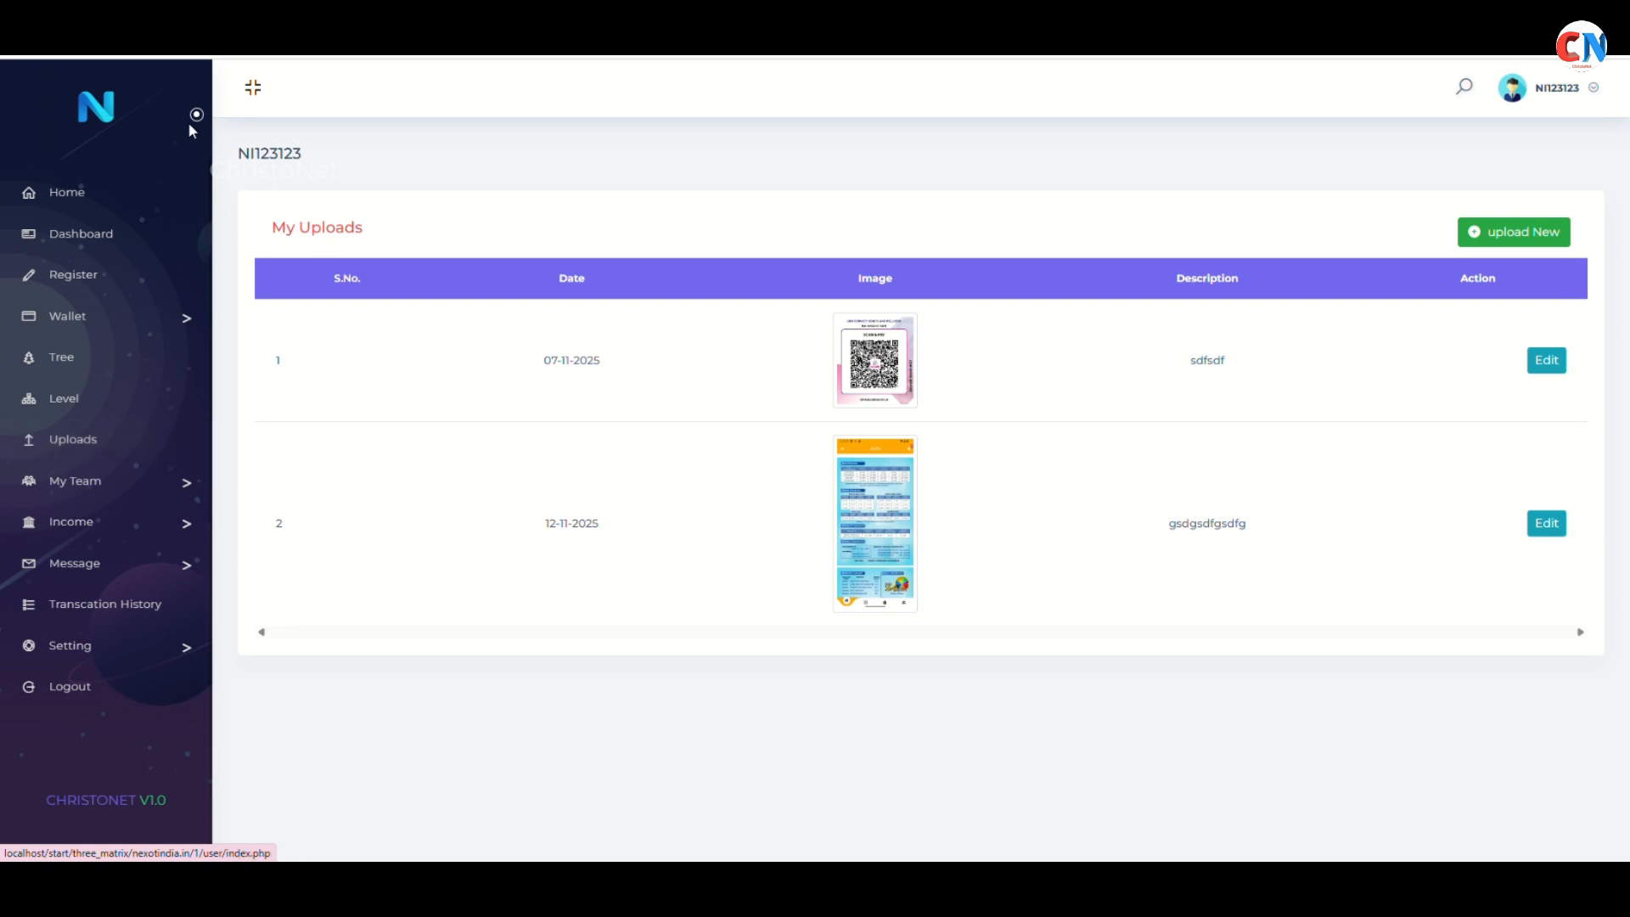
pyautogui.click(74, 448)
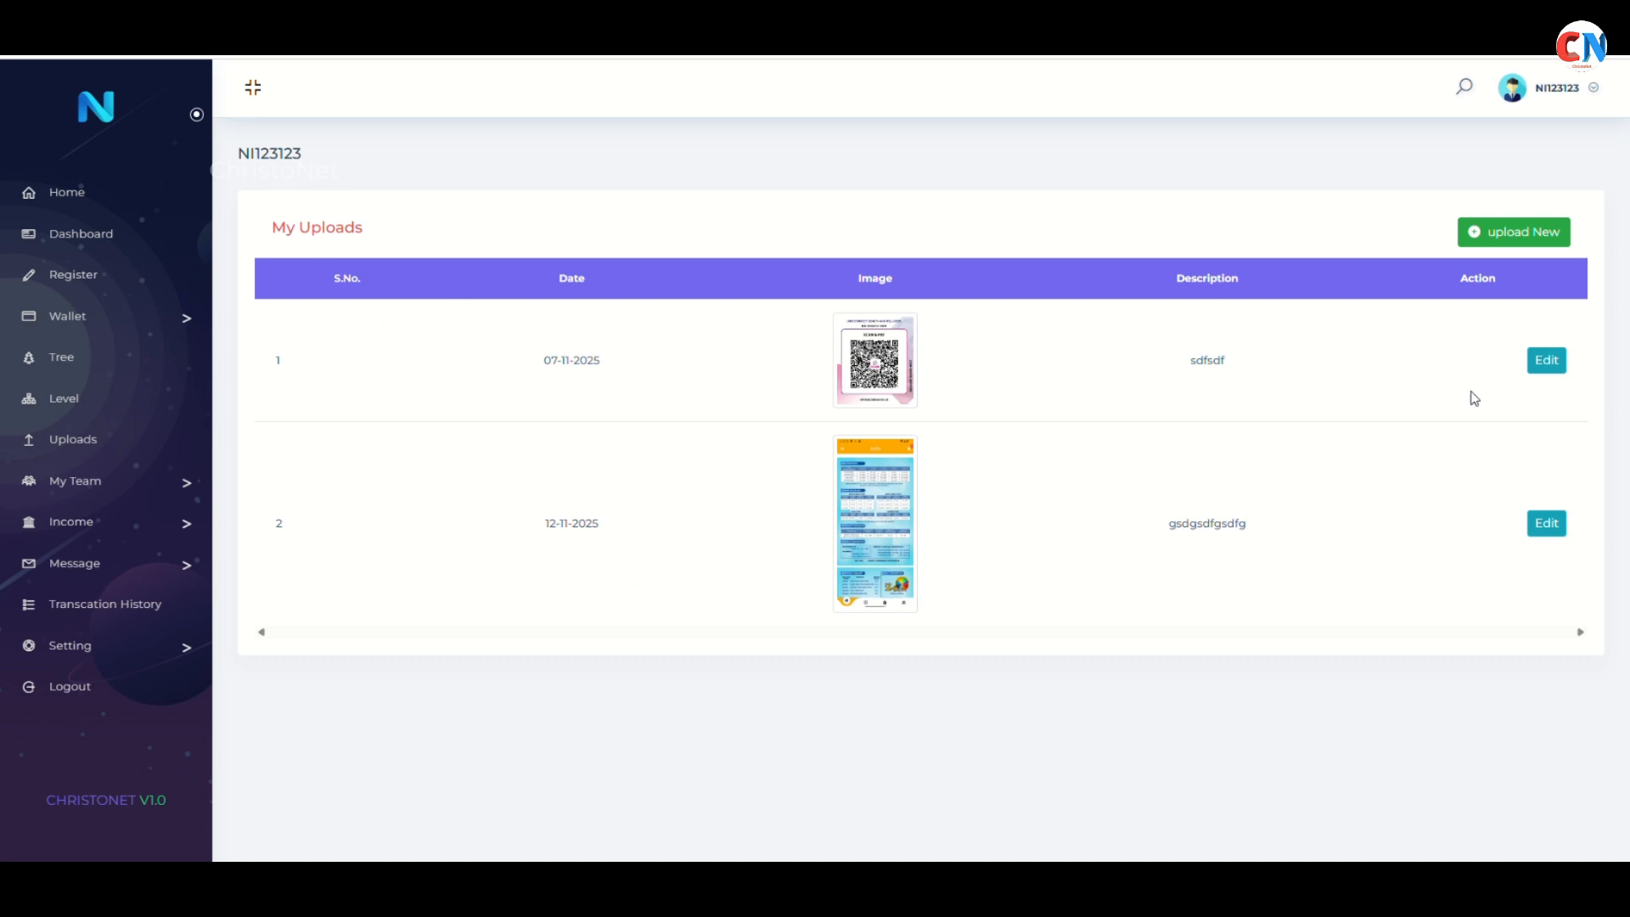
# Start a new upload and choose the QR Transfer mobile app PNG as its image
pyautogui.click(1533, 245)
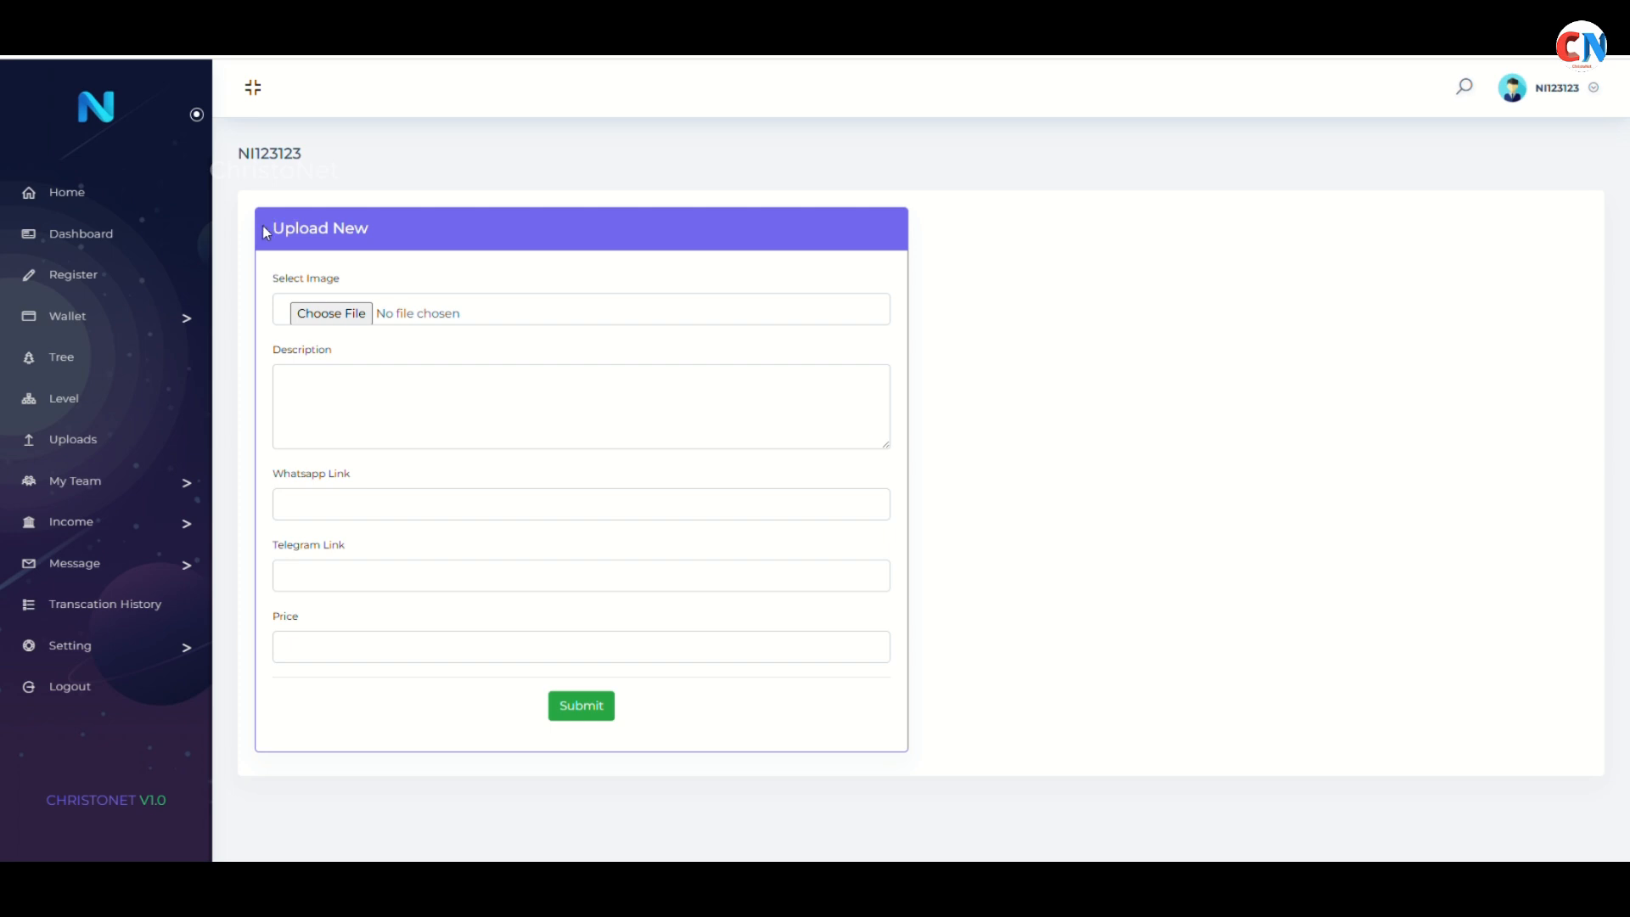
pyautogui.moveTo(283, 351); pyautogui.dragTo(332, 352)
pyautogui.moveTo(352, 473); pyautogui.dragTo(243, 469)
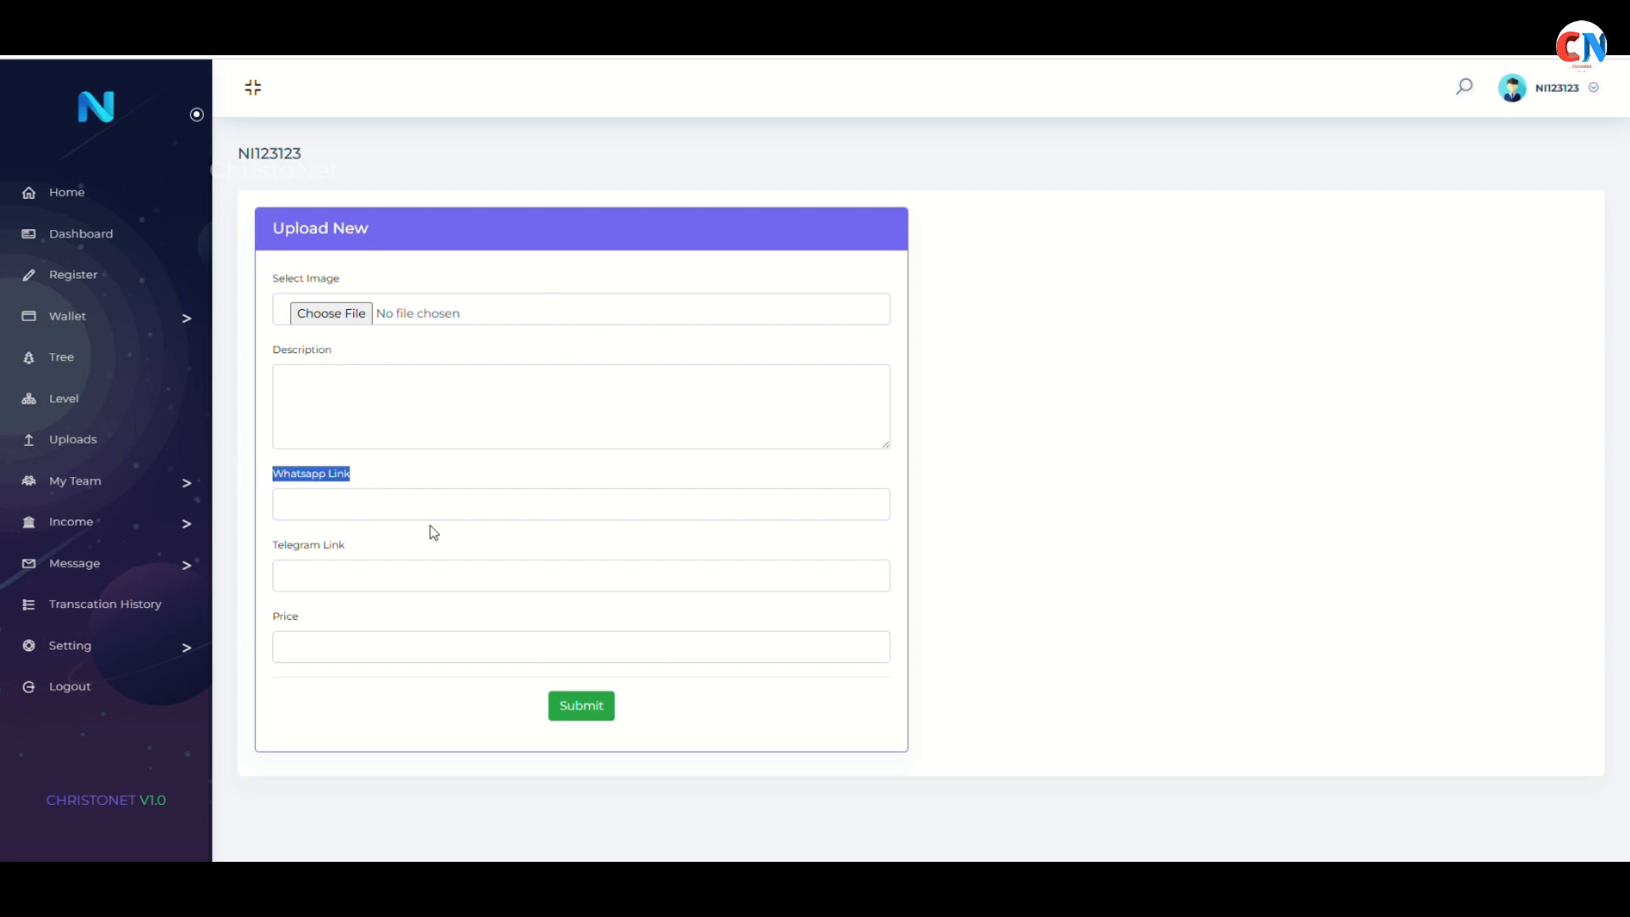
pyautogui.moveTo(367, 552); pyautogui.dragTo(287, 547)
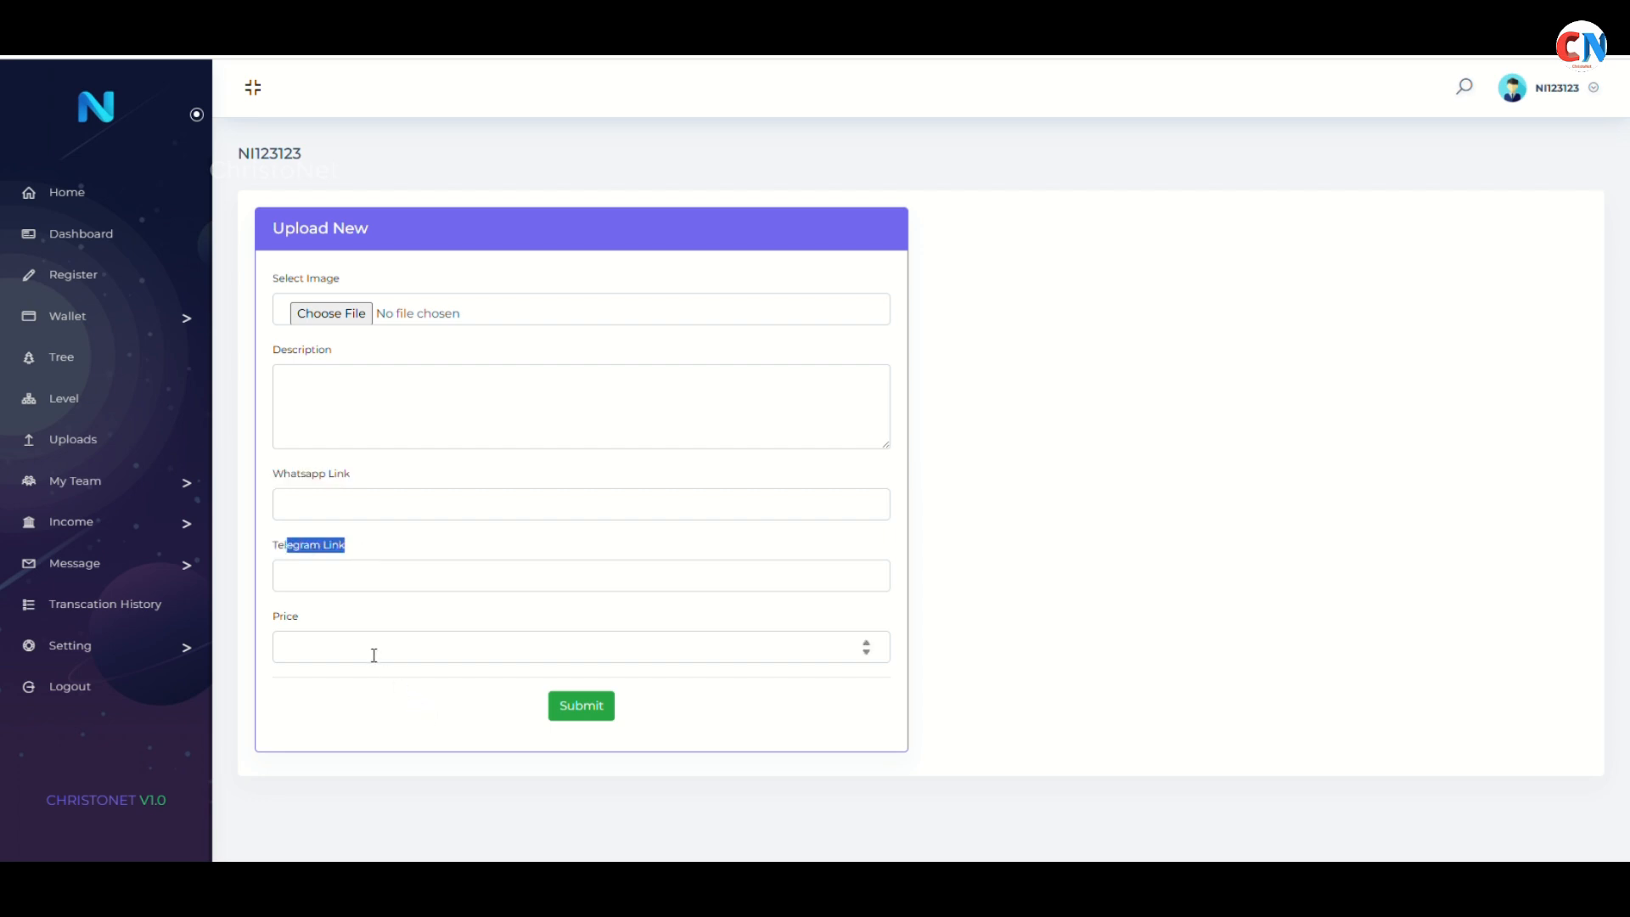
pyautogui.click(367, 321)
pyautogui.doubleClick(416, 279)
pyautogui.click(387, 400)
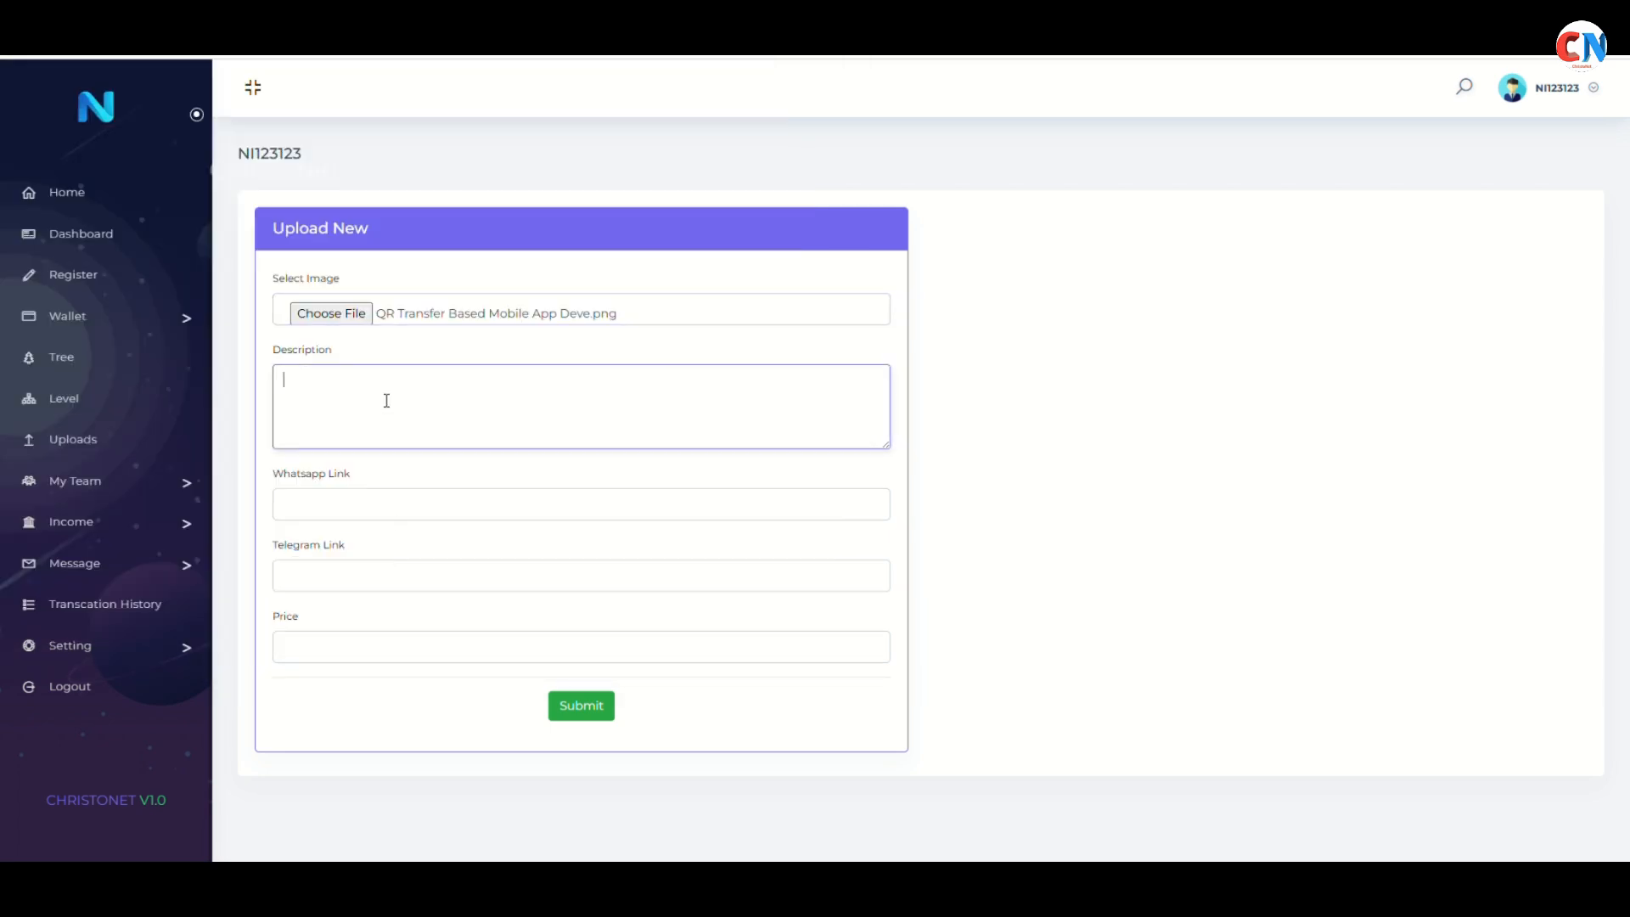
# Enter description 'fsdg sdfasdfa sdfa sdf' and price 5000, then submit the upload
pyautogui.write('fsdg sdfasdfa sdfa sdf')
pyautogui.click(398, 512)
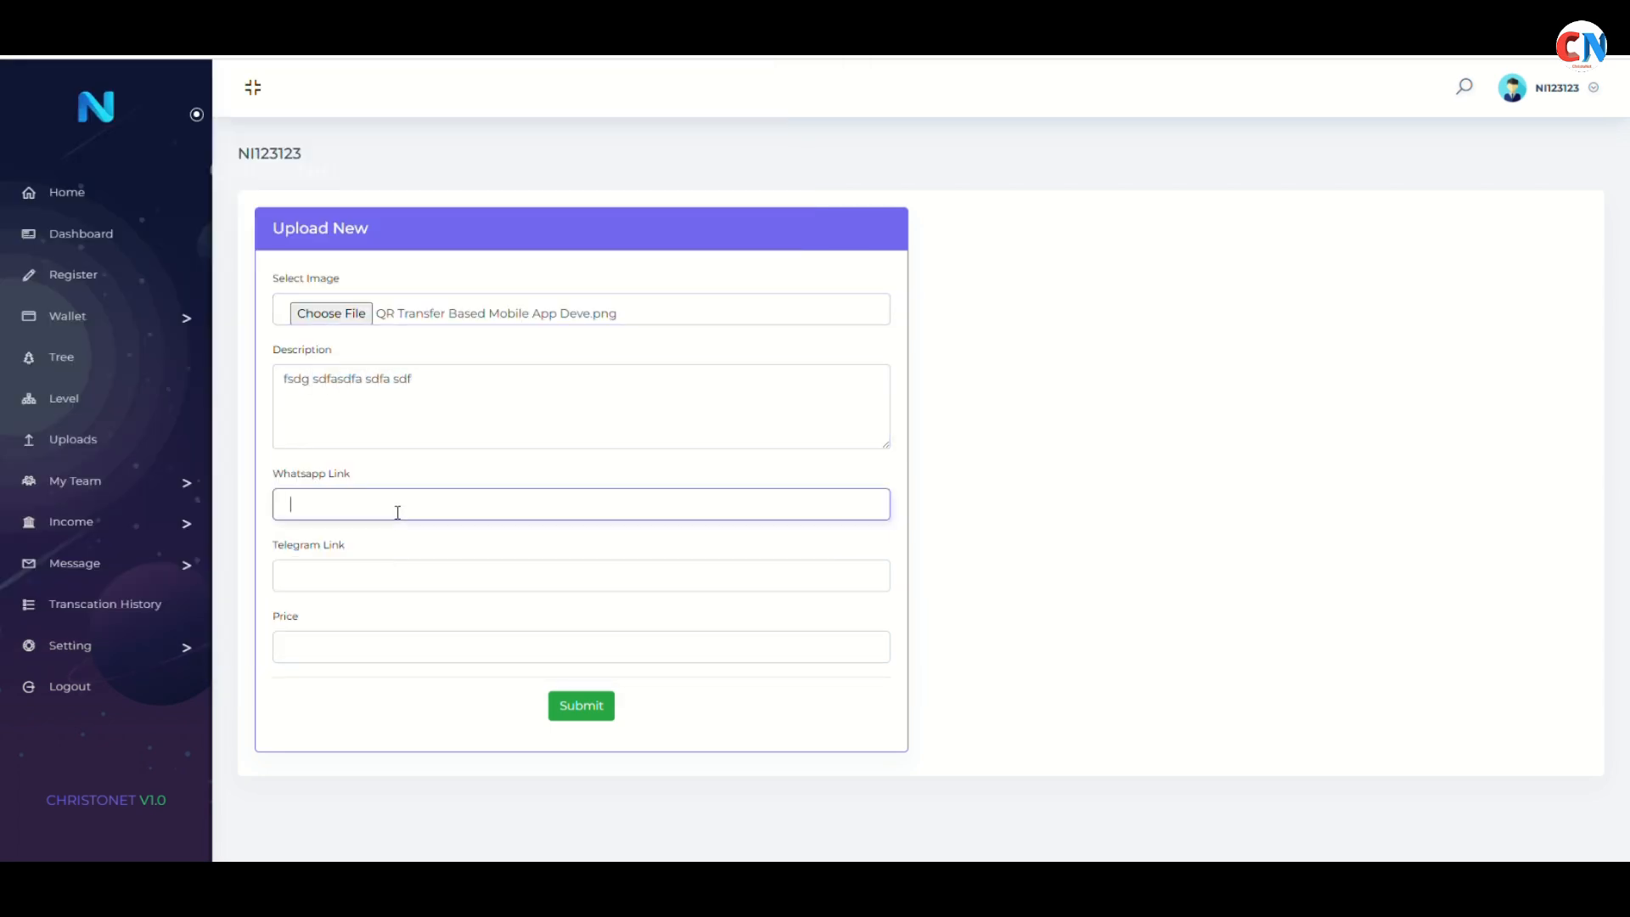
pyautogui.click(427, 643)
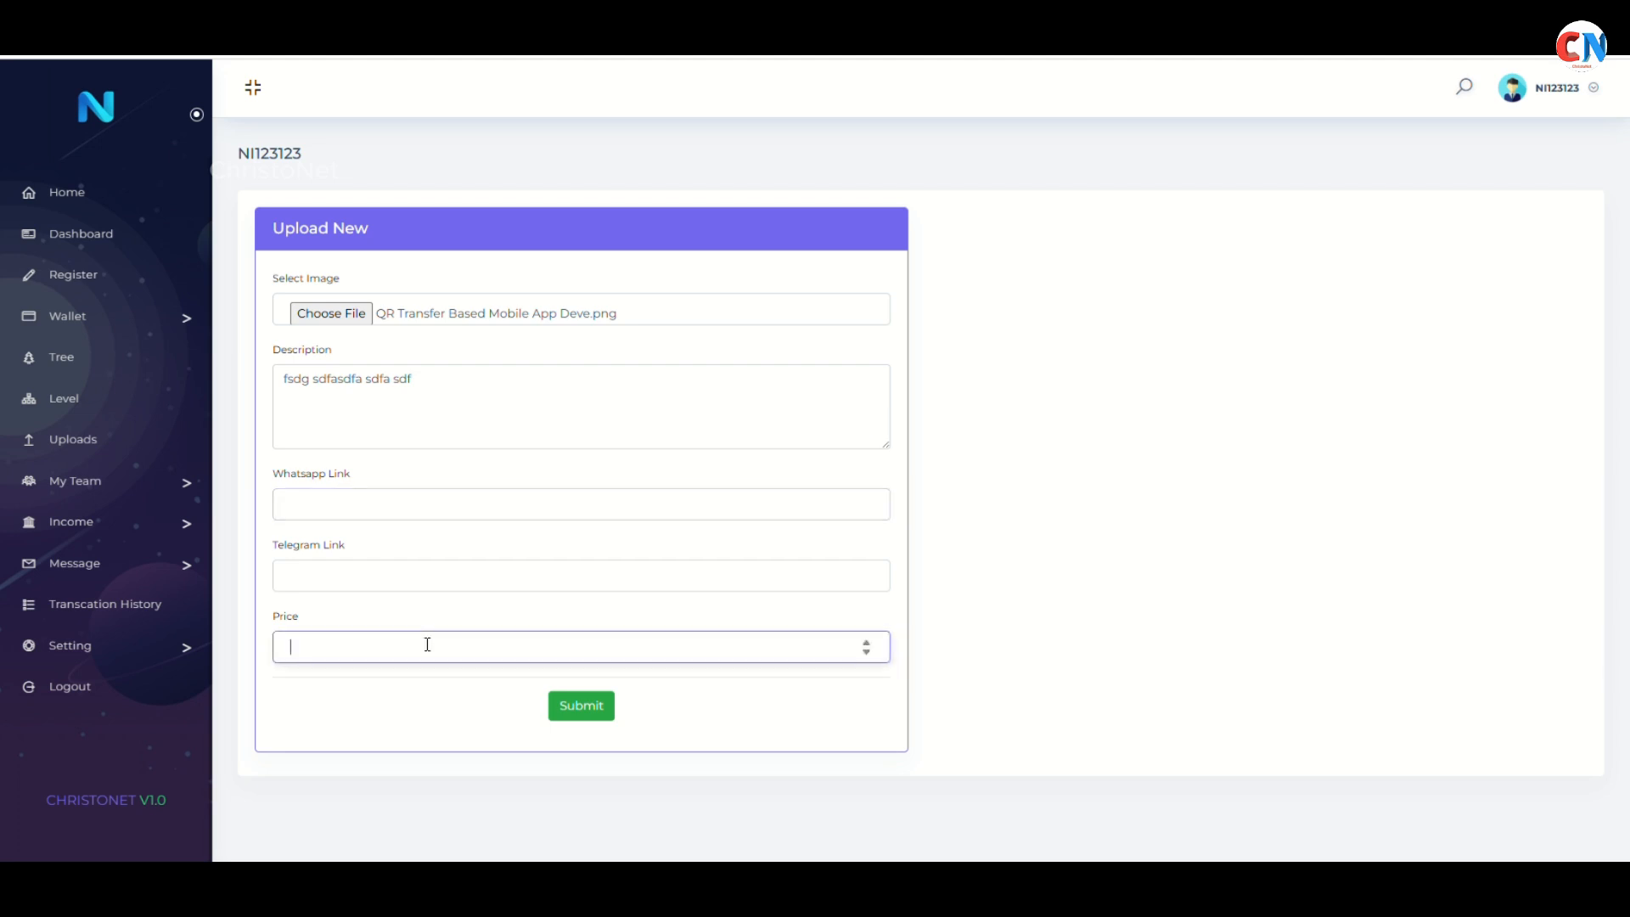
pyautogui.write('5000')
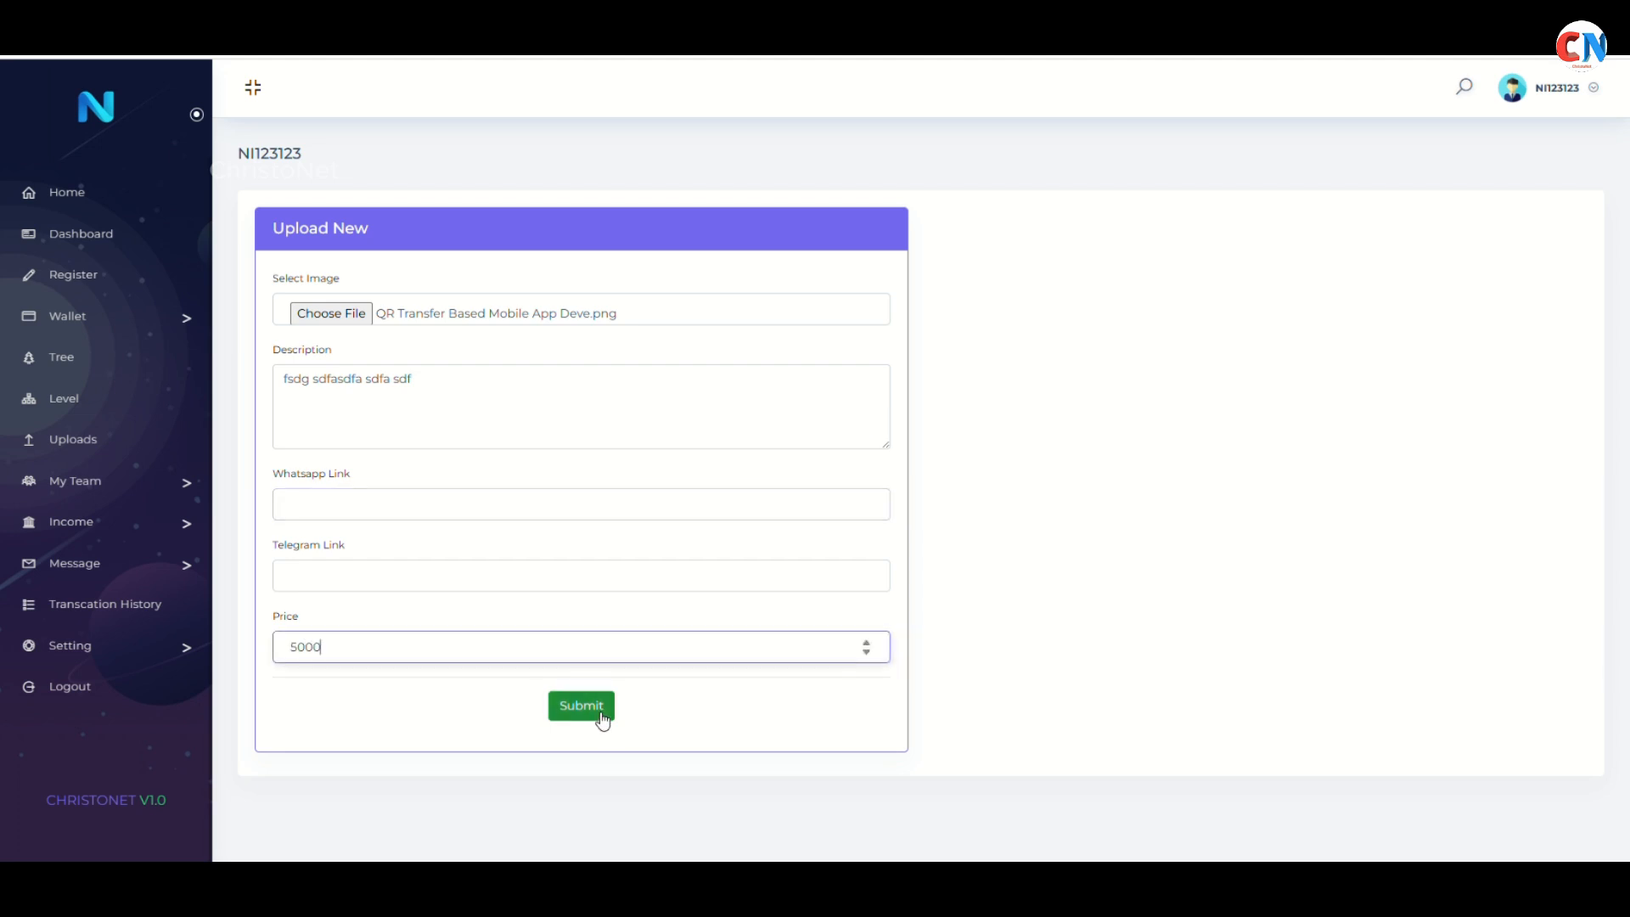
pyautogui.click(601, 715)
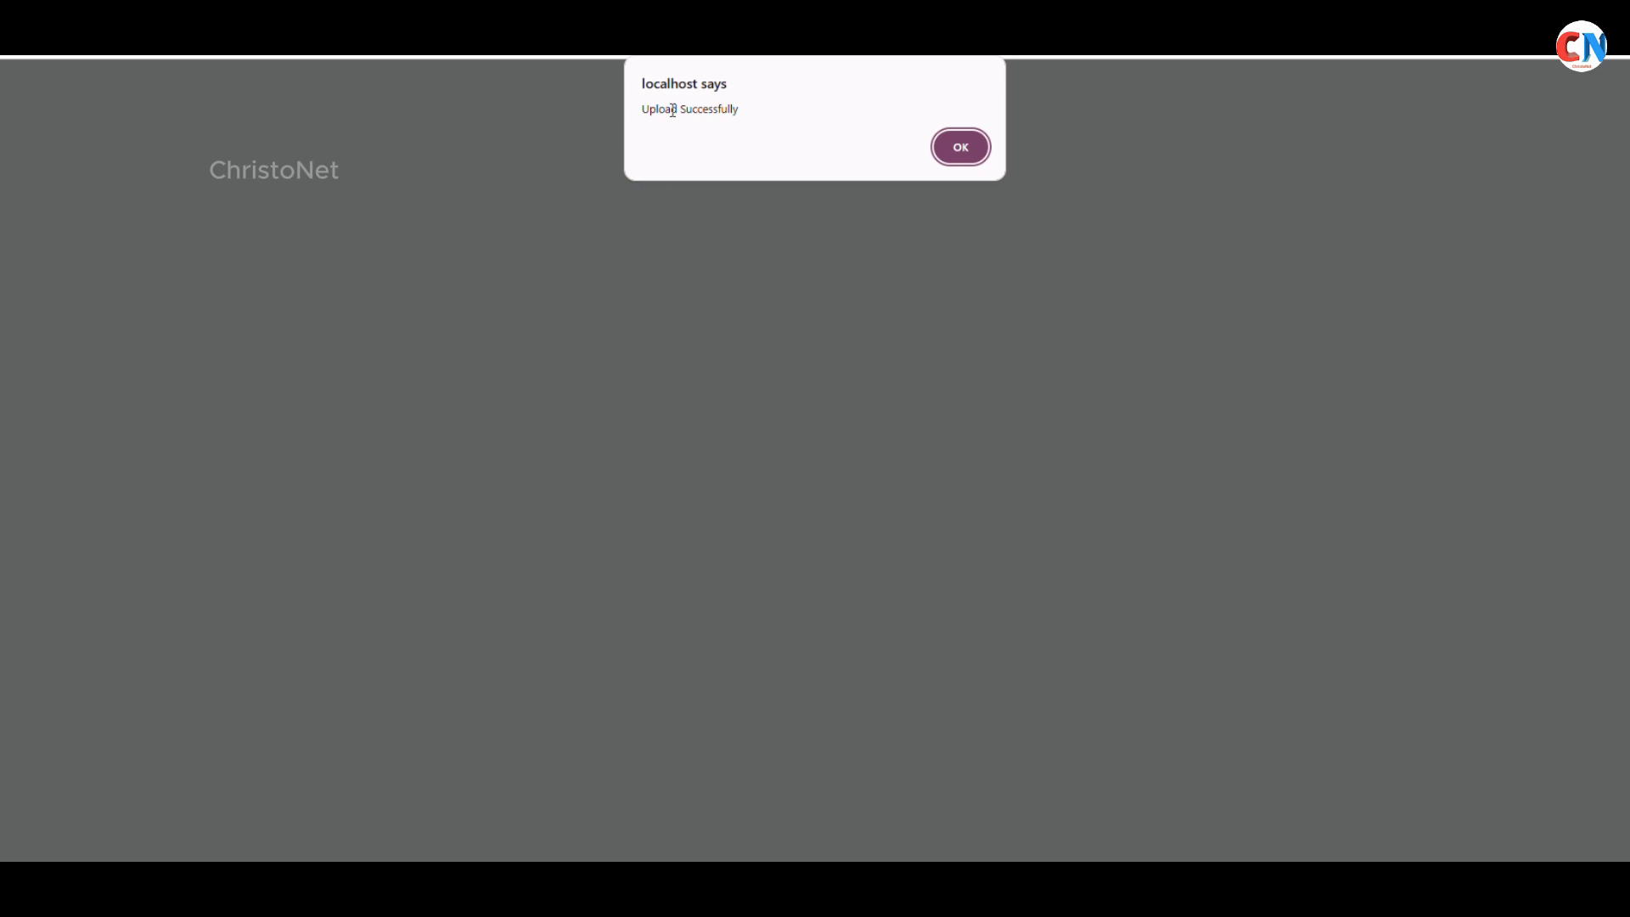
pyautogui.moveTo(657, 108); pyautogui.dragTo(783, 102)
# Dismiss the success alert and confirm row 3 is dated 14-11-2025
pyautogui.click(975, 158)
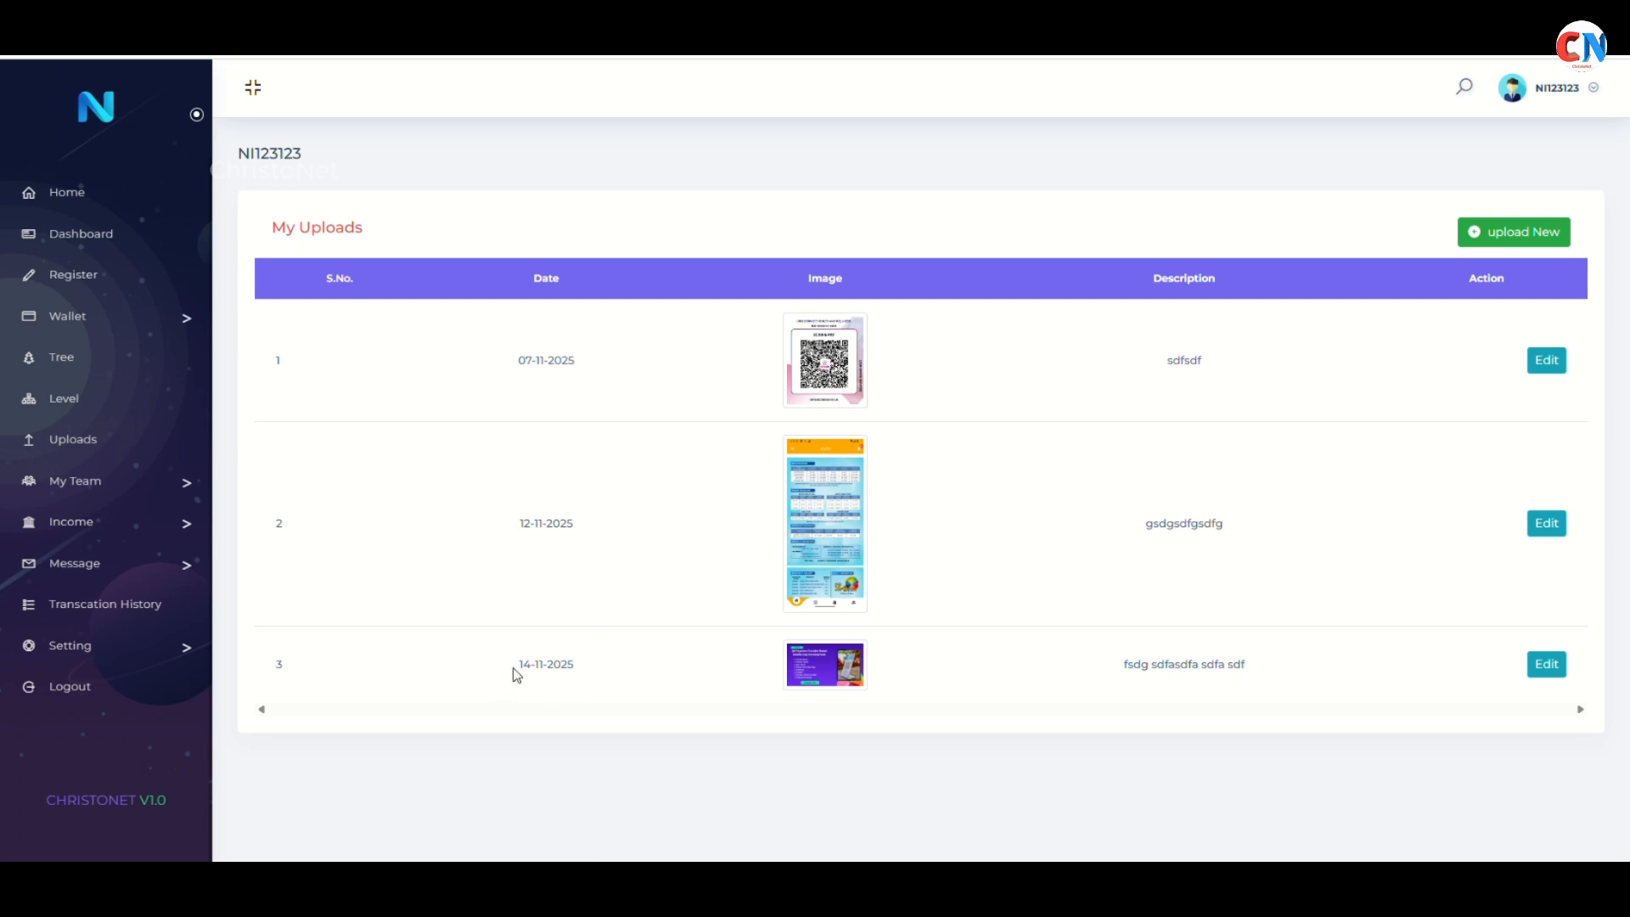
pyautogui.moveTo(513, 668); pyautogui.dragTo(591, 675)
pyautogui.click(587, 667)
# Open the Edit Uploads form for the 'sdfsdf' upload with price 0
pyautogui.click(1546, 665)
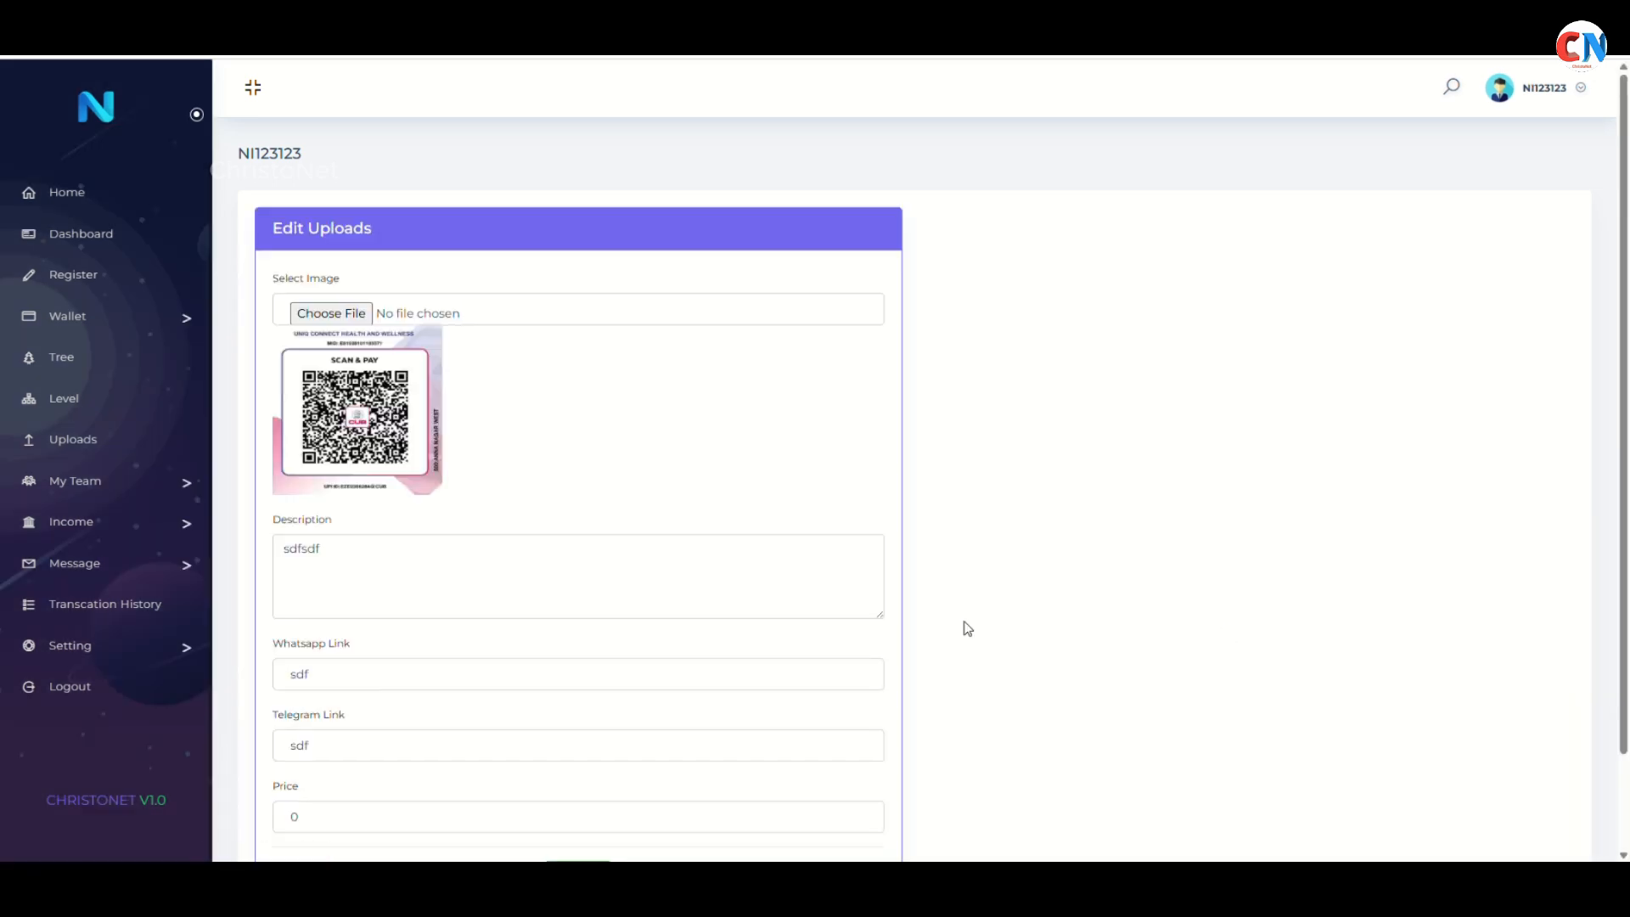
pyautogui.scroll(-1, 594, 445)
pyautogui.scroll(1, 595, 484)
# Go Home via the hamburger menu, check the new 5000 card, then close DevTools
pyautogui.press('F12')
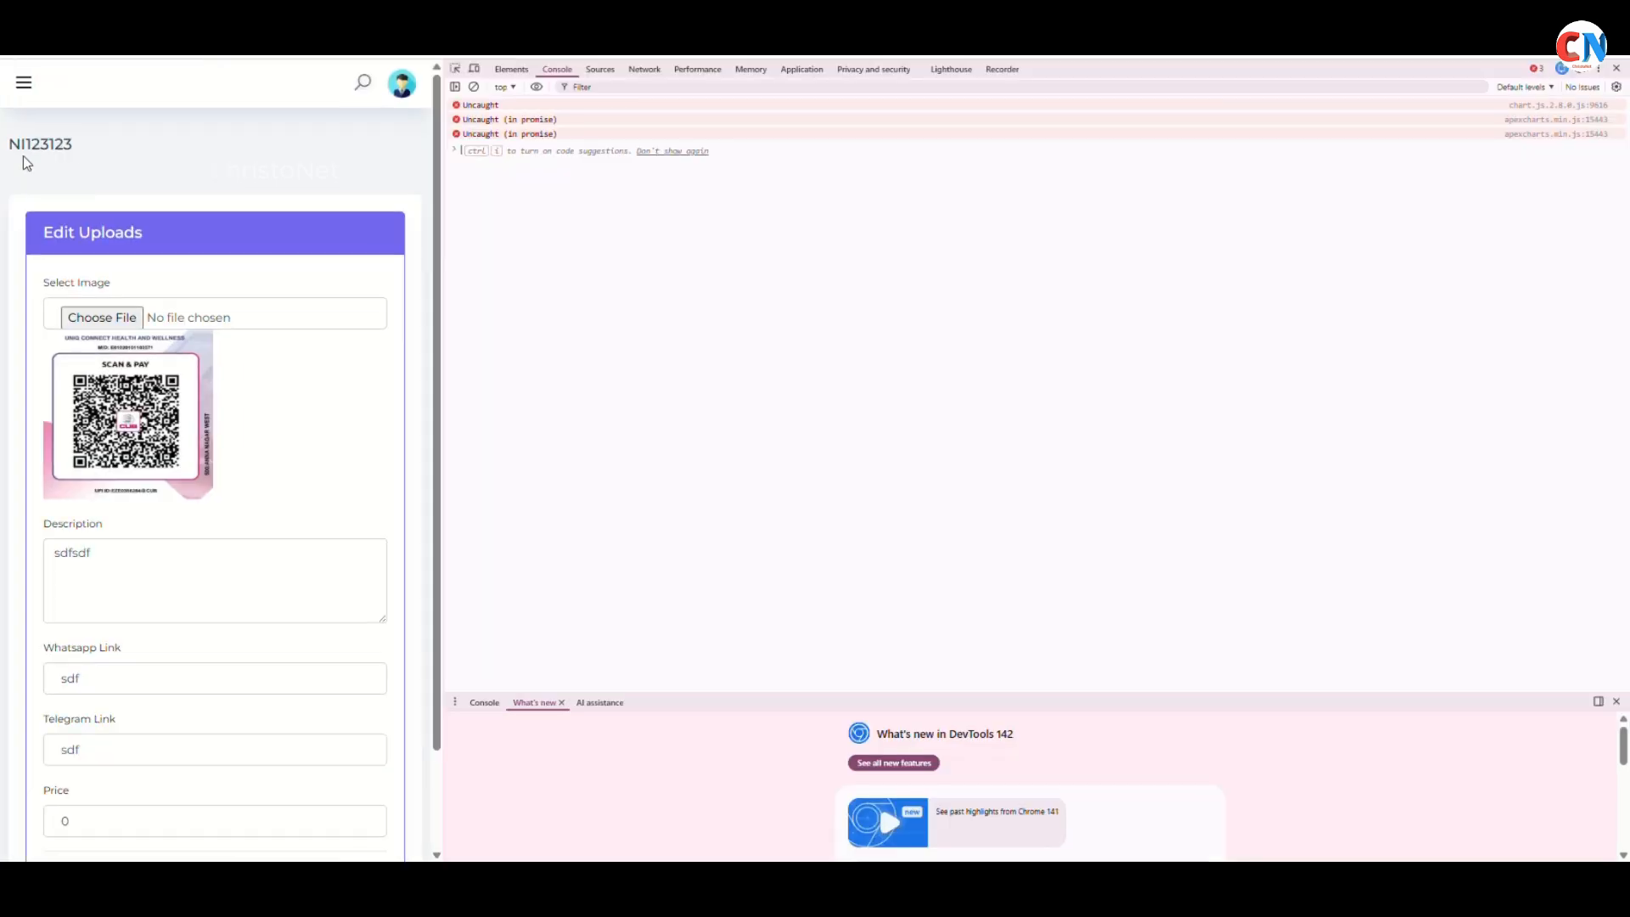
pyautogui.click(19, 82)
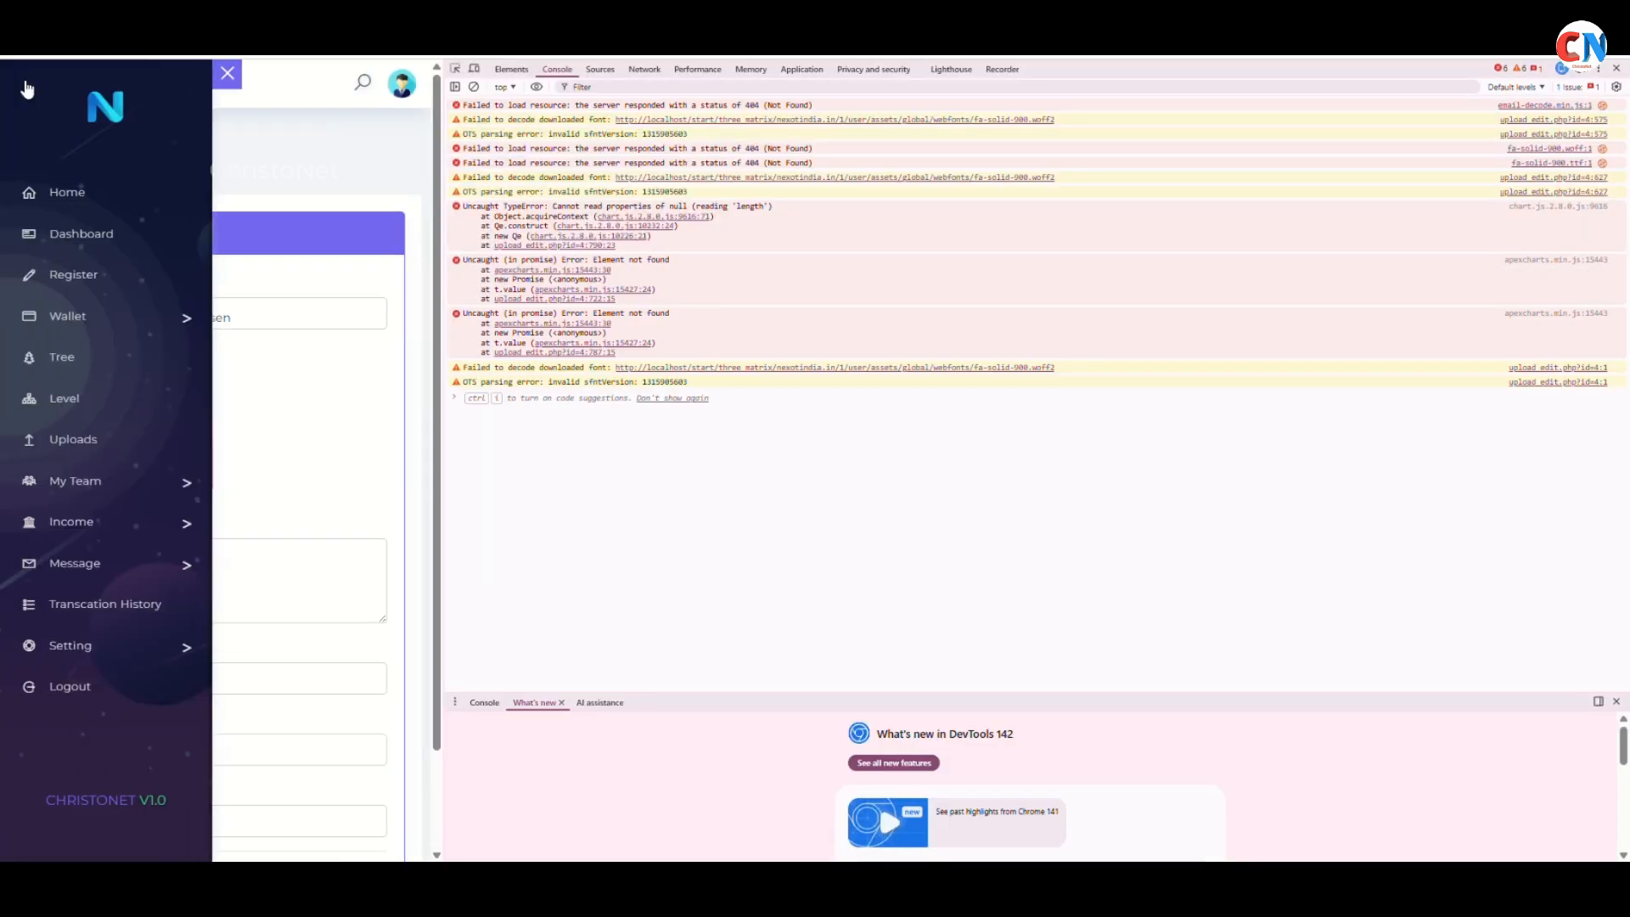
pyautogui.click(57, 197)
pyautogui.scroll(-2, 330, 376)
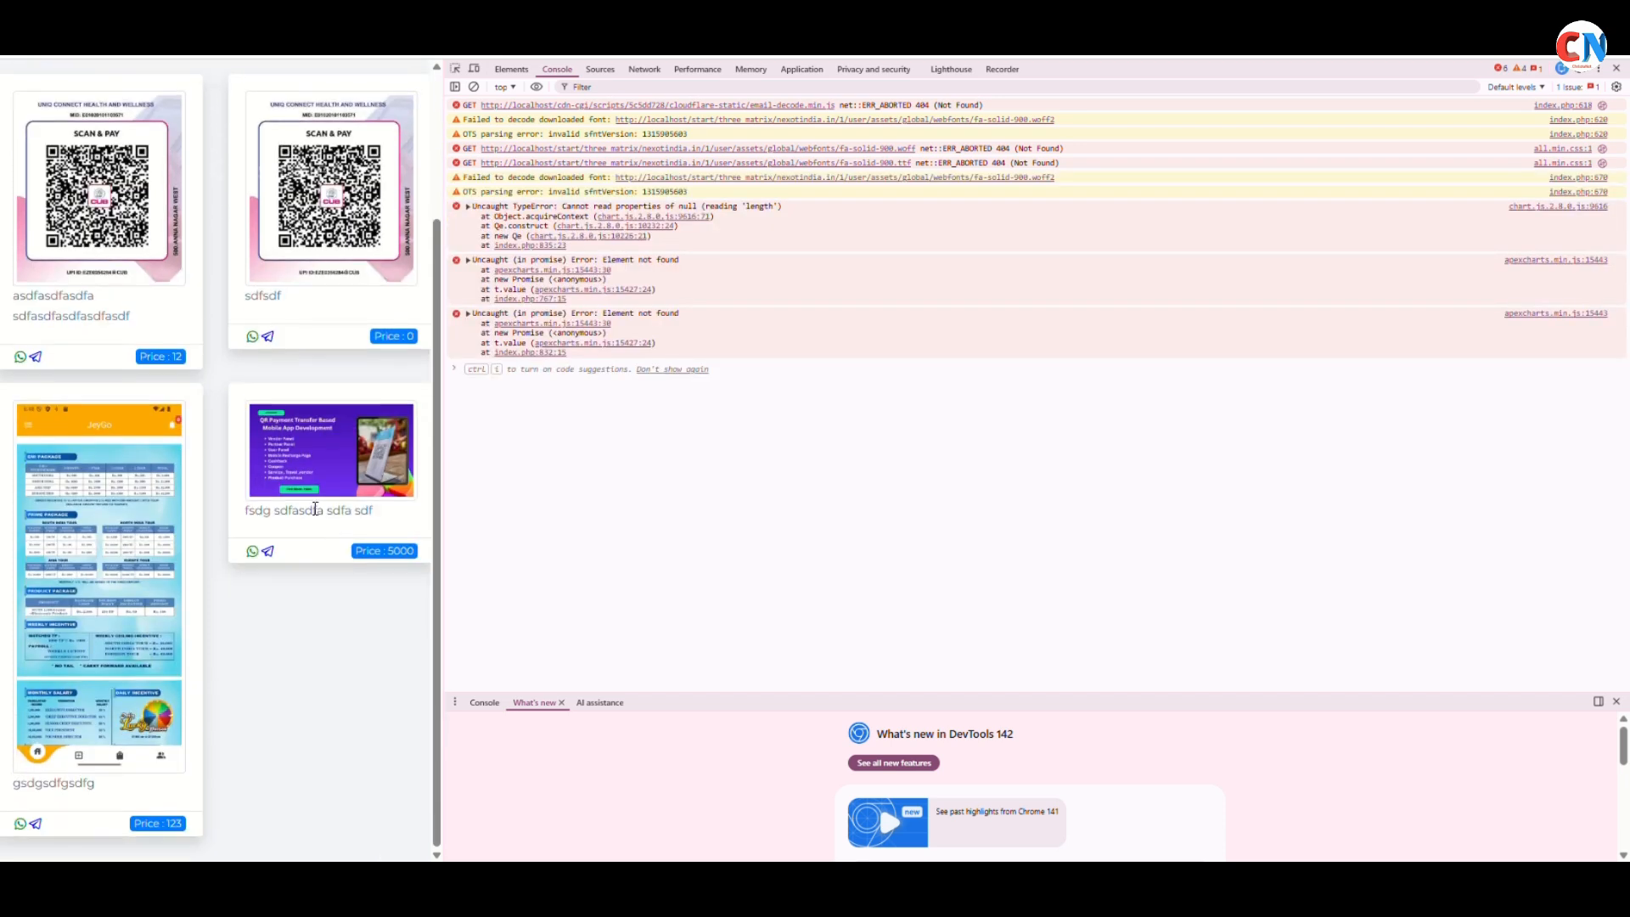
pyautogui.tripleClick(247, 520)
pyautogui.scroll(2, 246, 480)
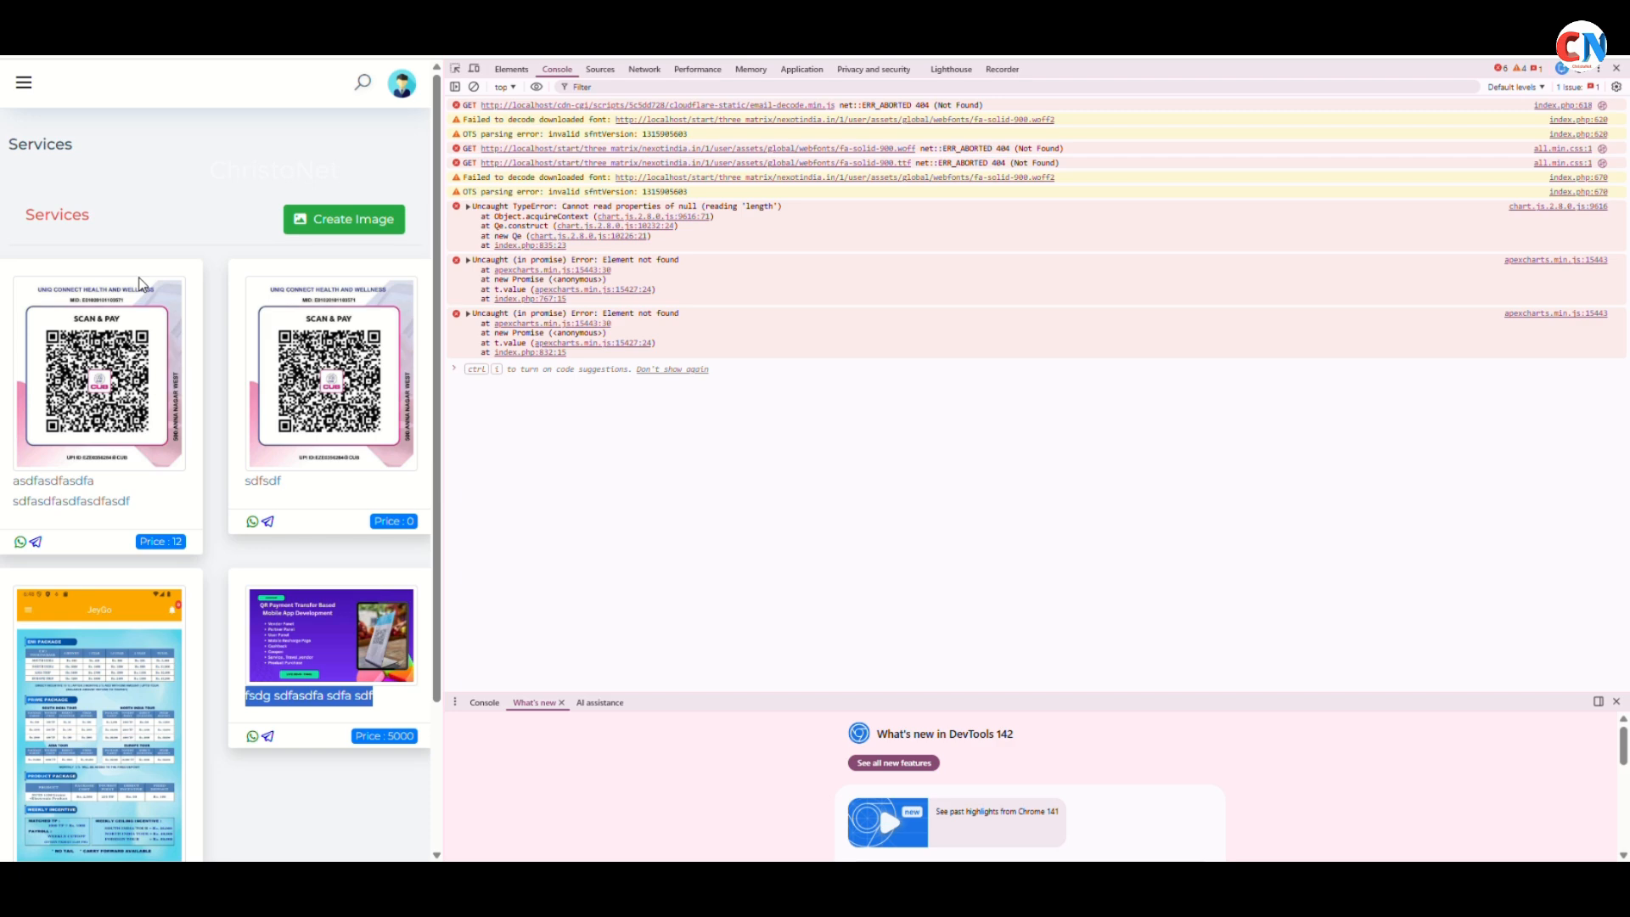
pyautogui.press('F12')
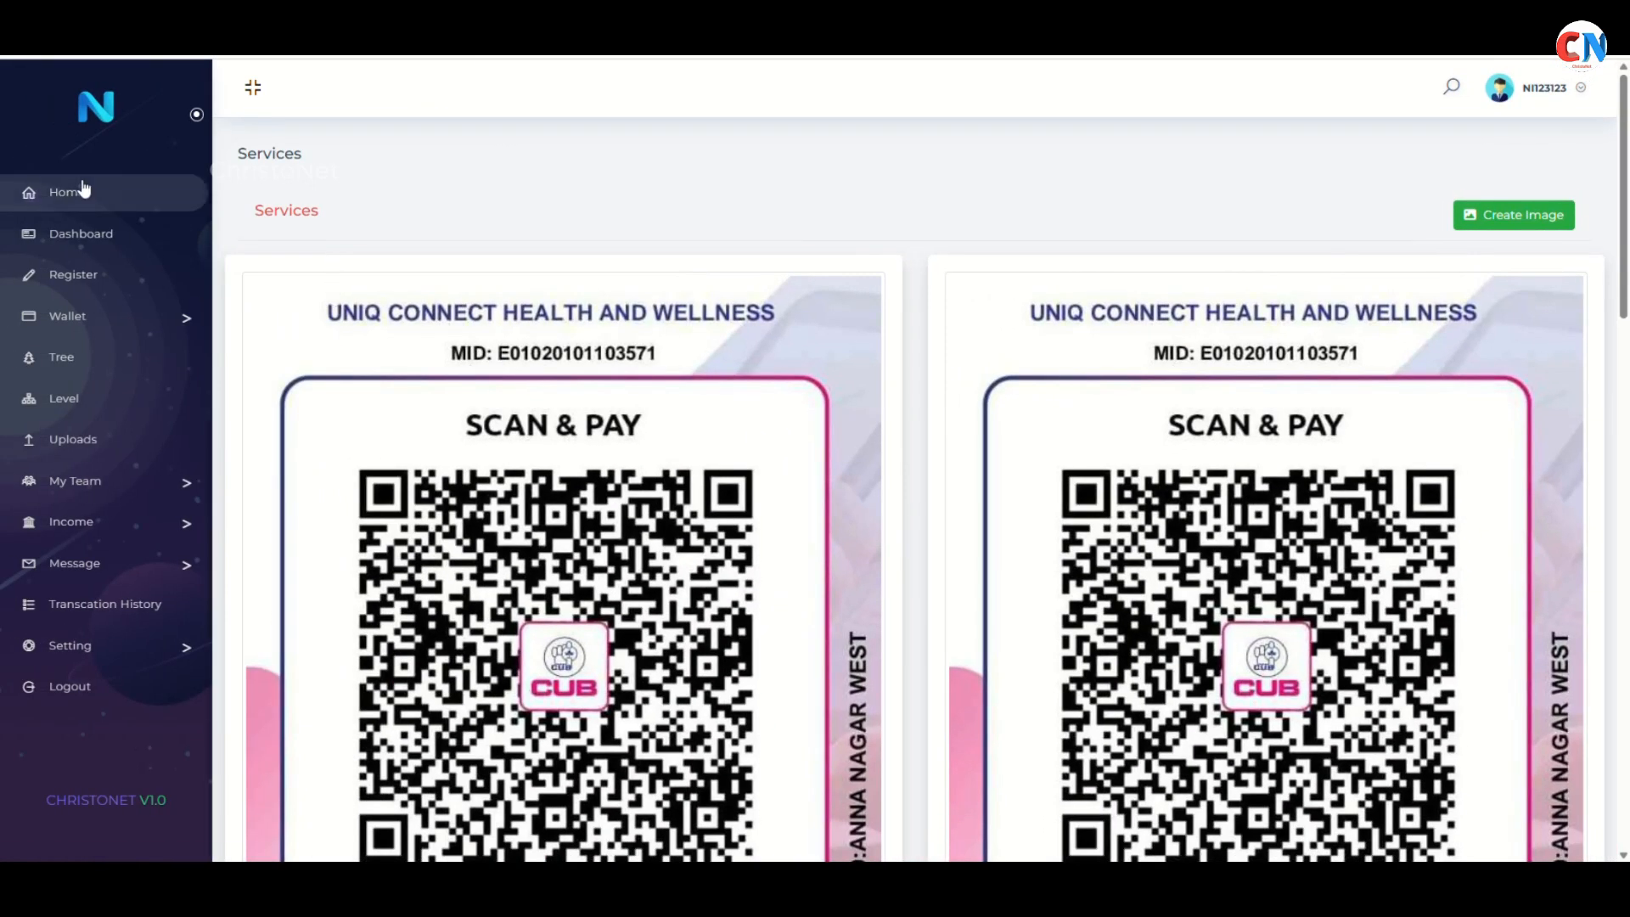
# Open Register and fill in the new member's name, mobile number, e-mail and password
pyautogui.click(83, 283)
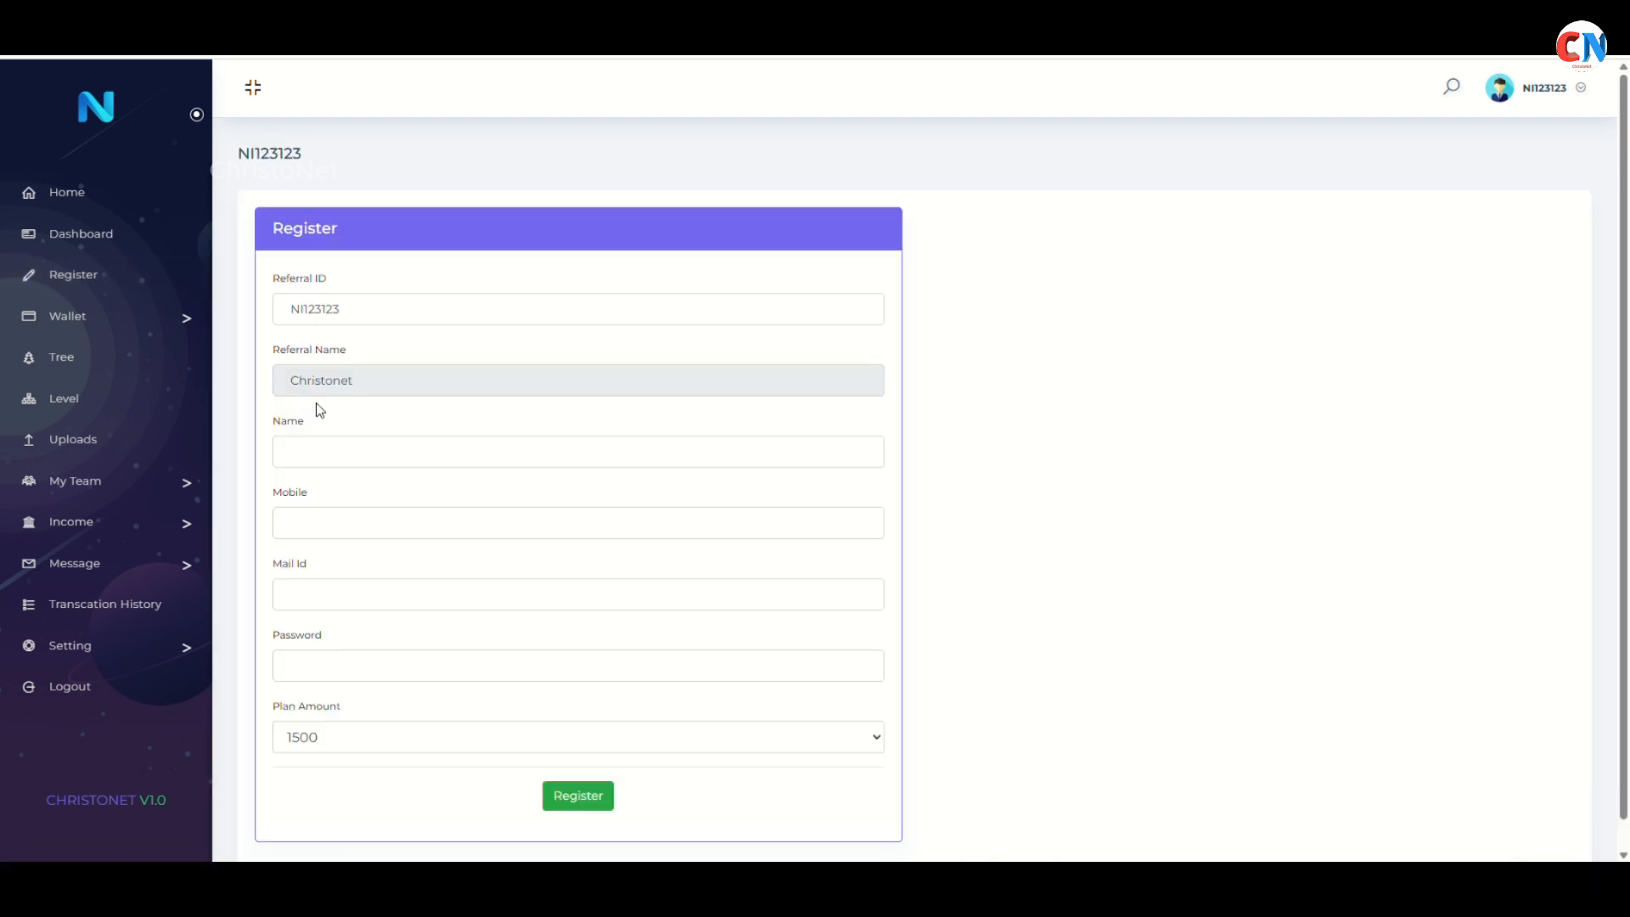
pyautogui.click(341, 465)
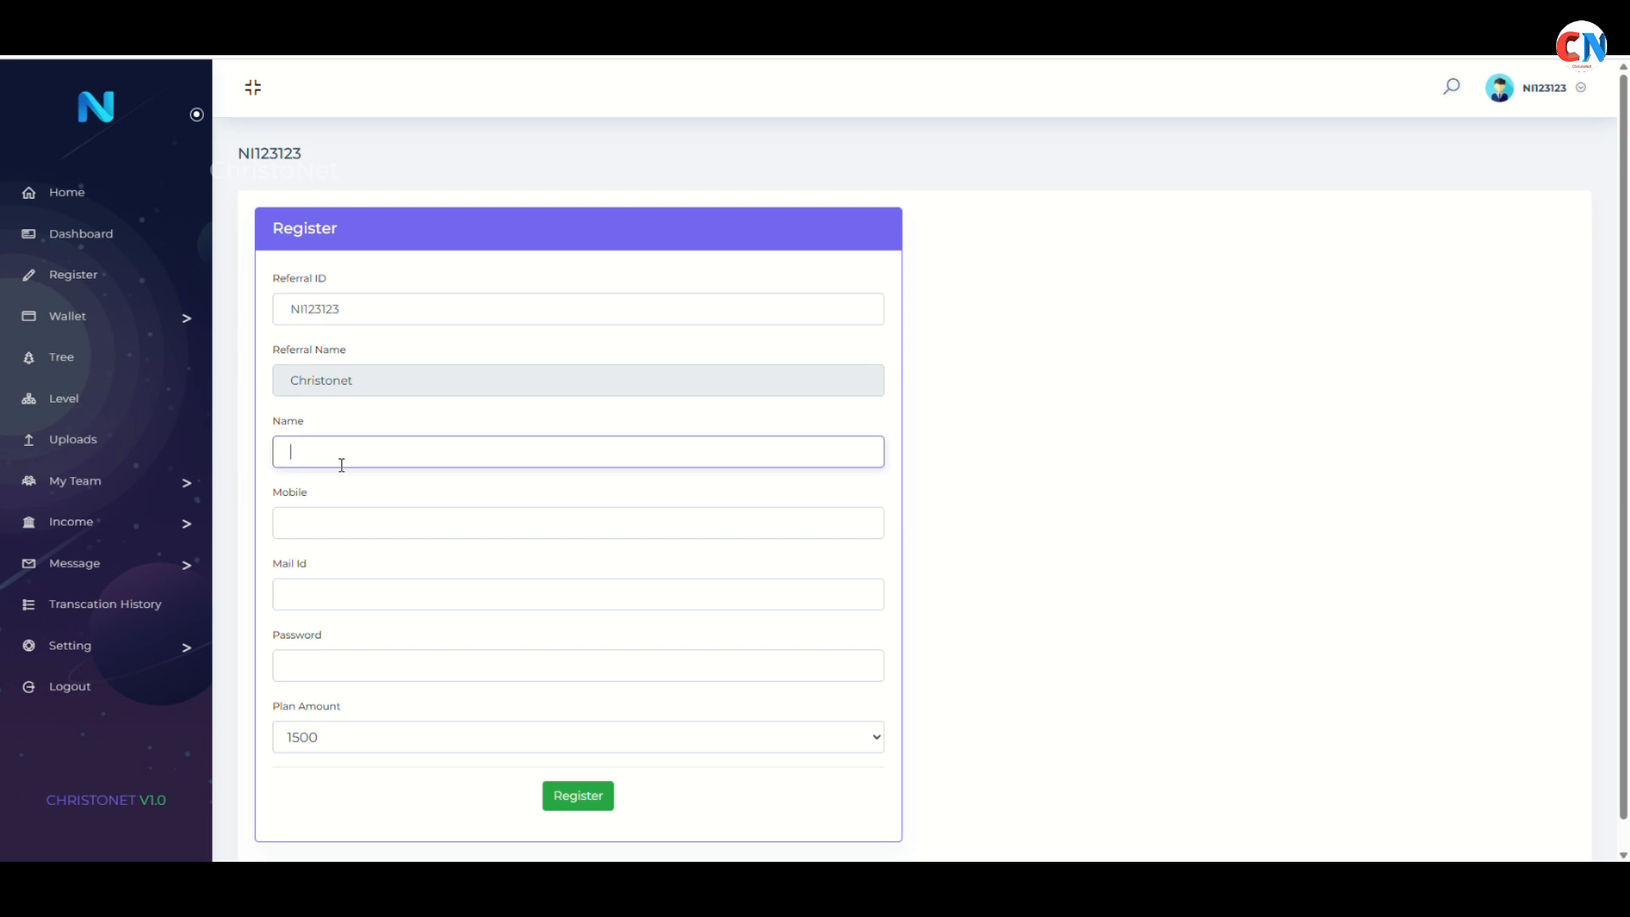
pyautogui.write('Dani')
pyautogui.click(346, 520)
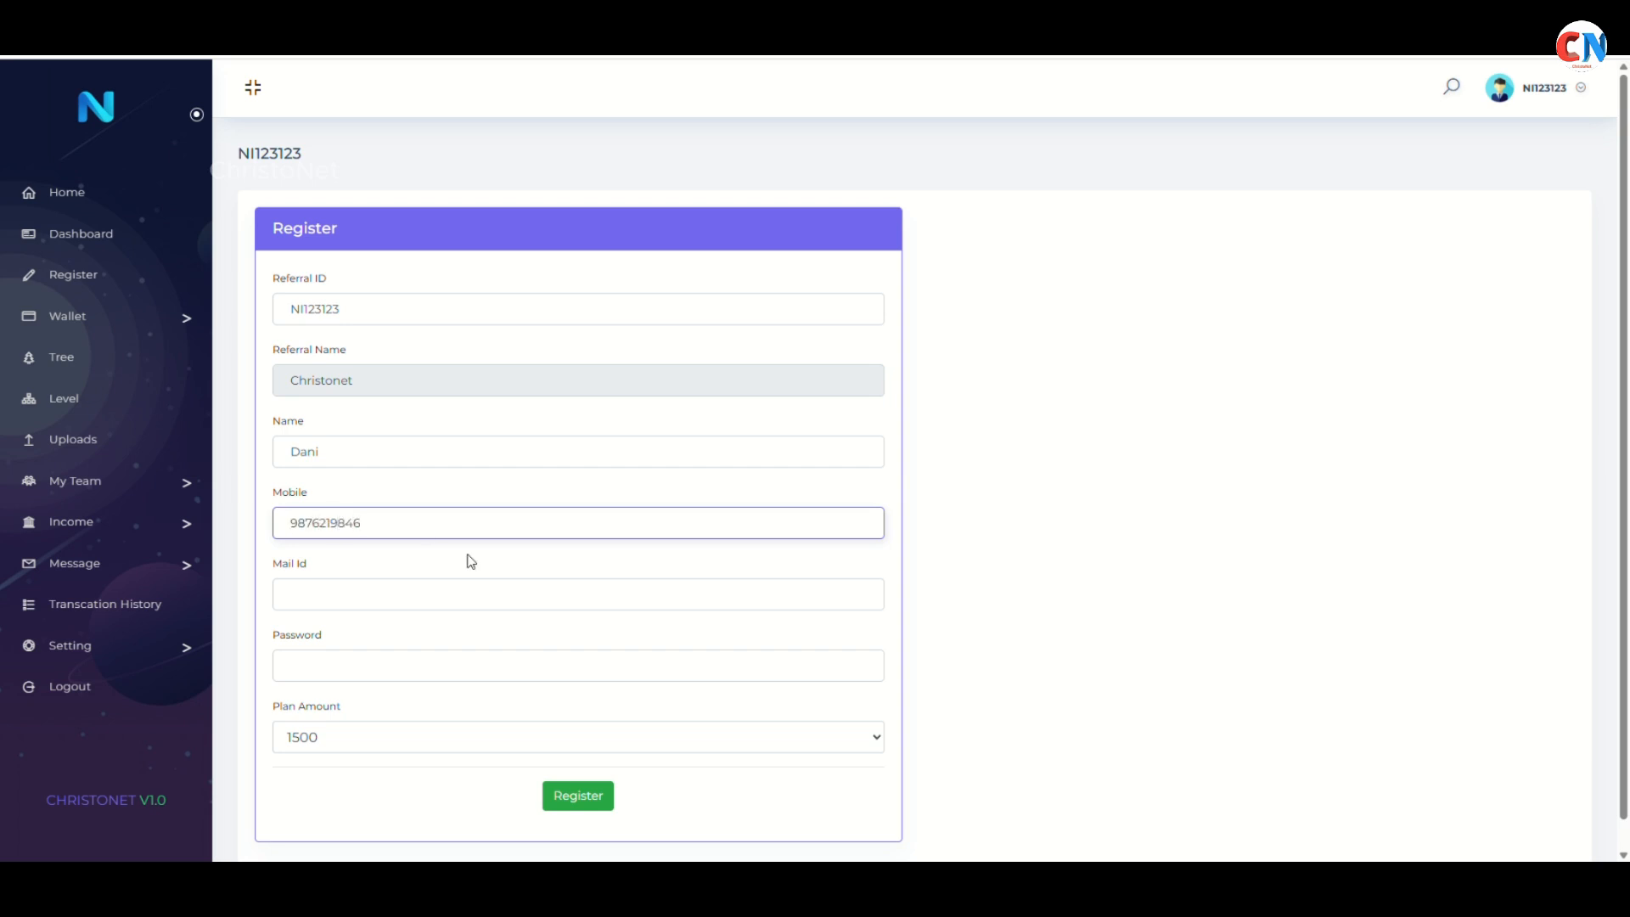
pyautogui.click(428, 593)
pyautogui.write('mail@mail.com')
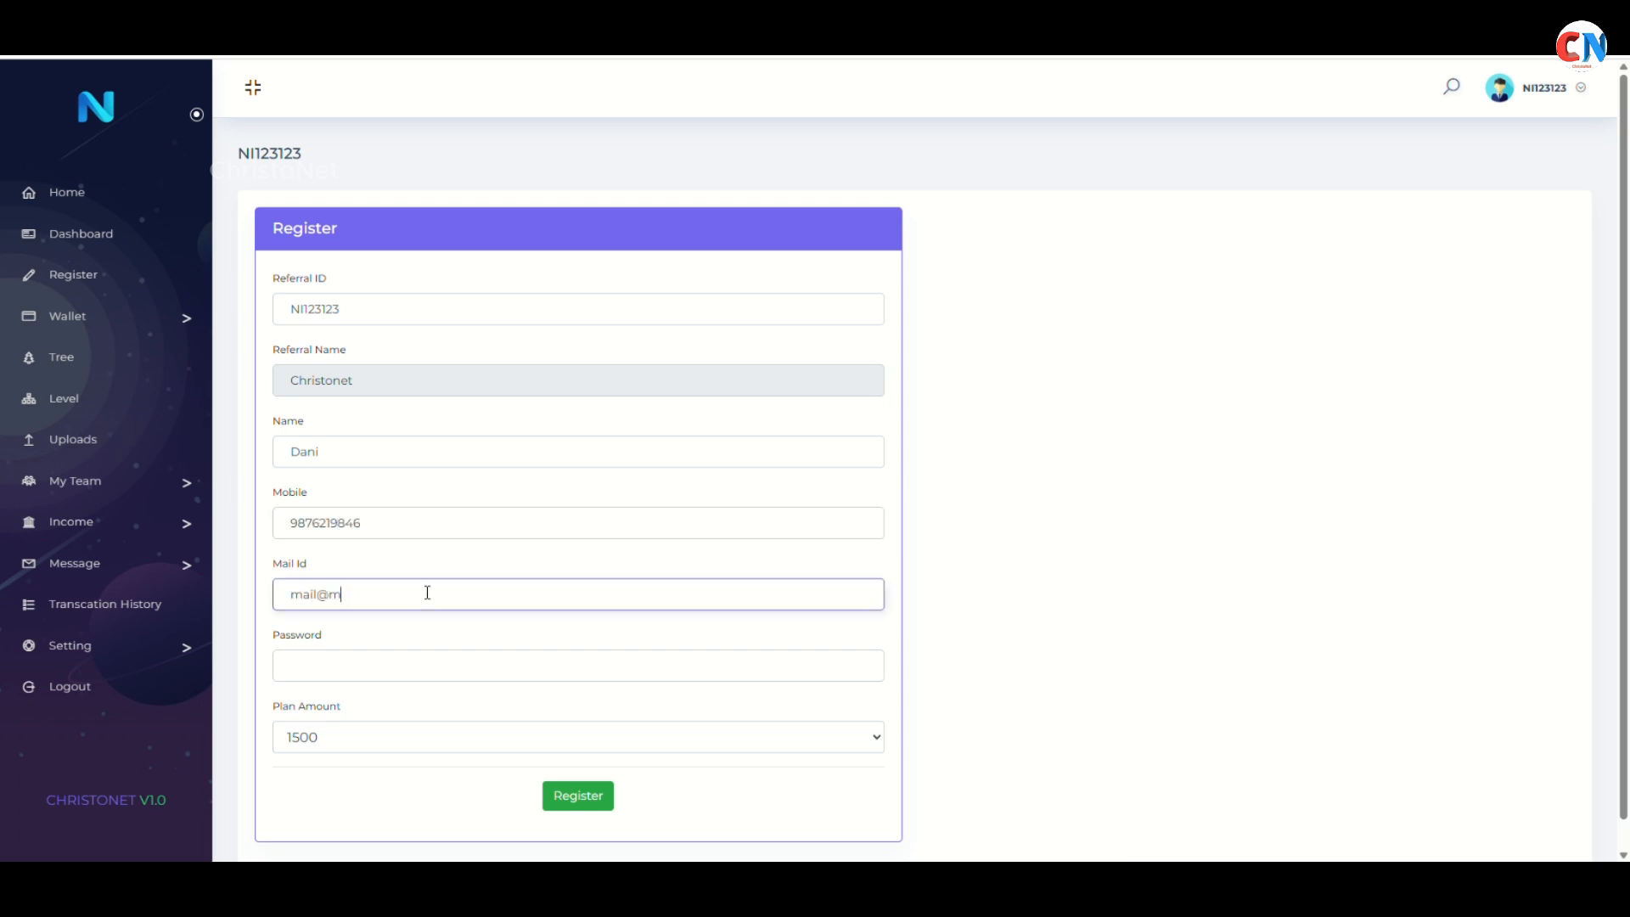
pyautogui.press('Tab')
pyautogui.write('123')
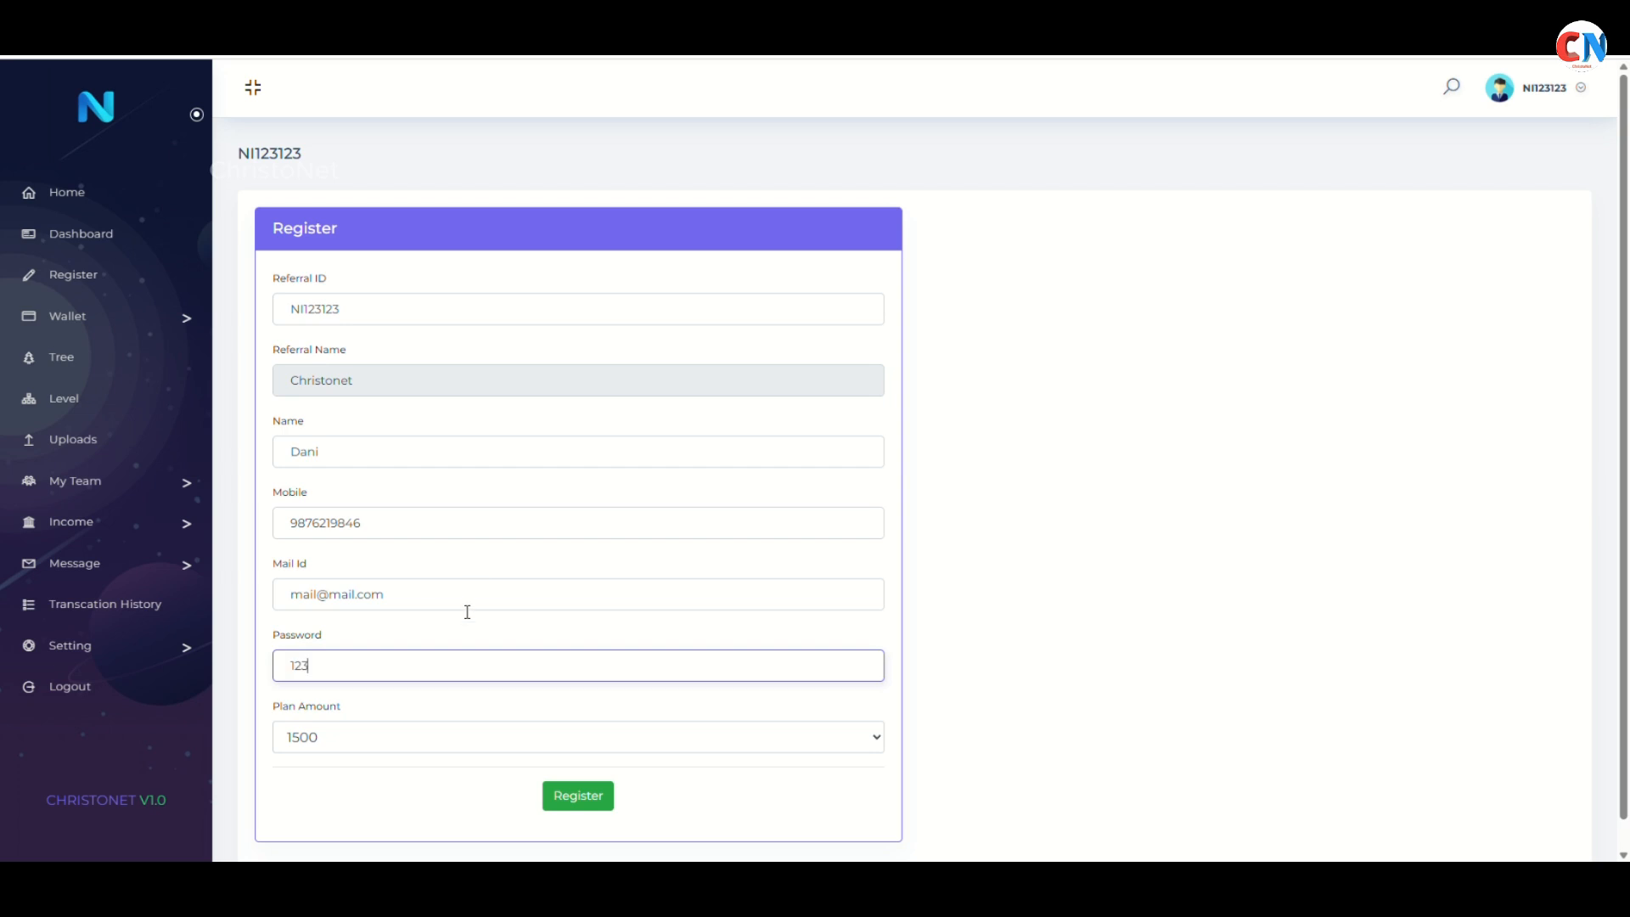
# Keep plan amount 1500, adjust the password and e-mail, and submit the registration
pyautogui.click(374, 749)
pyautogui.click(369, 768)
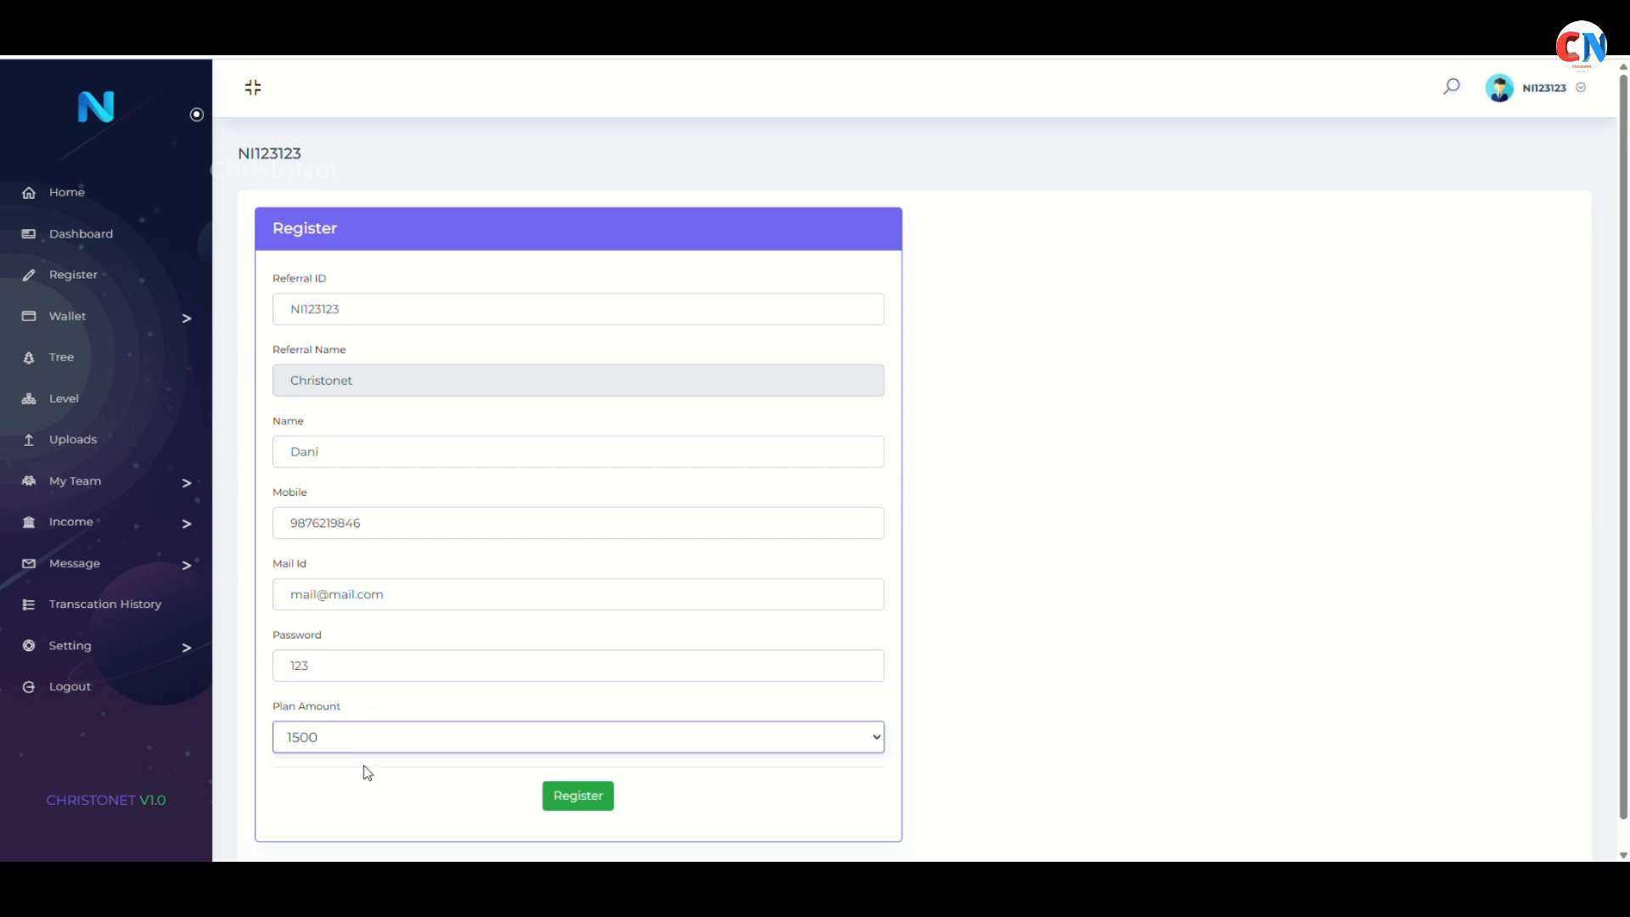
pyautogui.click(327, 665)
pyautogui.write('2')
pyautogui.click(316, 594)
pyautogui.write('1')
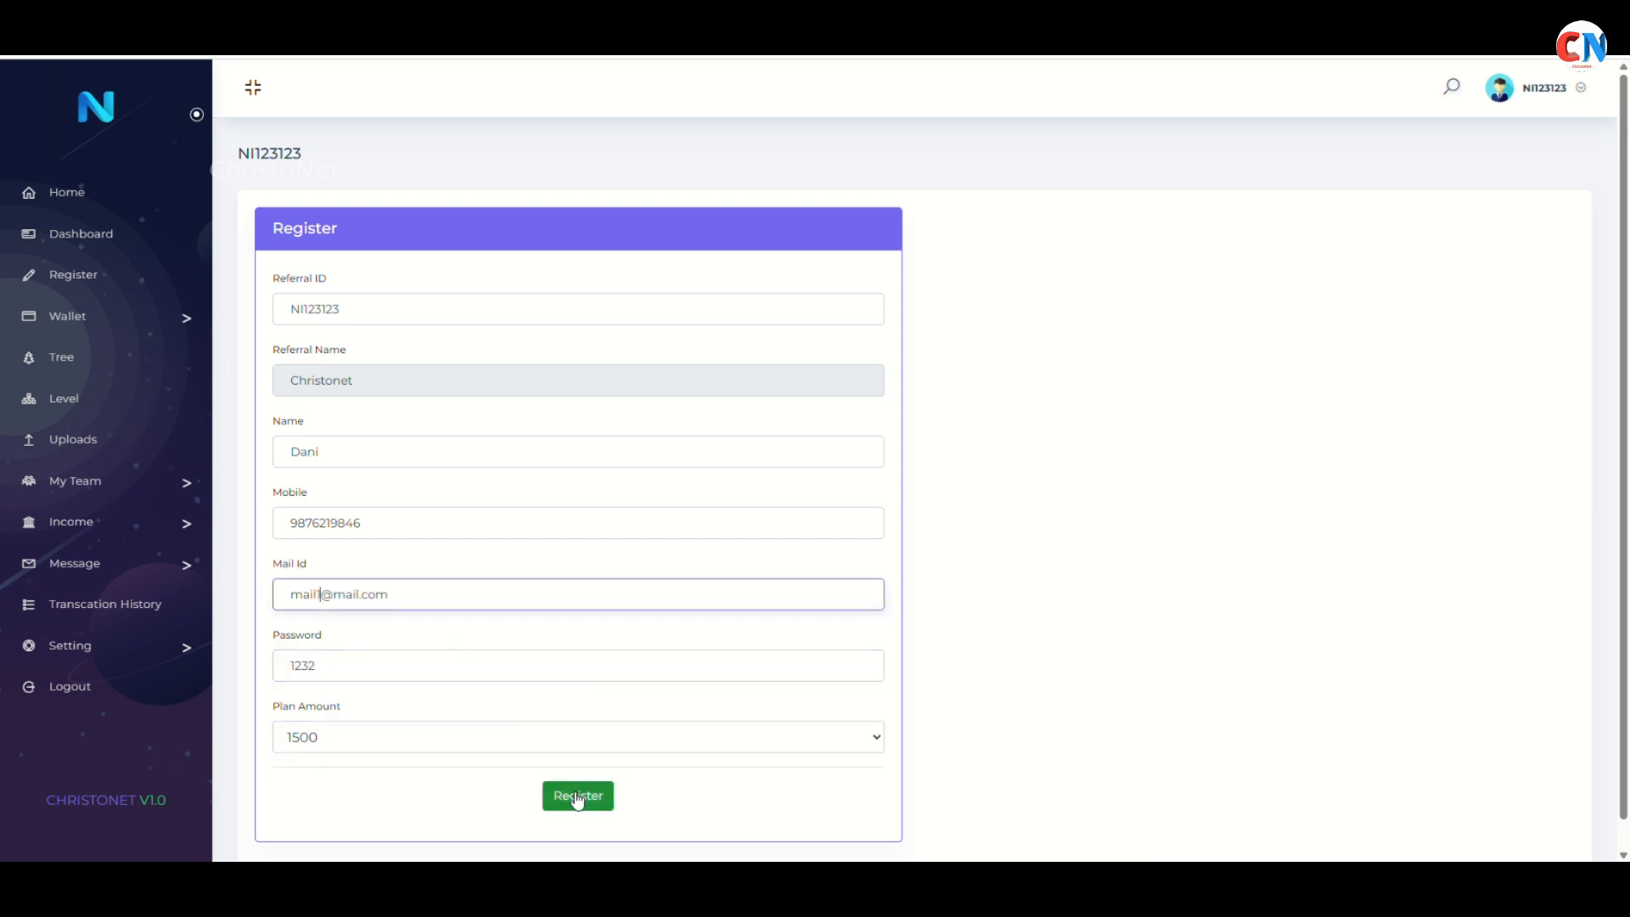
pyautogui.click(570, 798)
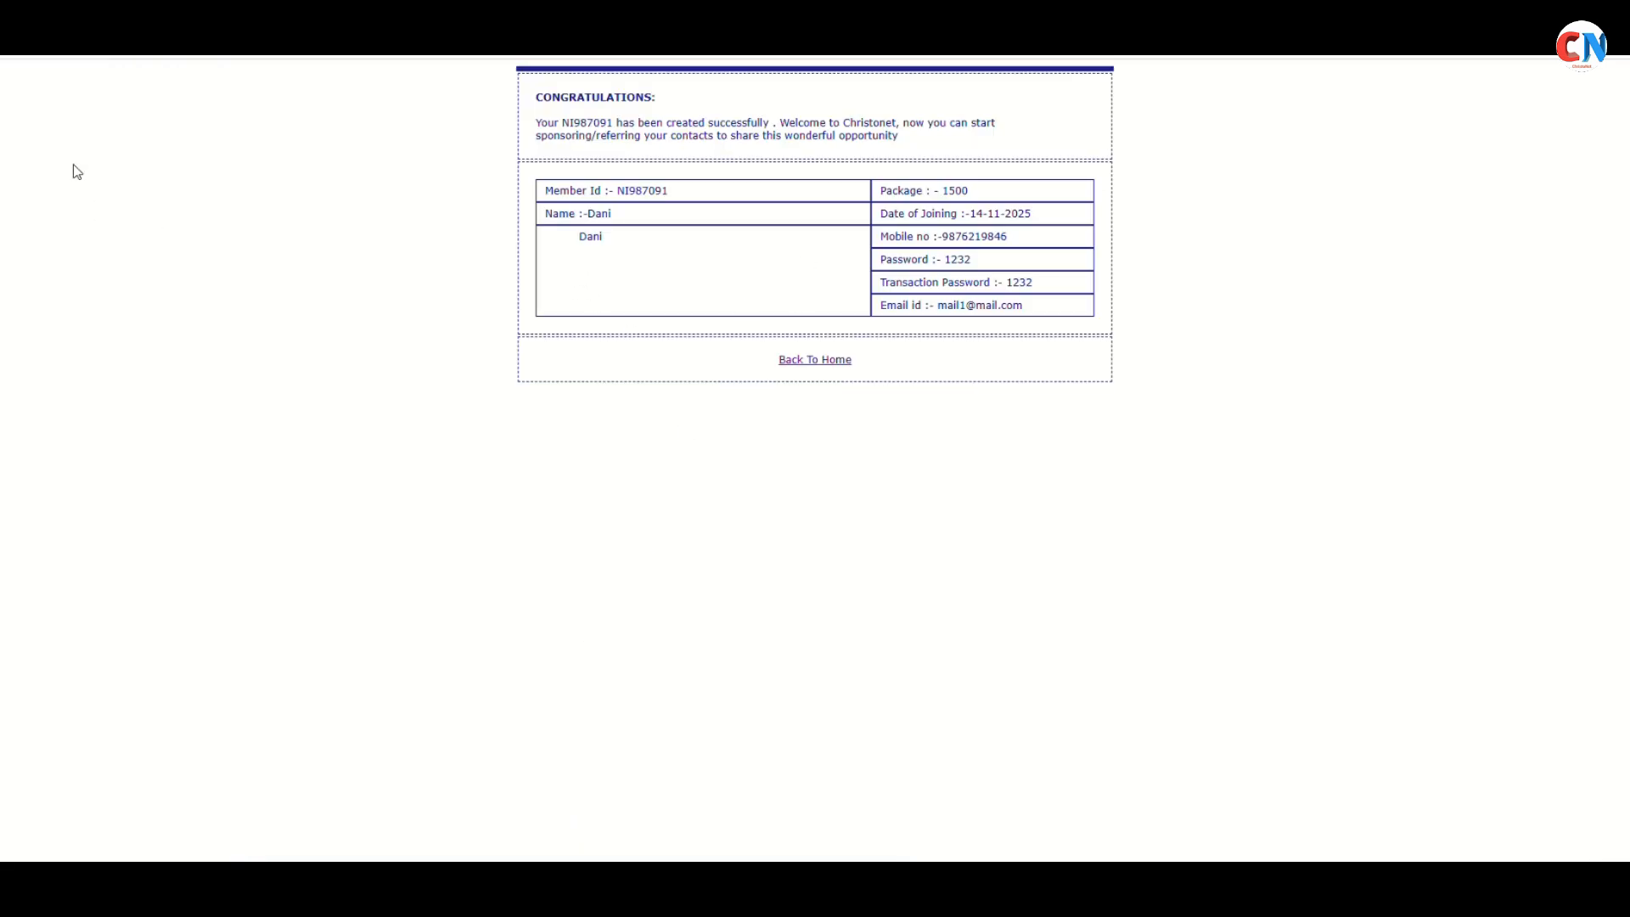
# Check the new member's row under My Team > Referral Team, then go Home
pyautogui.click(10, 56)
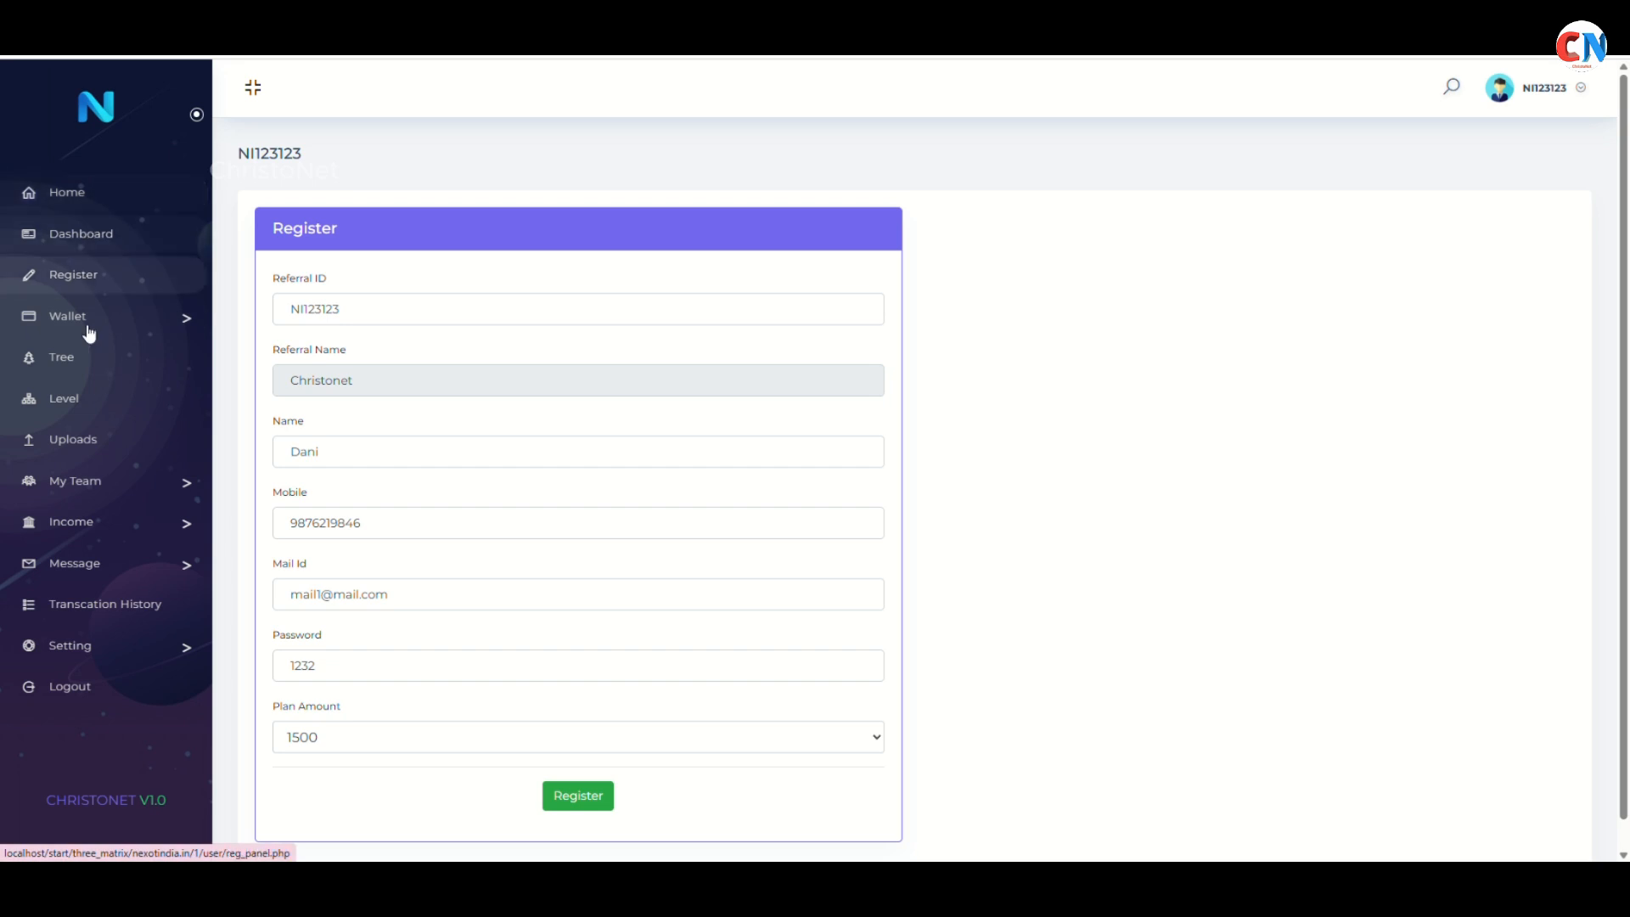
pyautogui.click(95, 480)
pyautogui.click(96, 514)
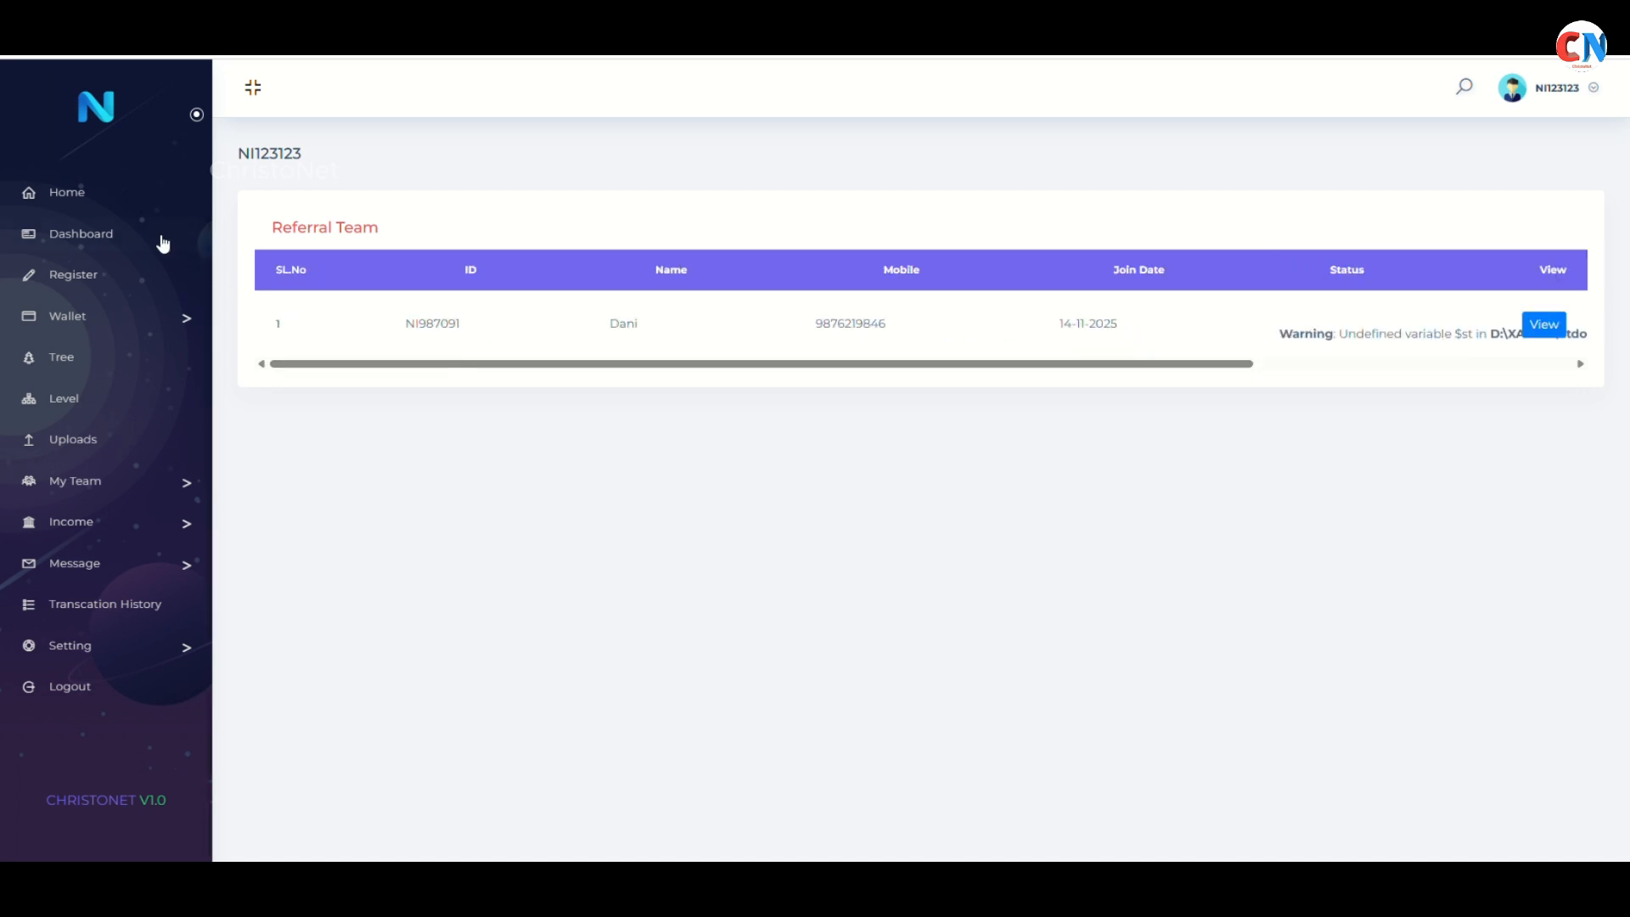
pyautogui.click(120, 202)
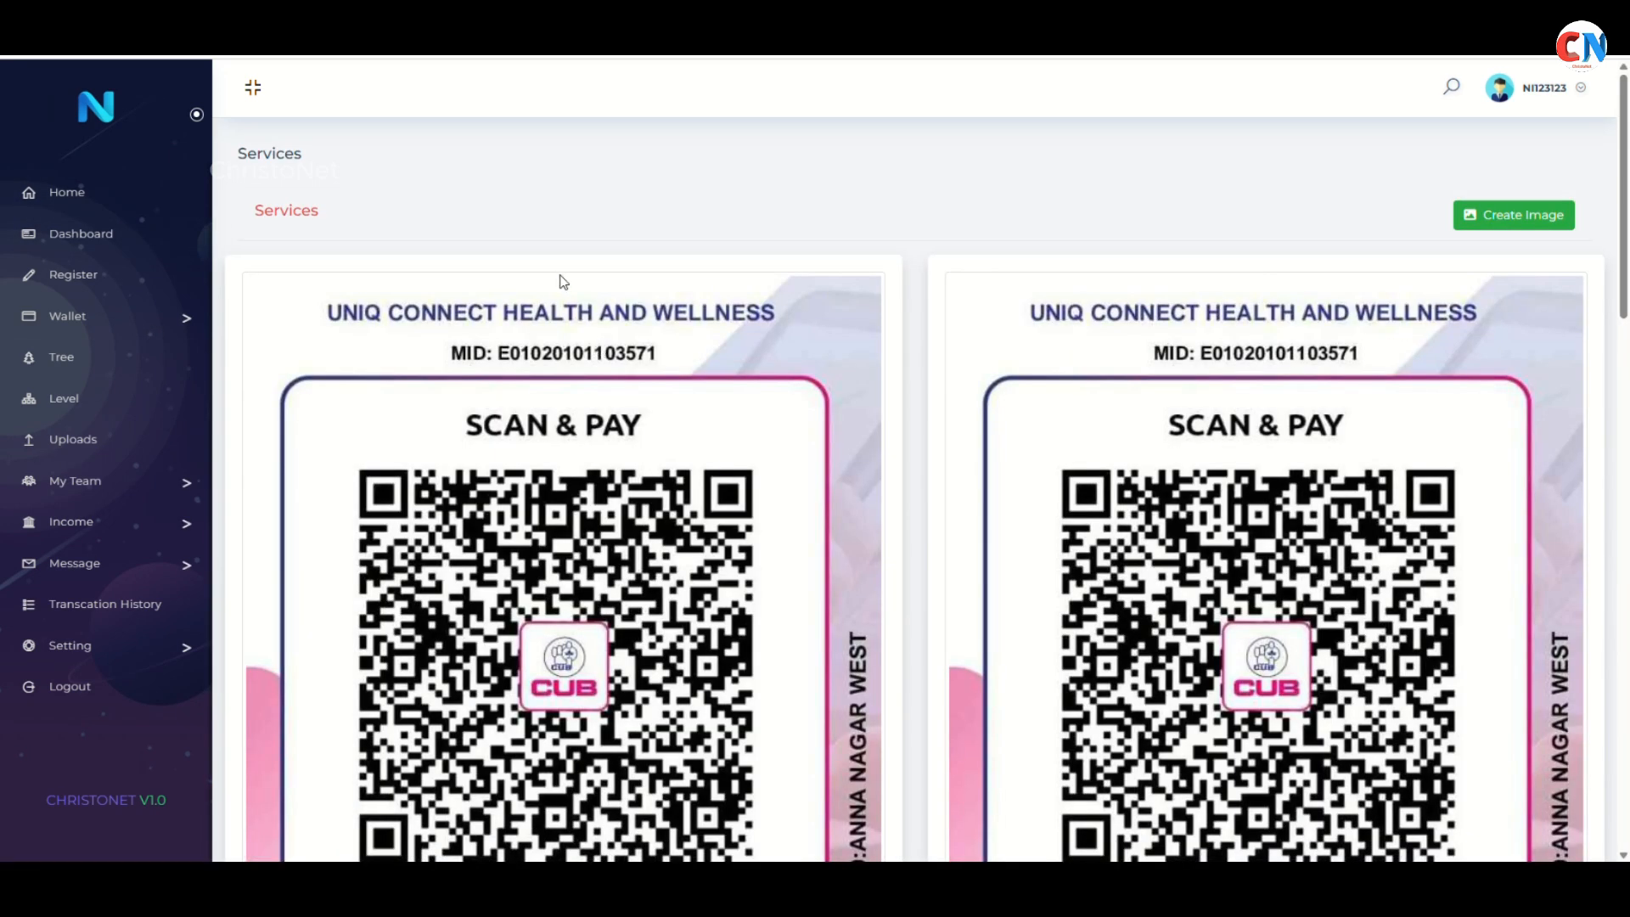
# Switch between tabs to review the admin Total Users page
pyautogui.hotkey('ctrl', 'w')
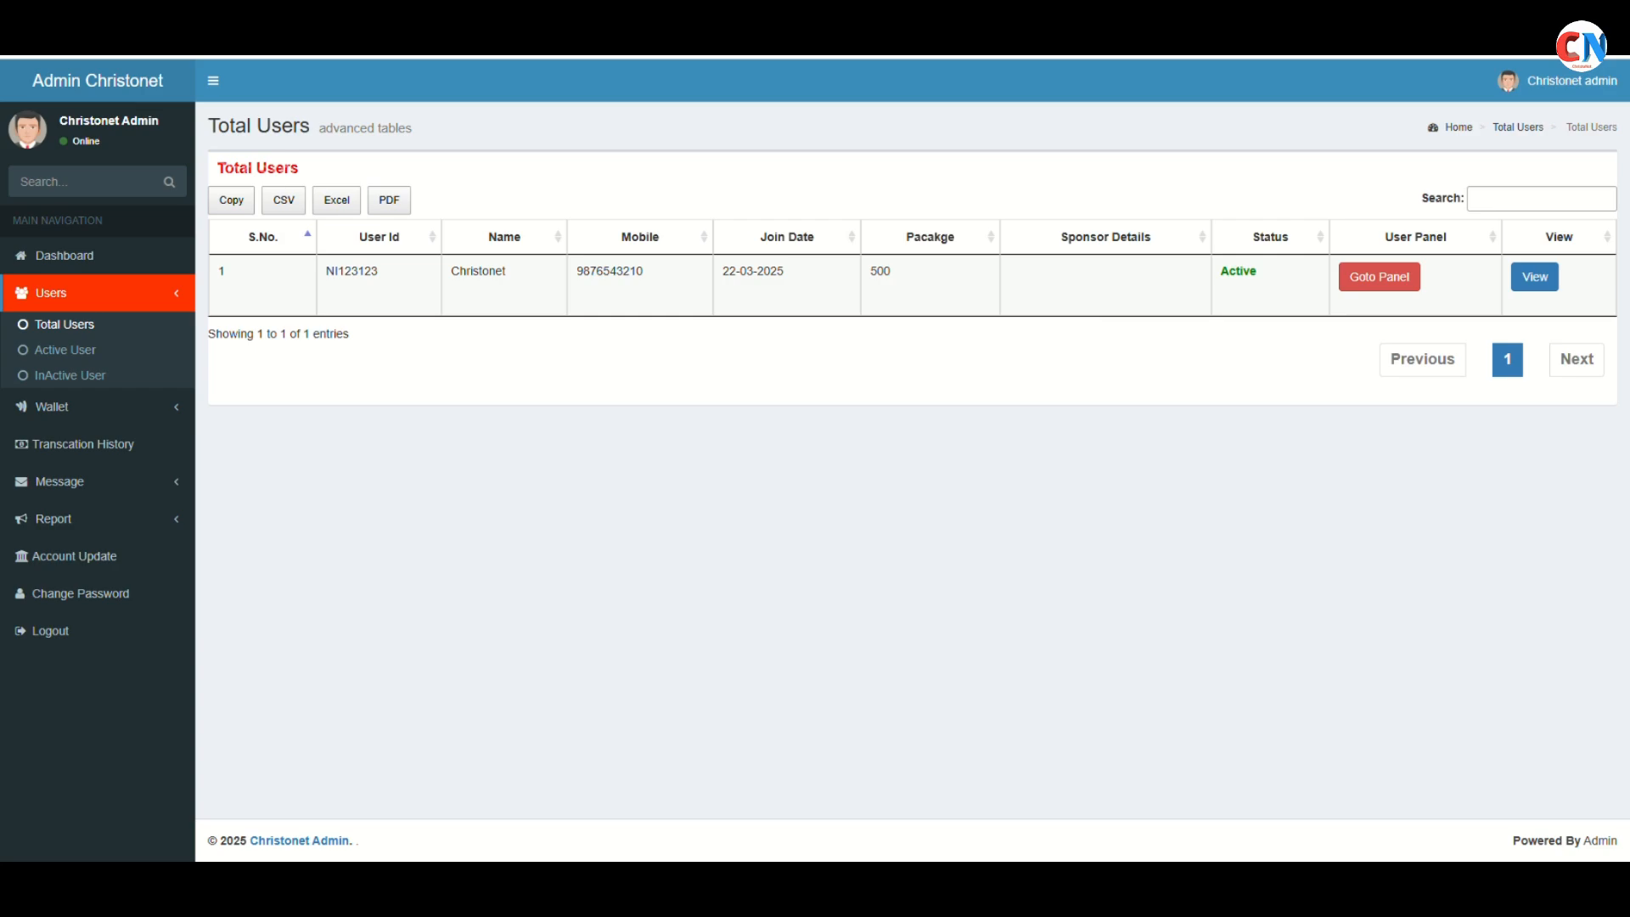
pyautogui.hotkey('ctrl', 'Tab')
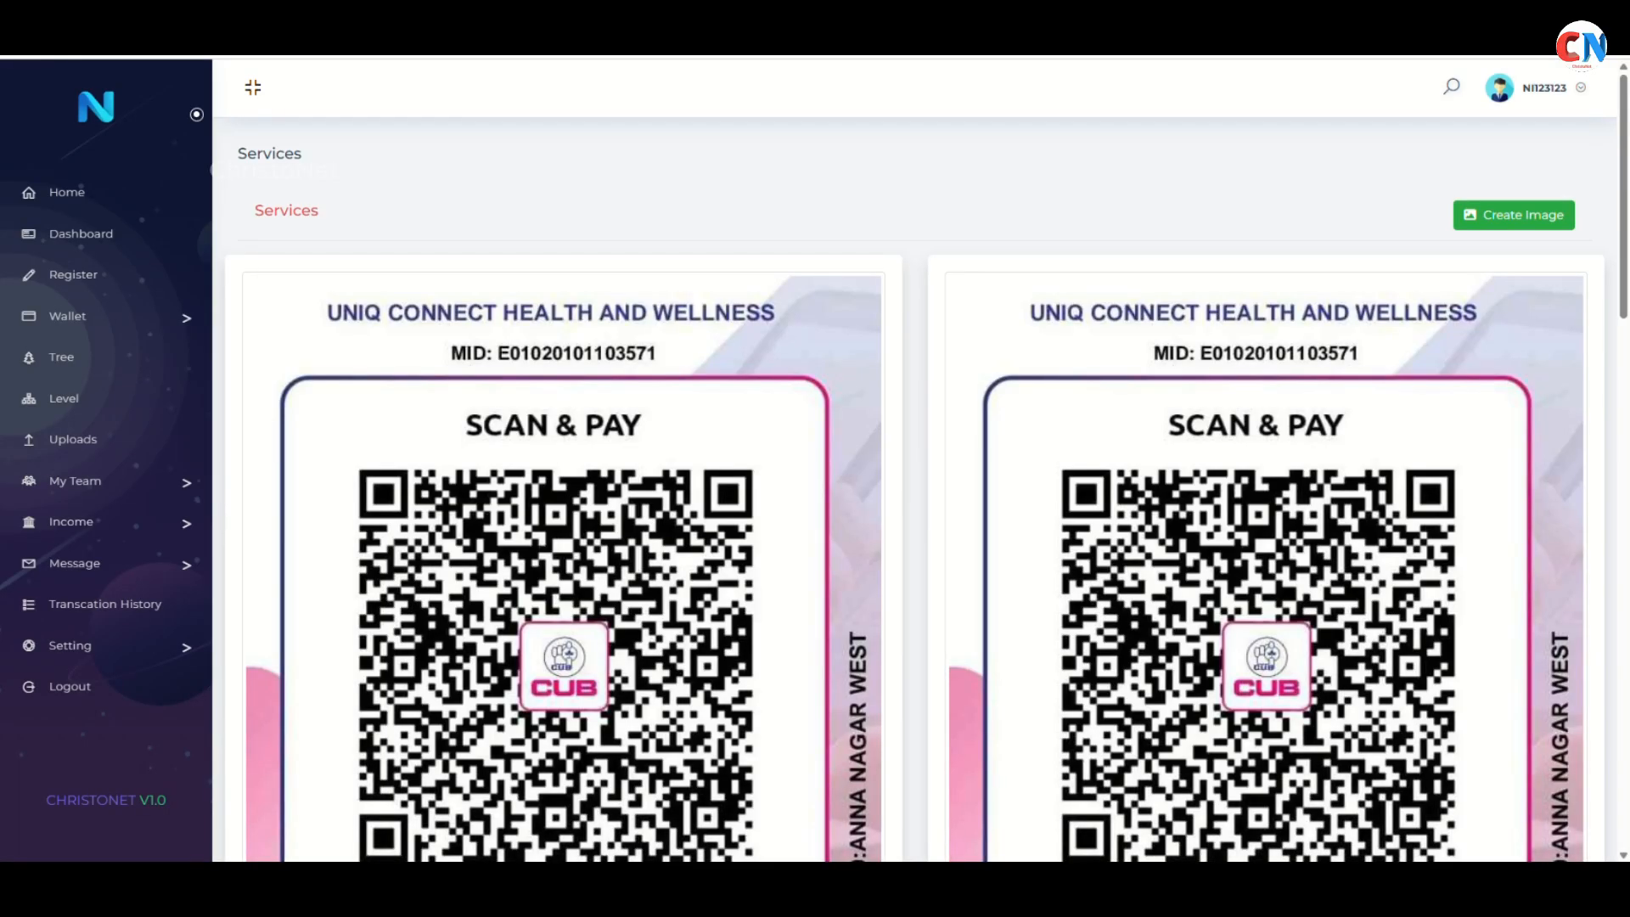
pyautogui.hotkey('ctrl', 'Tab')
pyautogui.hotkey('ctrl', 'Tab')
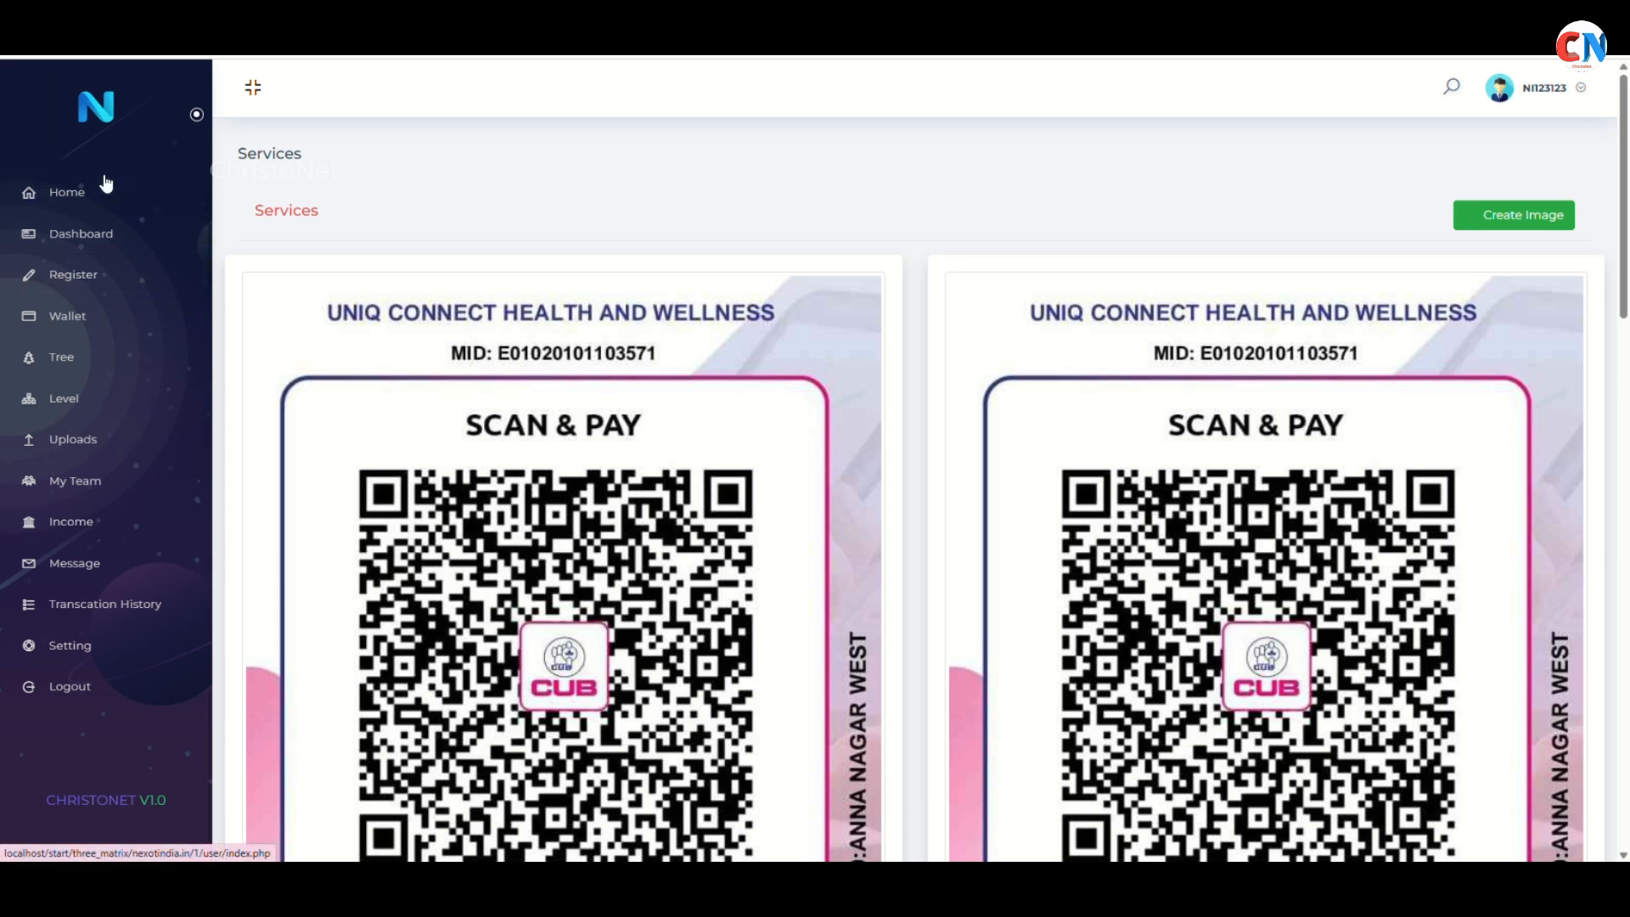
# Open Uploads, then a blank Register form with sponsor details pre-filled and plan 1500
pyautogui.click(107, 455)
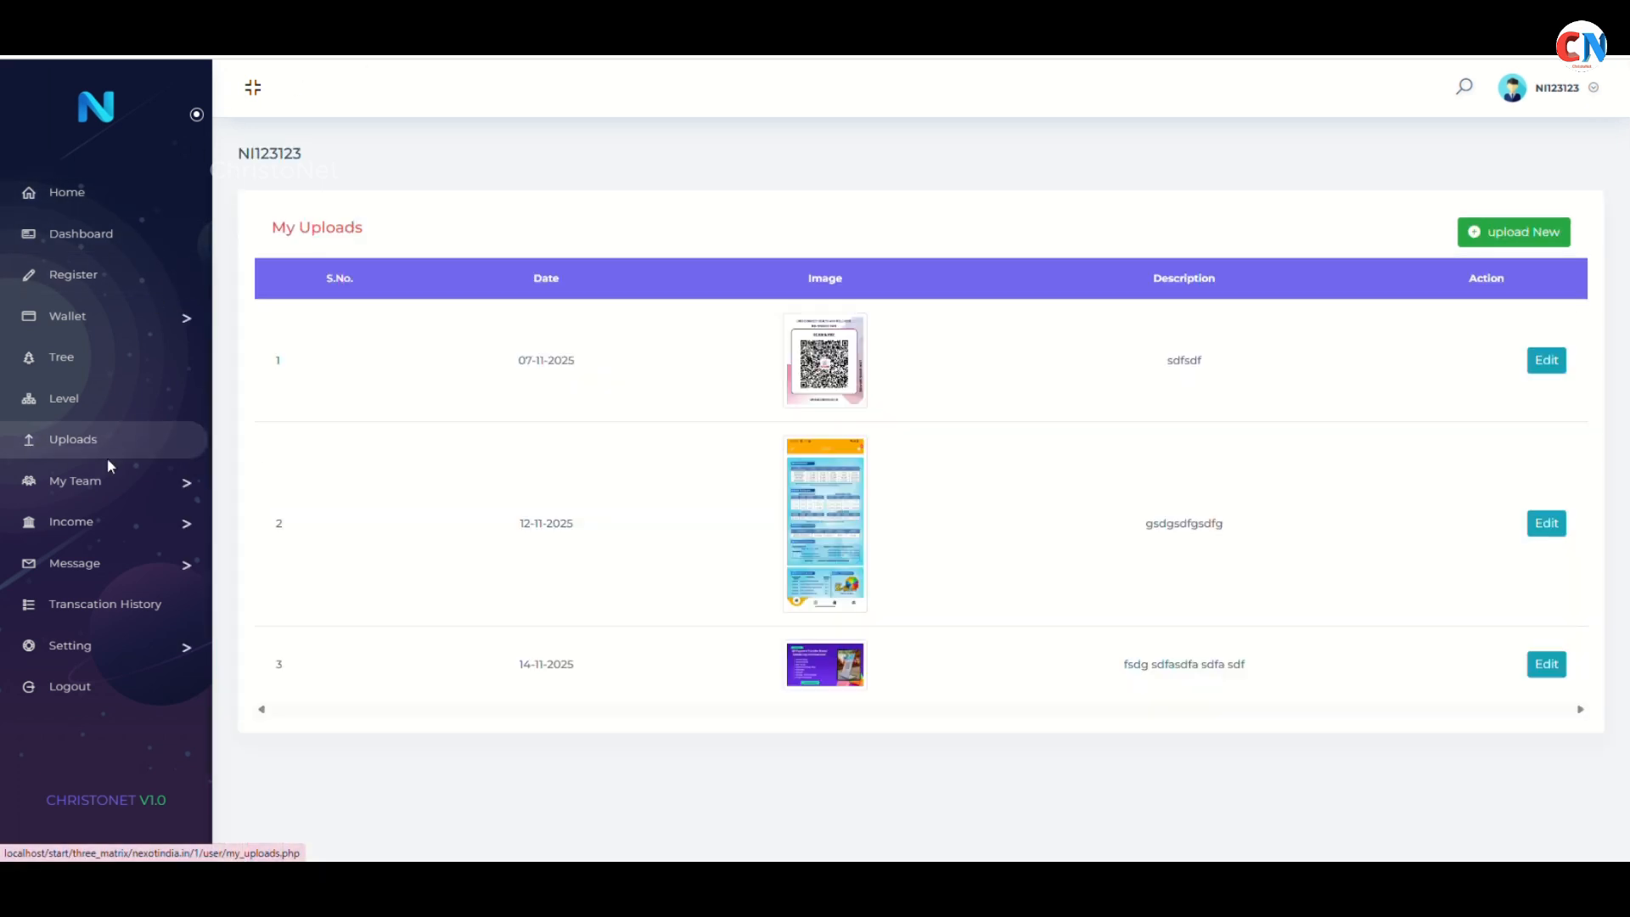
pyautogui.click(122, 286)
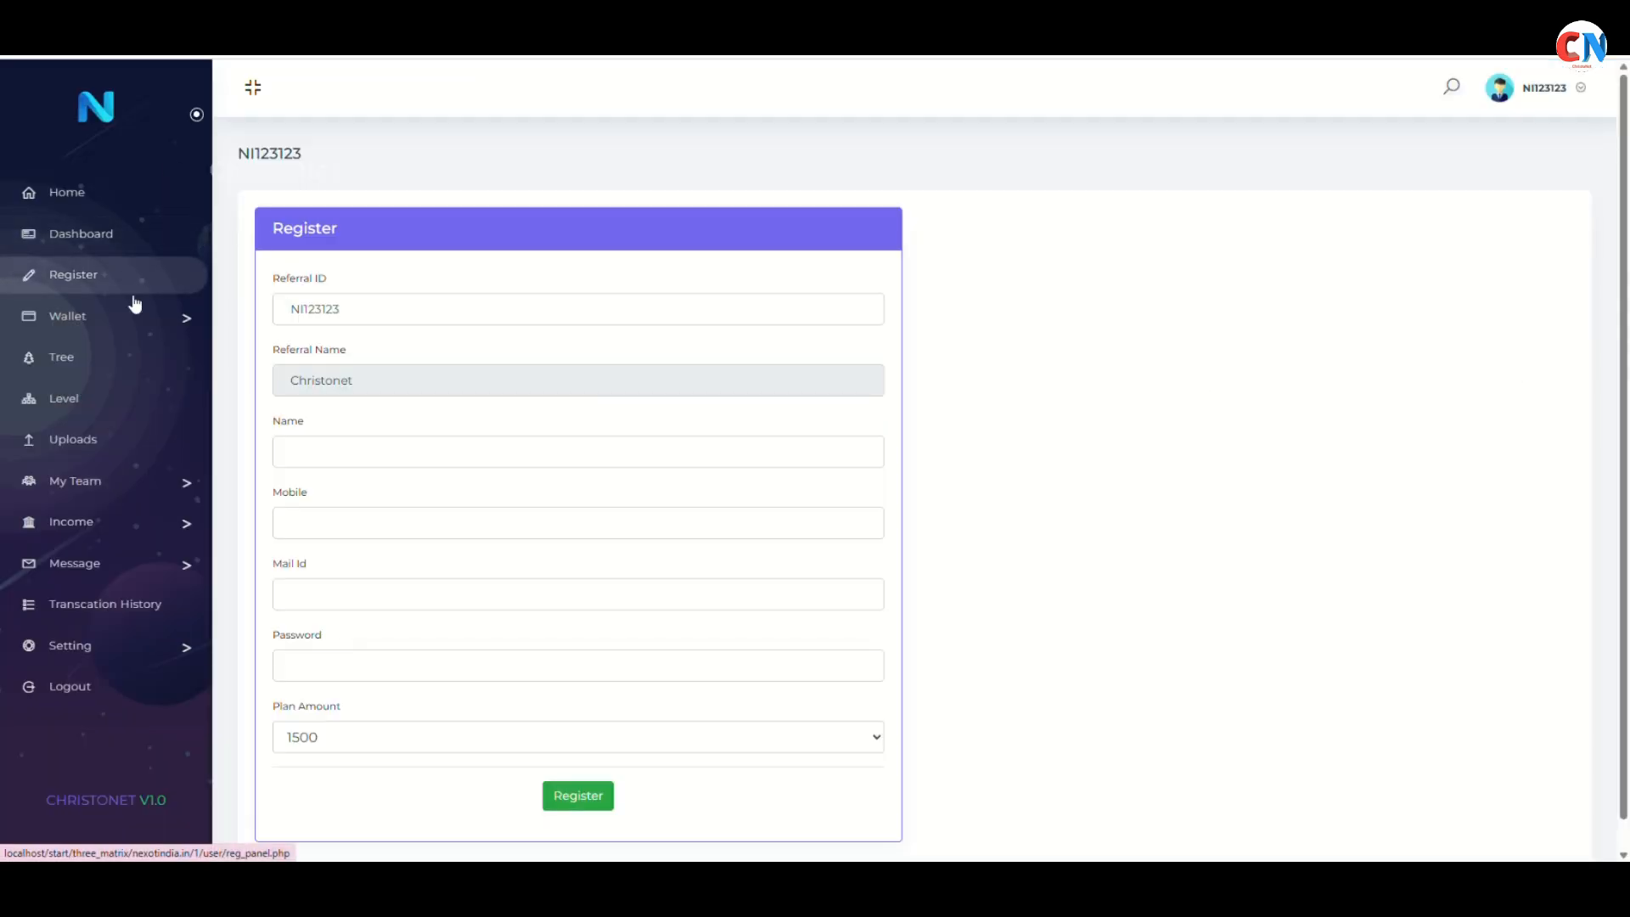
pyautogui.click(139, 323)
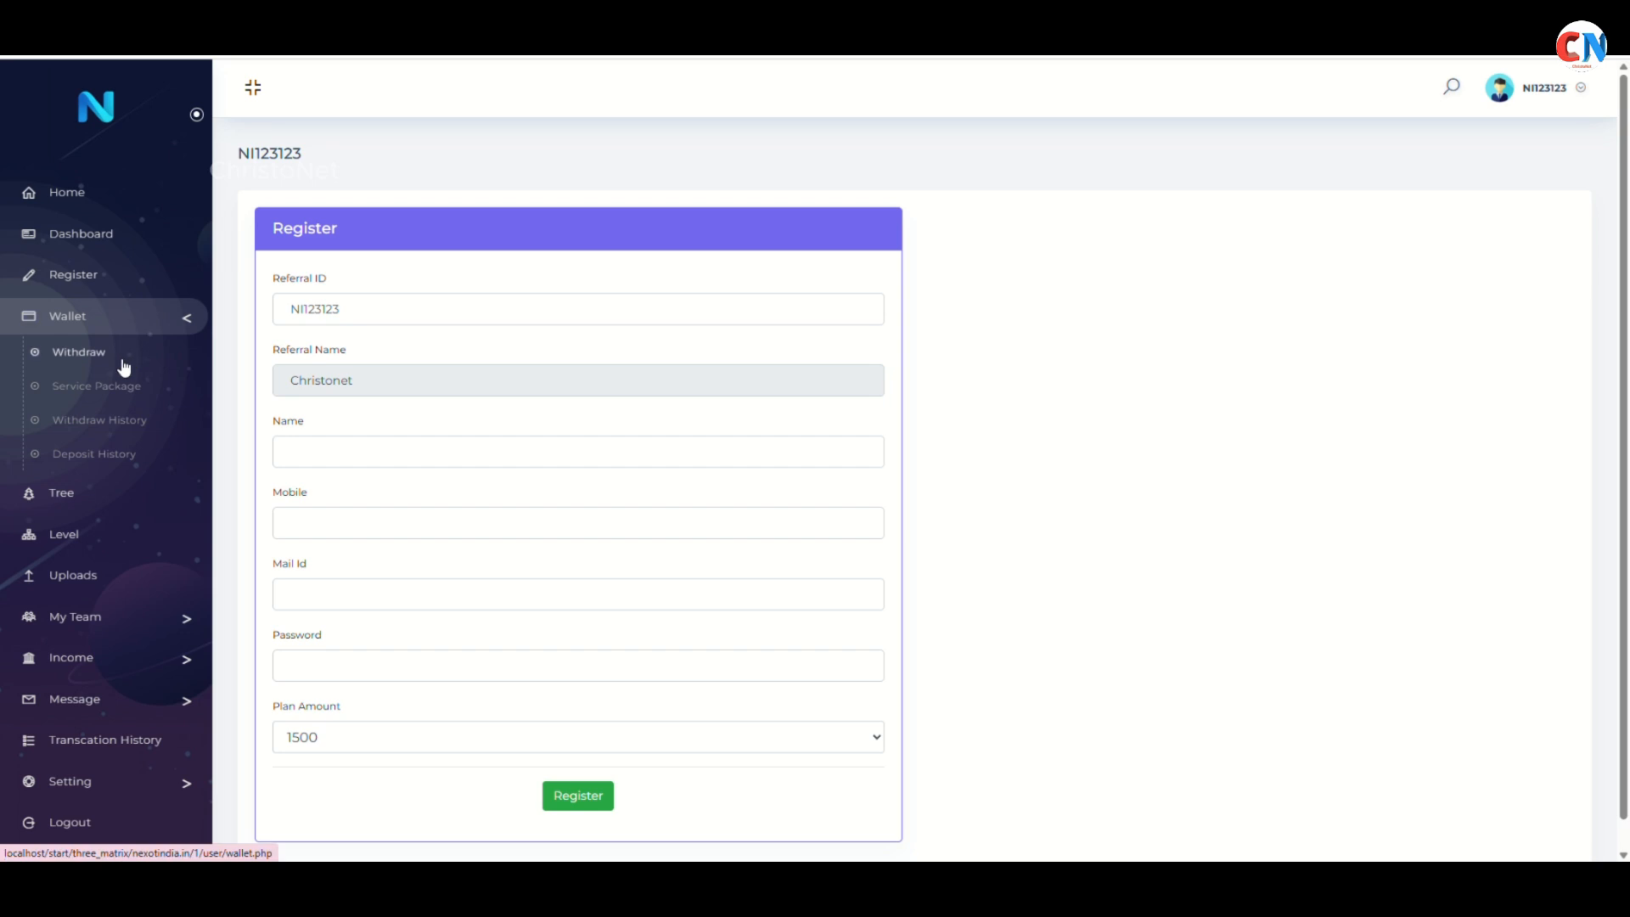
# Open the Withdraw form, then the Service Package deposit page showing the account details
pyautogui.click(124, 367)
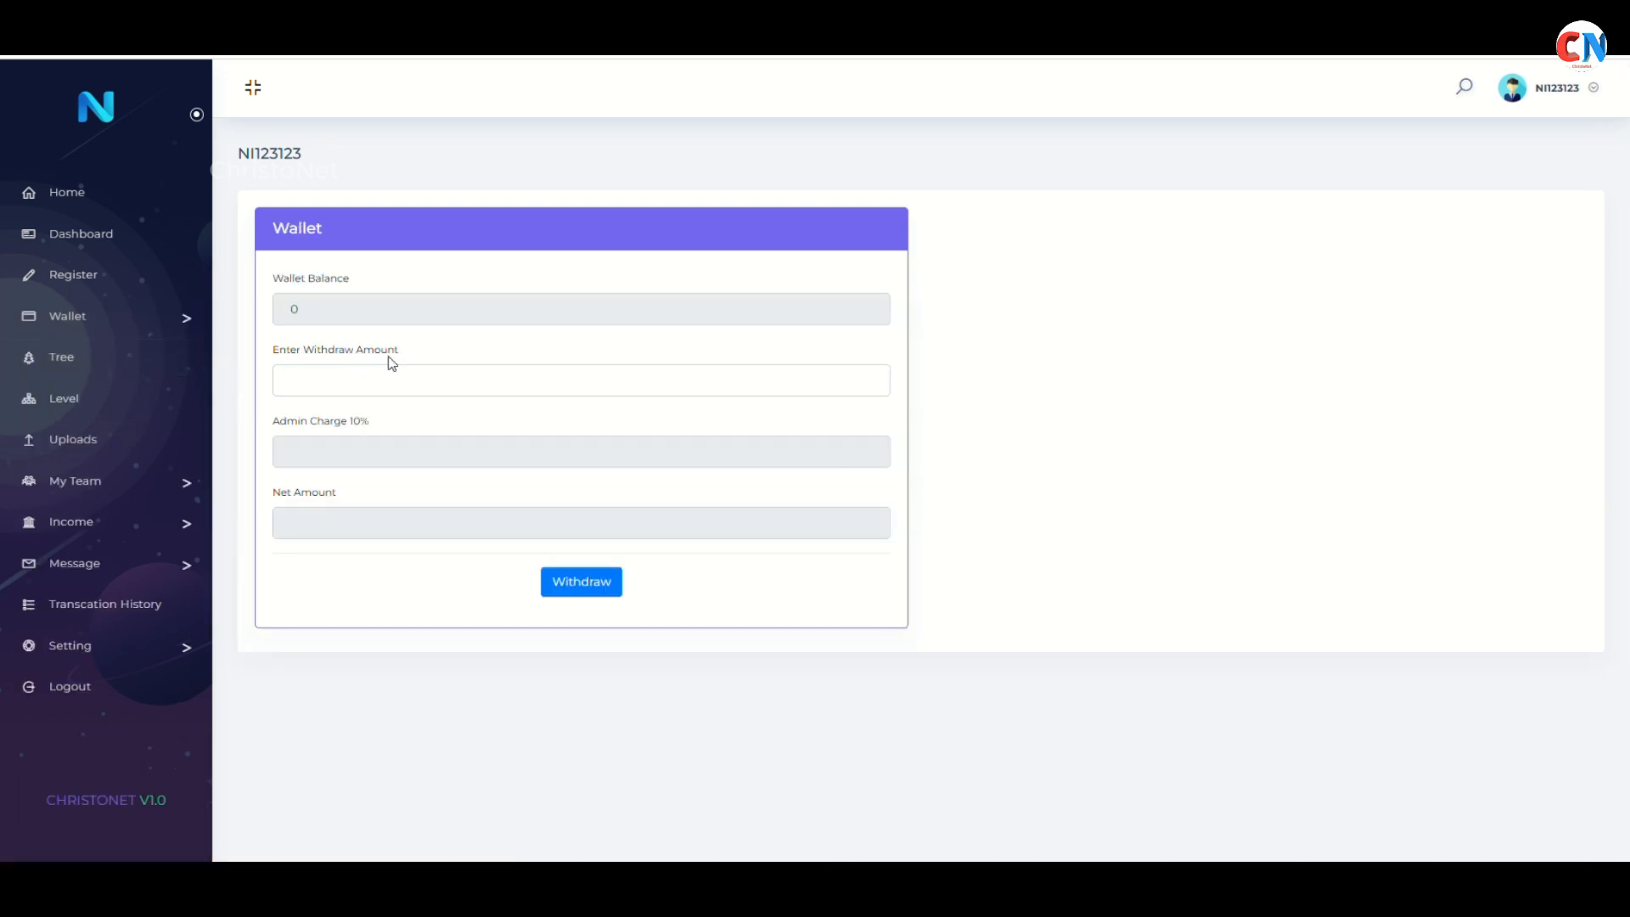
pyautogui.click(93, 319)
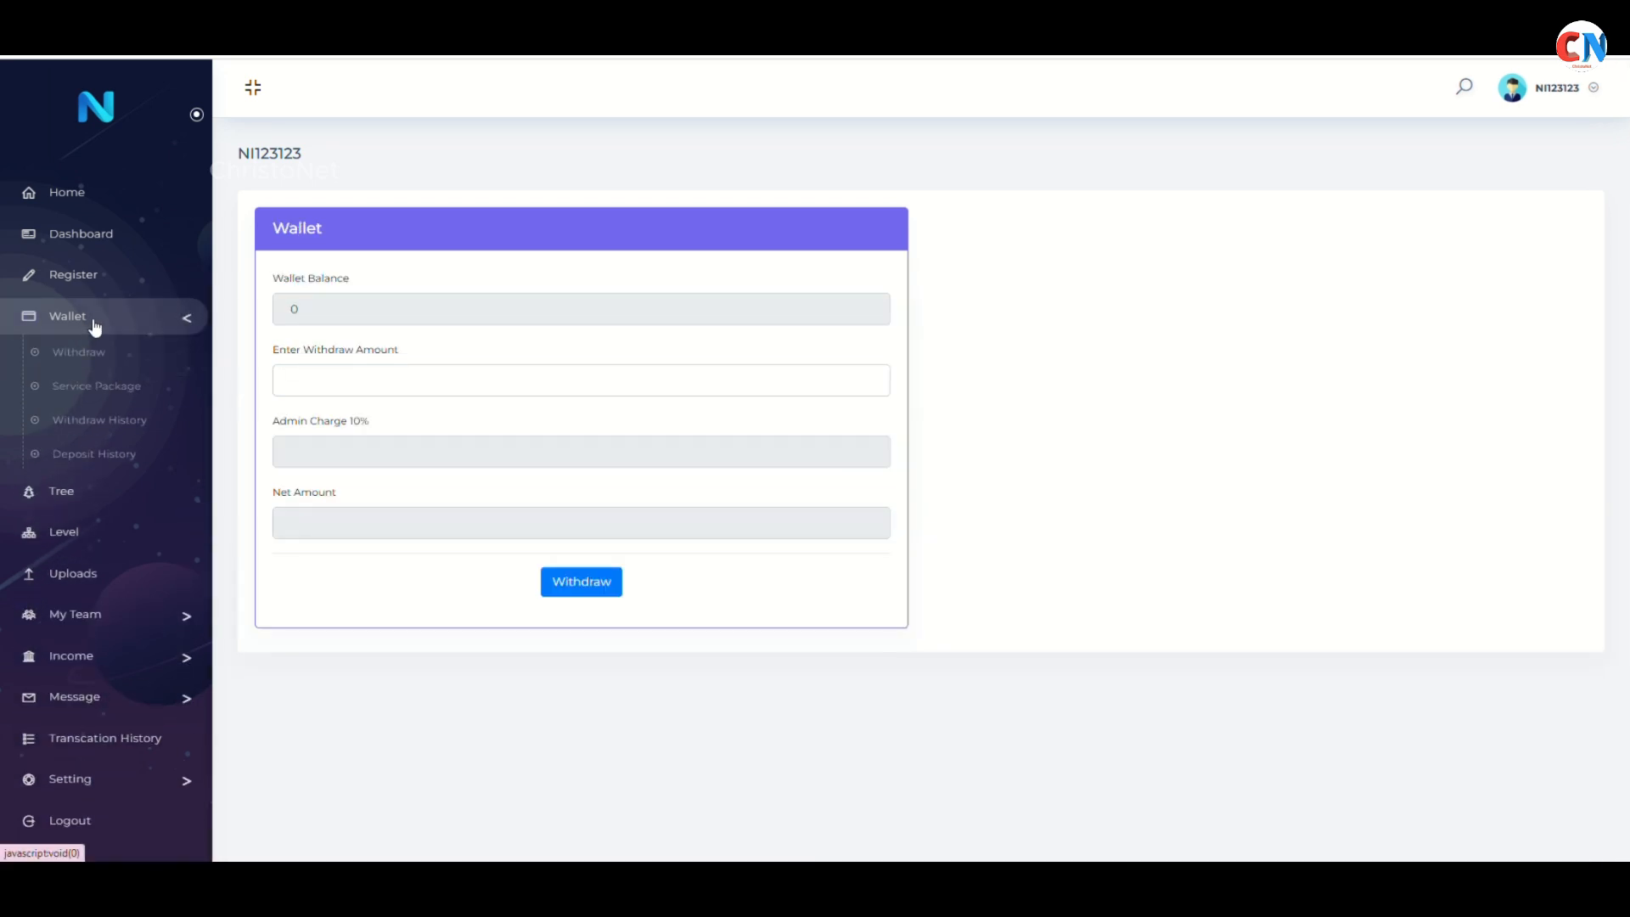
pyautogui.click(99, 390)
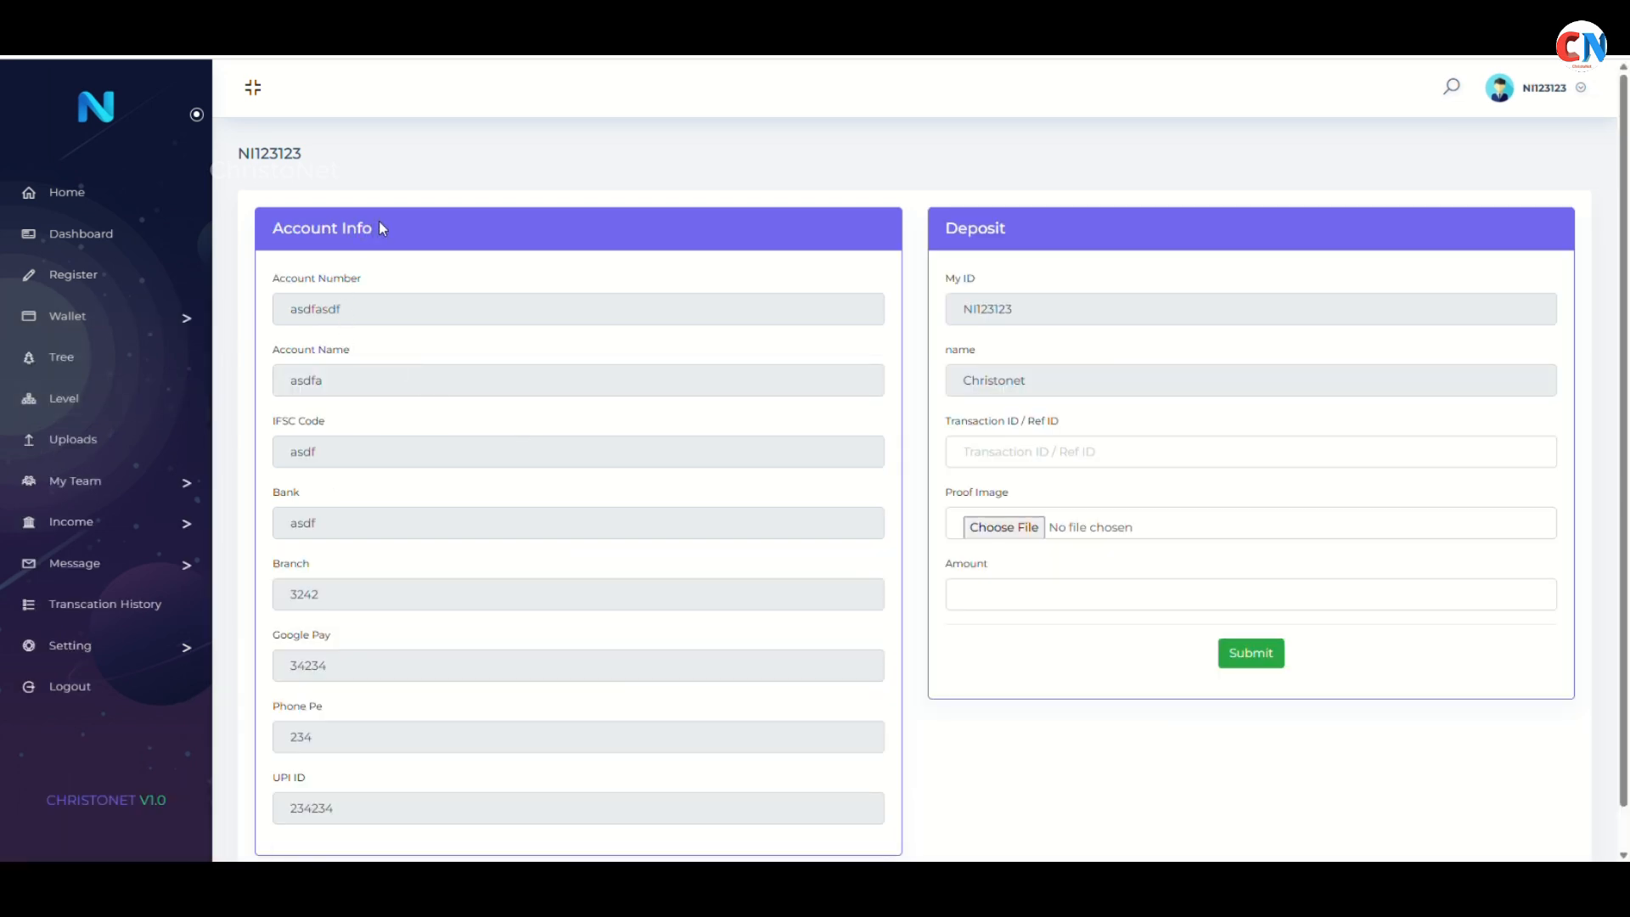
pyautogui.scroll(-1, 378, 220)
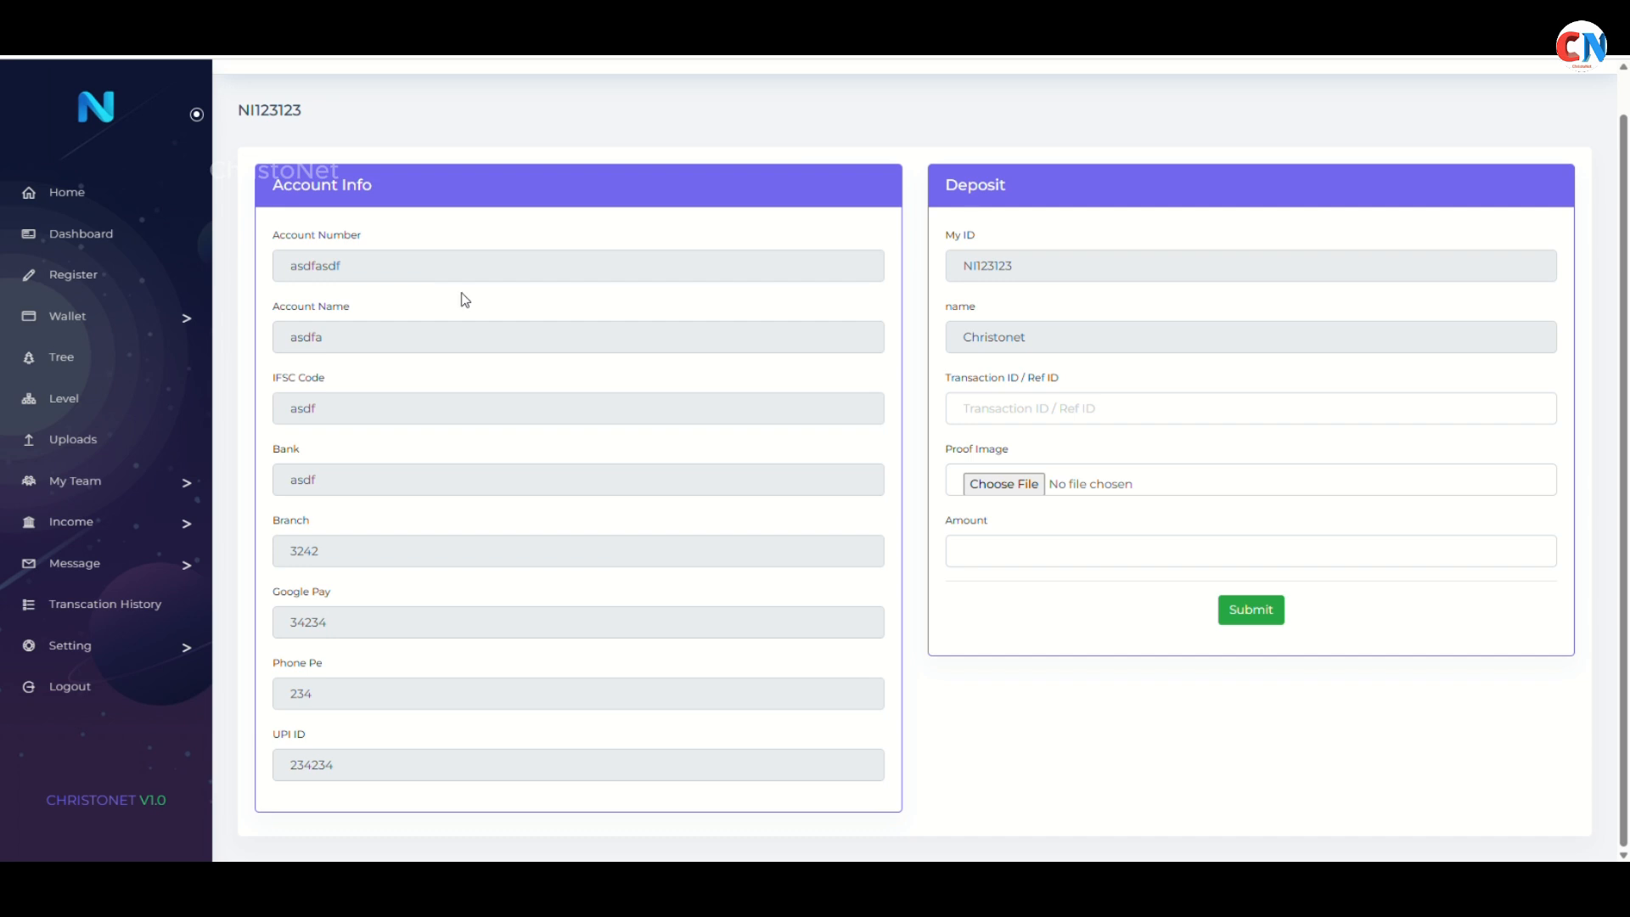
# Check the empty Withdraw History and Deposit History, then return to the deposit page
pyautogui.click(68, 315)
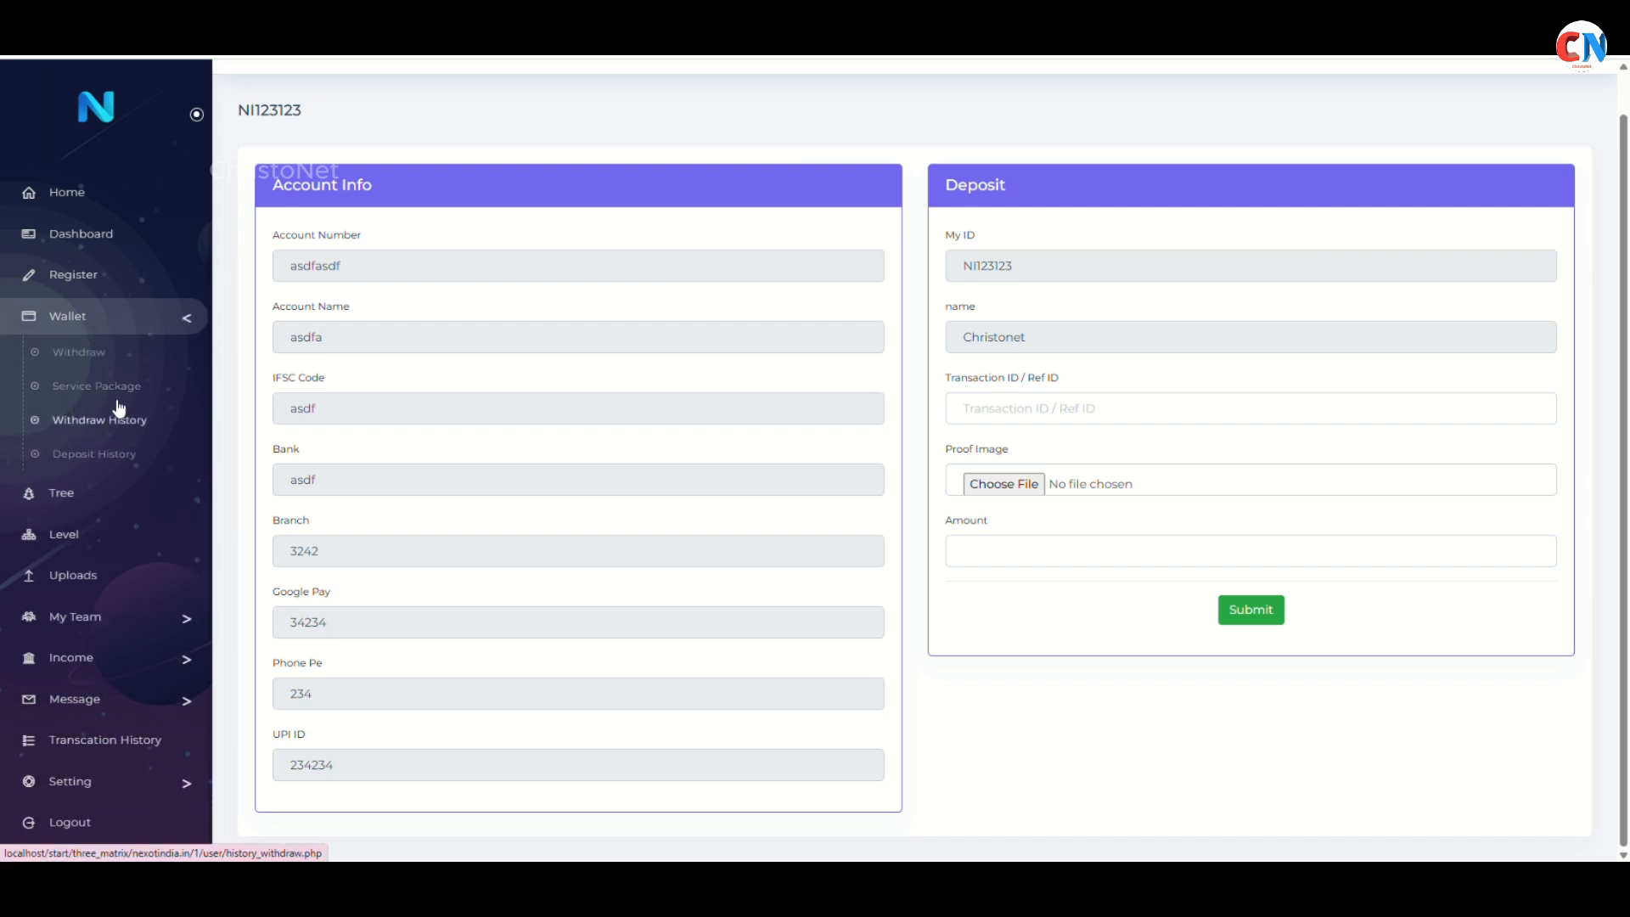
pyautogui.click(100, 419)
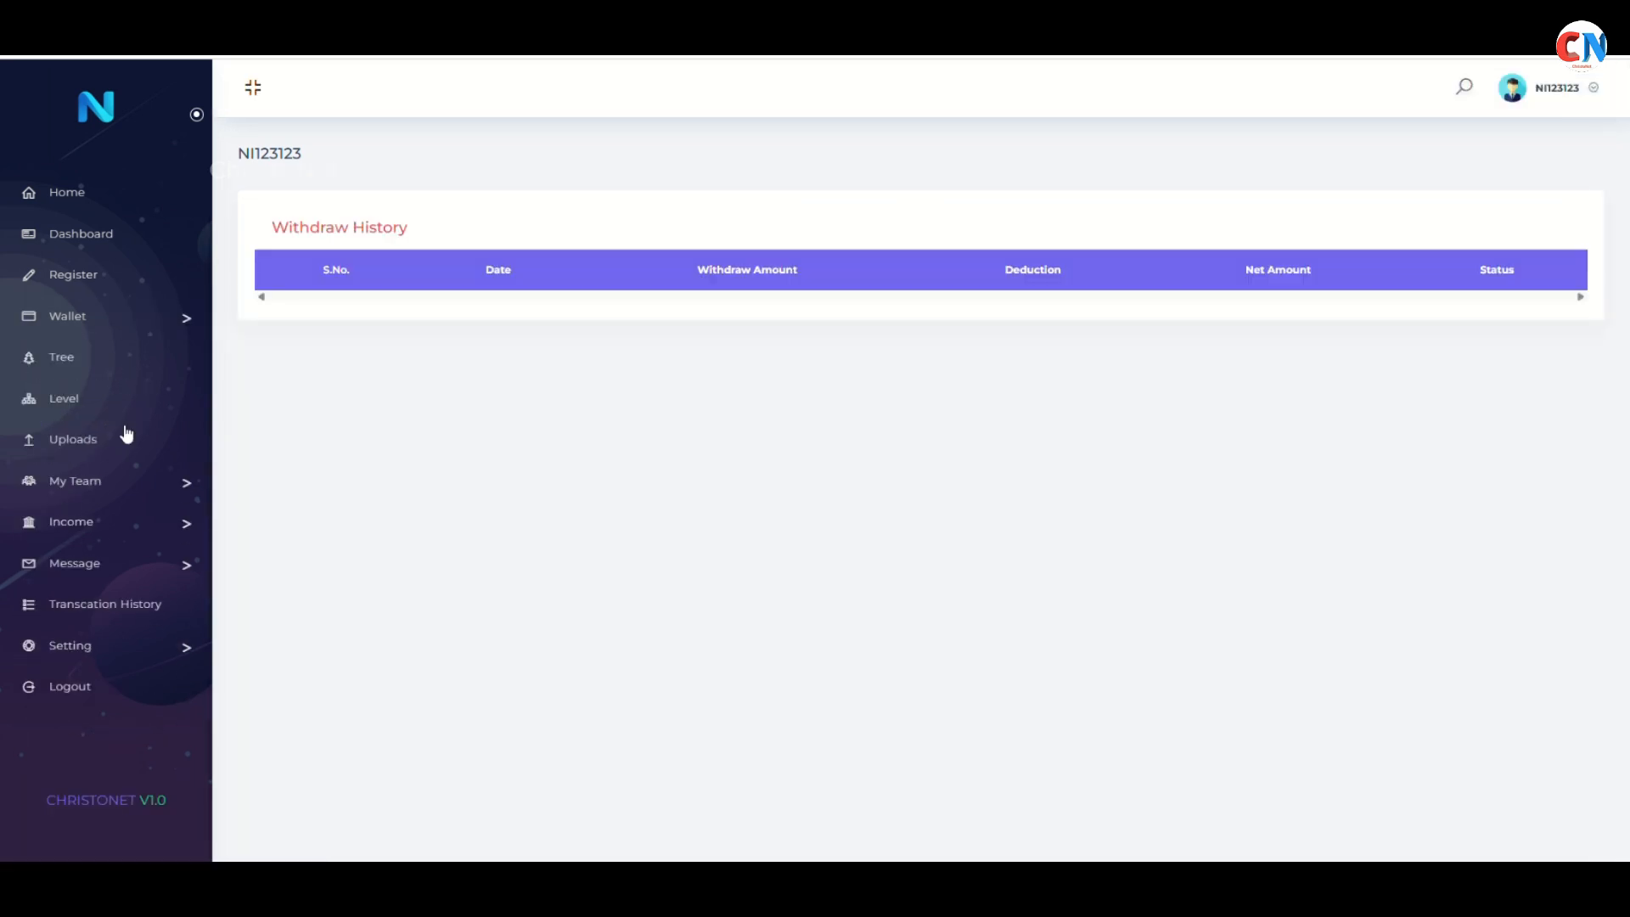
pyautogui.click(191, 324)
pyautogui.click(156, 457)
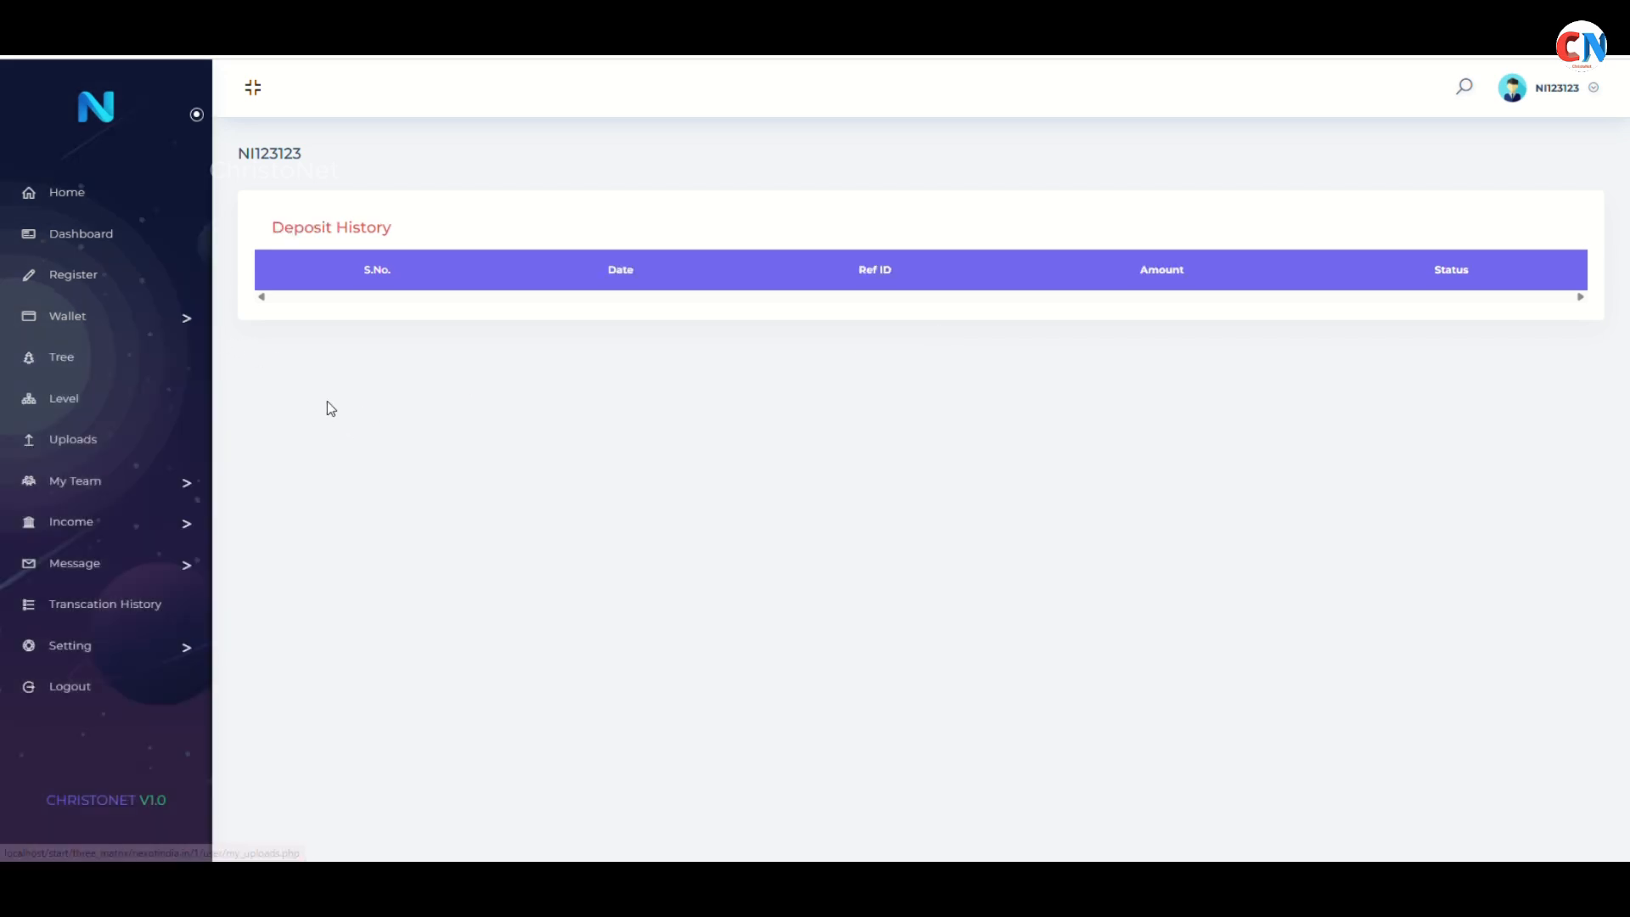
pyautogui.click(171, 317)
pyautogui.click(111, 387)
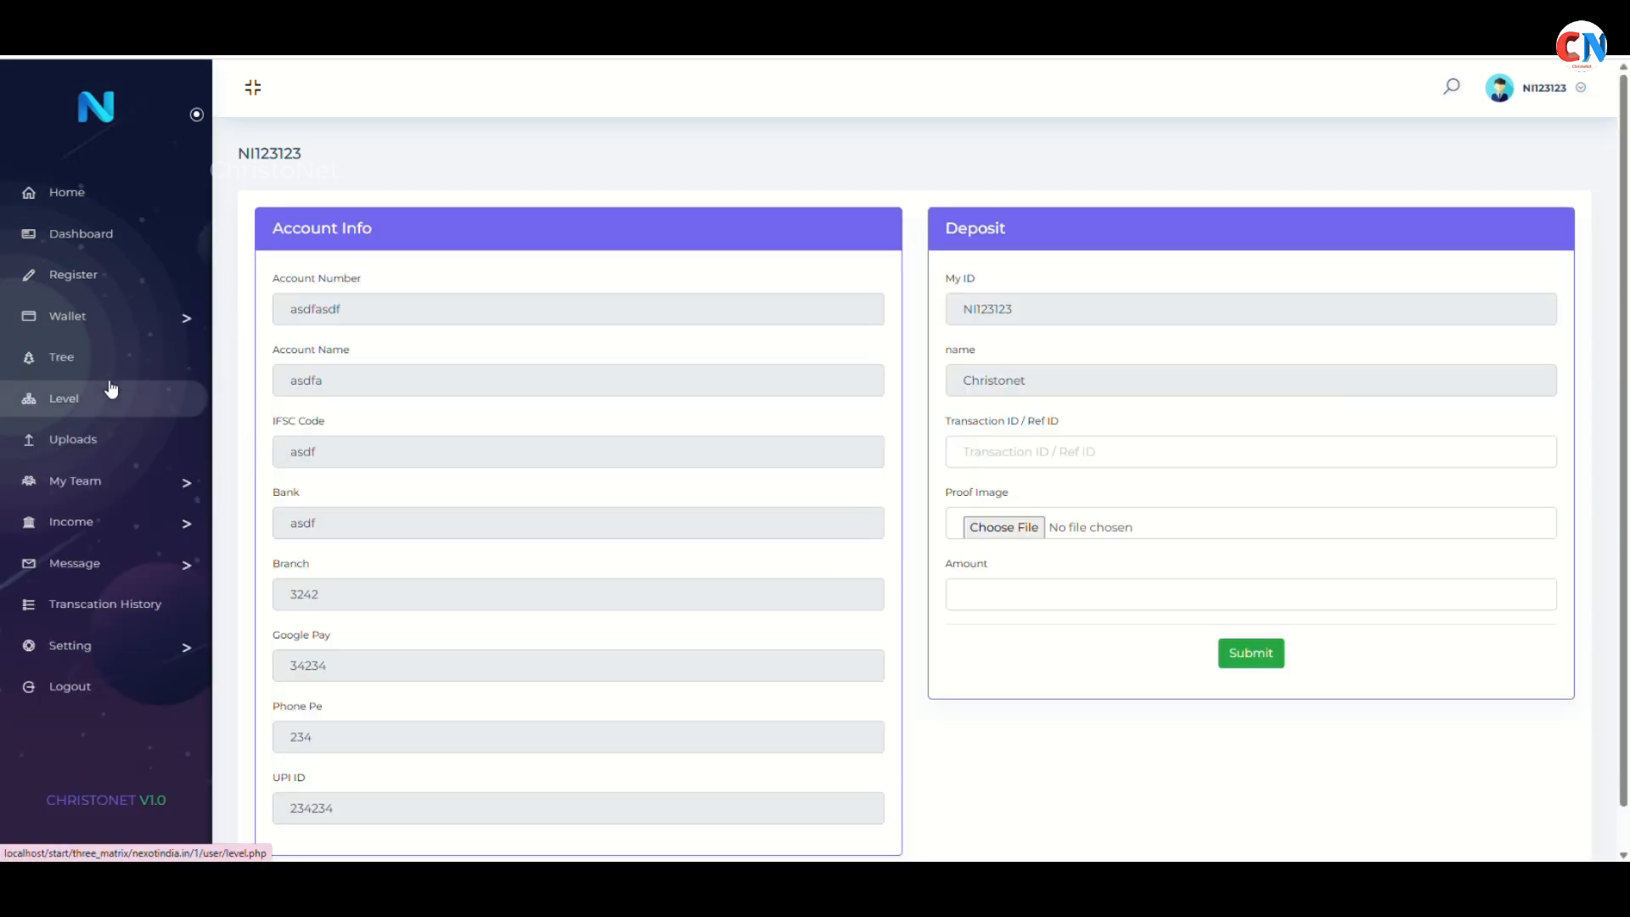
pyautogui.click(169, 329)
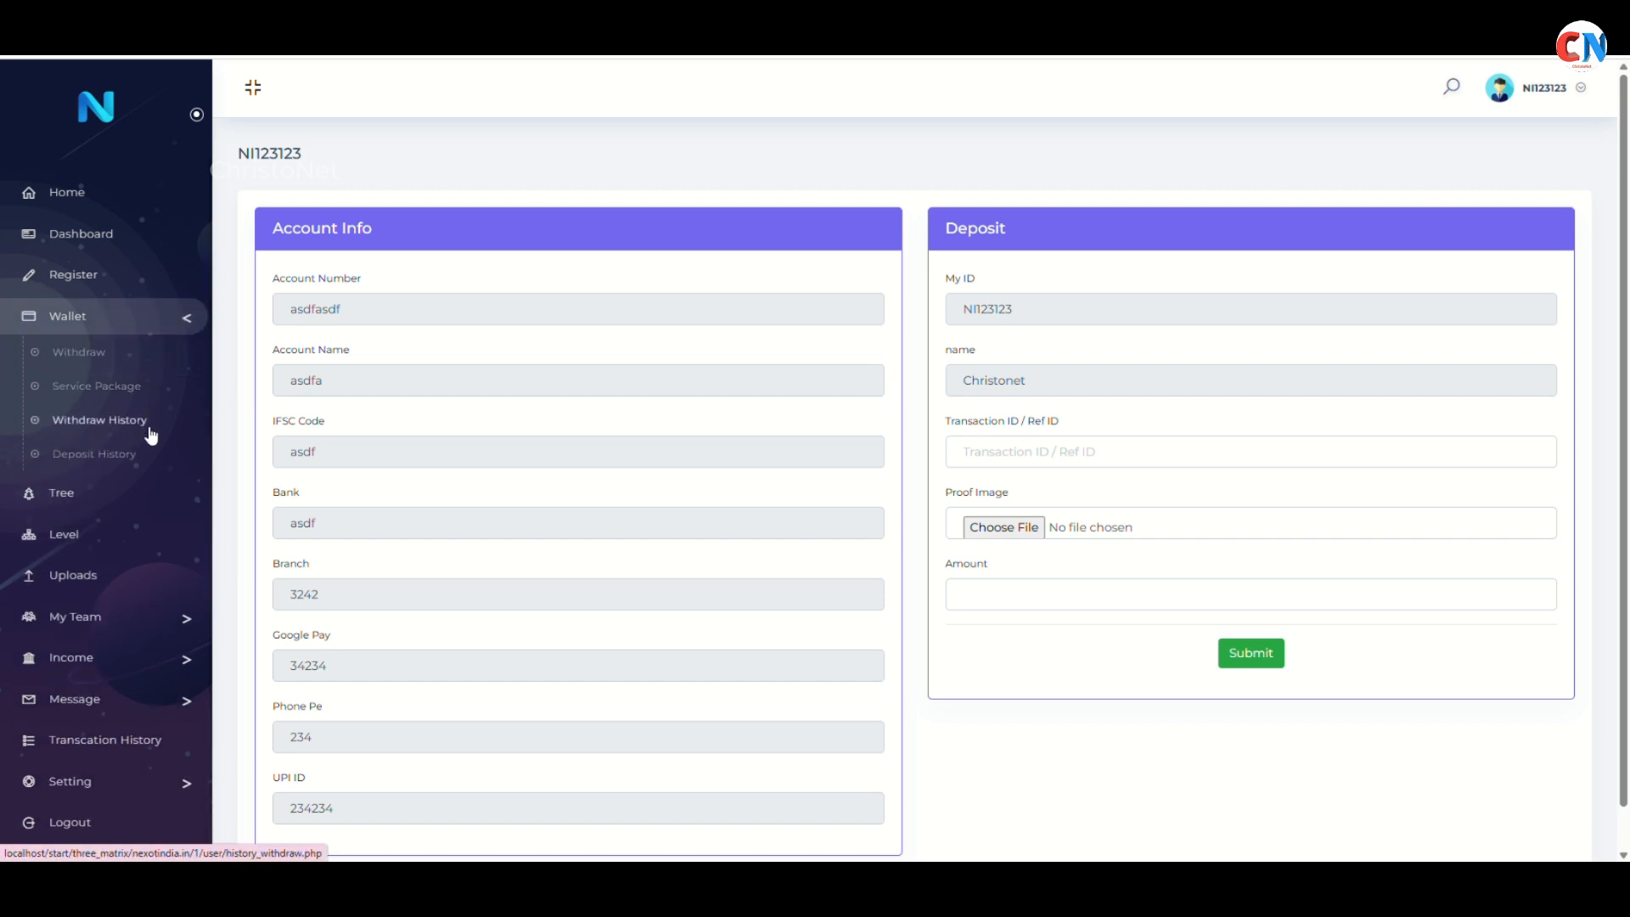
# View the sponsor's team tree and the level-wise members and income table
pyautogui.click(116, 492)
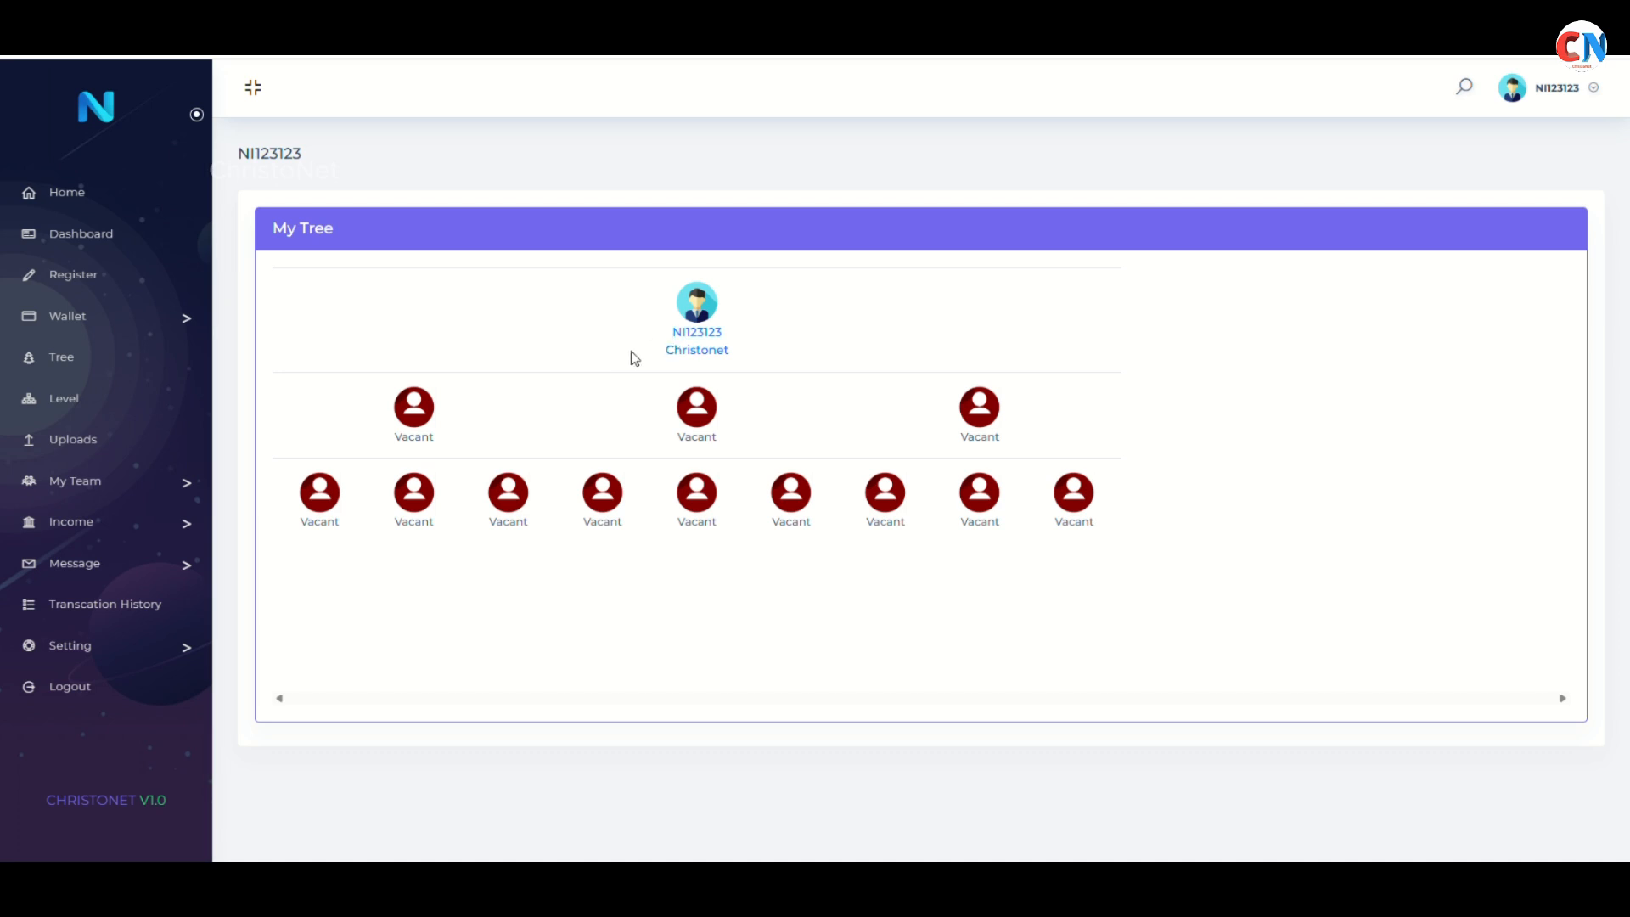
pyautogui.moveTo(392, 438); pyautogui.dragTo(462, 444)
pyautogui.click(145, 481)
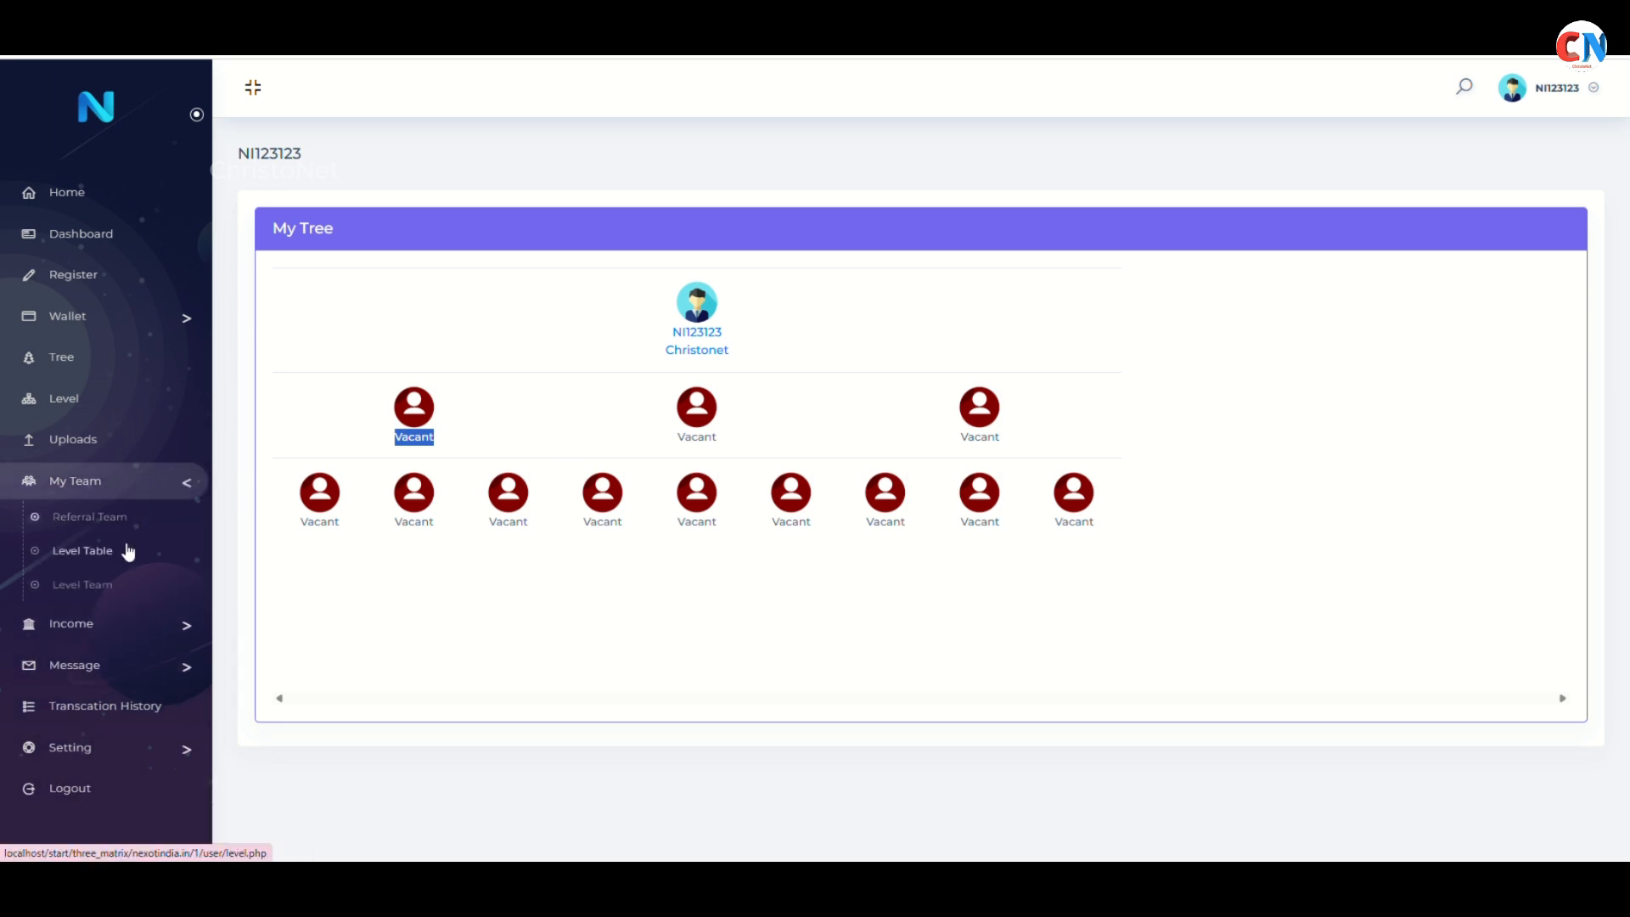
pyautogui.click(128, 552)
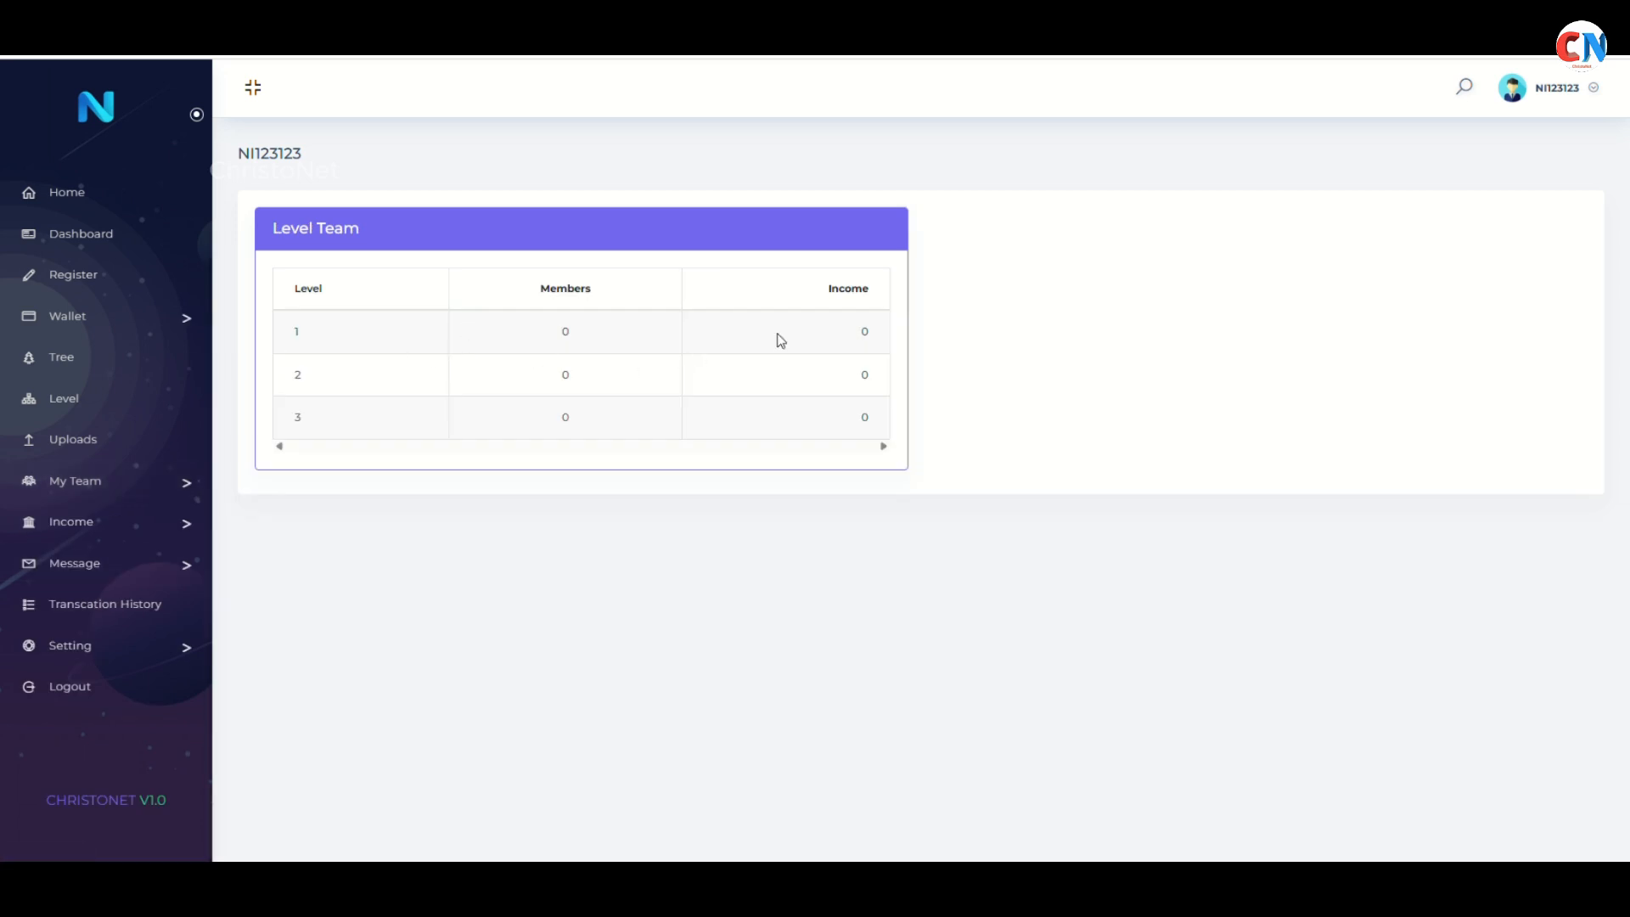
# Check the Referral Team and Level Team member listings
pyautogui.click(158, 480)
pyautogui.click(102, 513)
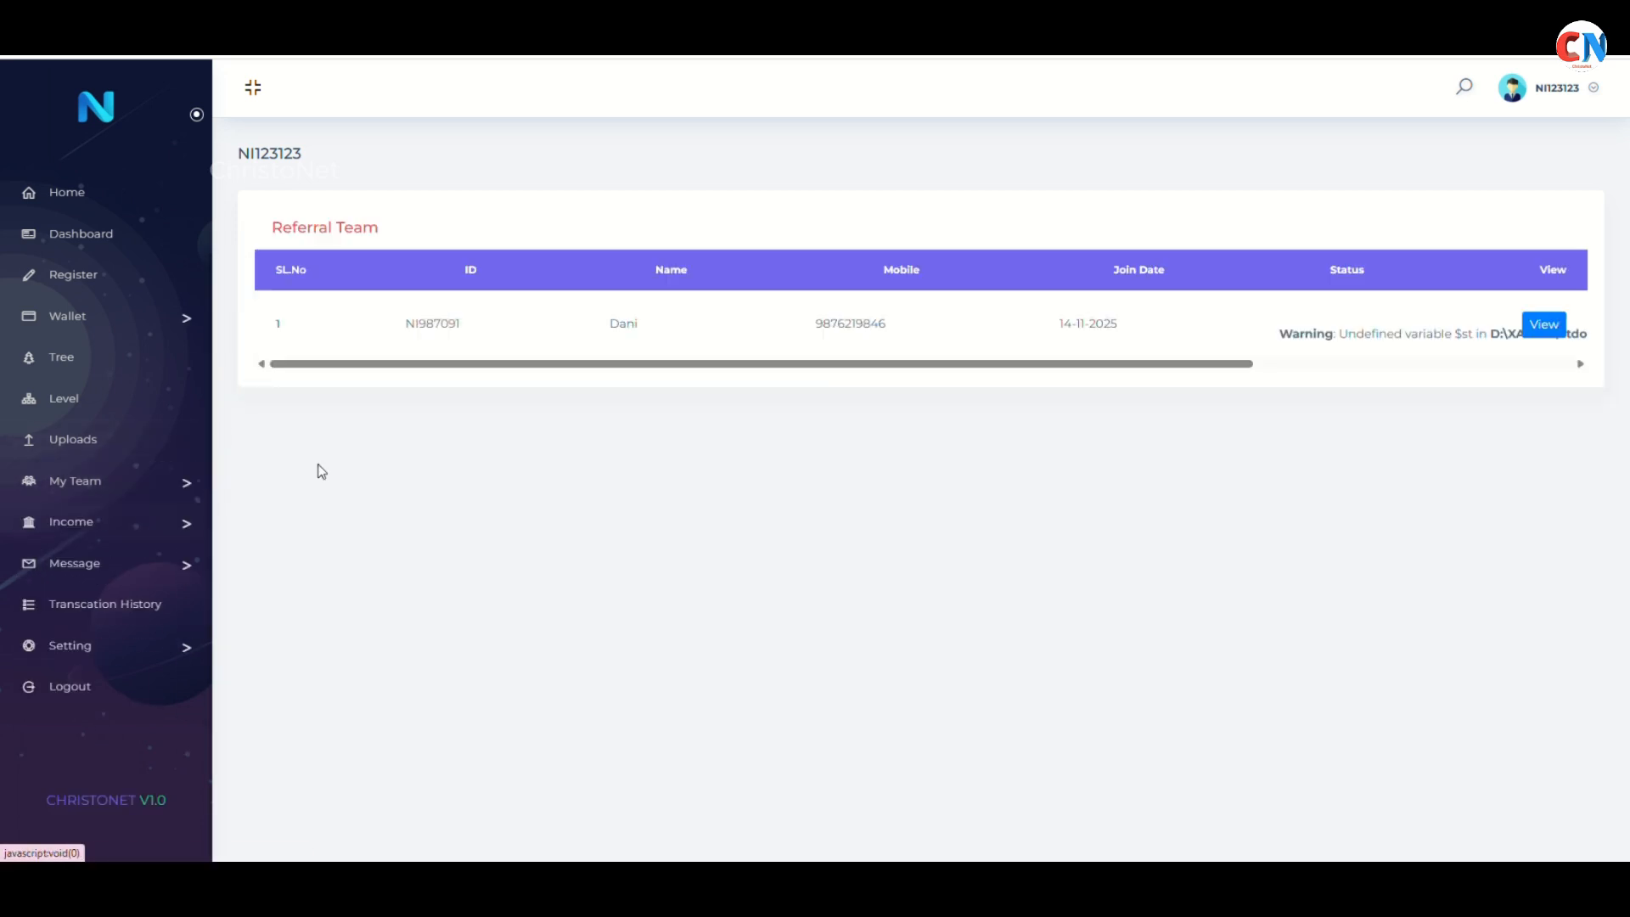
pyautogui.click(151, 499)
pyautogui.click(165, 509)
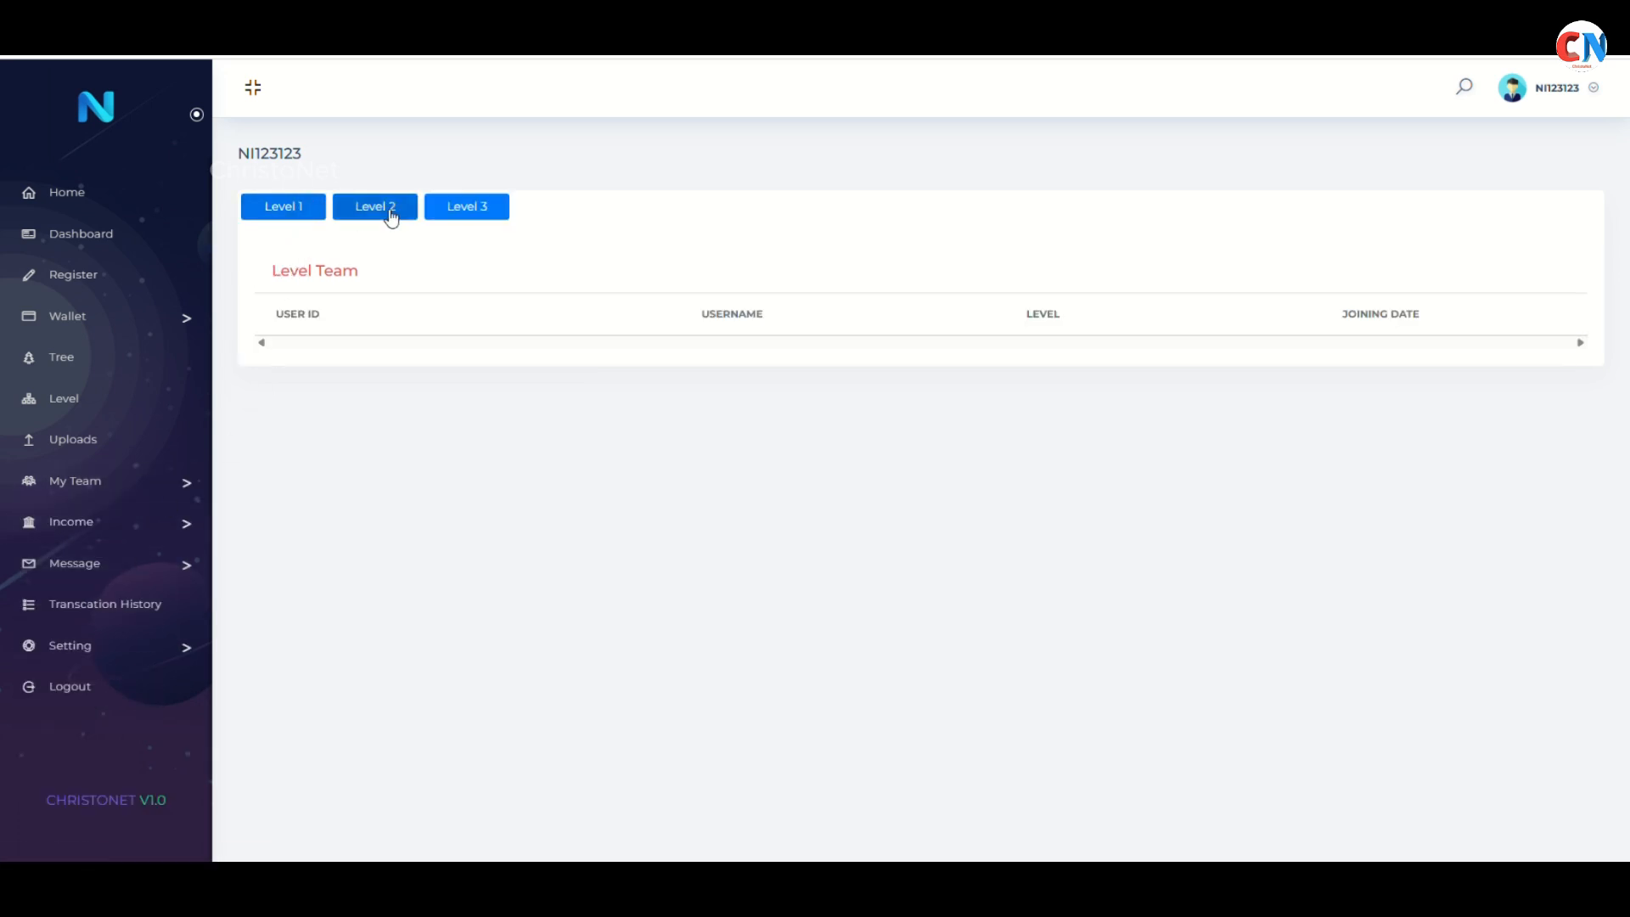
pyautogui.click(91, 533)
# Browse the Referral Income report, messages, transaction history and settings, then return to the dashboard
pyautogui.click(113, 561)
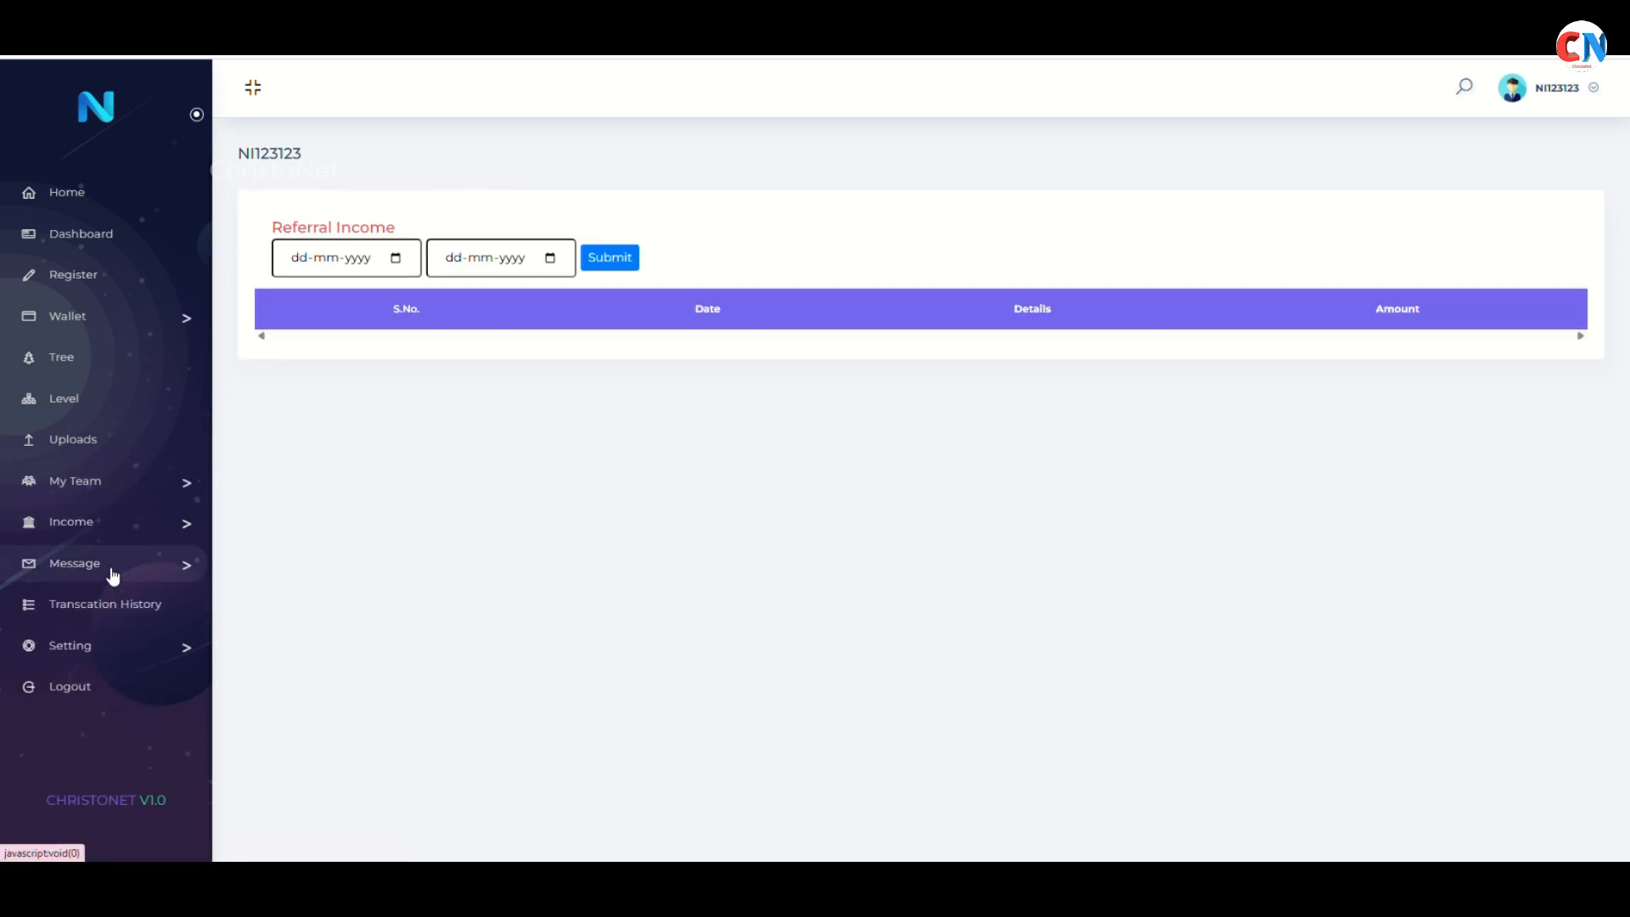
pyautogui.click(136, 568)
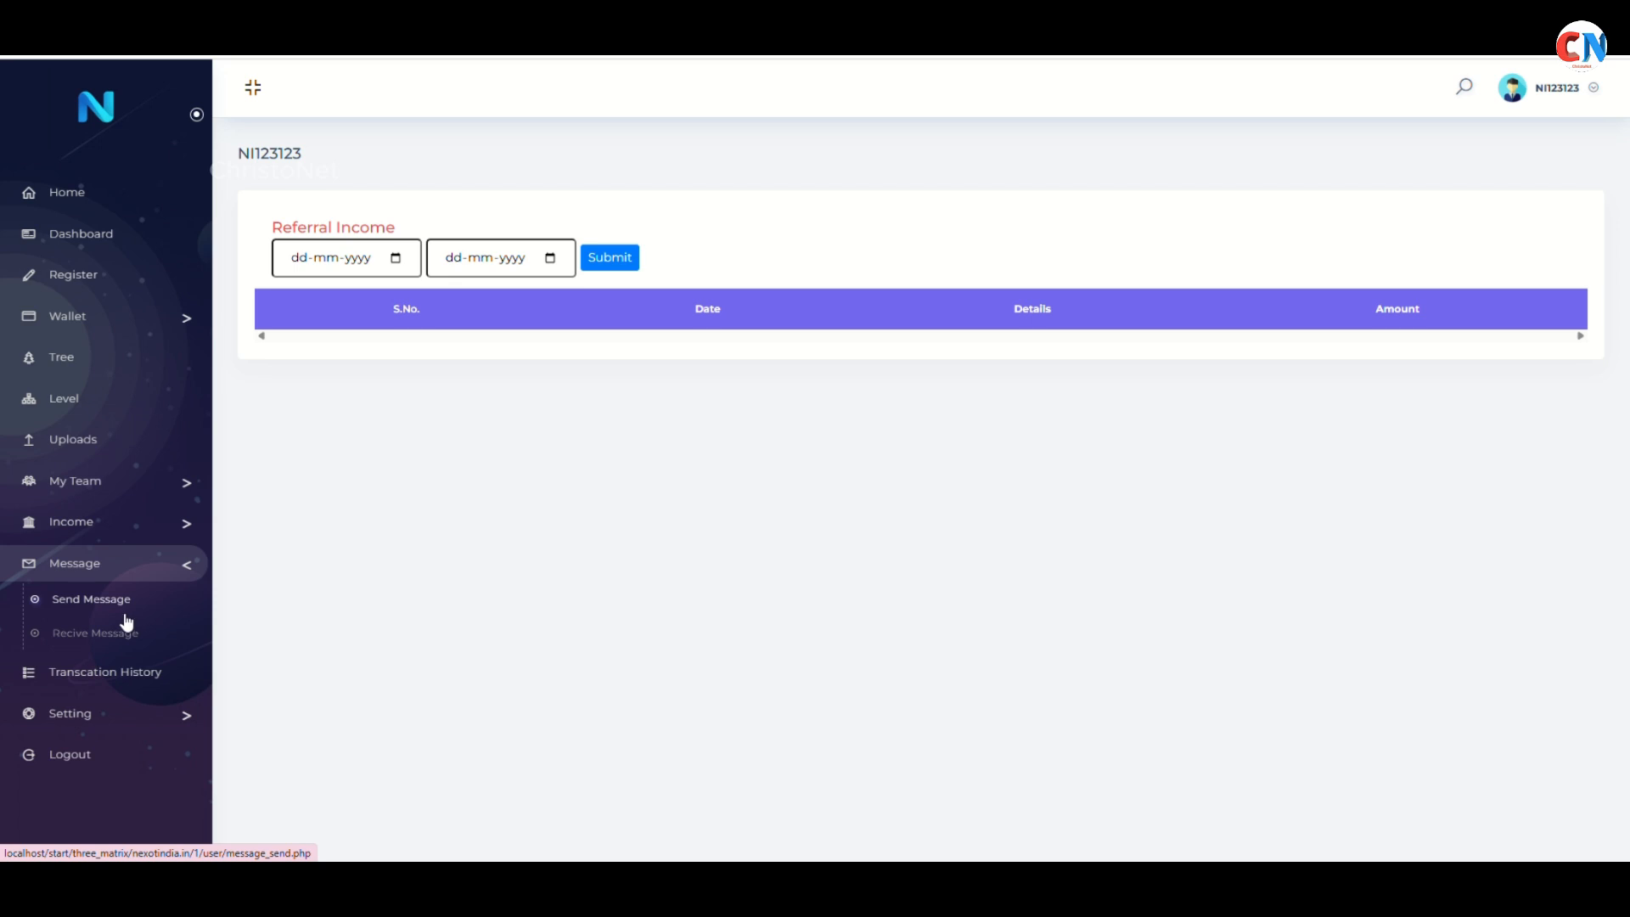
pyautogui.click(127, 667)
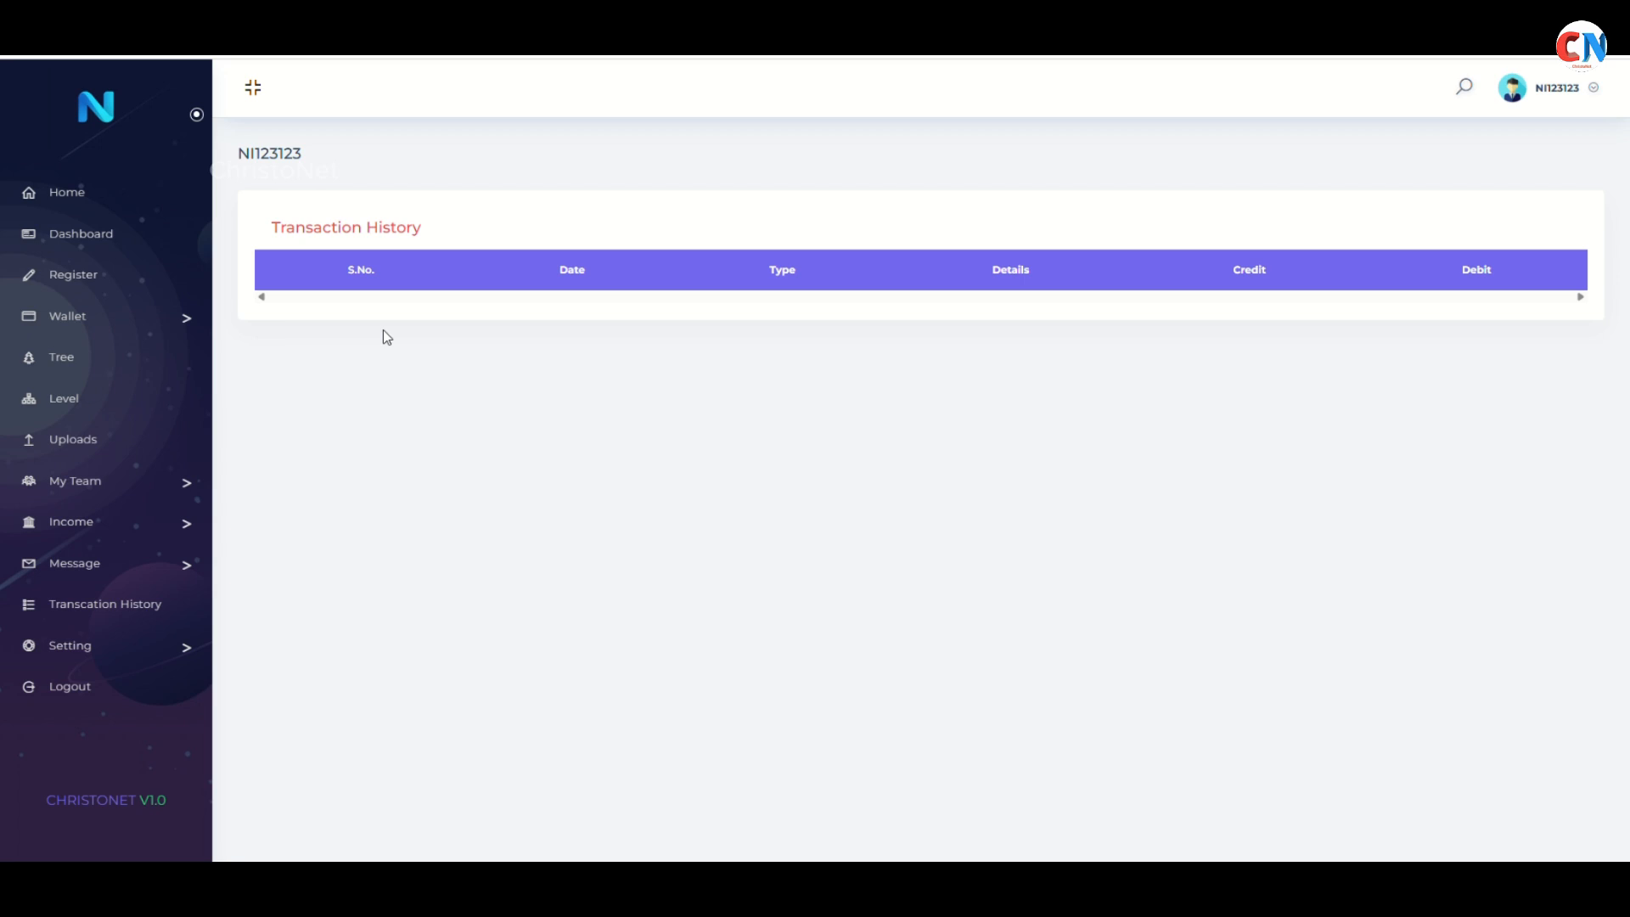
pyautogui.click(119, 652)
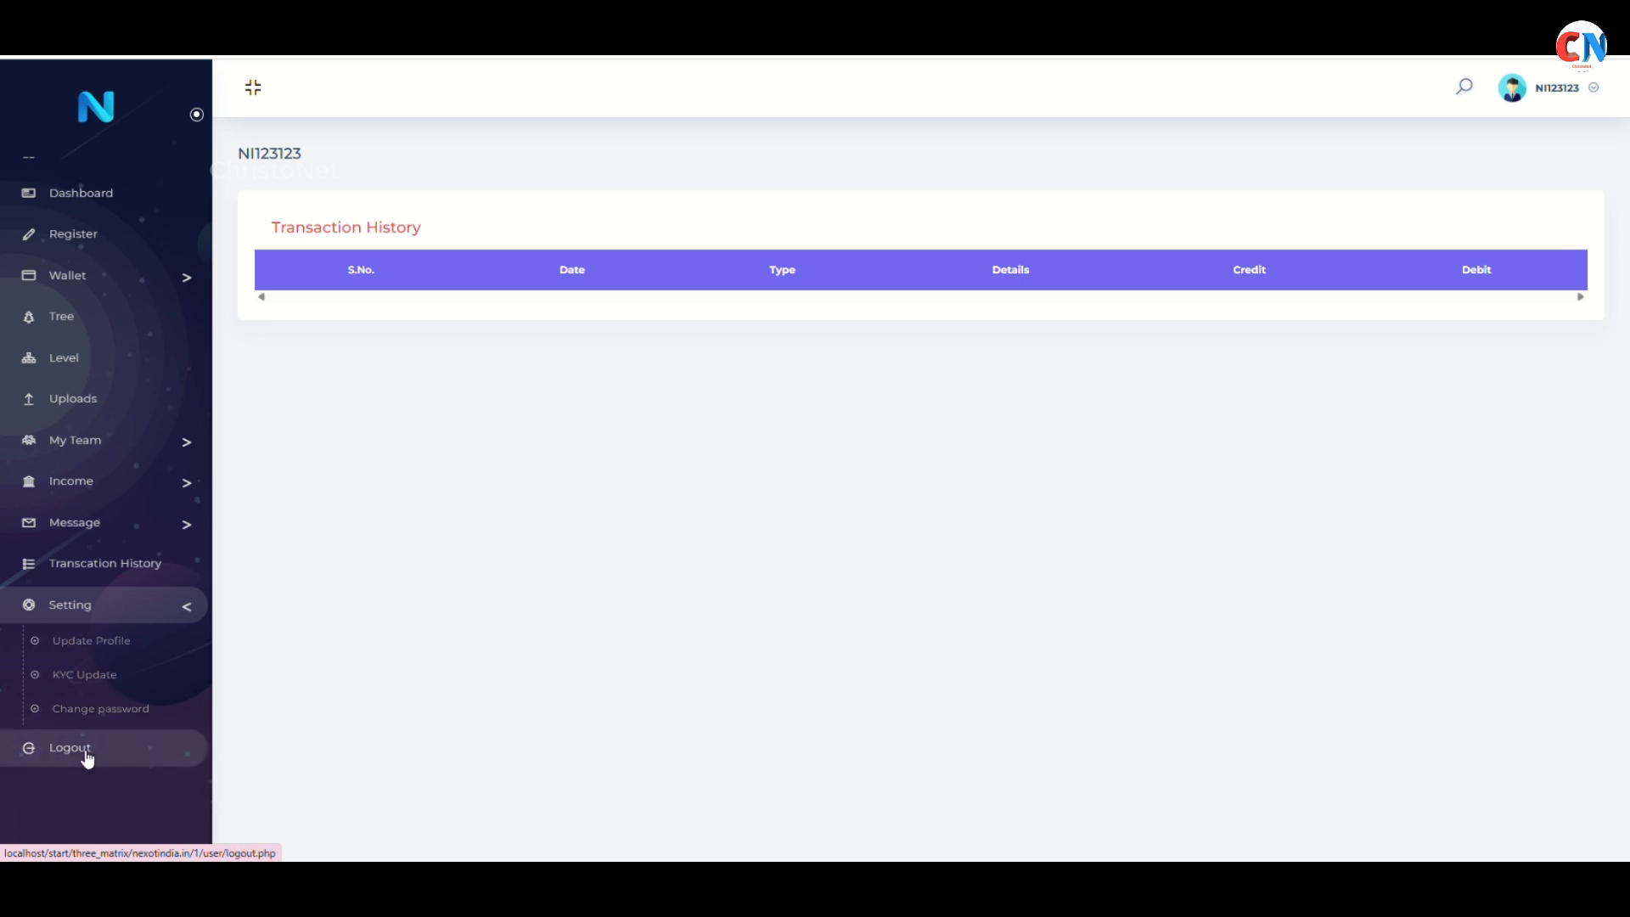
pyautogui.scroll(1, 139, 416)
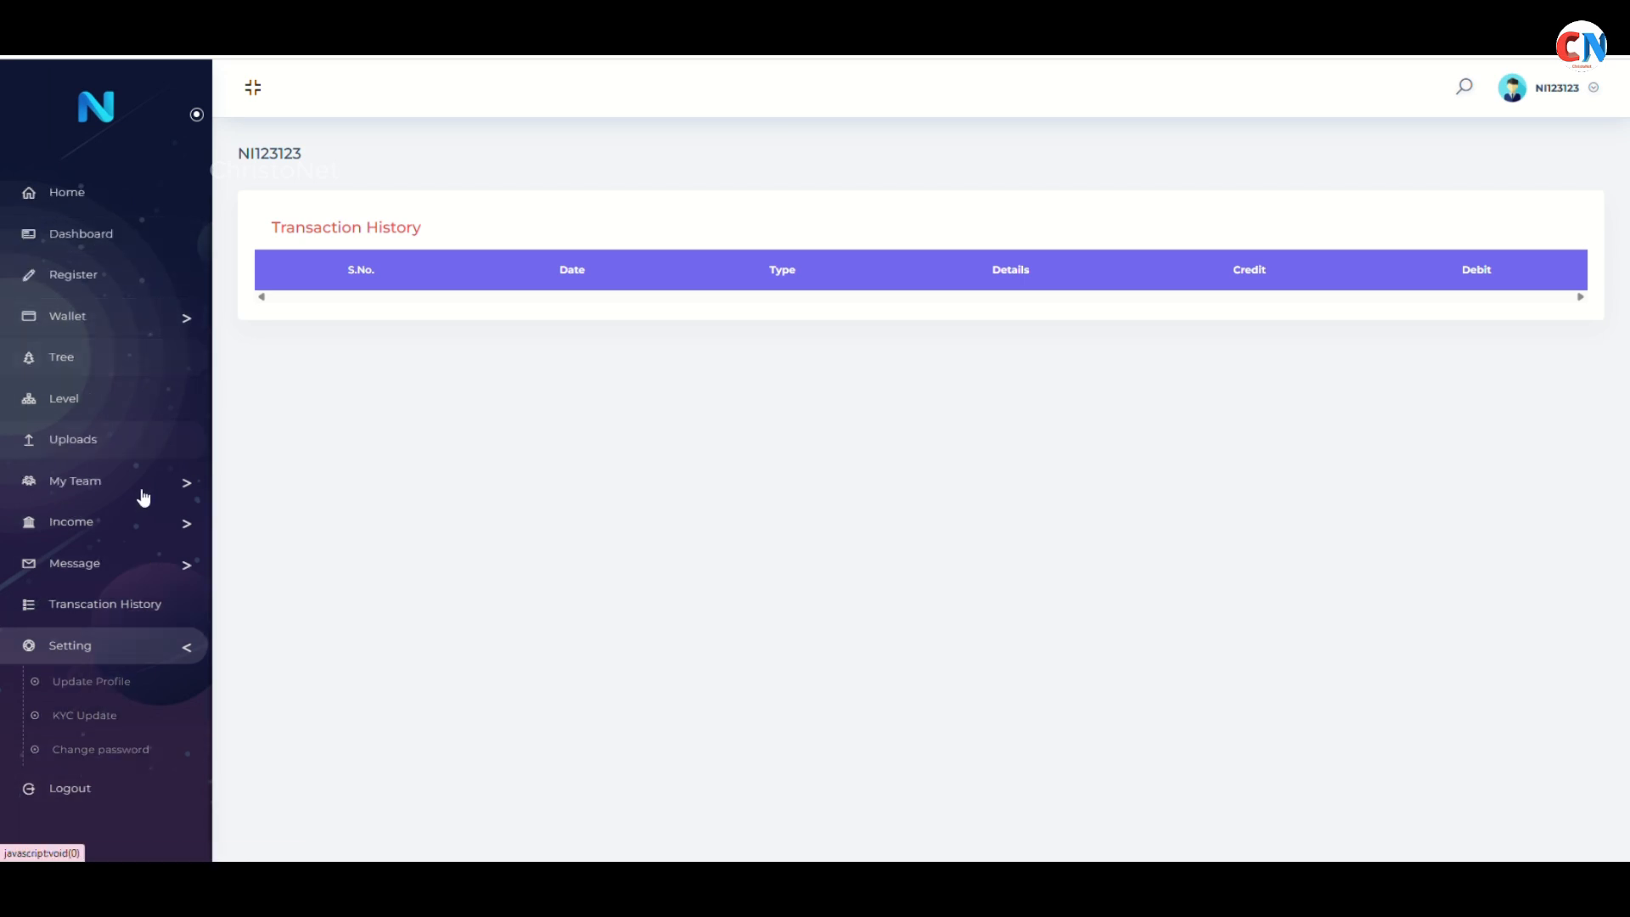
pyautogui.click(102, 248)
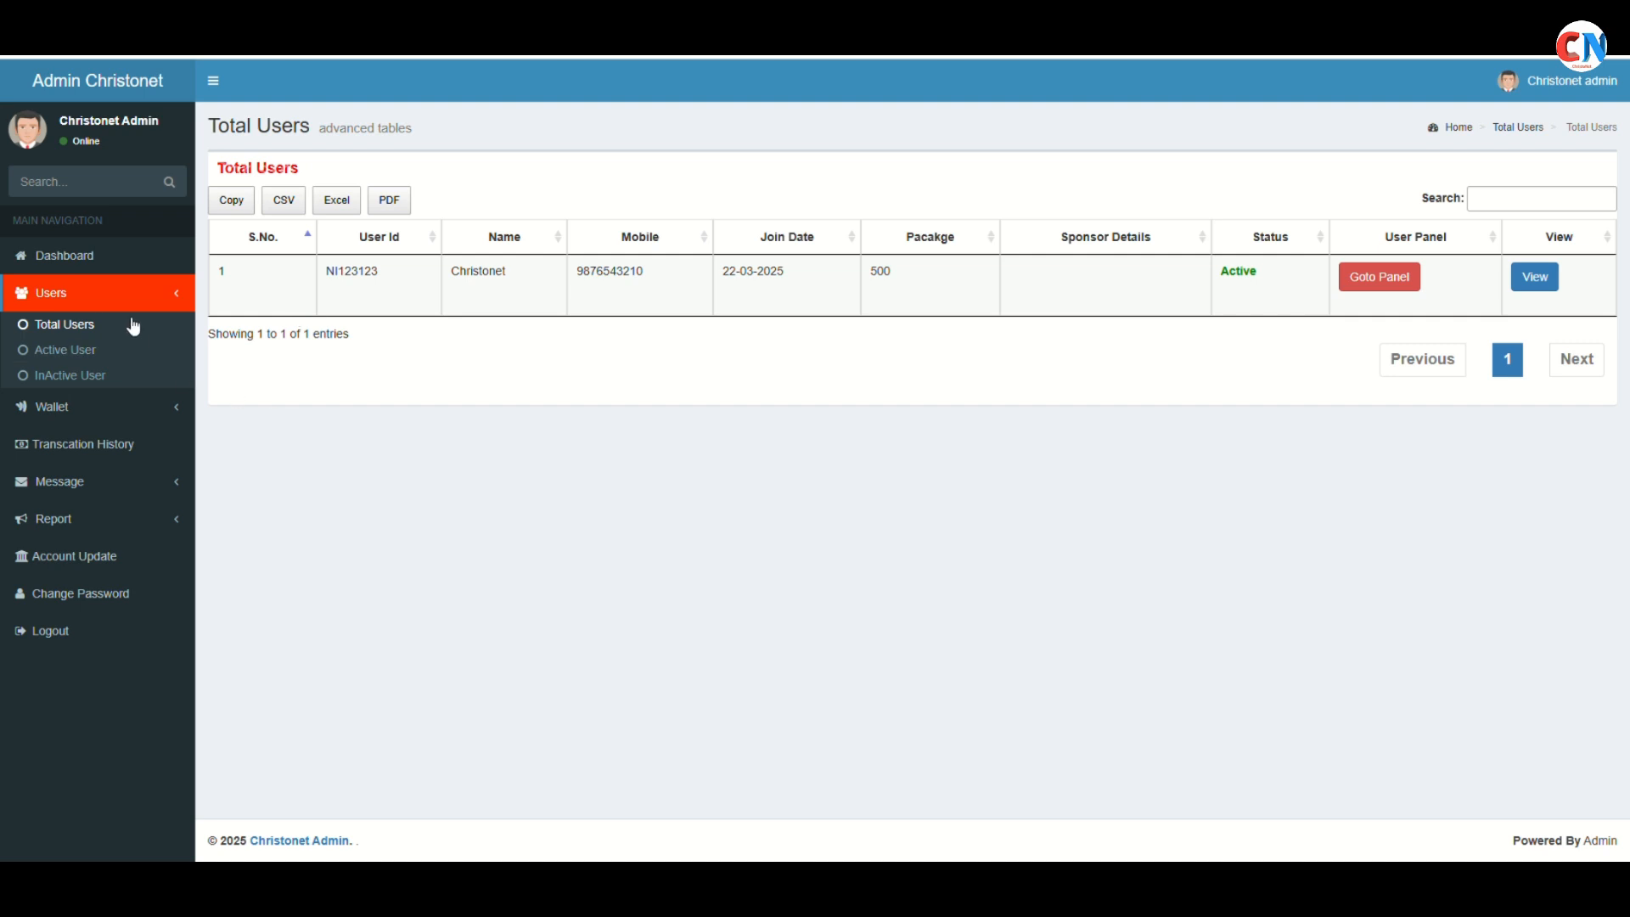
# On the admin dashboard, view the Active Members list
pyautogui.click(126, 265)
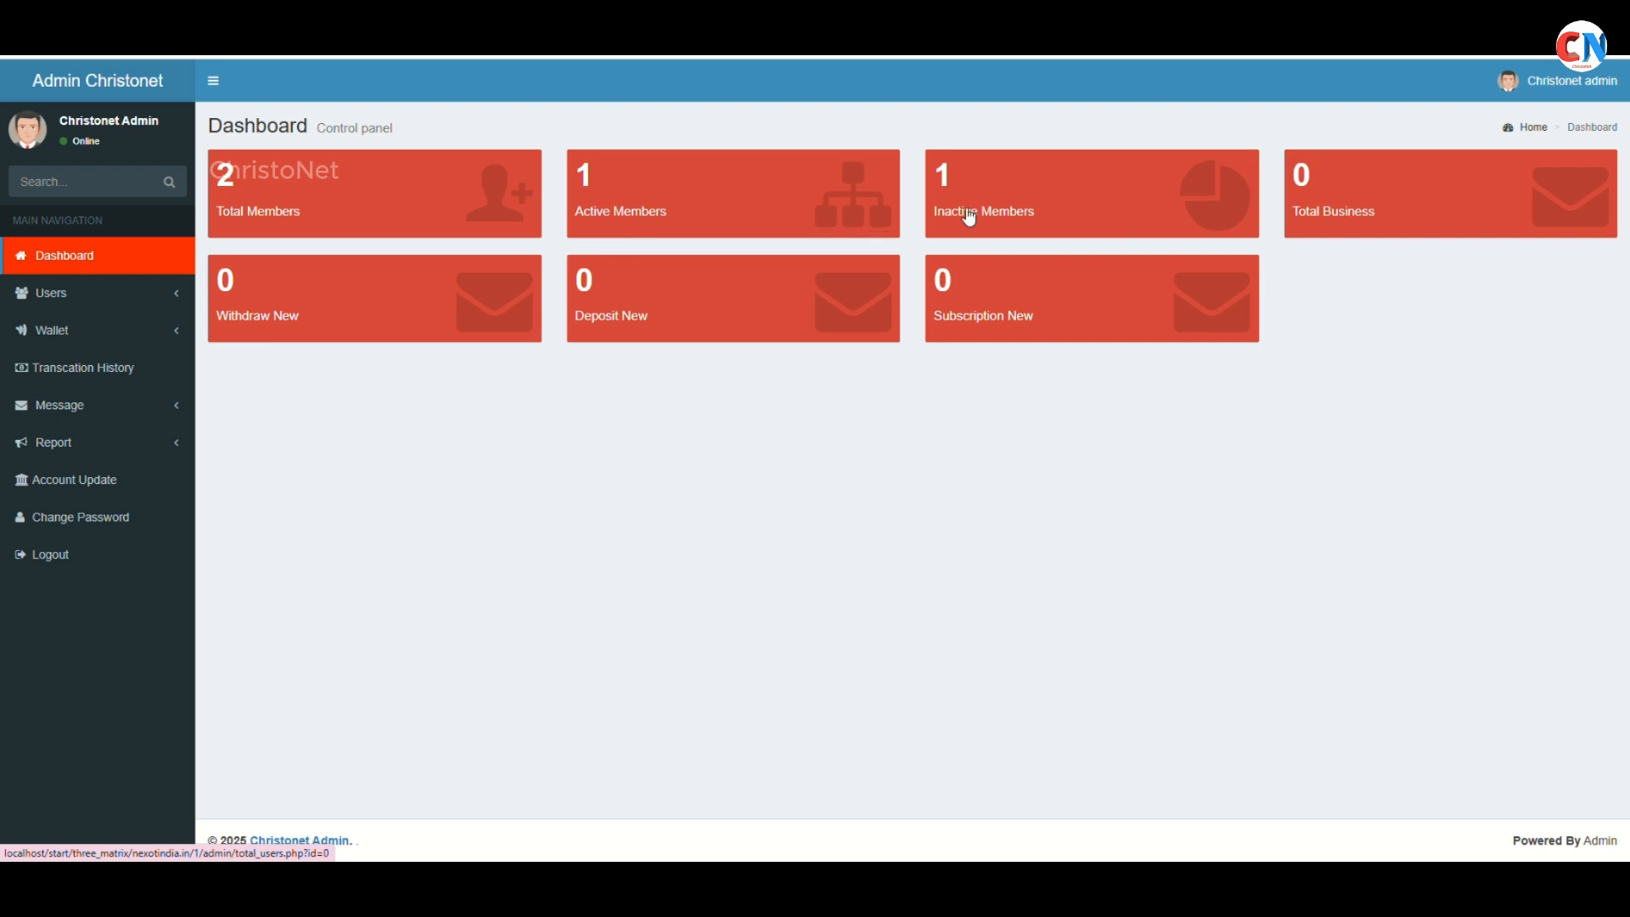
pyautogui.click(745, 231)
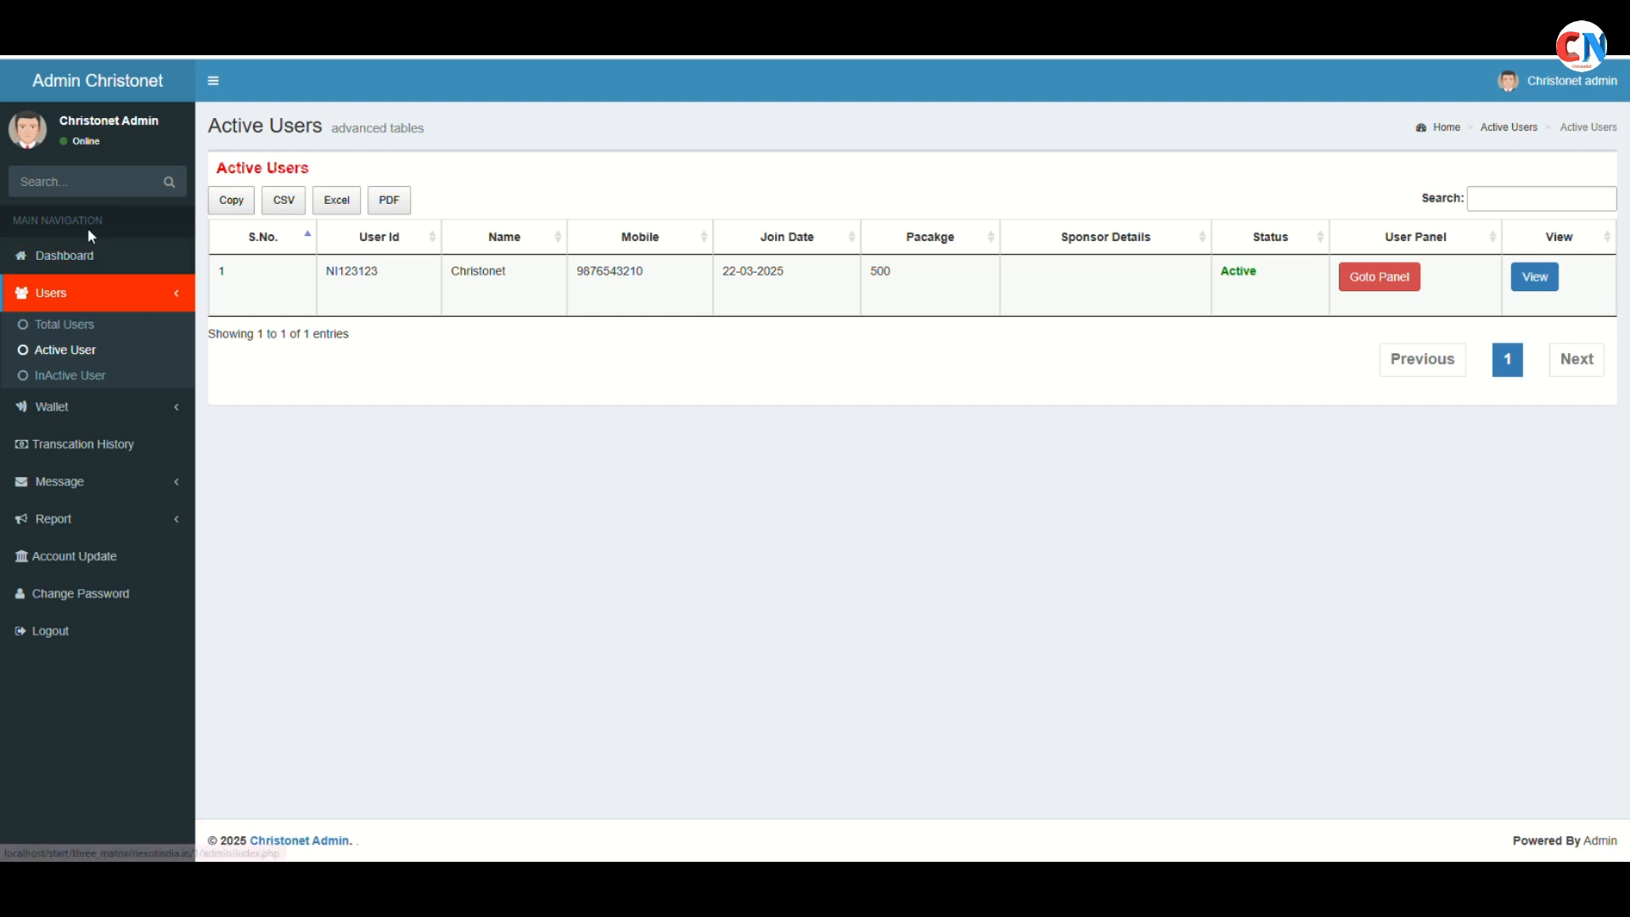
pyautogui.click(93, 257)
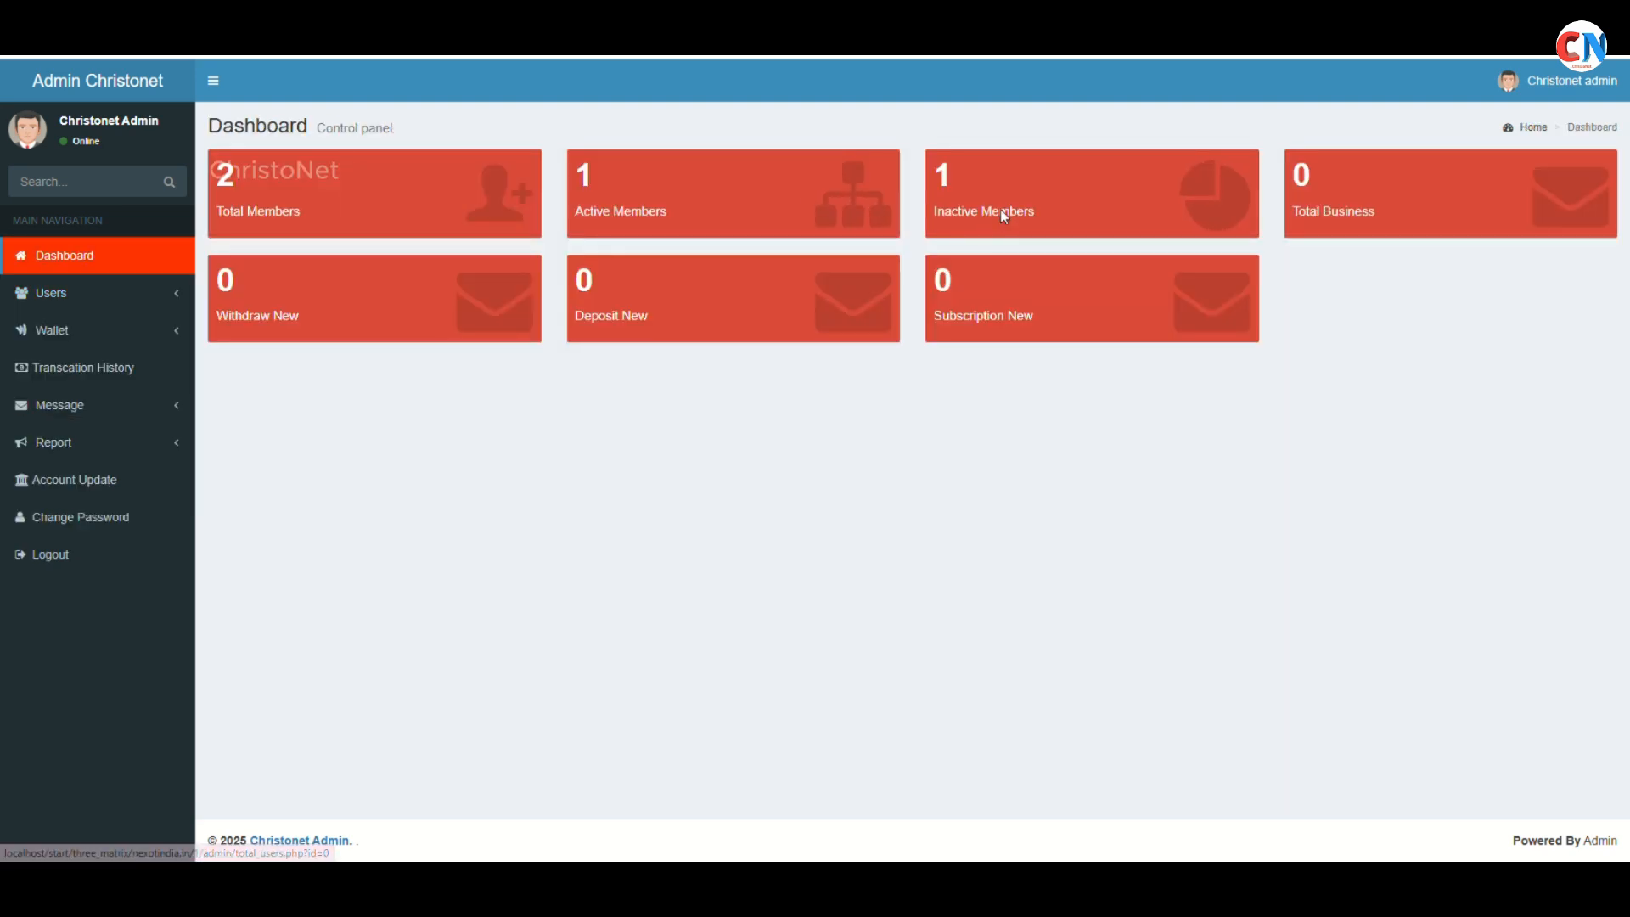
# Inspect the inactive member's 14-11-2025 join date and Inactive status, then view Subscription New
pyautogui.click(967, 214)
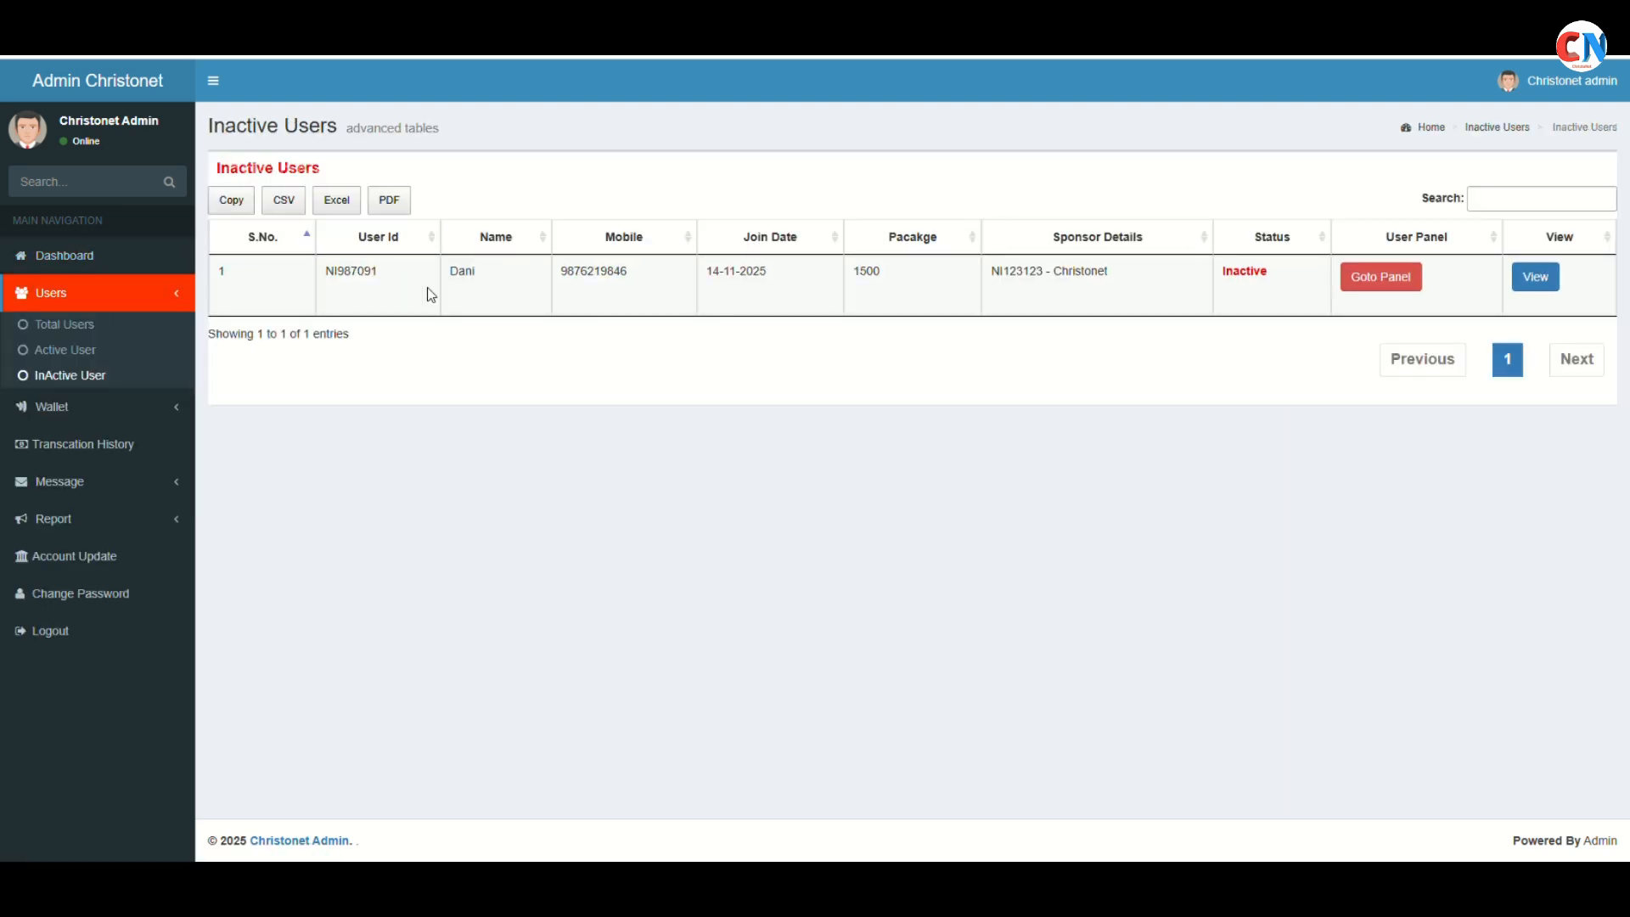
pyautogui.tripleClick(730, 270)
pyautogui.moveTo(1224, 271); pyautogui.dragTo(1263, 268)
pyautogui.click(146, 265)
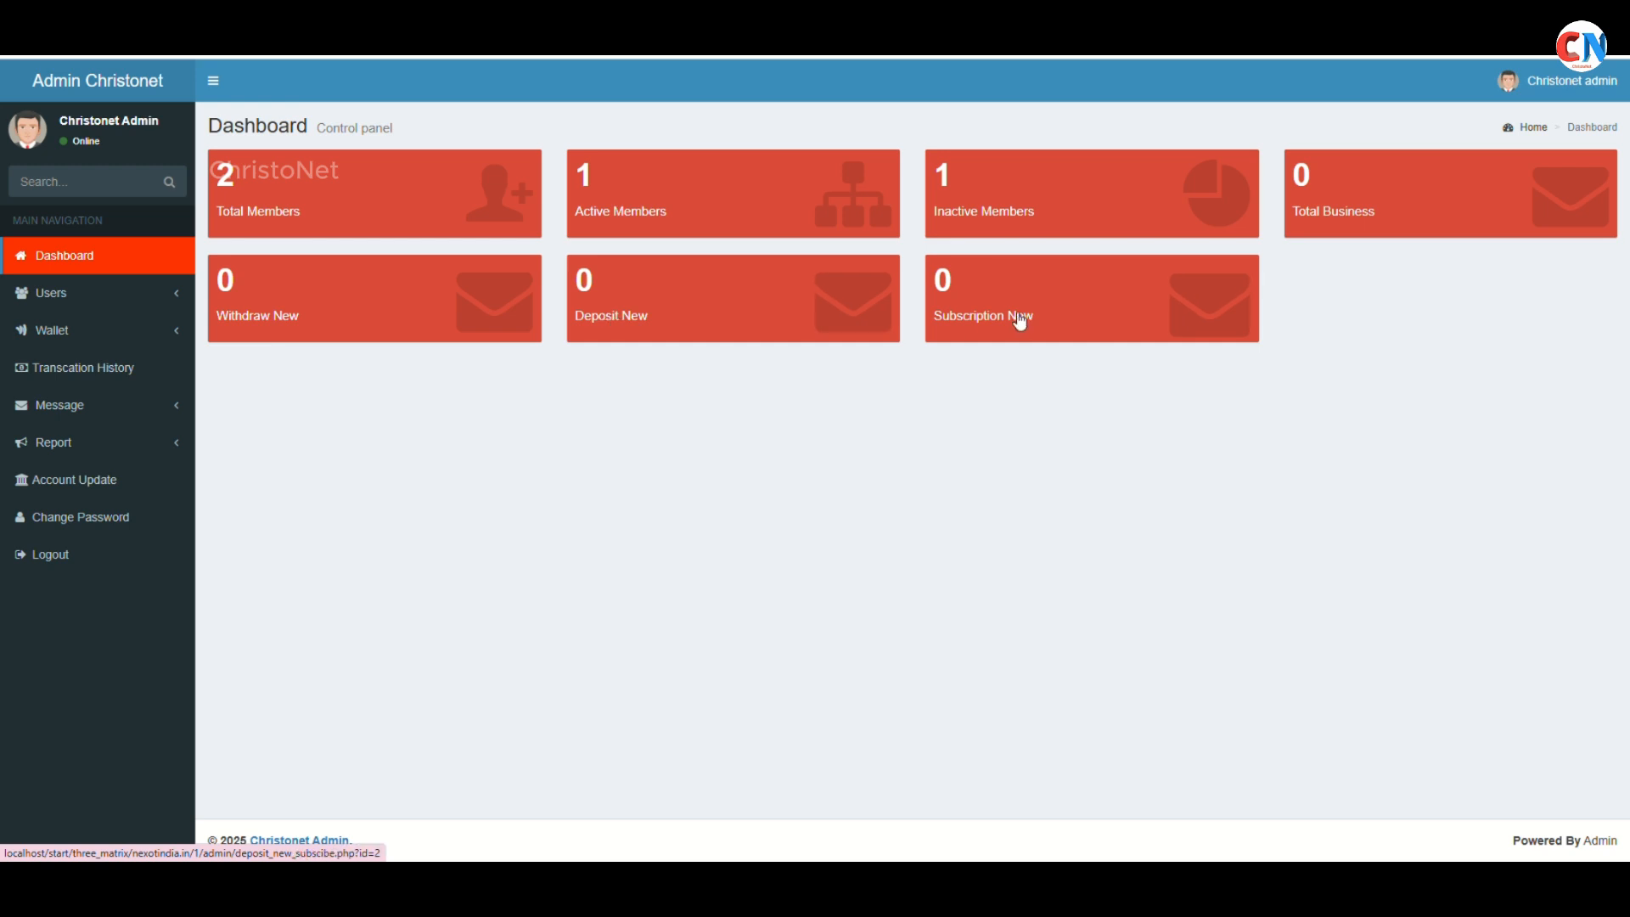
pyautogui.click(989, 304)
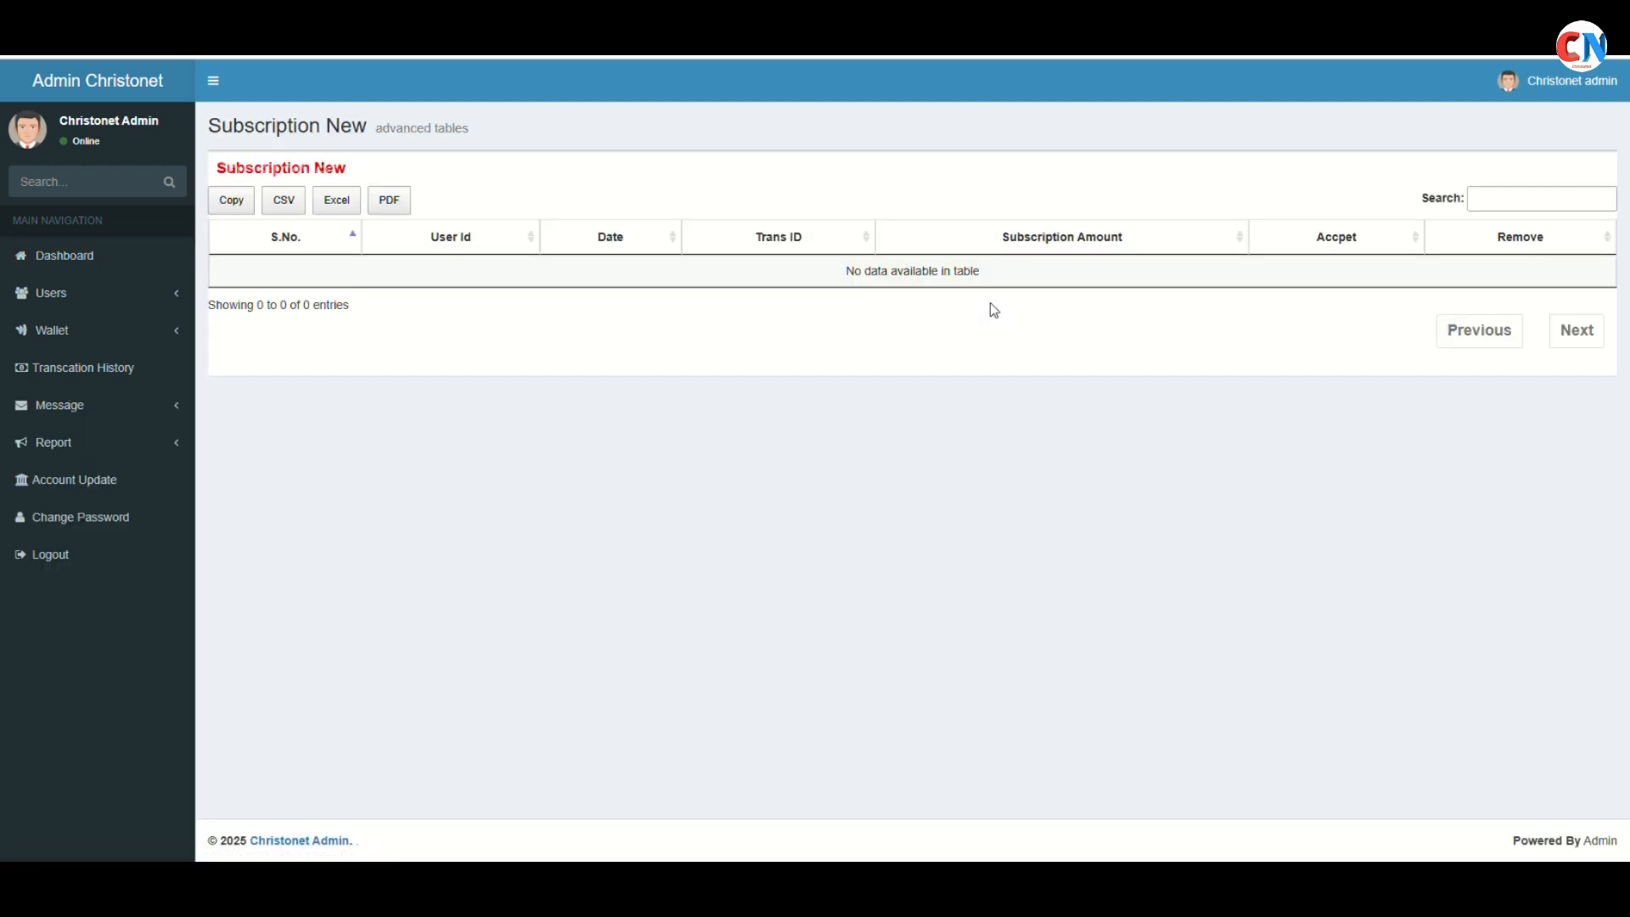
pyautogui.click(102, 255)
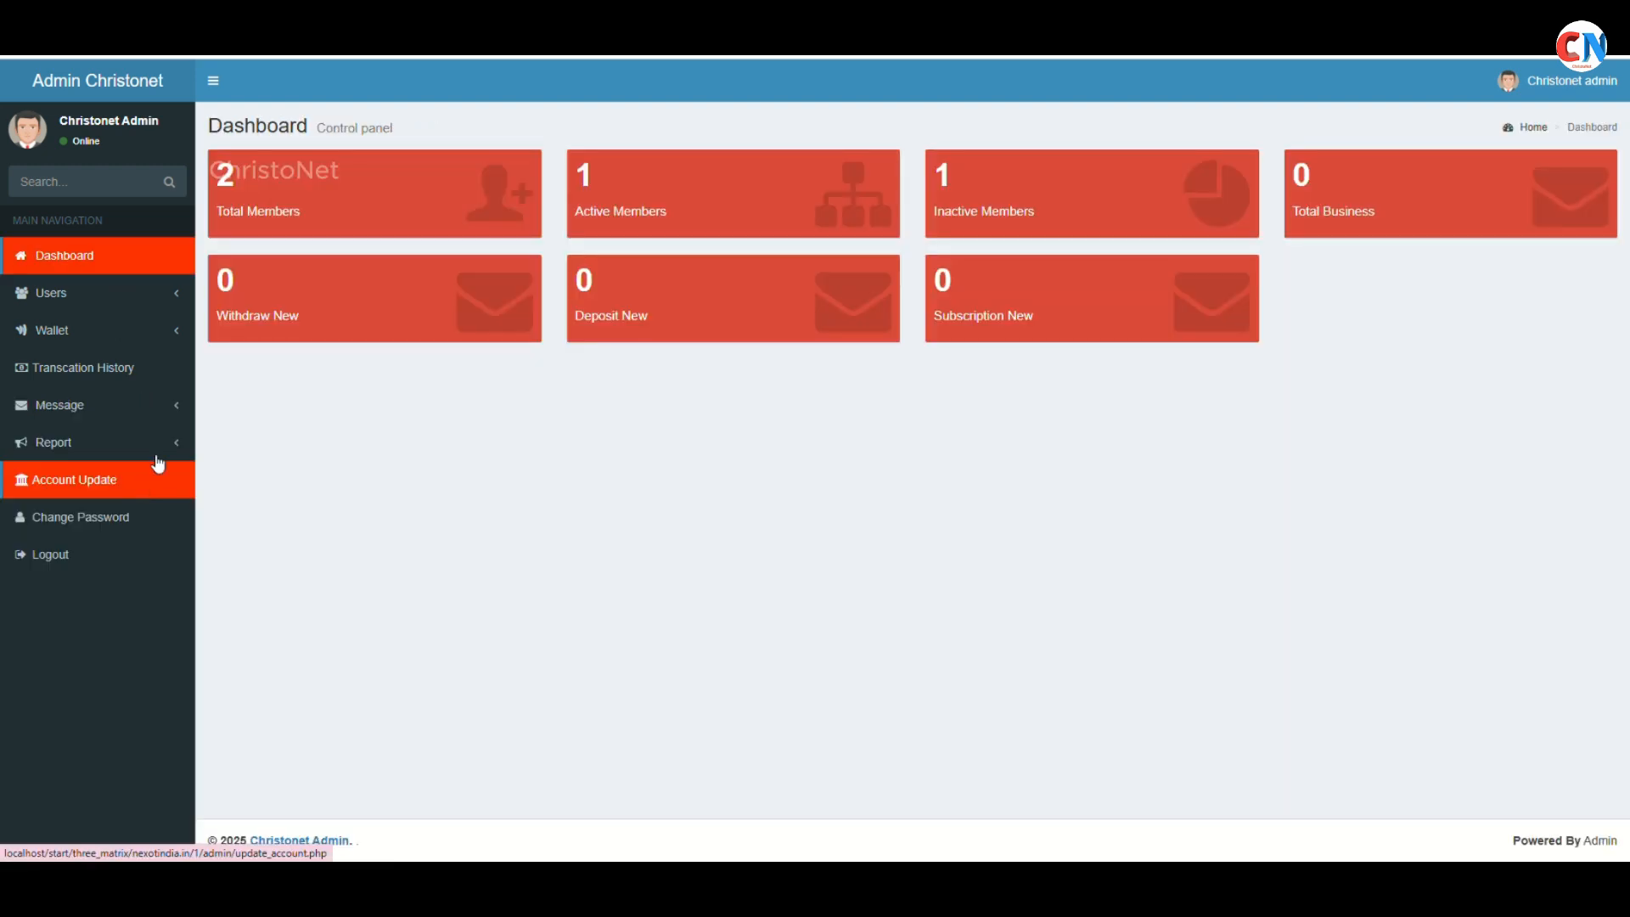
pyautogui.click(163, 299)
pyautogui.click(111, 409)
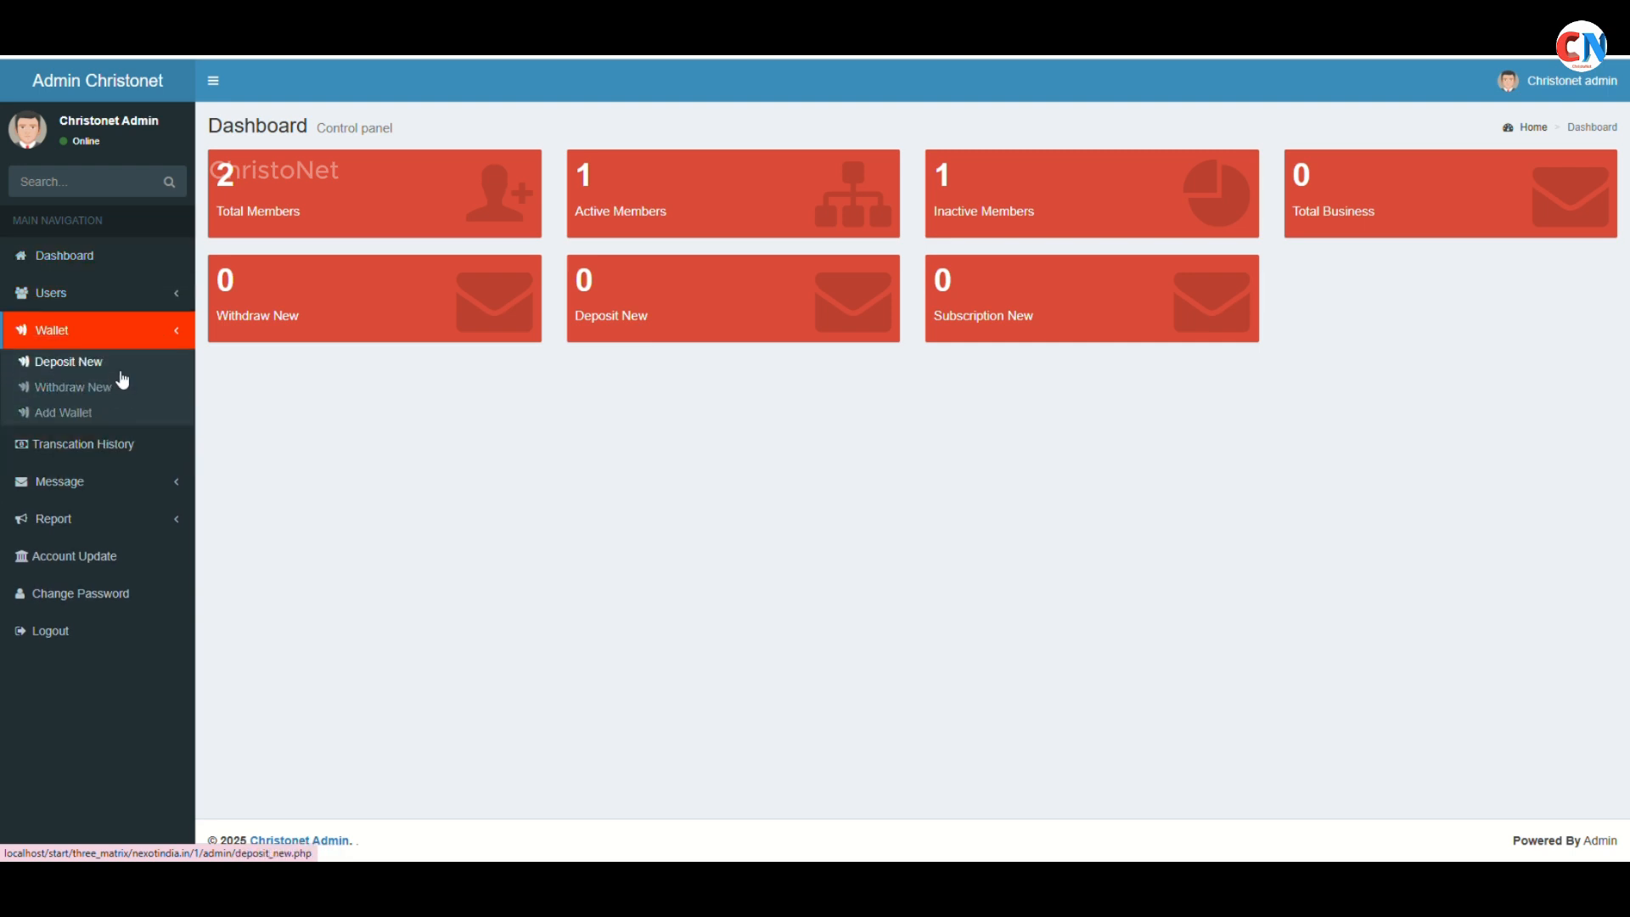
pyautogui.click(123, 379)
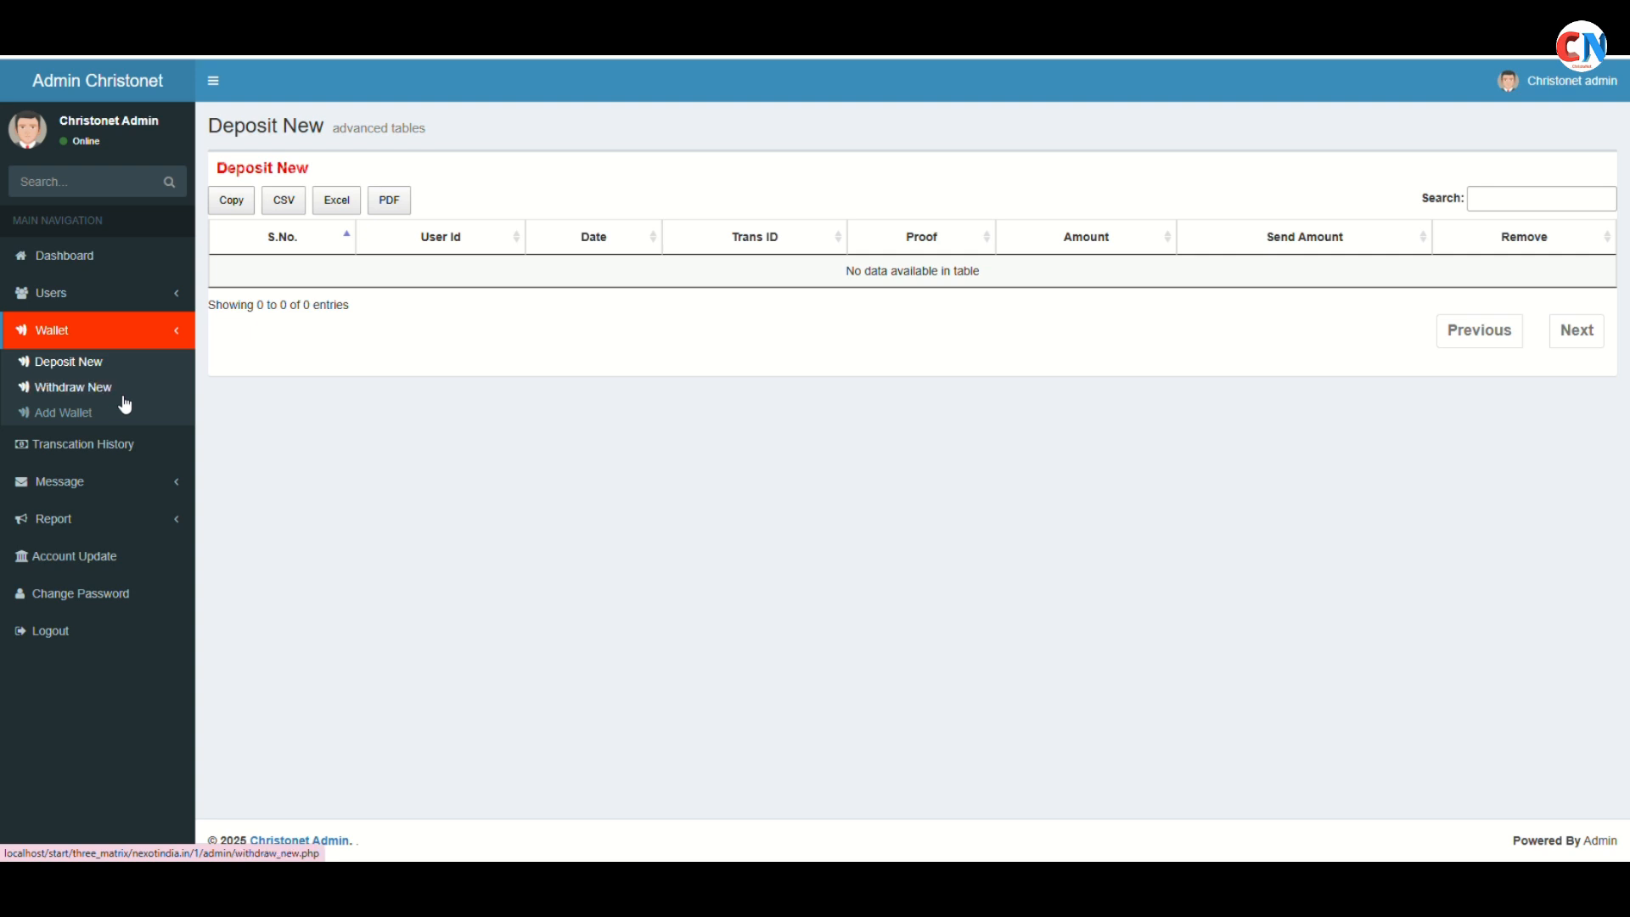
pyautogui.click(121, 387)
pyautogui.click(183, 264)
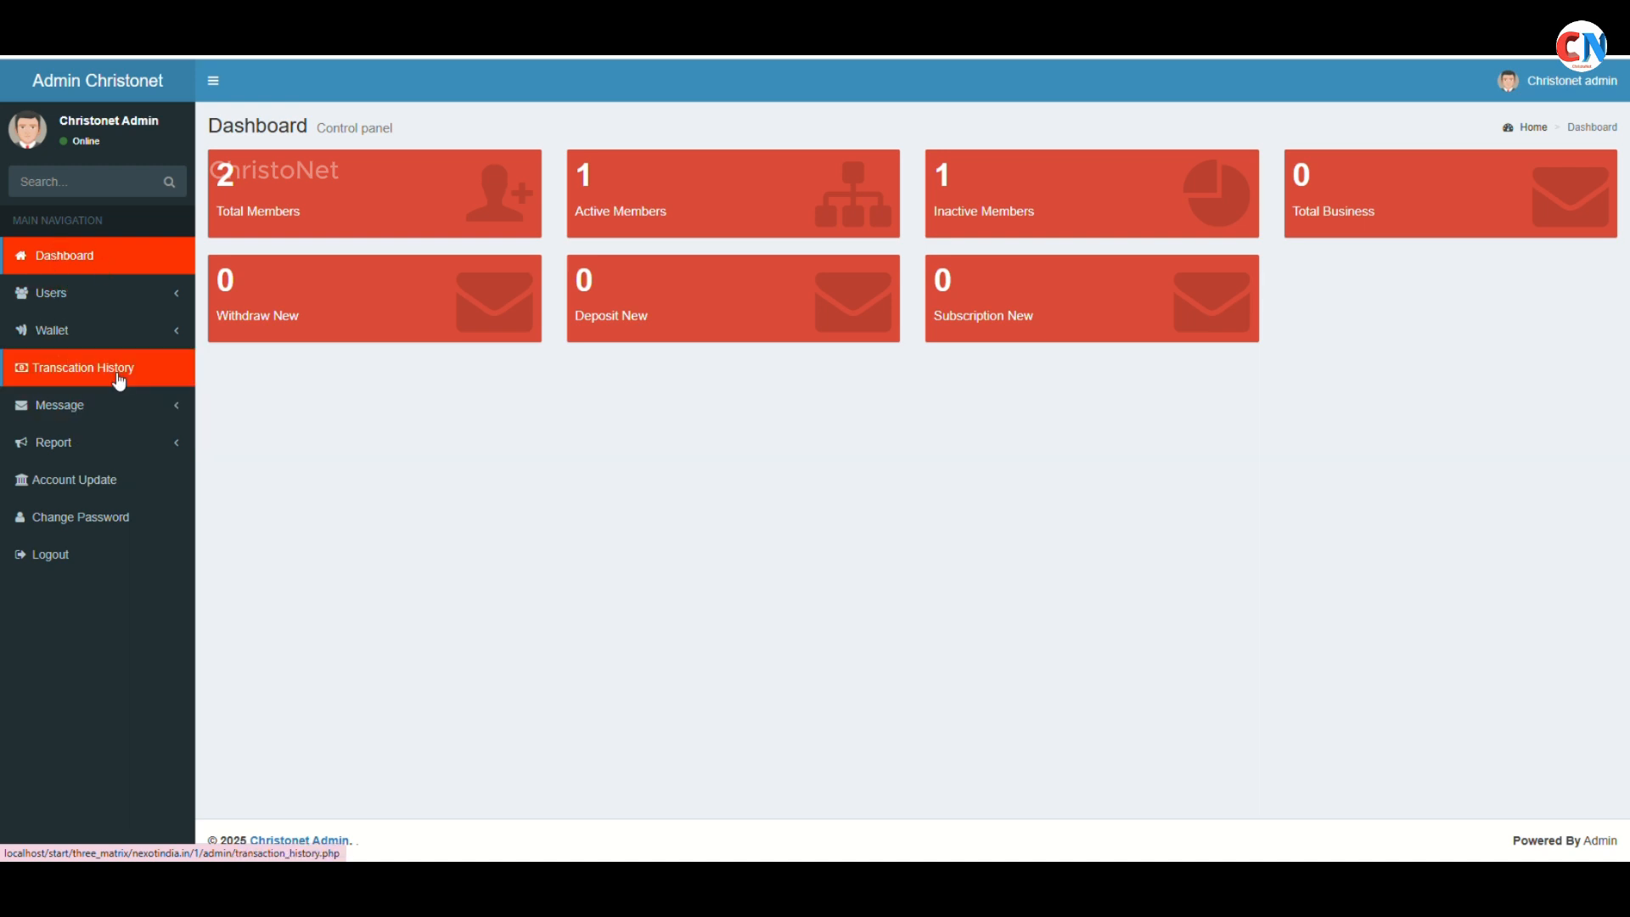
pyautogui.click(121, 405)
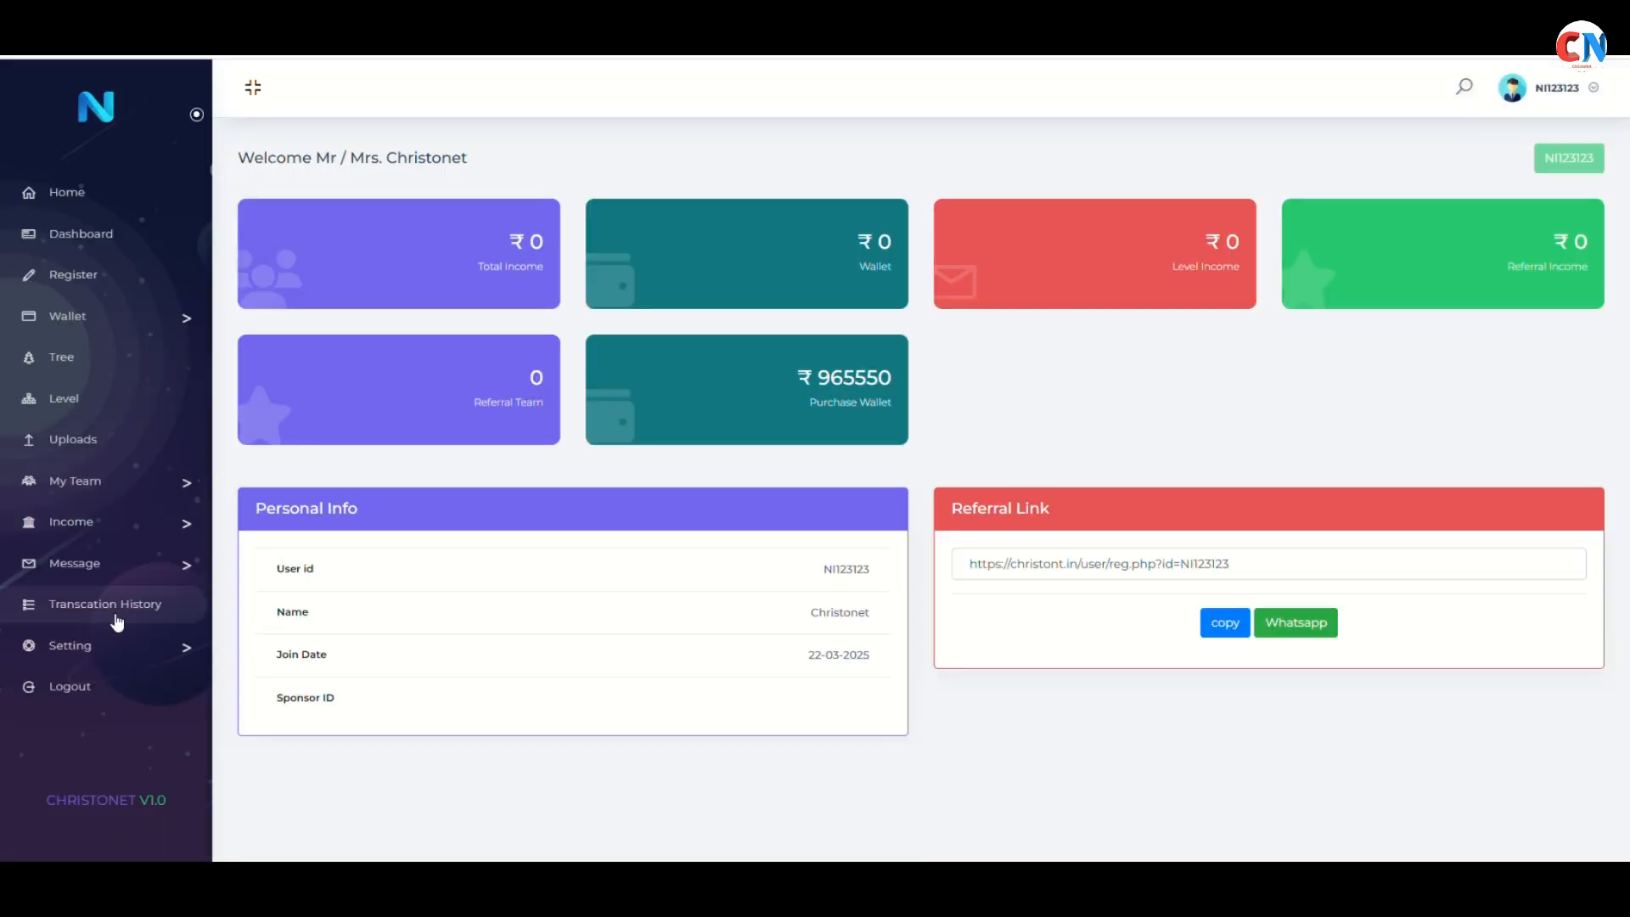
pyautogui.click(102, 563)
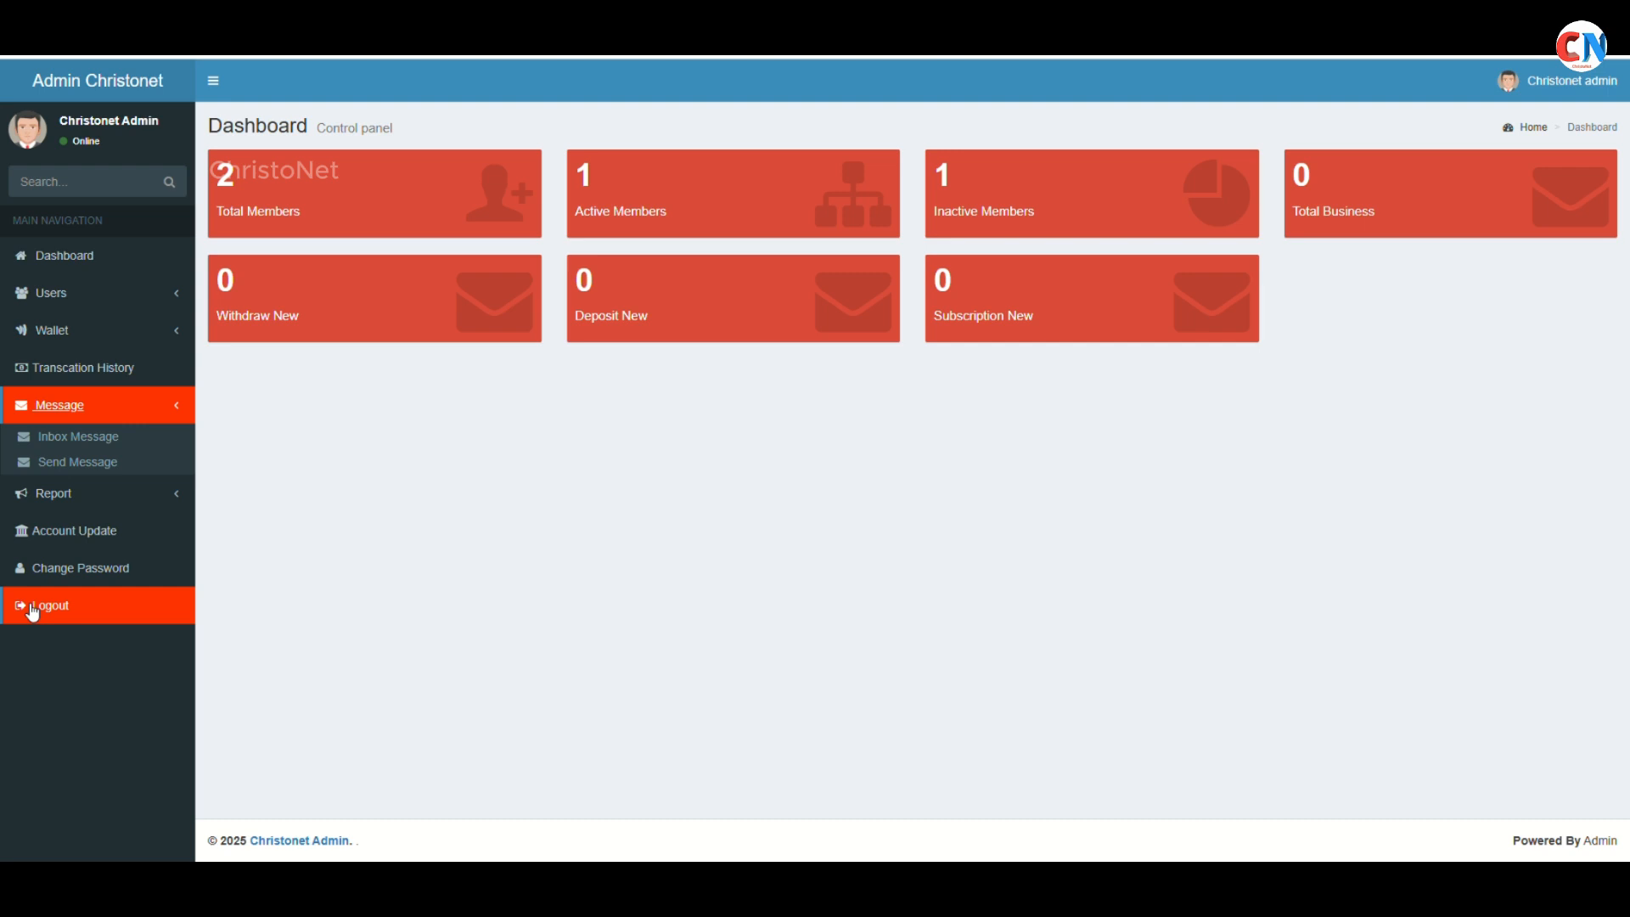
pyautogui.click(108, 493)
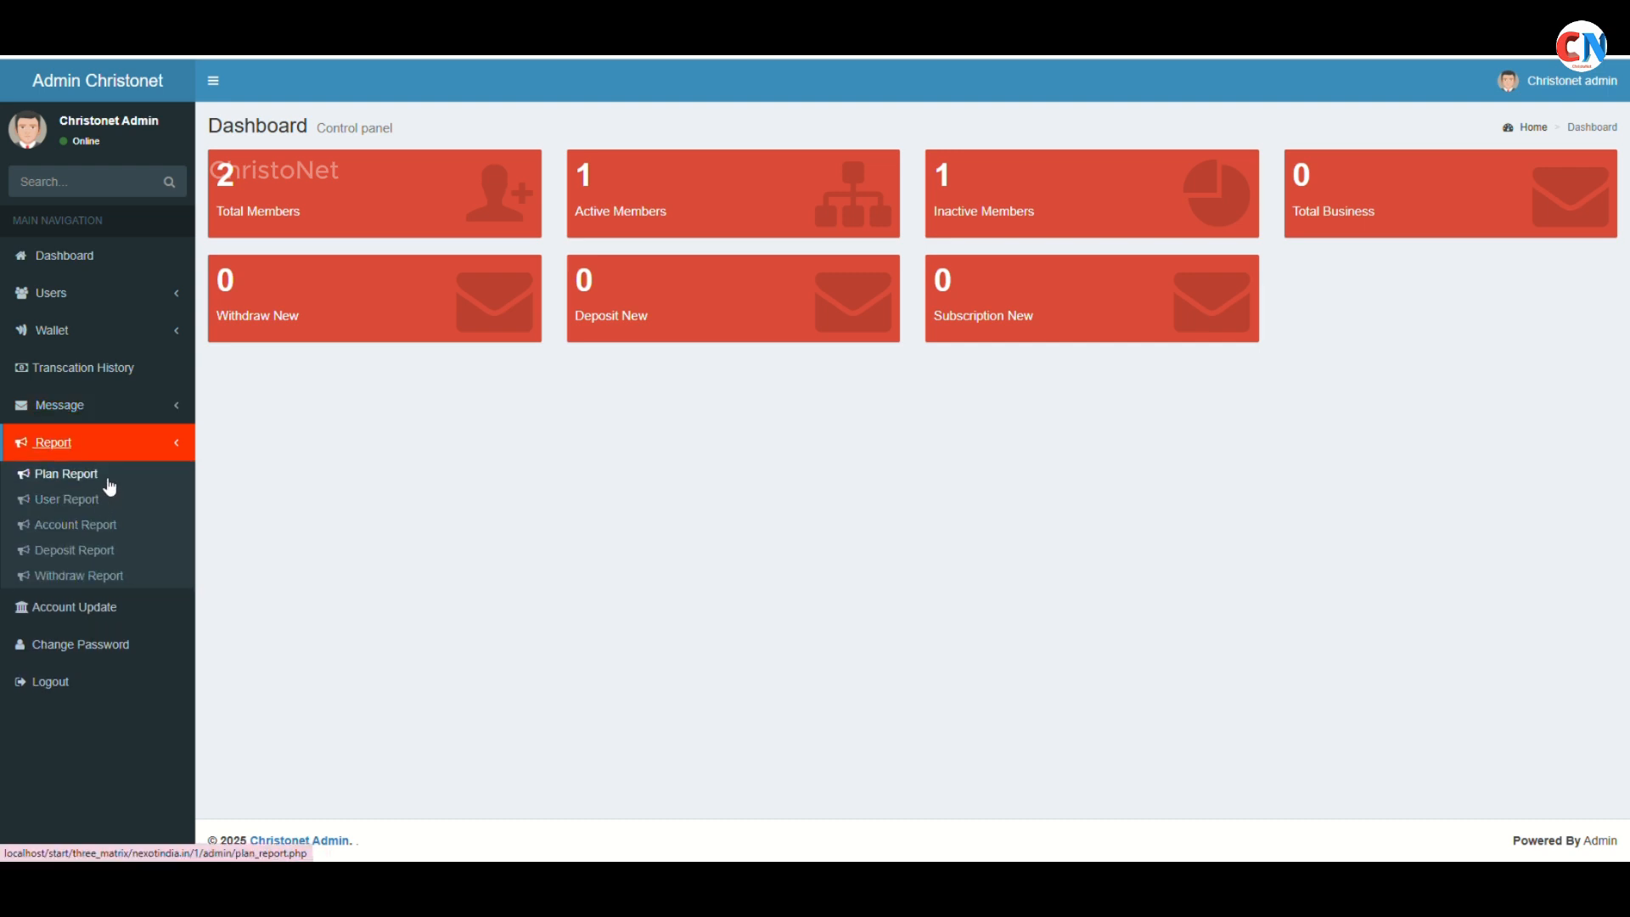
# Review the company account details form and the member's deposit page
pyautogui.click(125, 613)
pyautogui.scroll(-3, 546, 509)
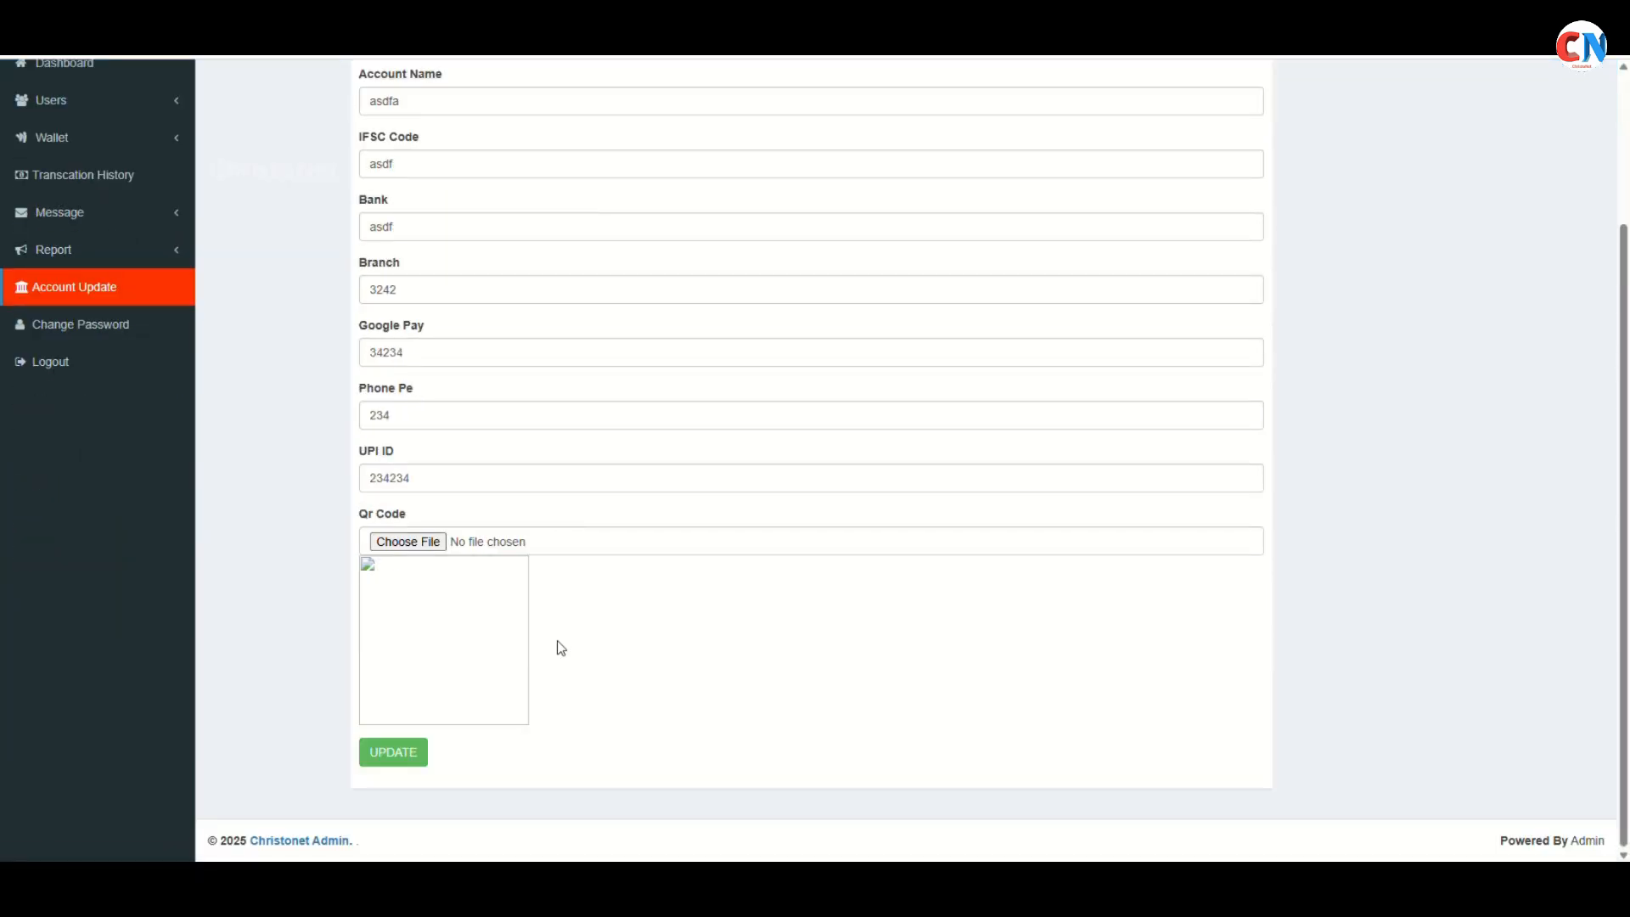
pyautogui.scroll(3, 557, 648)
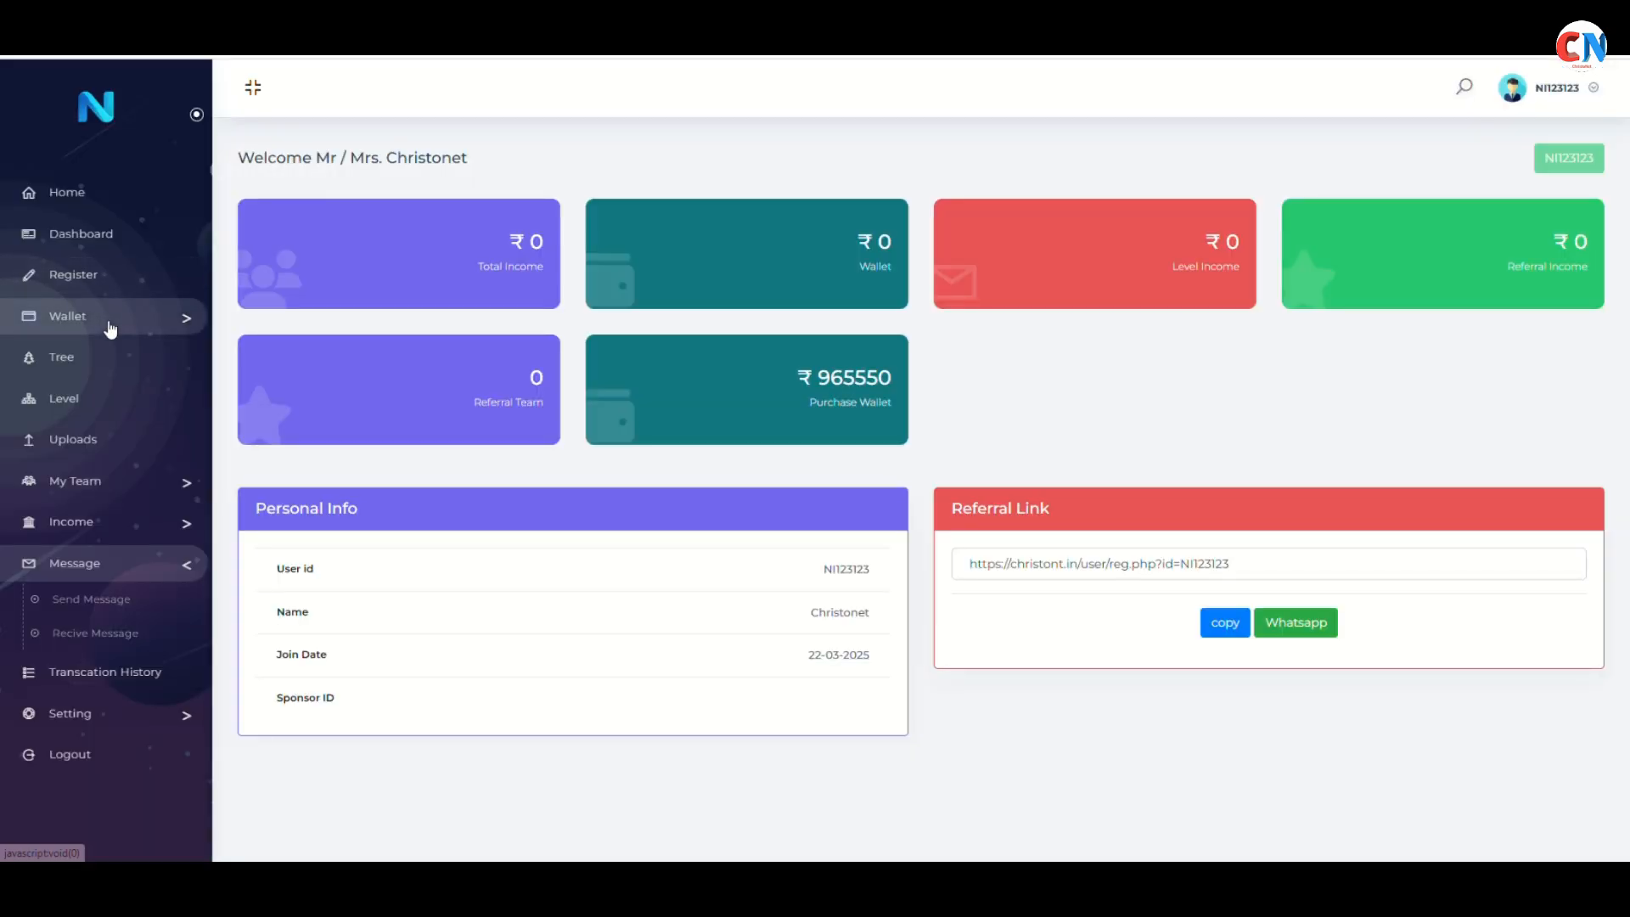
pyautogui.click(101, 317)
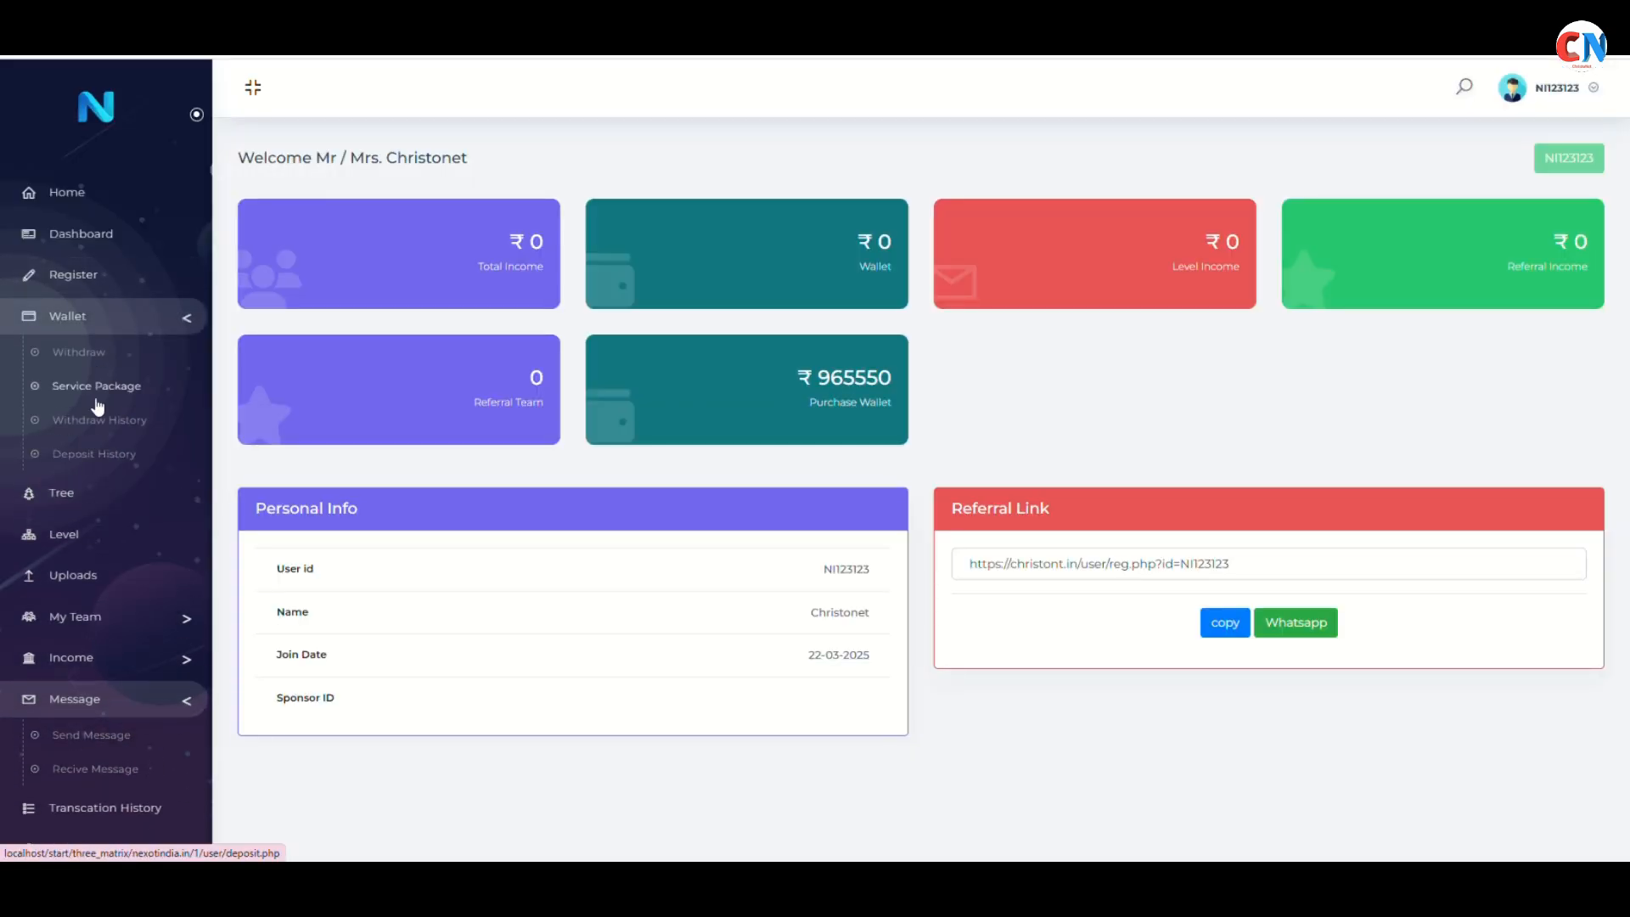
pyautogui.click(98, 404)
pyautogui.scroll(-1, 319, 292)
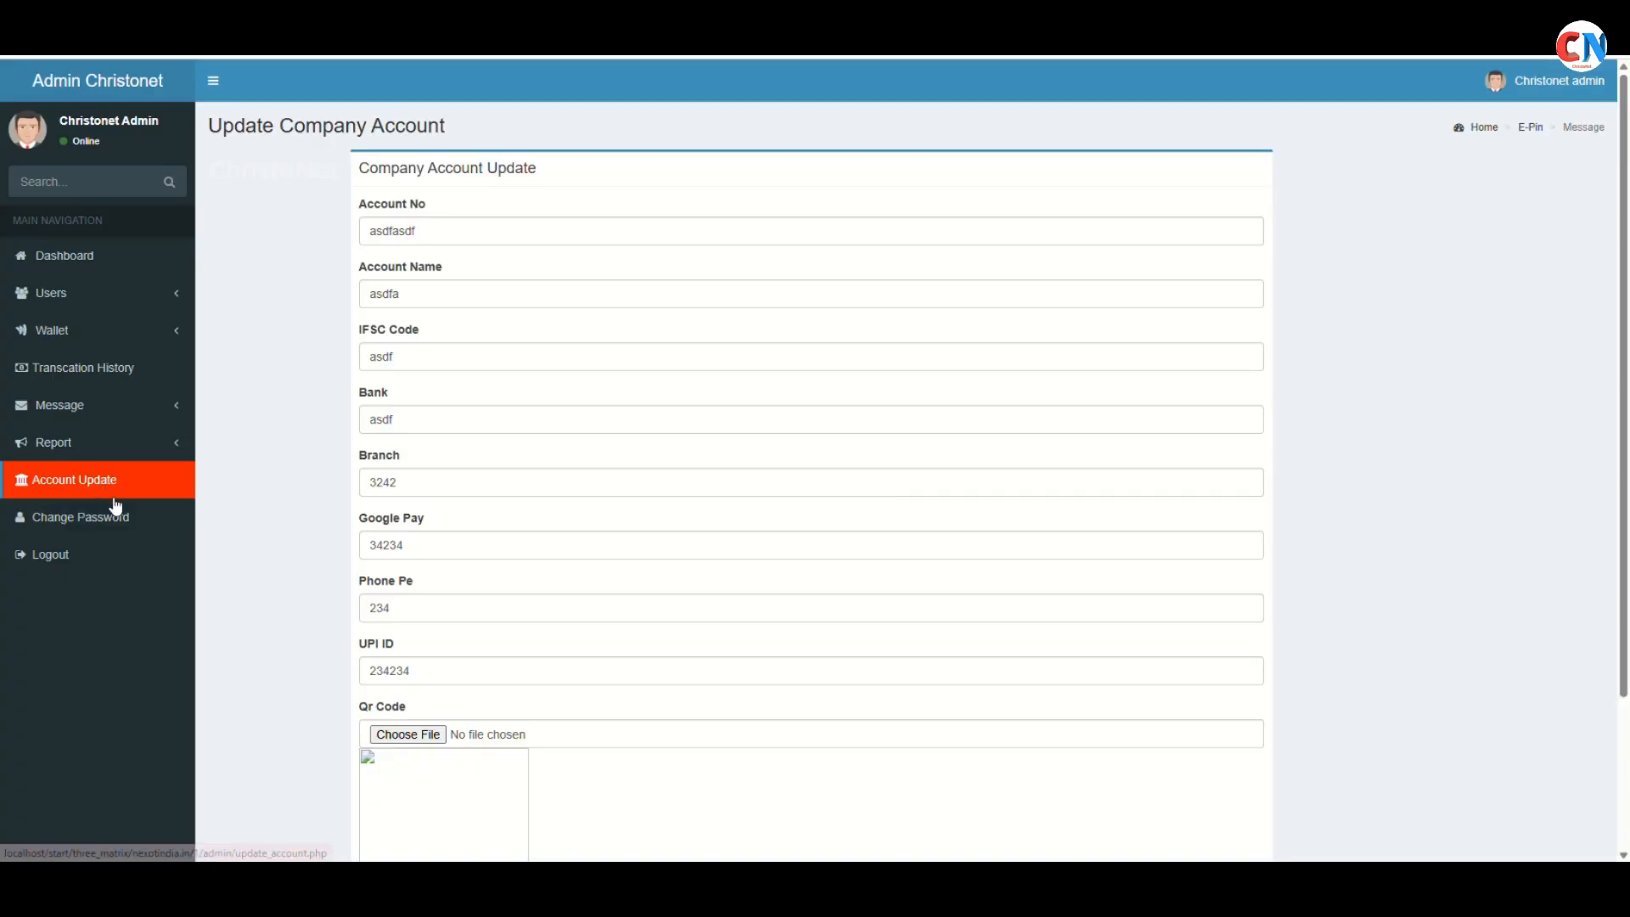
# Visit the admin Change Password page, then list the inactive members
pyautogui.click(109, 508)
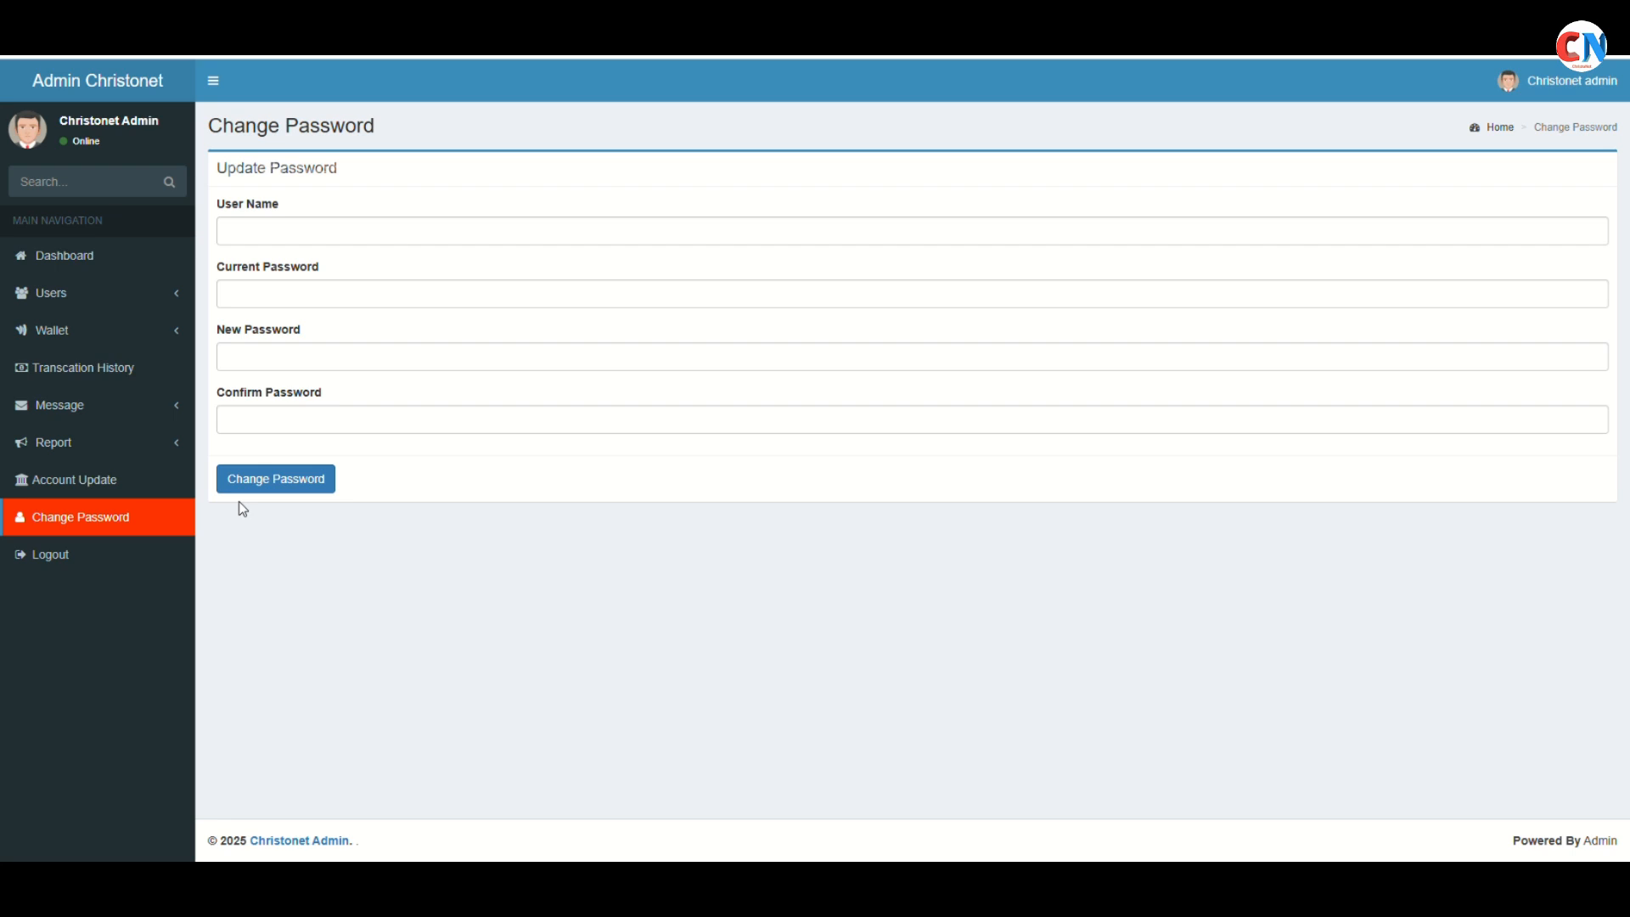
pyautogui.click(113, 254)
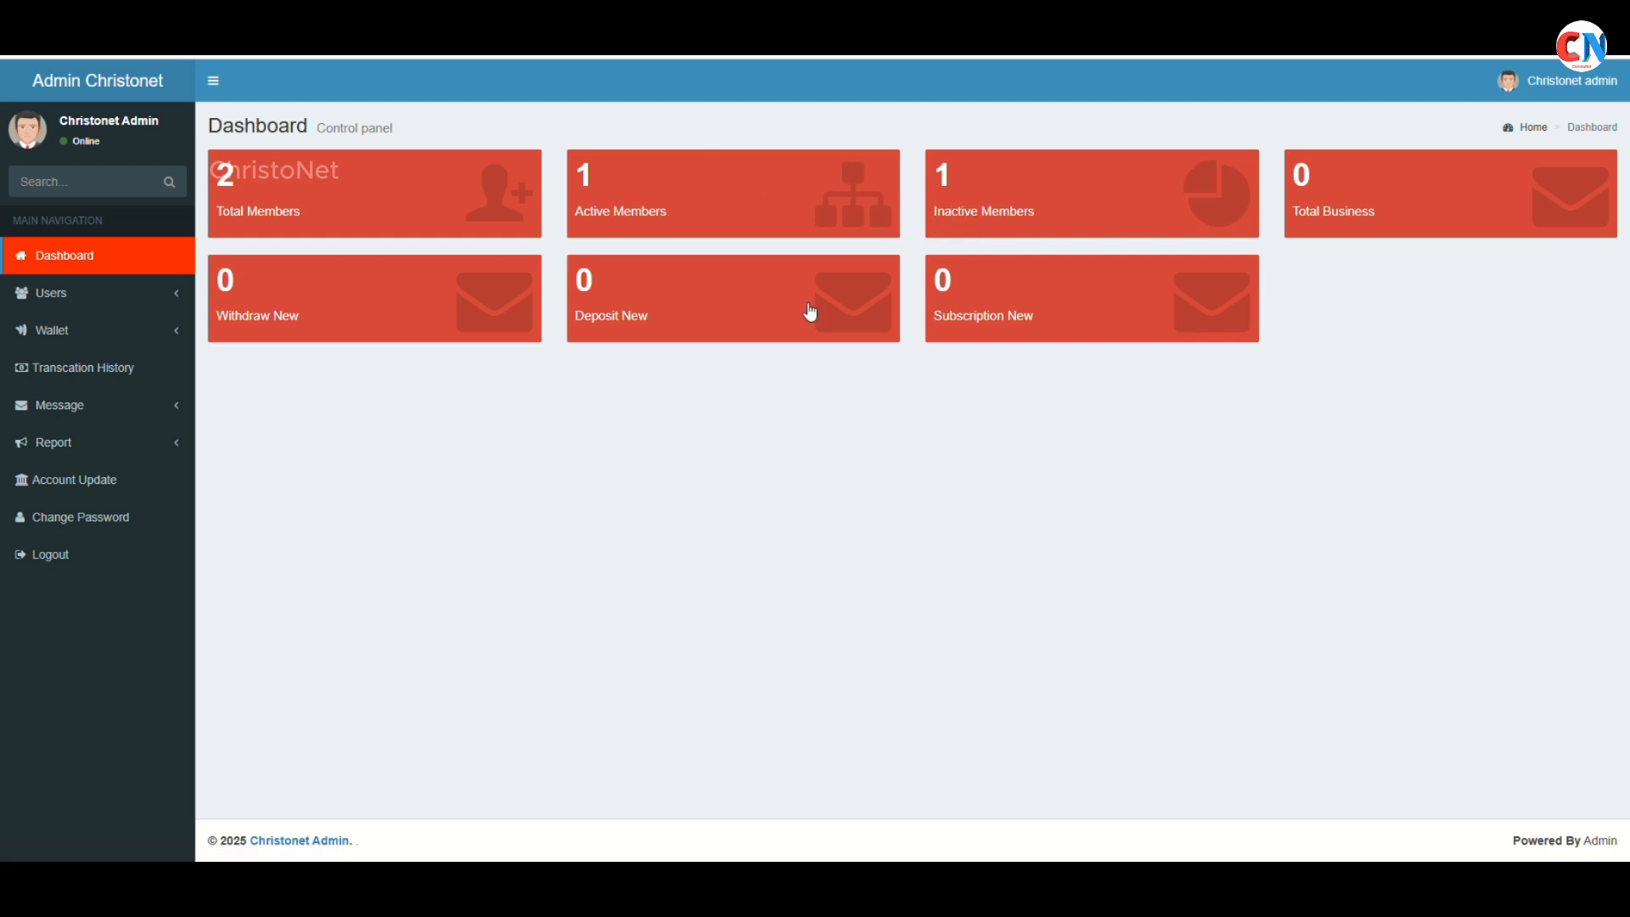
pyautogui.click(1040, 219)
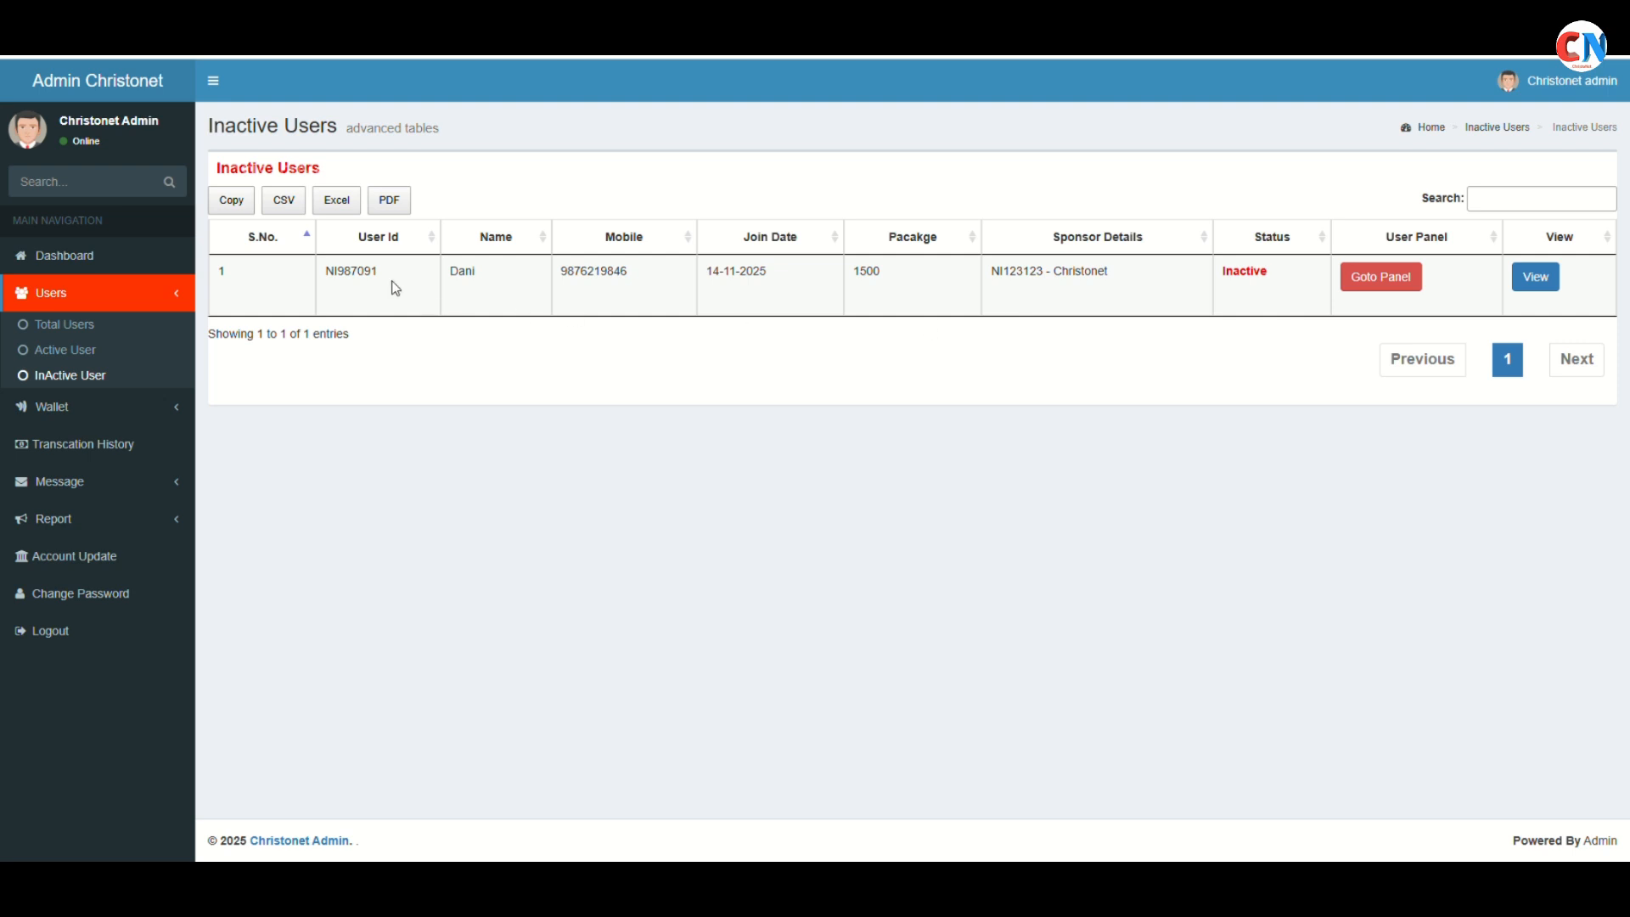
pyautogui.click(1368, 283)
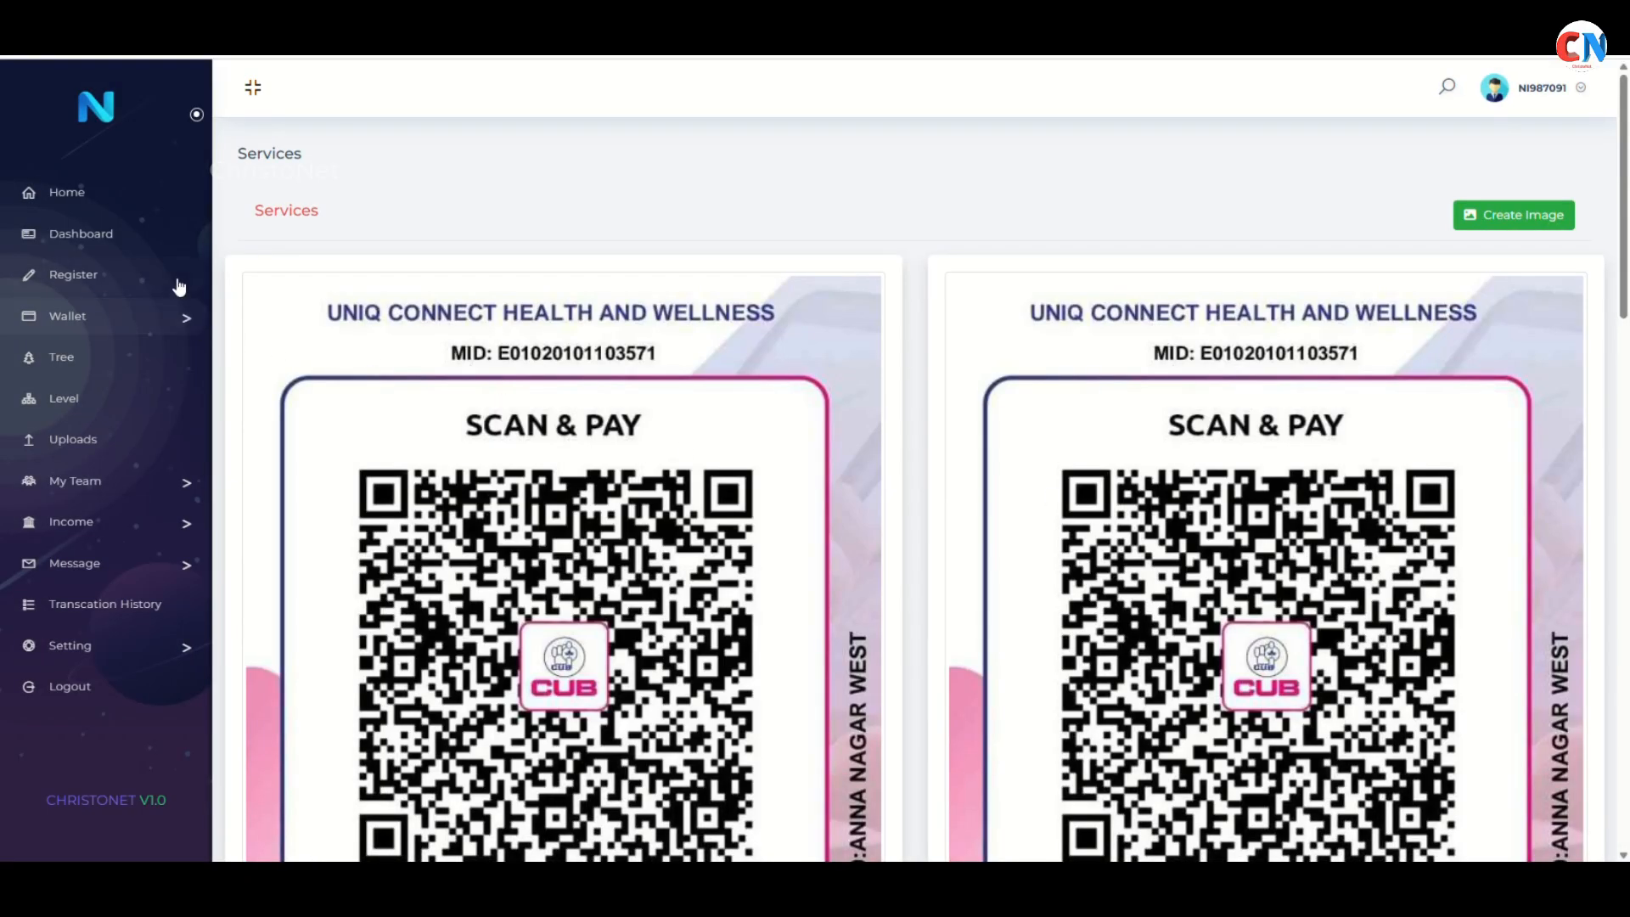
pyautogui.click(129, 316)
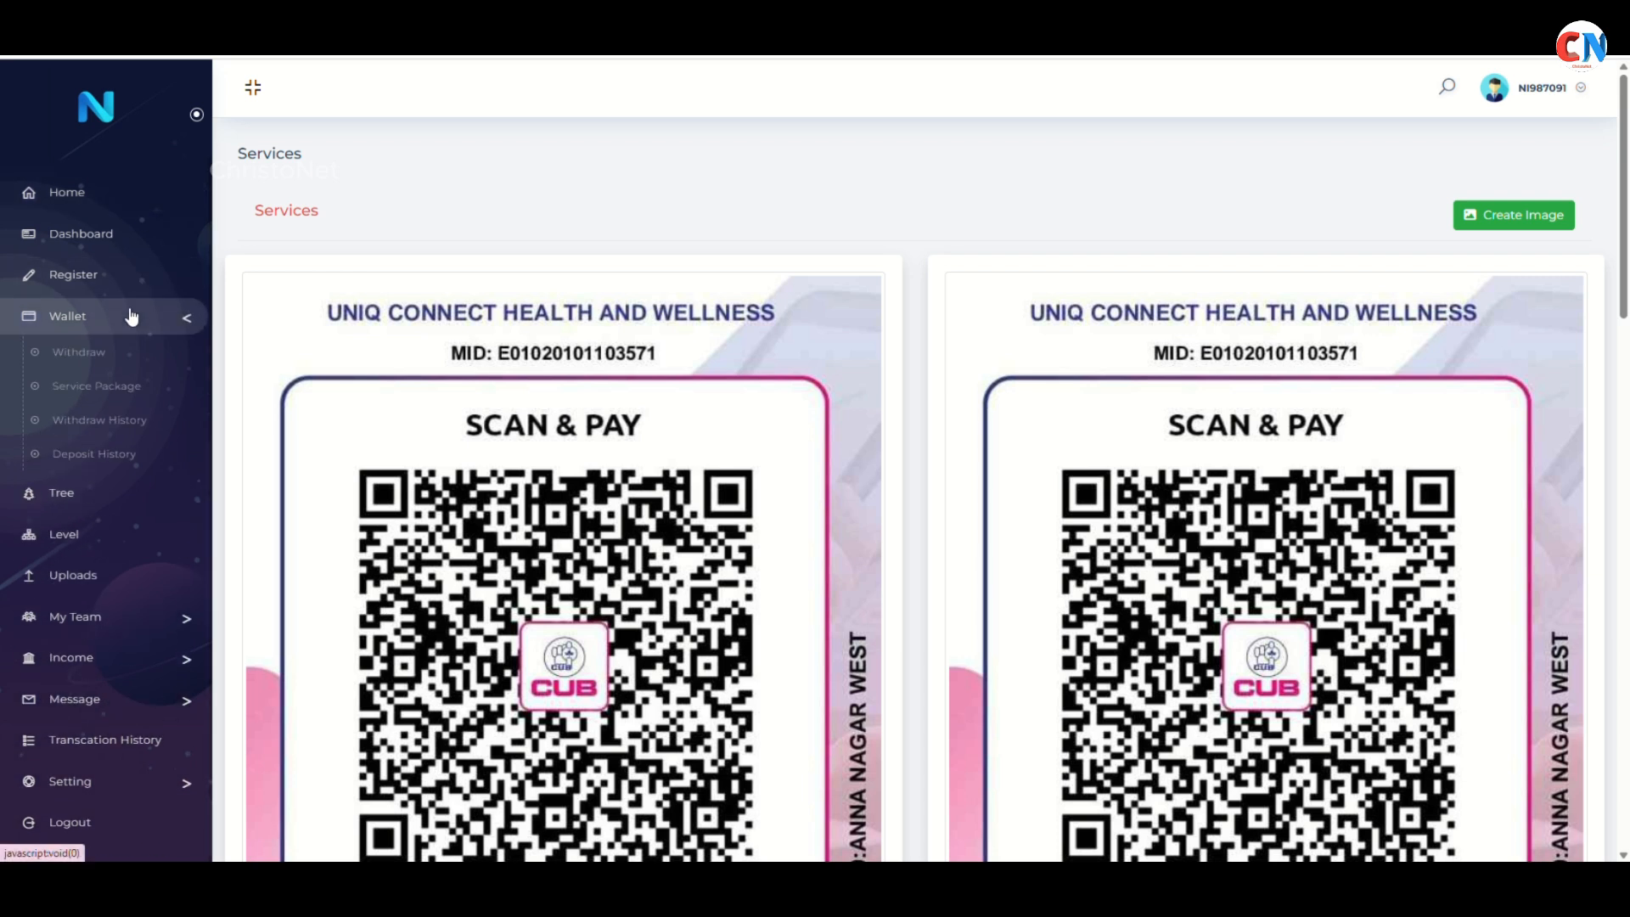
pyautogui.click(116, 388)
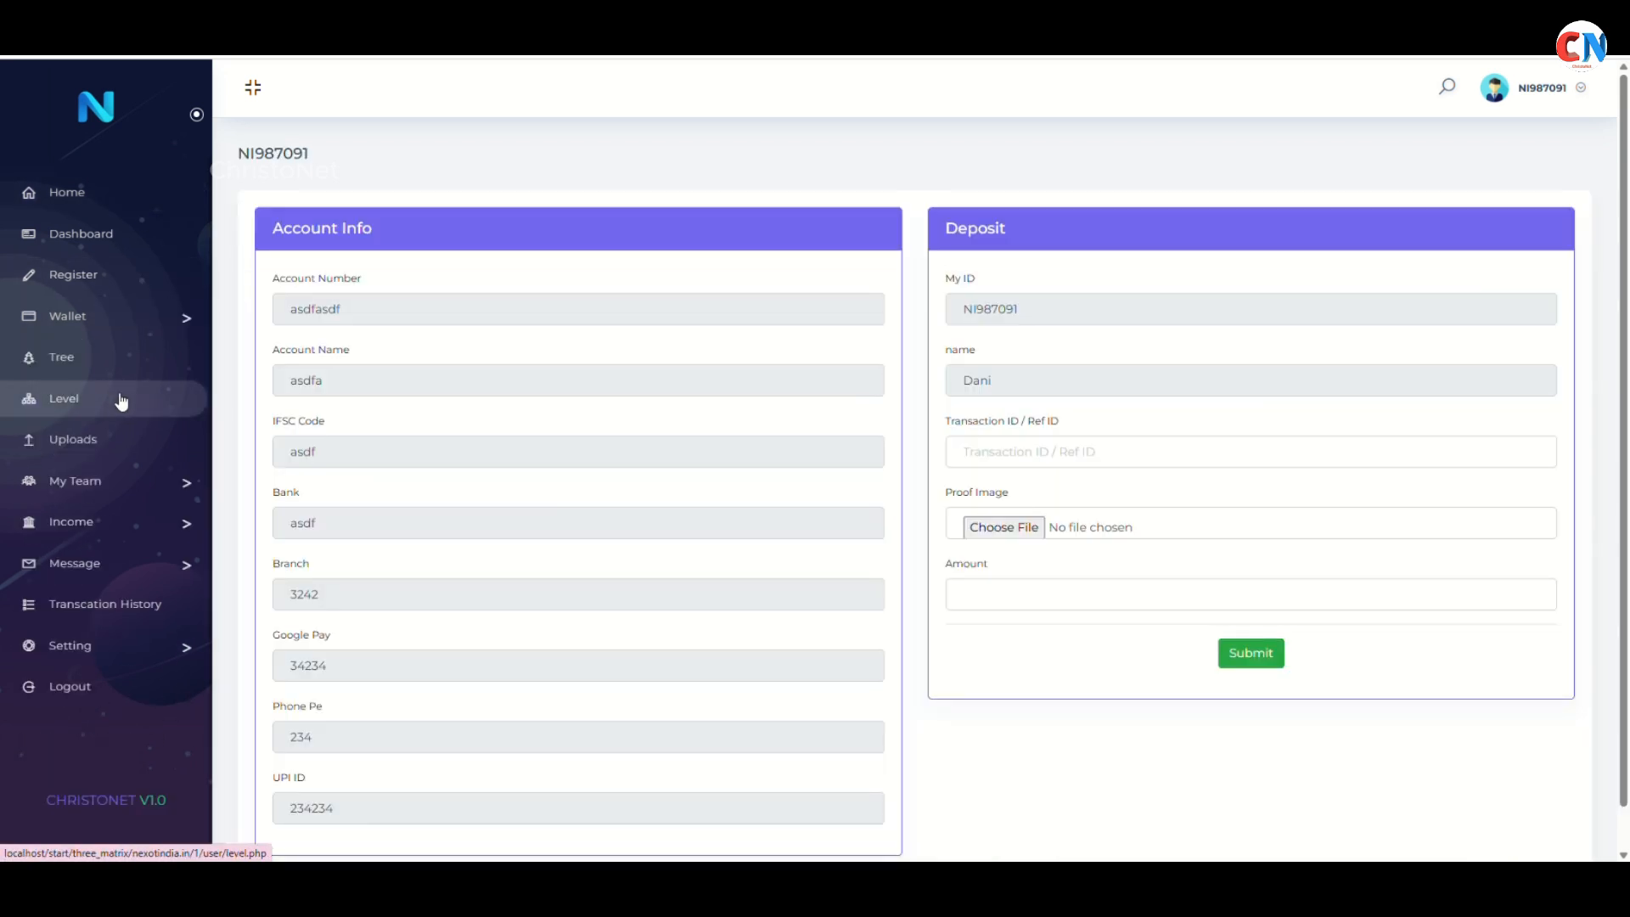
pyautogui.scroll(-1, 1086, 450)
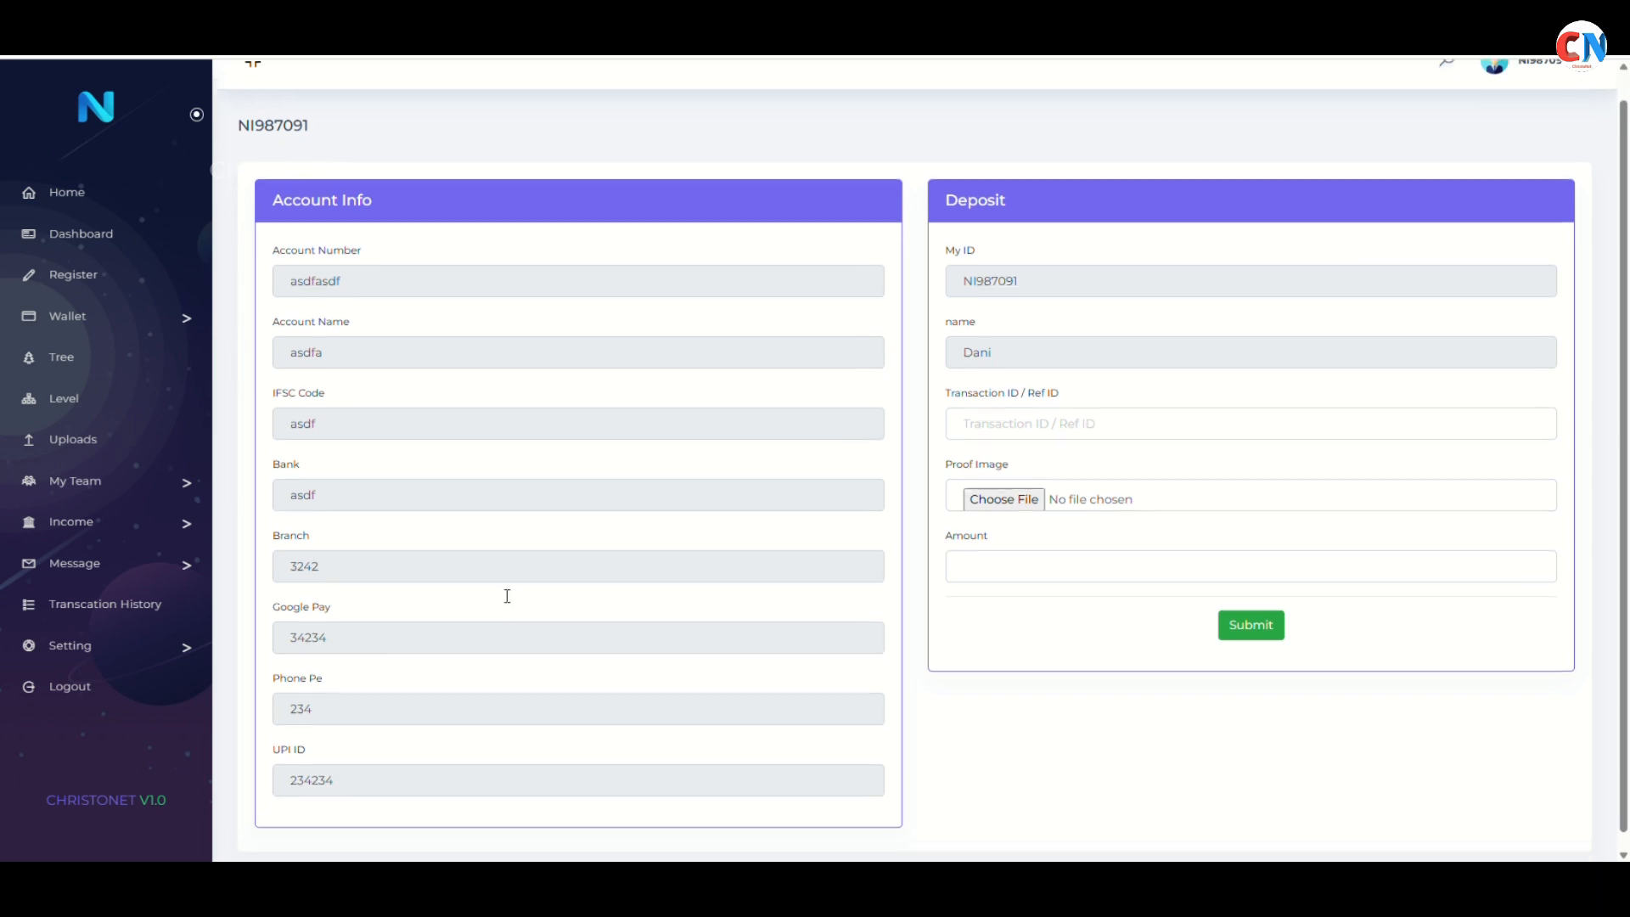
pyautogui.click(1069, 404)
pyautogui.write('65321654765154')
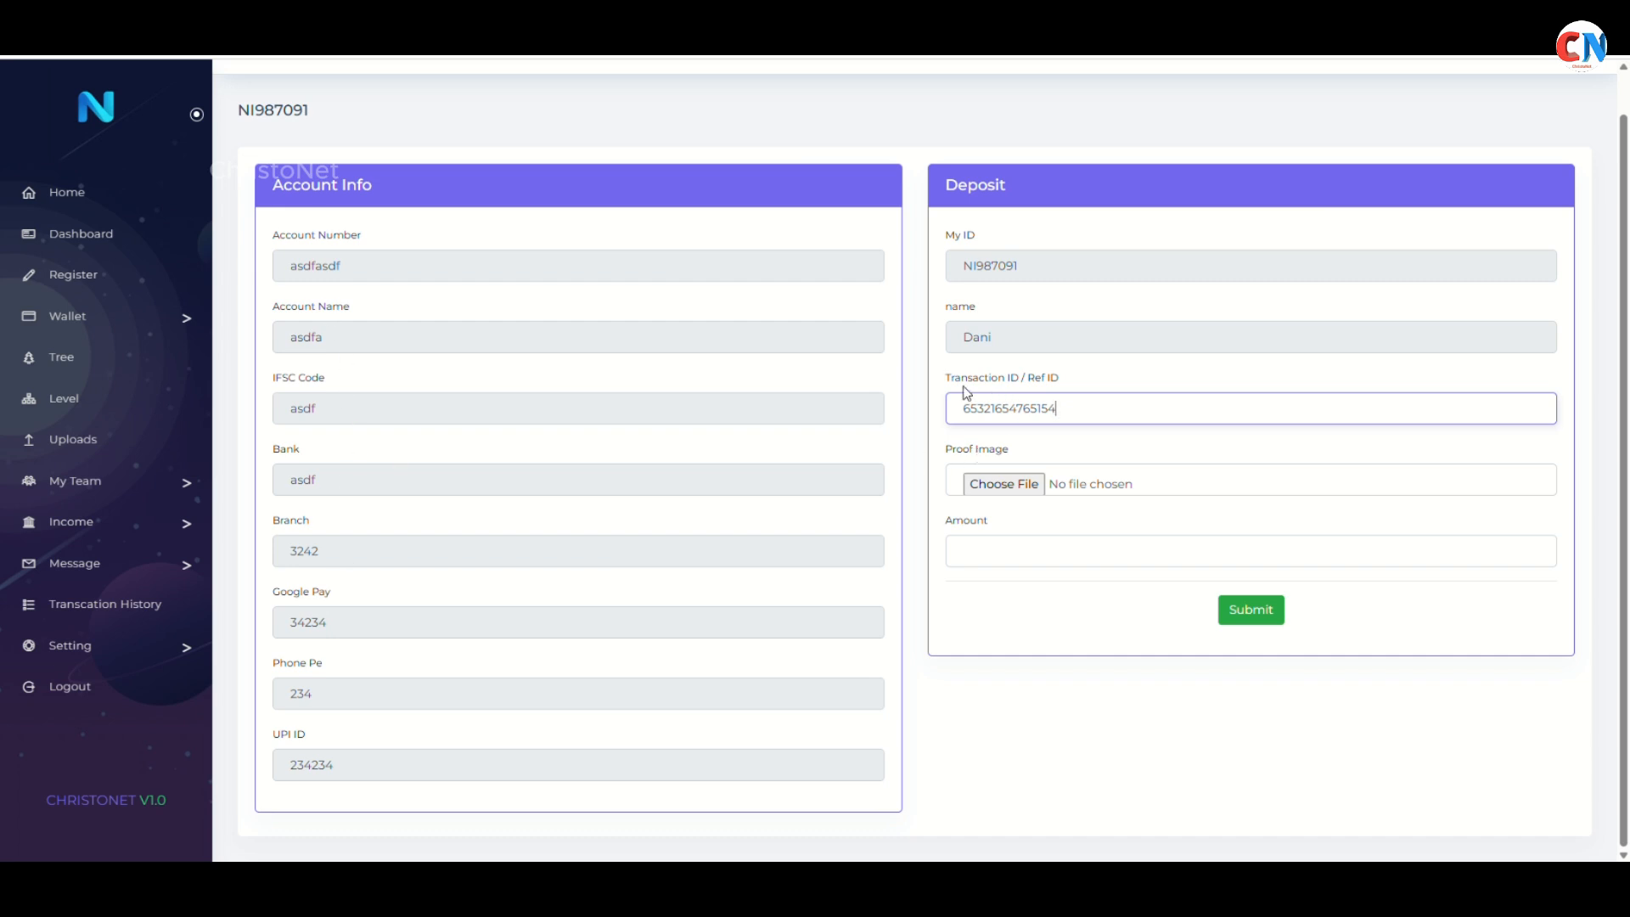
# Attach IMG-20241103-WA0059.jpg from Pictures as proof and enter amount 1500
pyautogui.moveTo(950, 384); pyautogui.dragTo(1026, 410)
pyautogui.click(1053, 490)
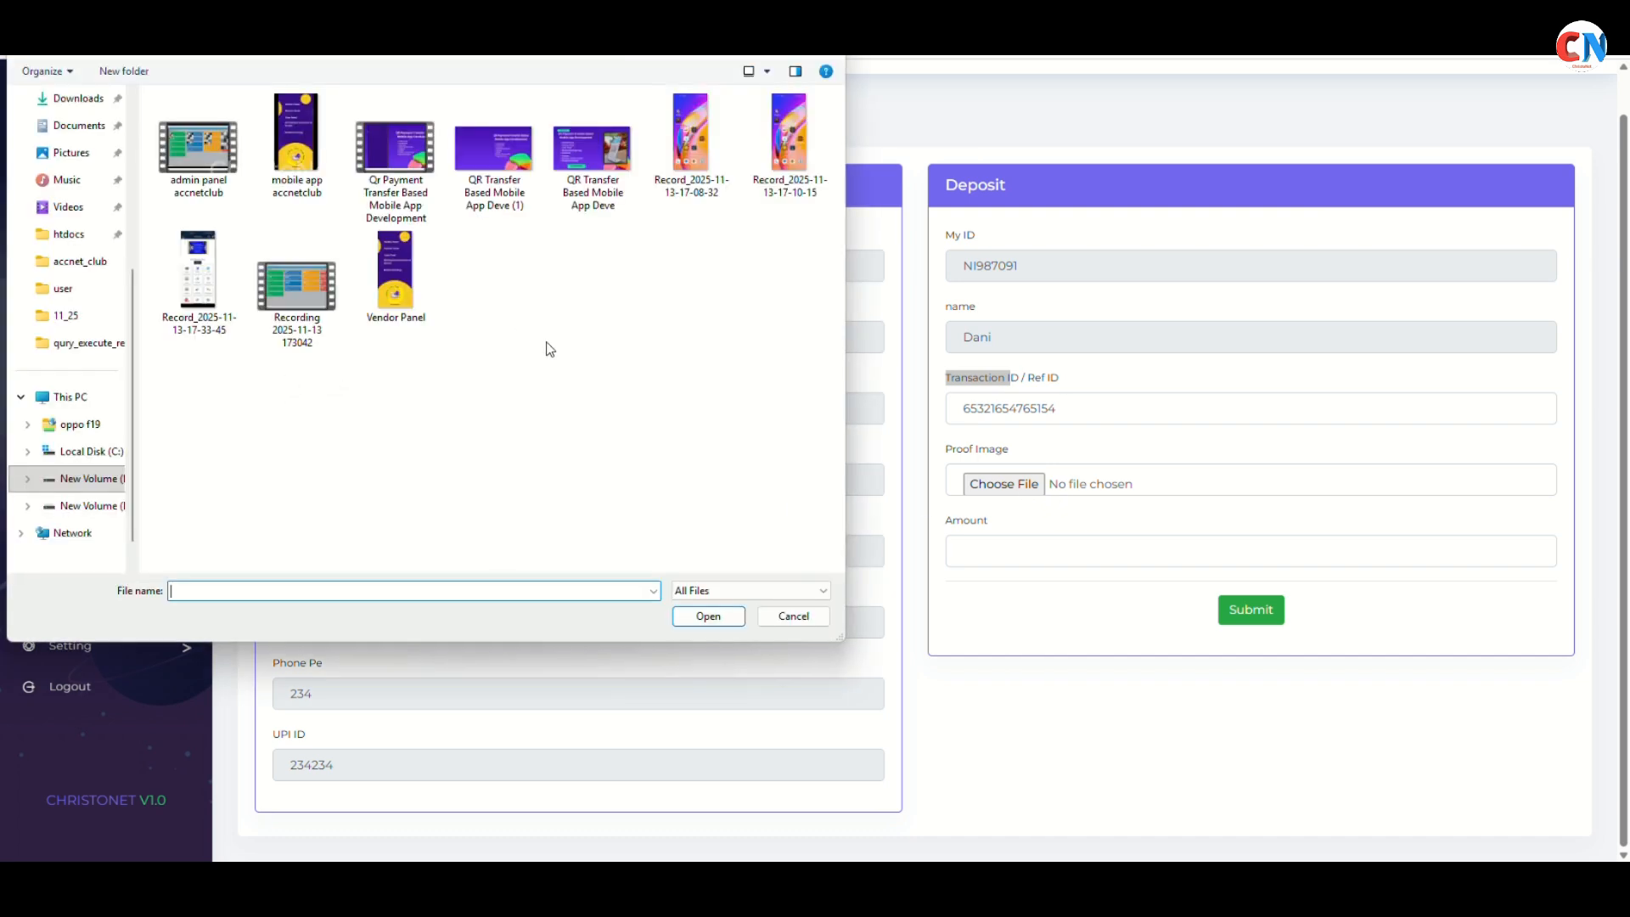
pyautogui.click(90, 153)
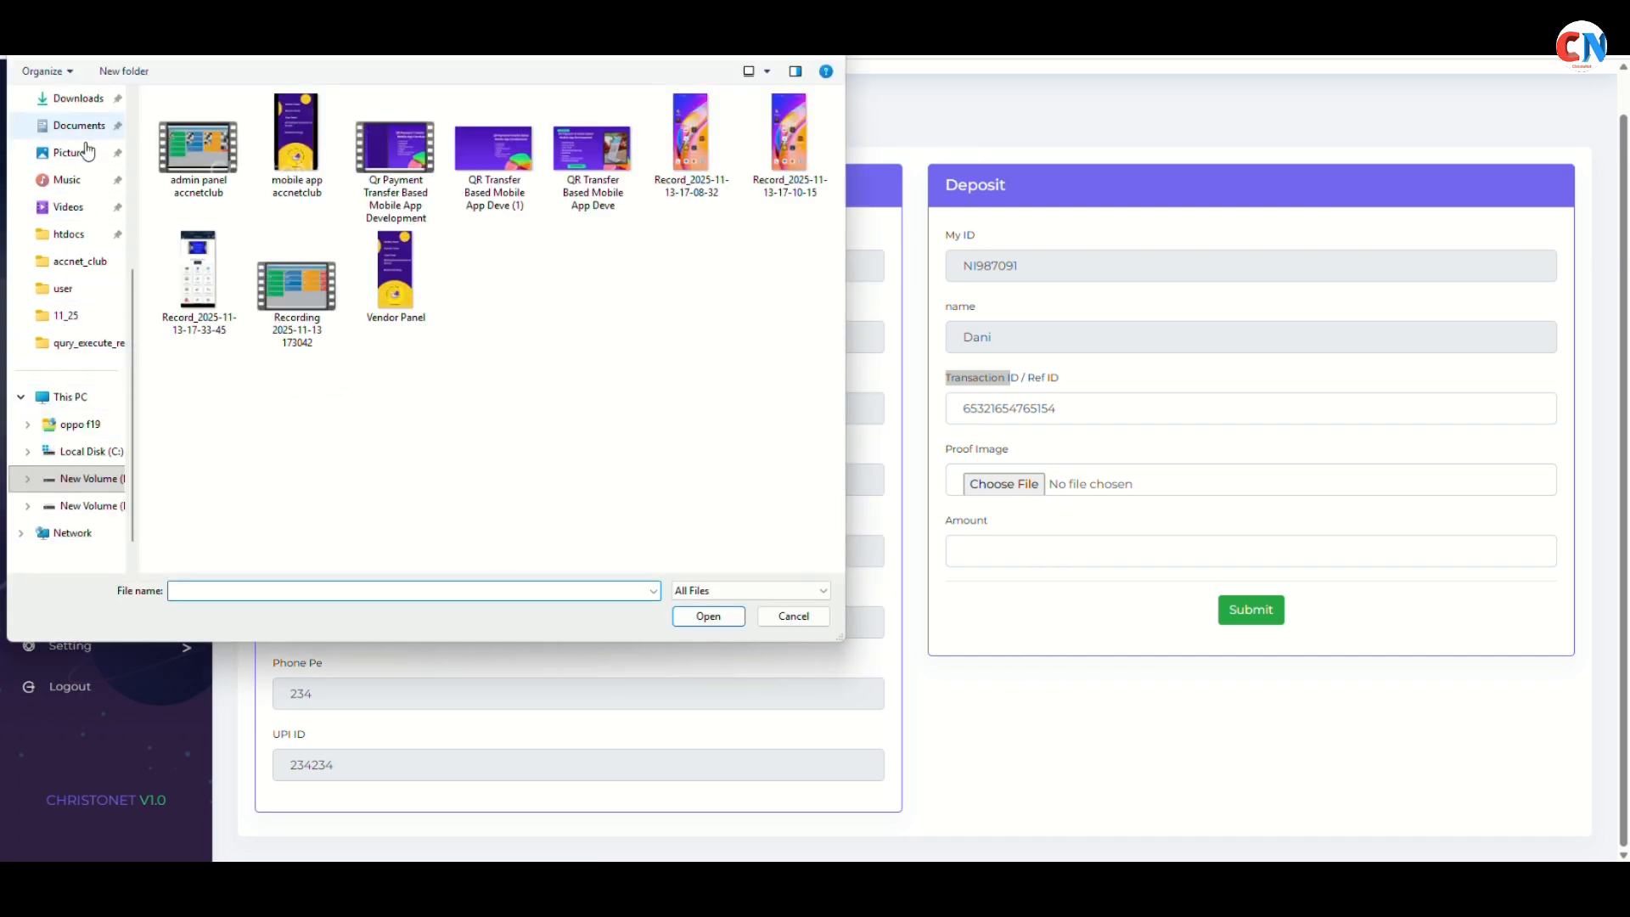
pyautogui.doubleClick(689, 236)
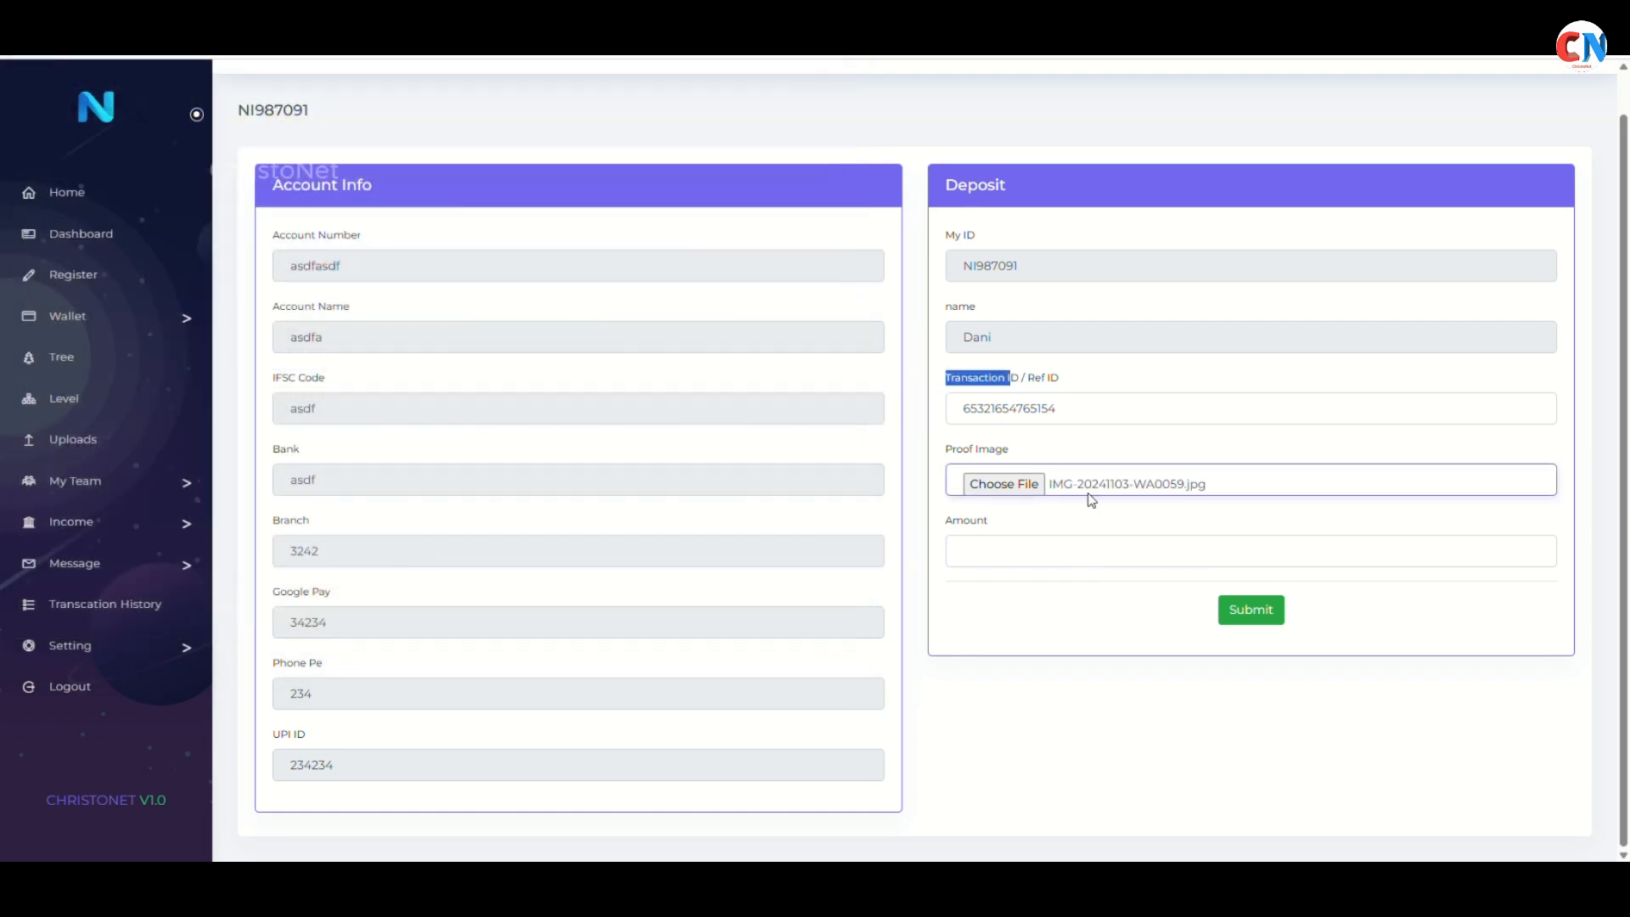
pyautogui.click(1055, 560)
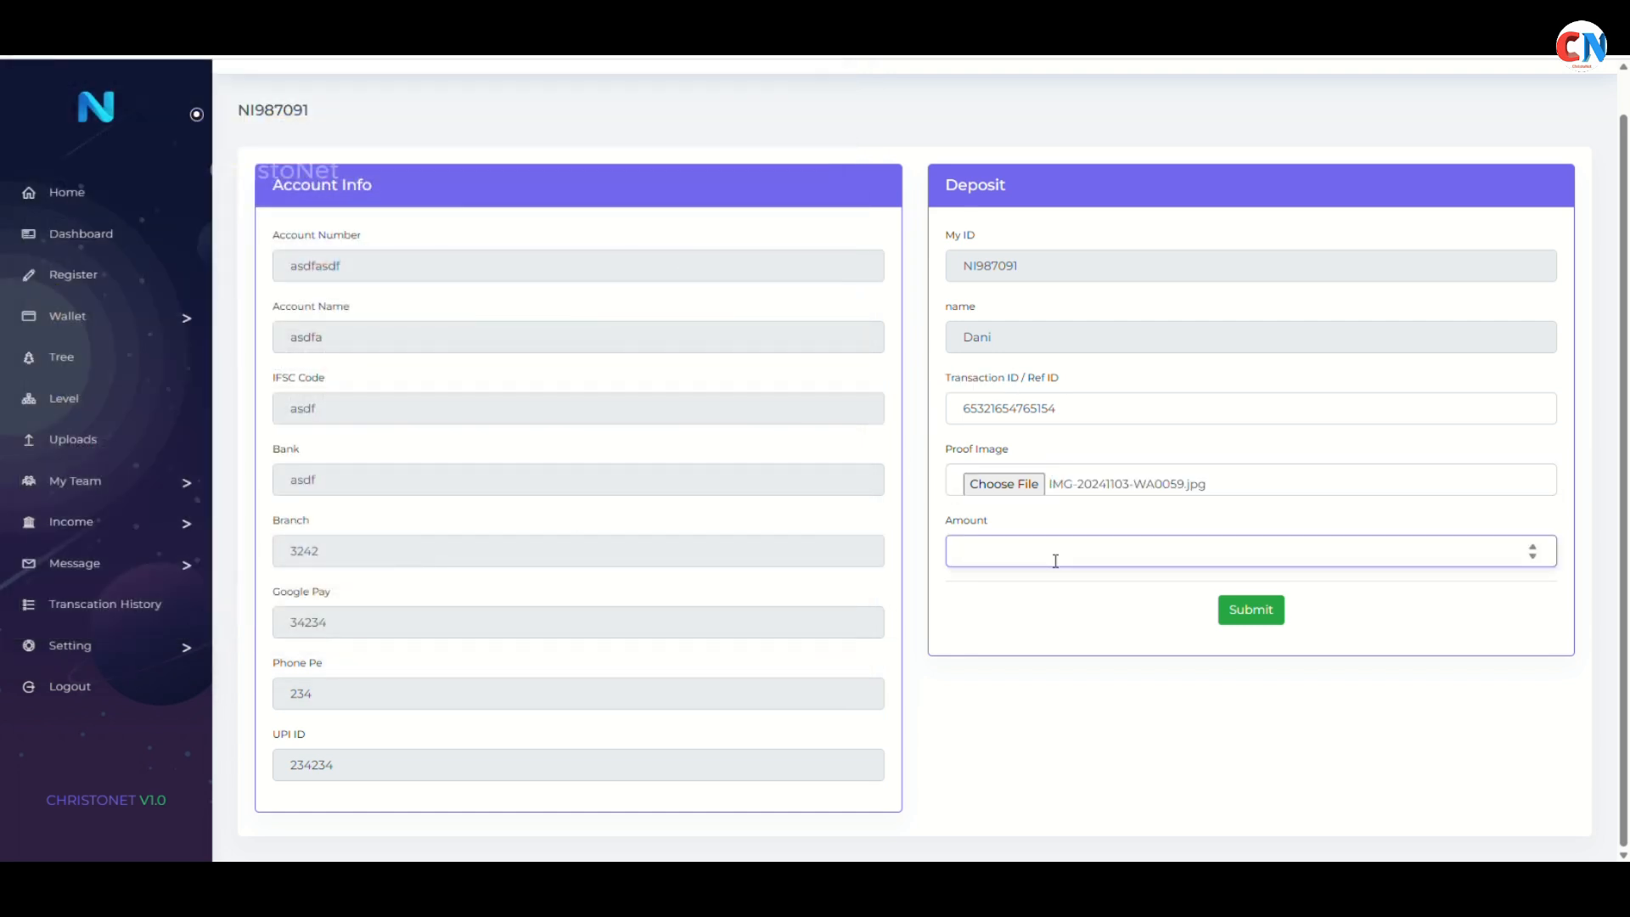
pyautogui.write('1500')
pyautogui.click(1251, 611)
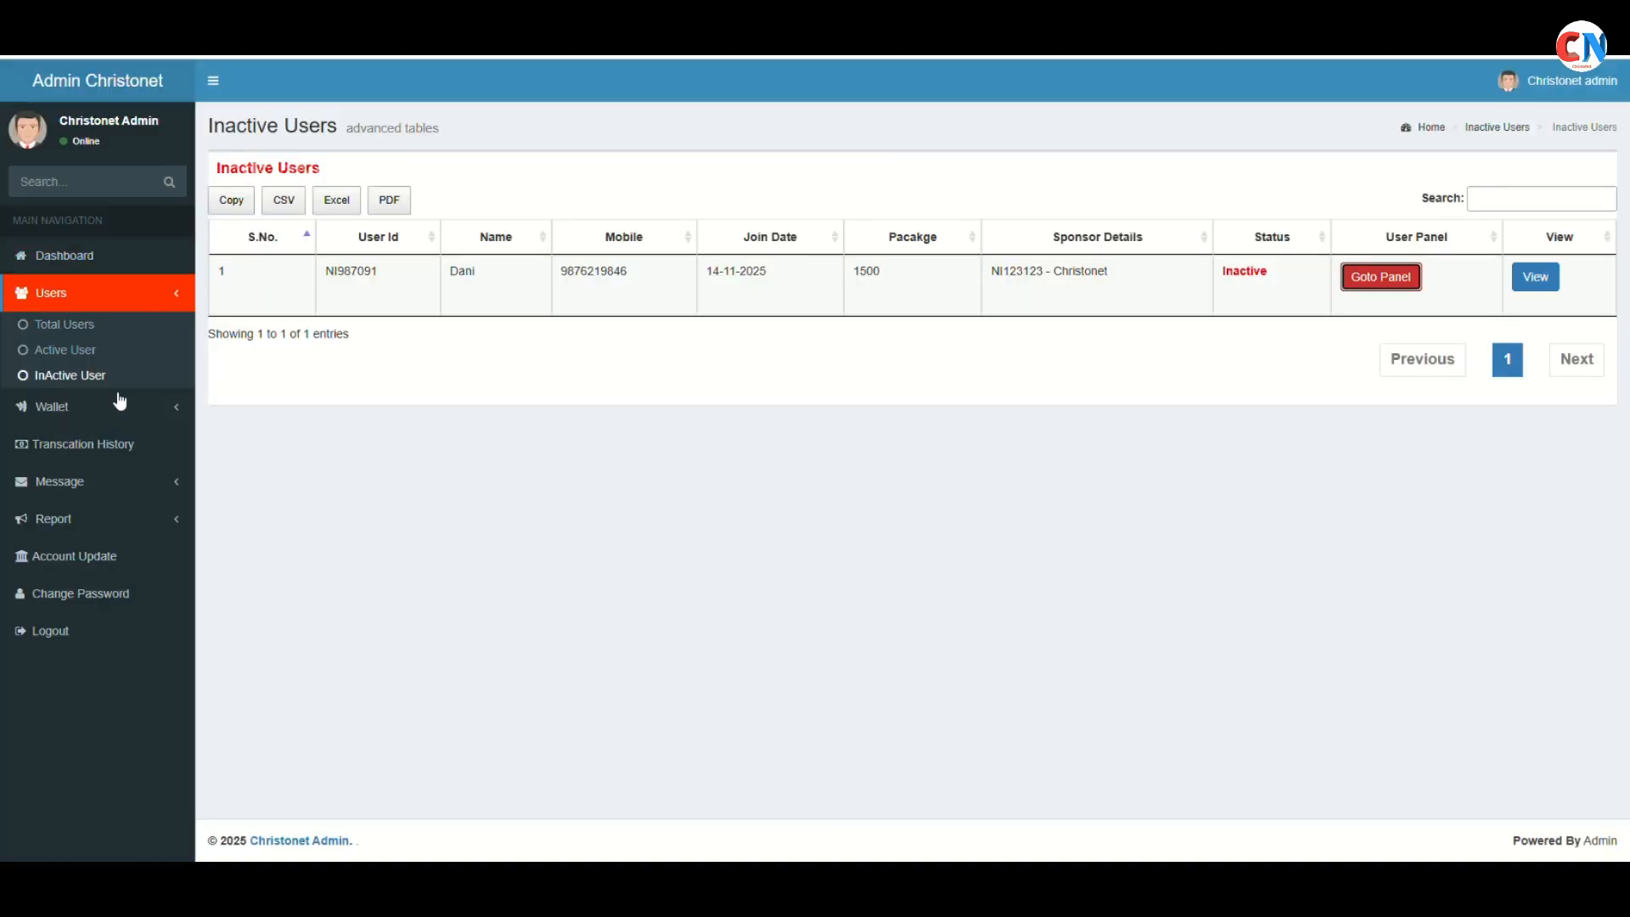
pyautogui.click(134, 418)
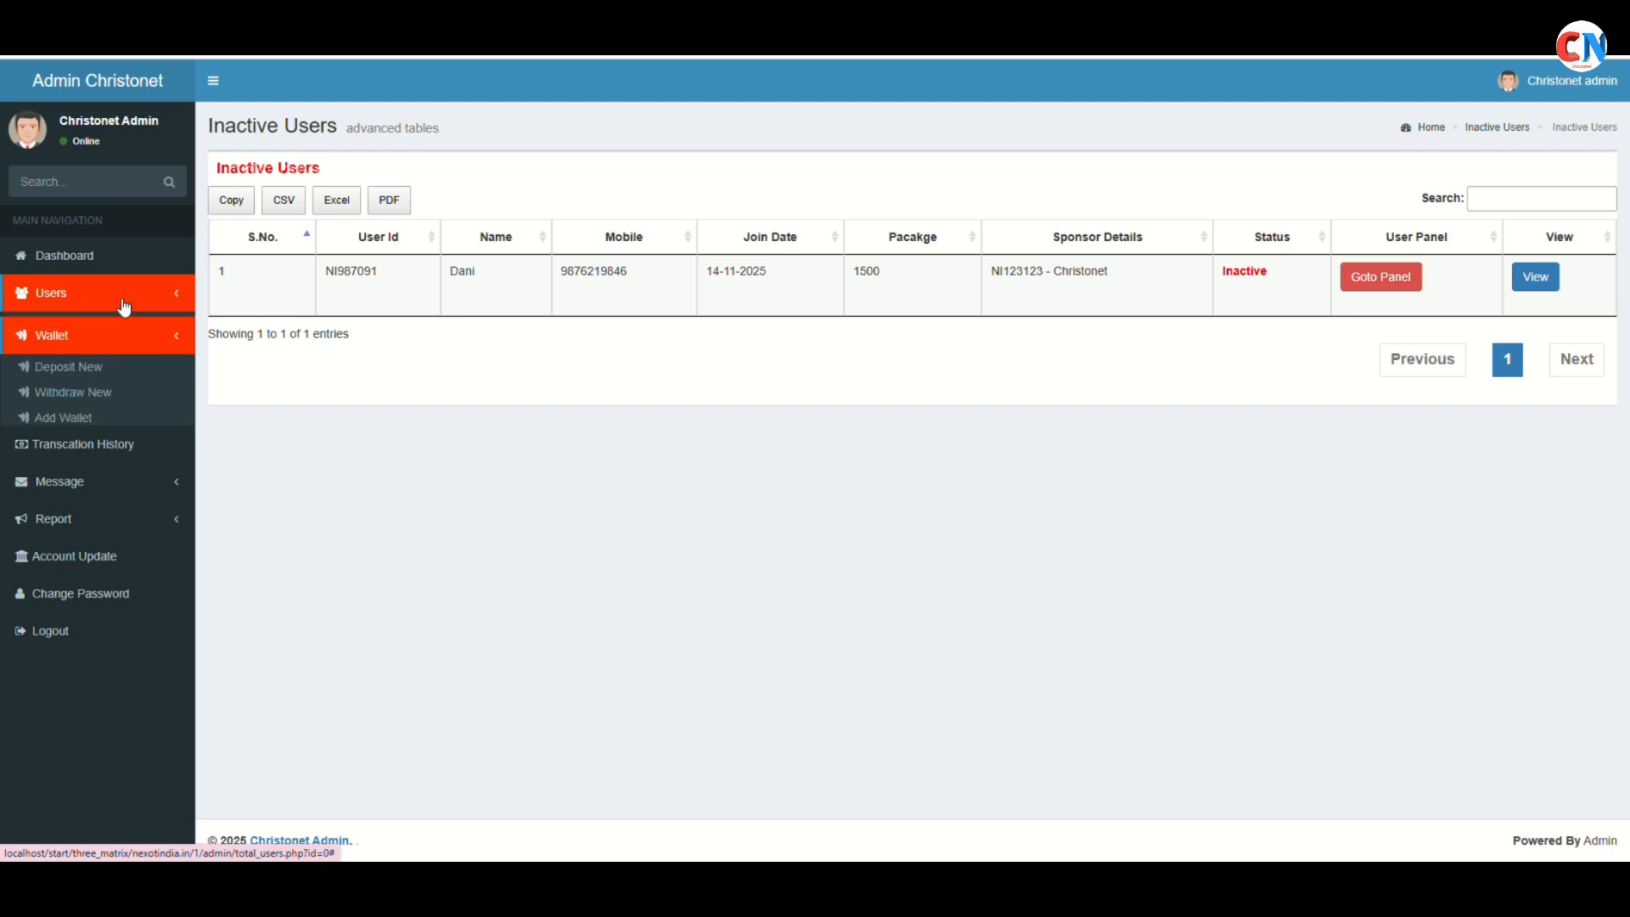
pyautogui.click(99, 360)
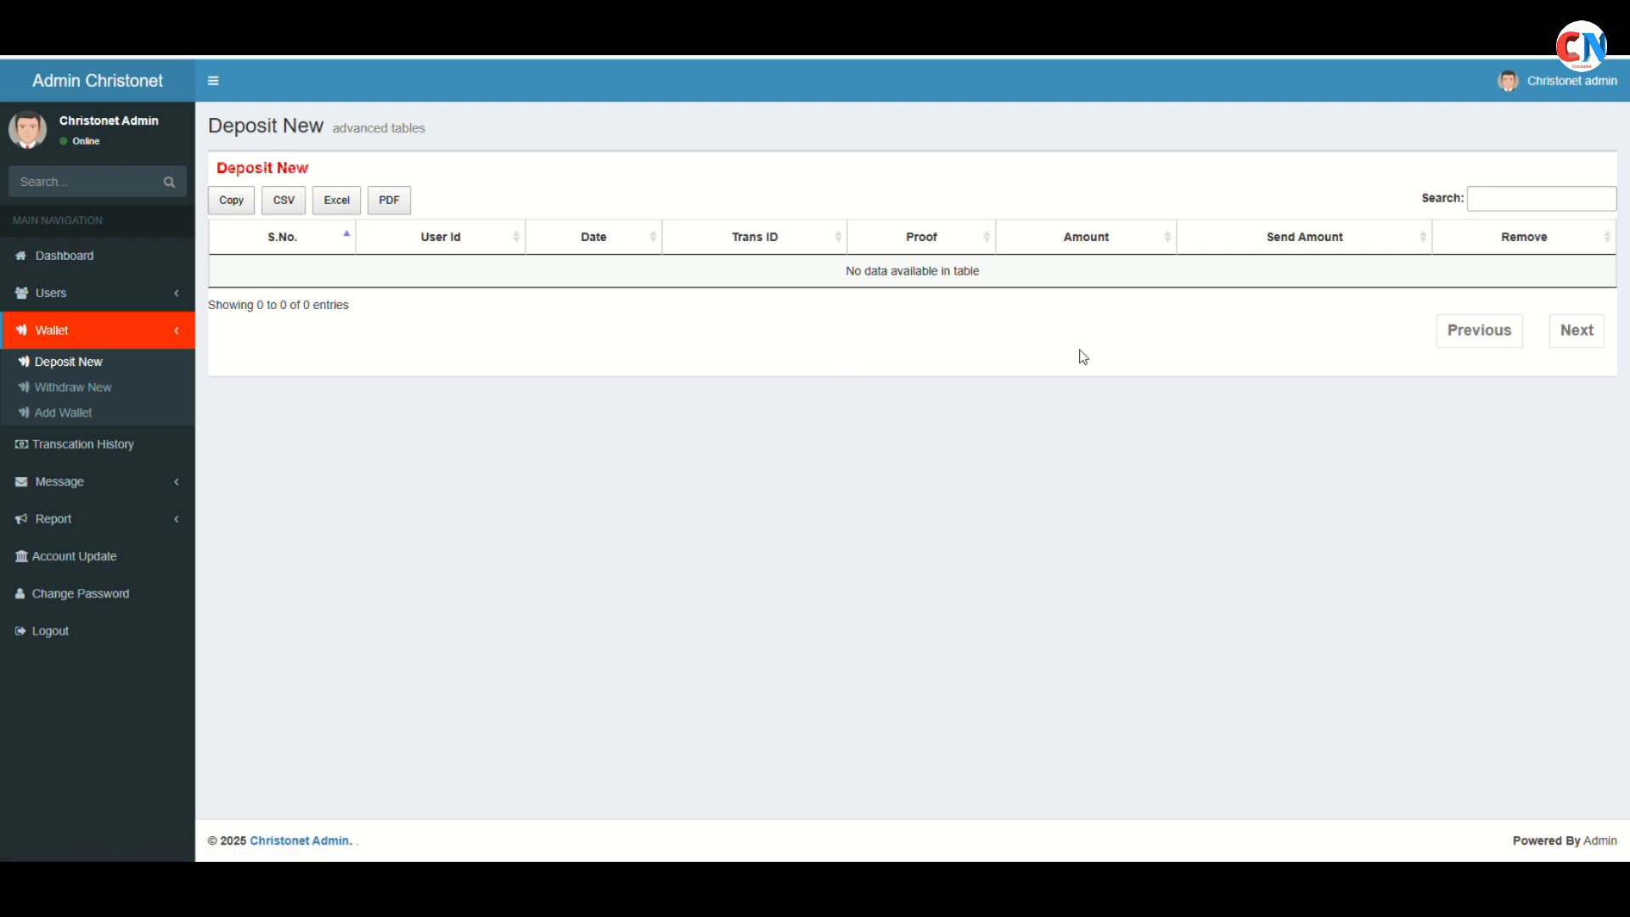
pyautogui.click(53, 257)
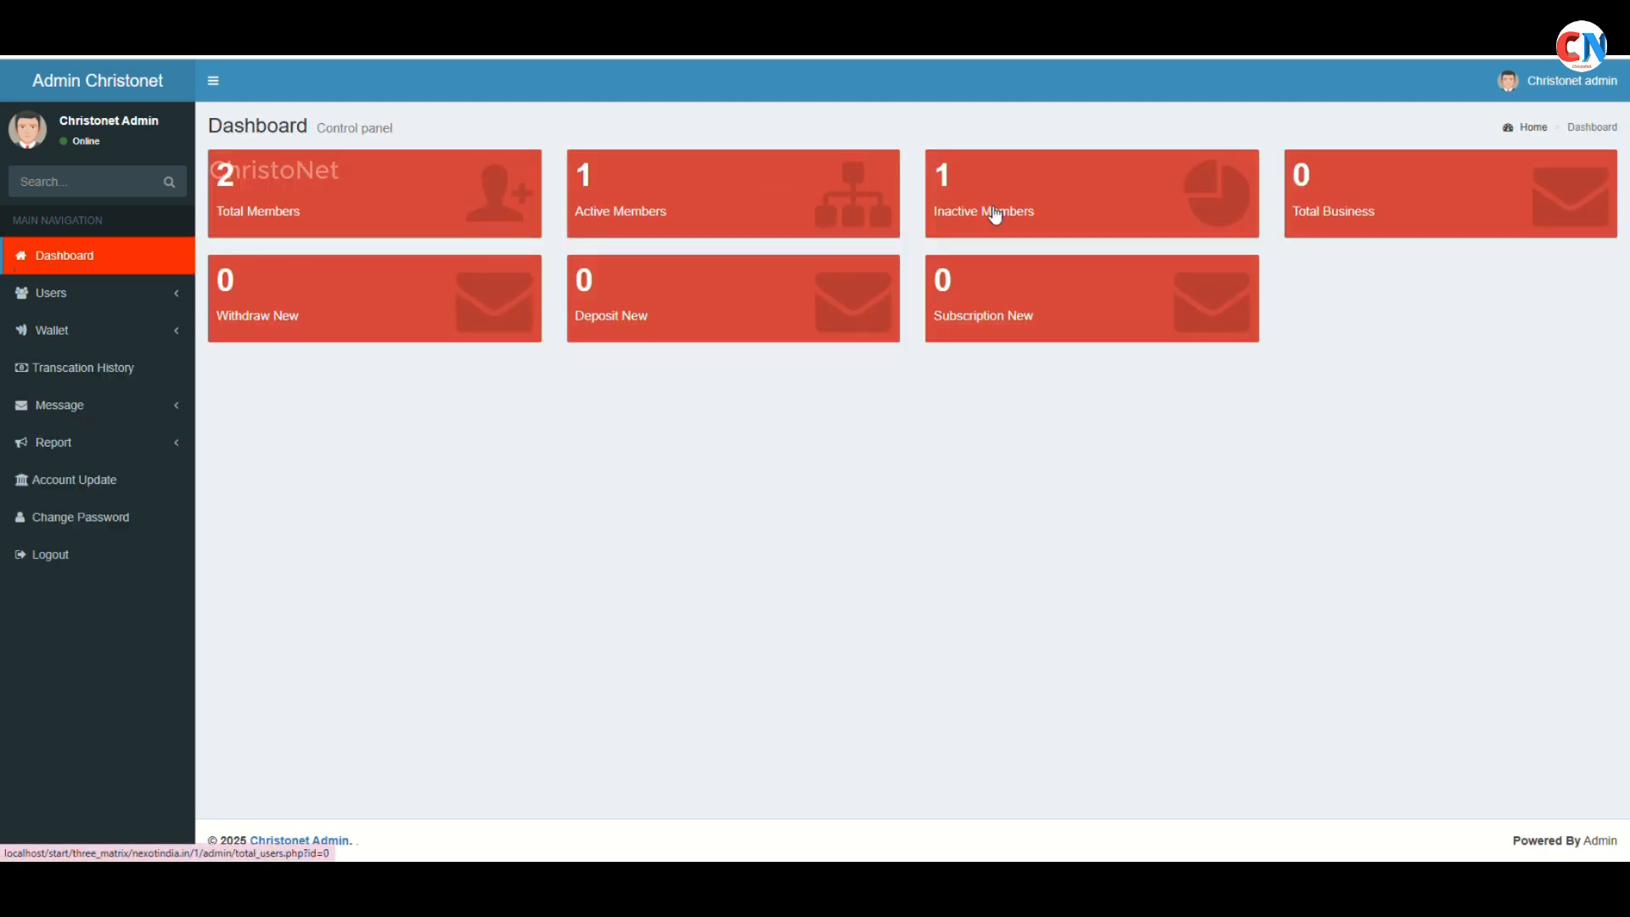
pyautogui.click(995, 210)
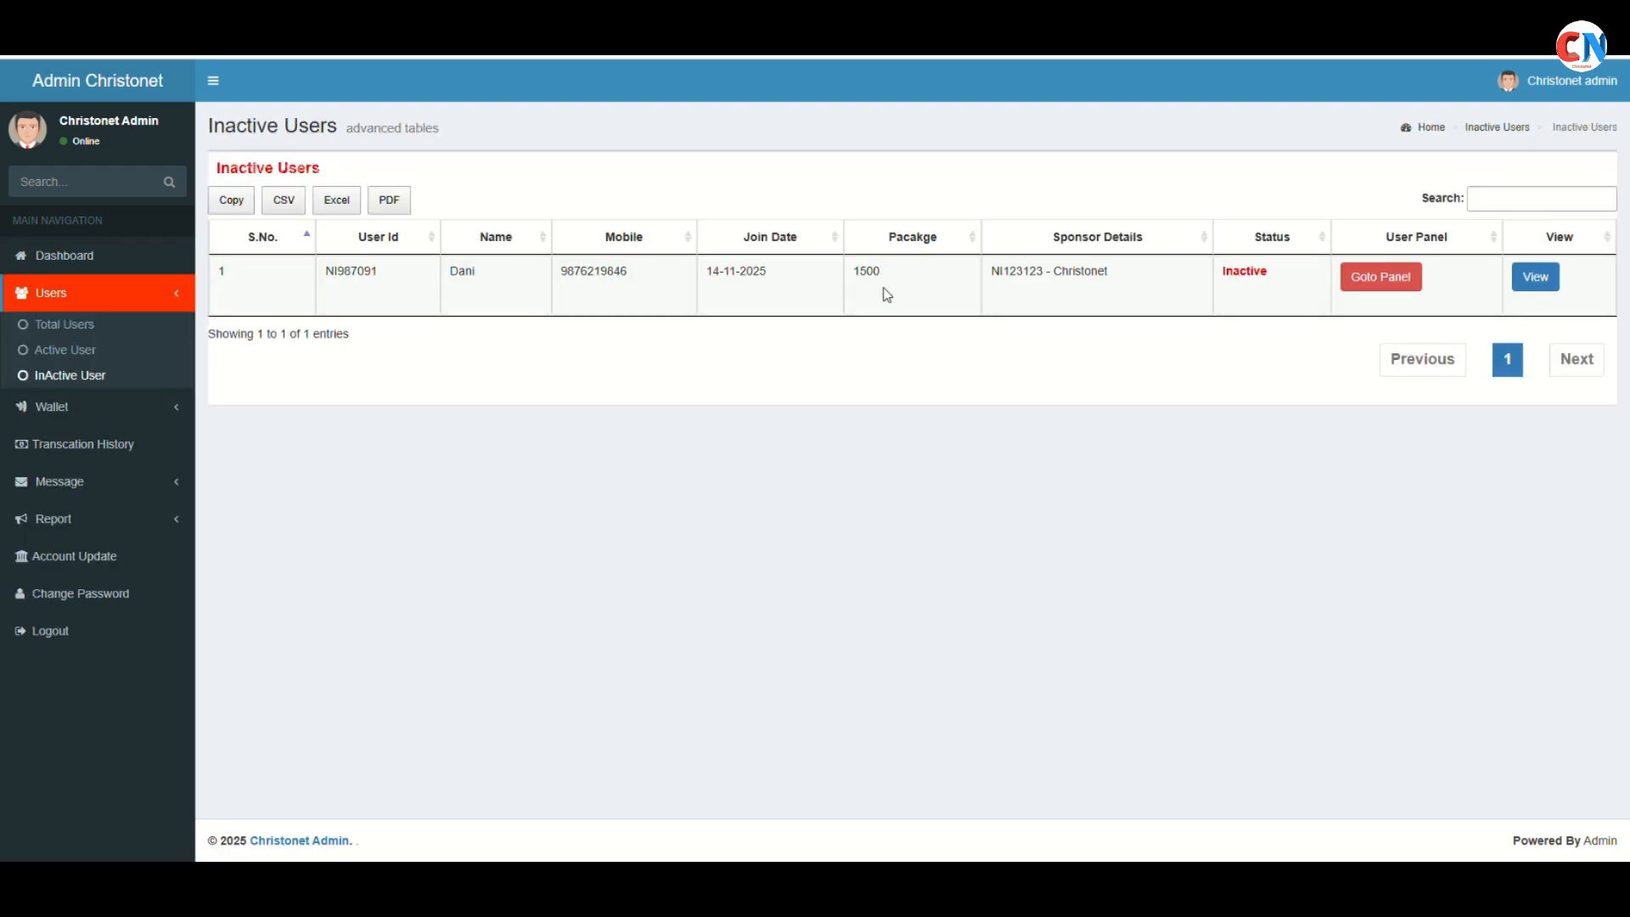
pyautogui.doubleClick(1228, 280)
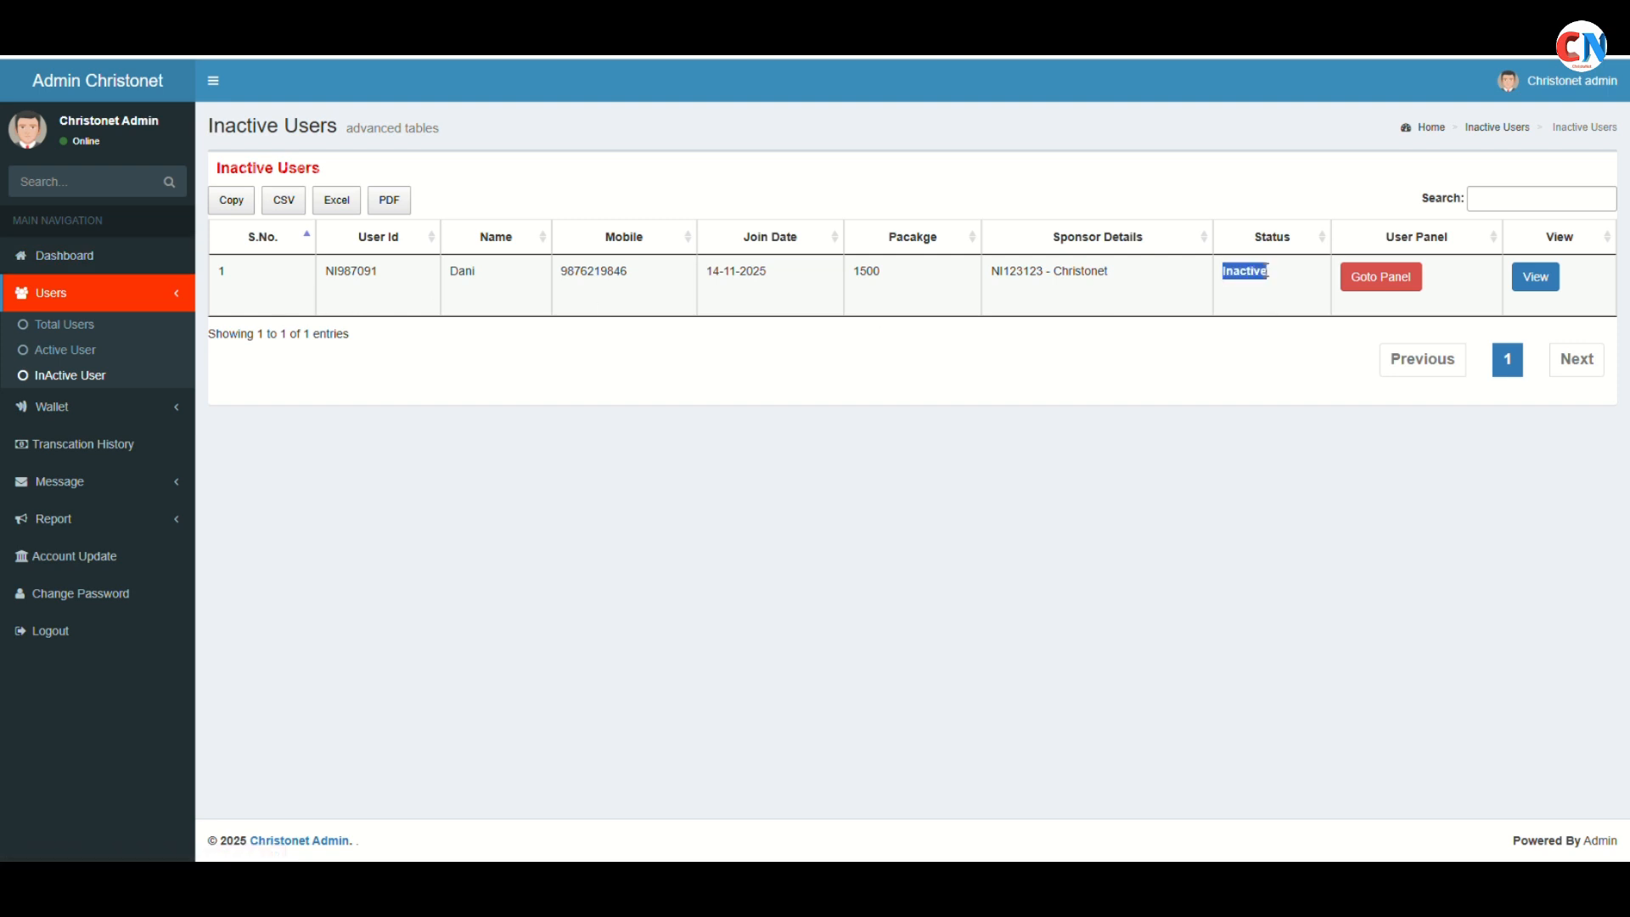
pyautogui.click(1533, 283)
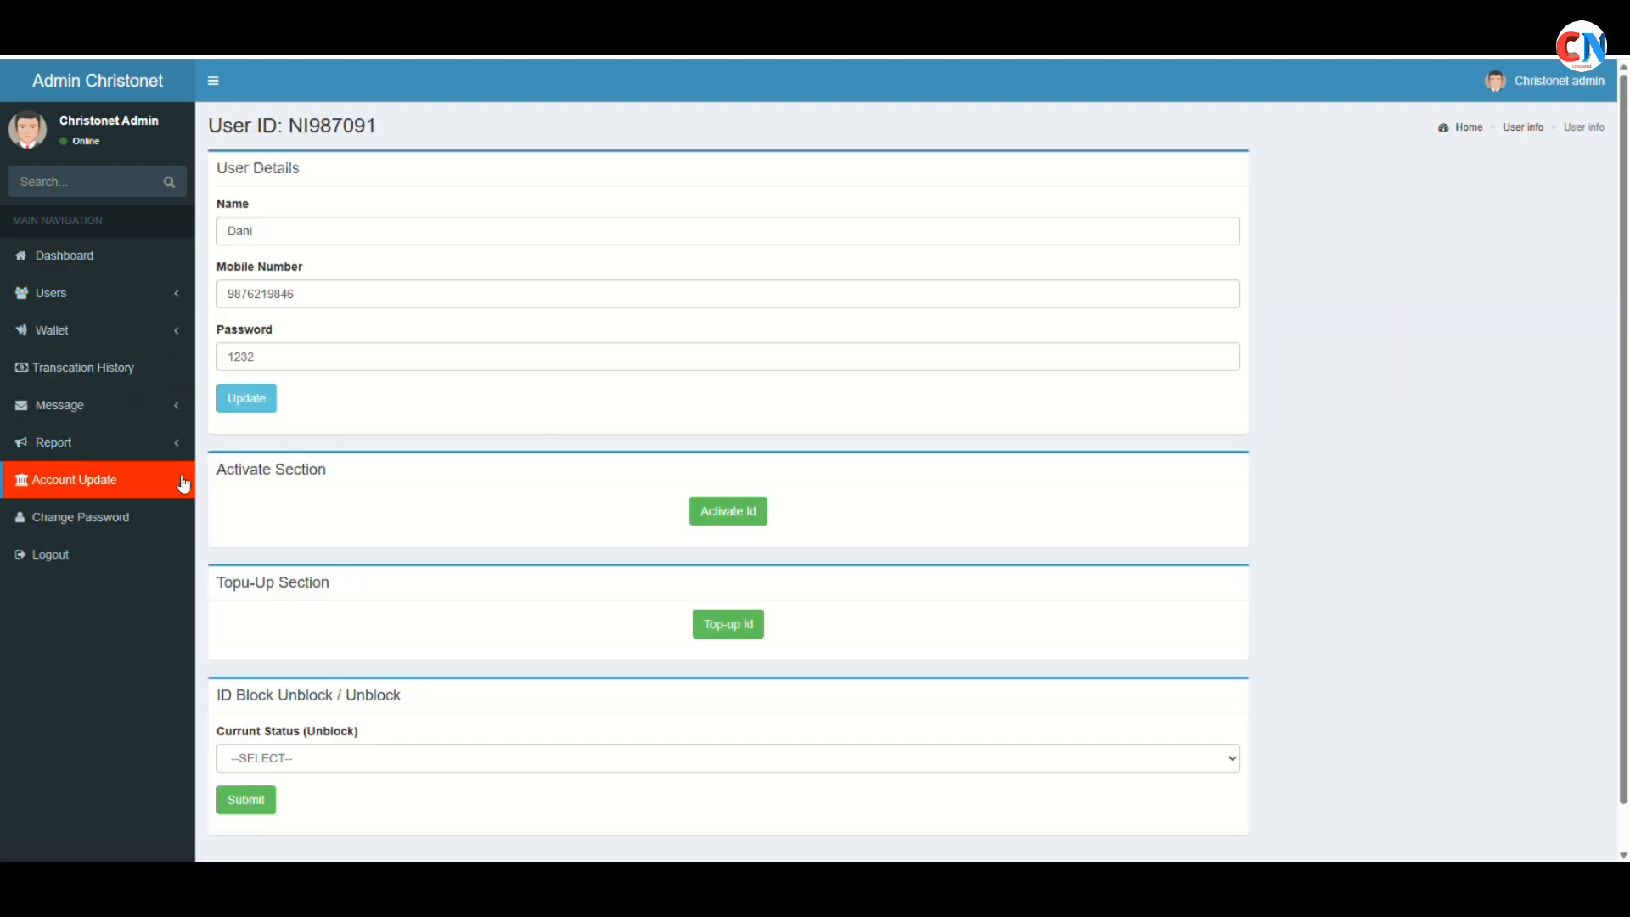
pyautogui.moveTo(214, 473); pyautogui.dragTo(357, 467)
pyautogui.click(357, 466)
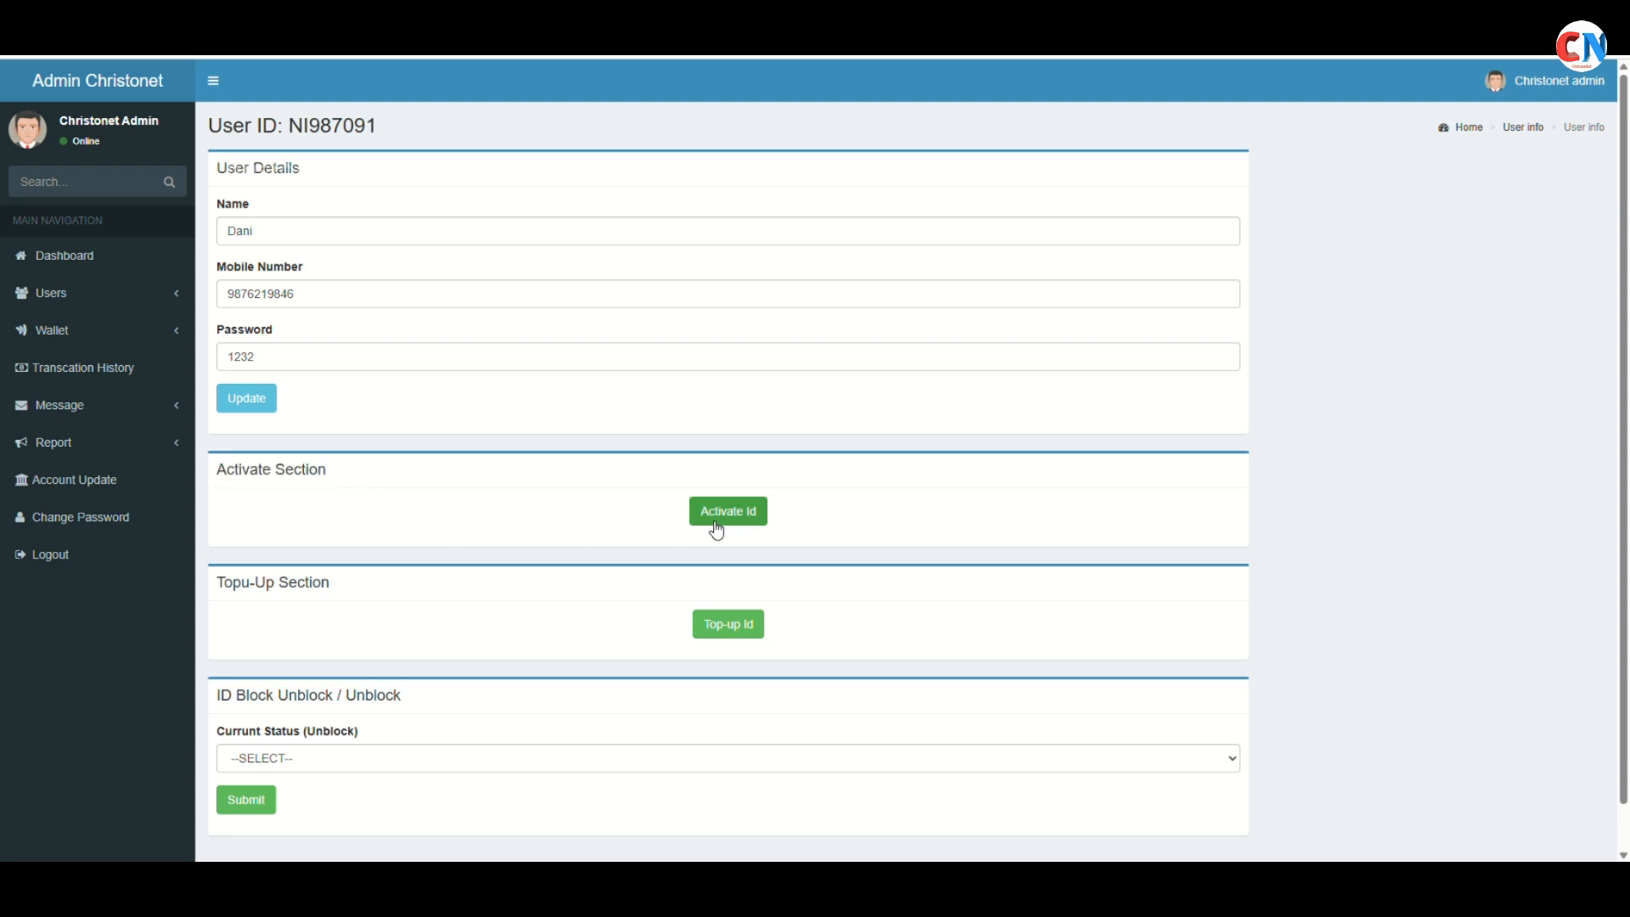
pyautogui.click(123, 272)
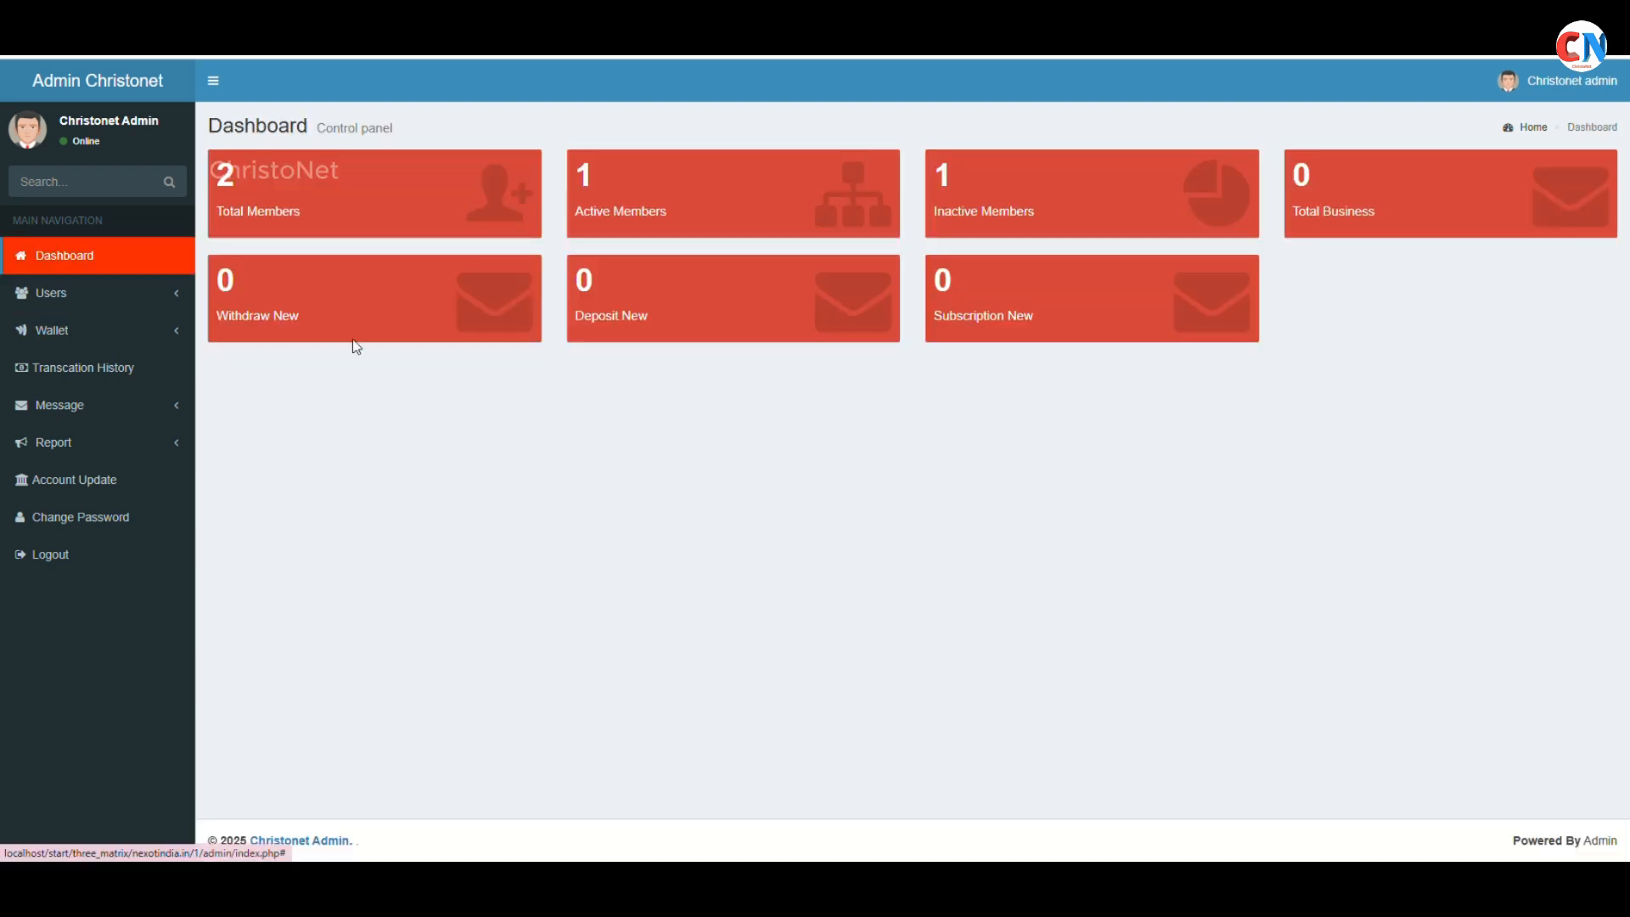
# Check sponsor NI123123's Active status and open their user details
pyautogui.click(619, 234)
pyautogui.moveTo(1223, 270); pyautogui.dragTo(1270, 278)
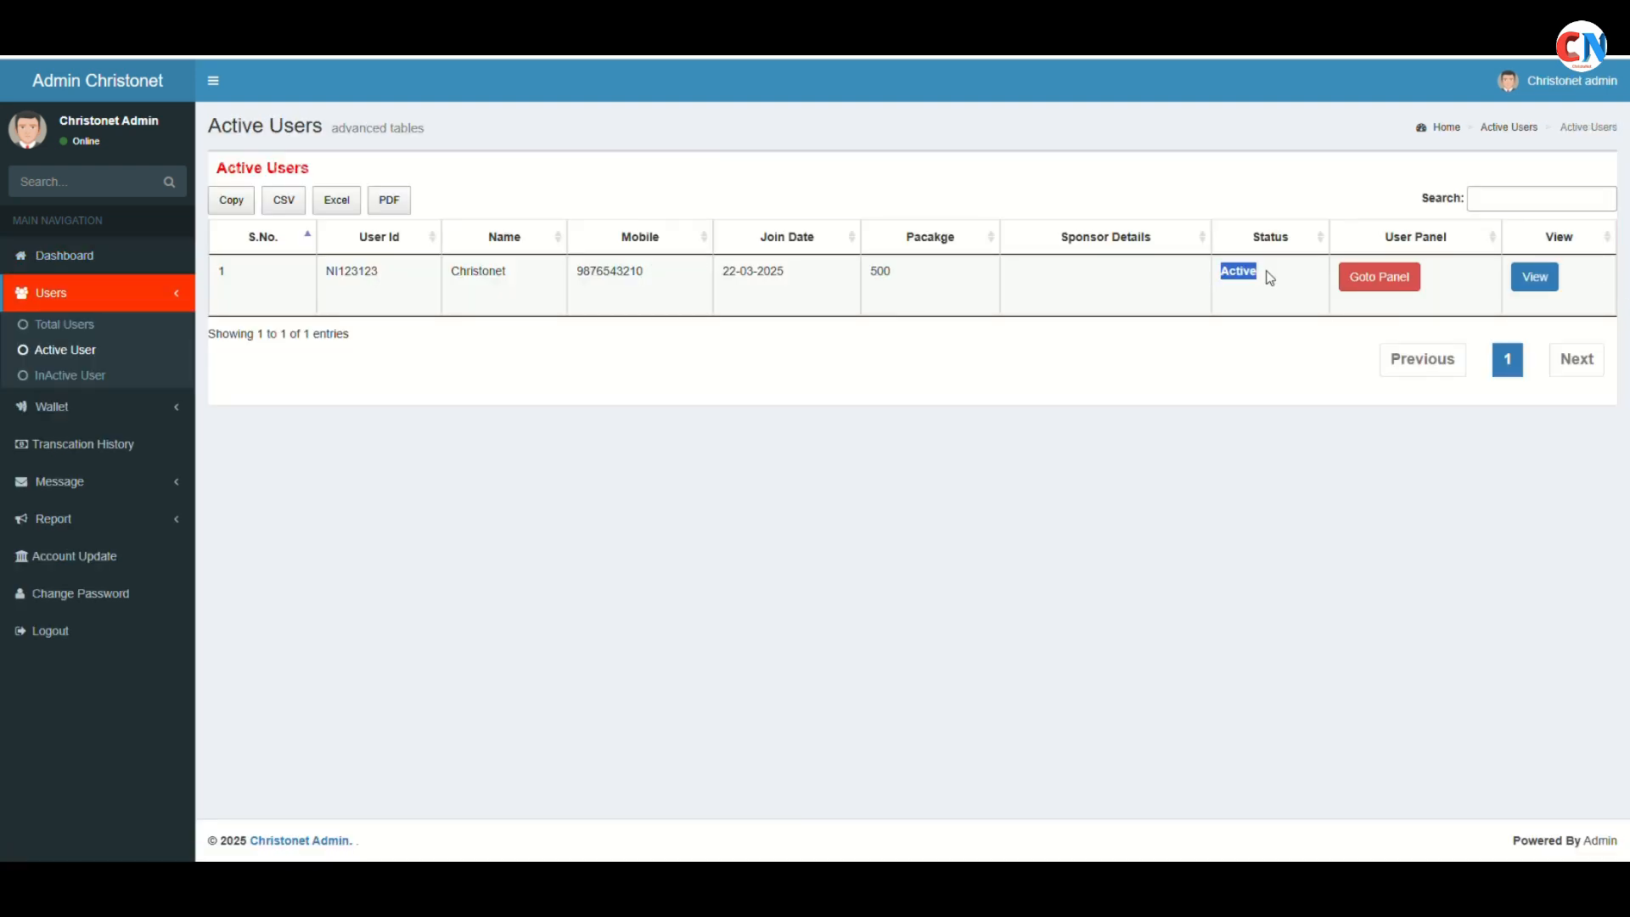
pyautogui.click(1270, 278)
pyautogui.click(1535, 277)
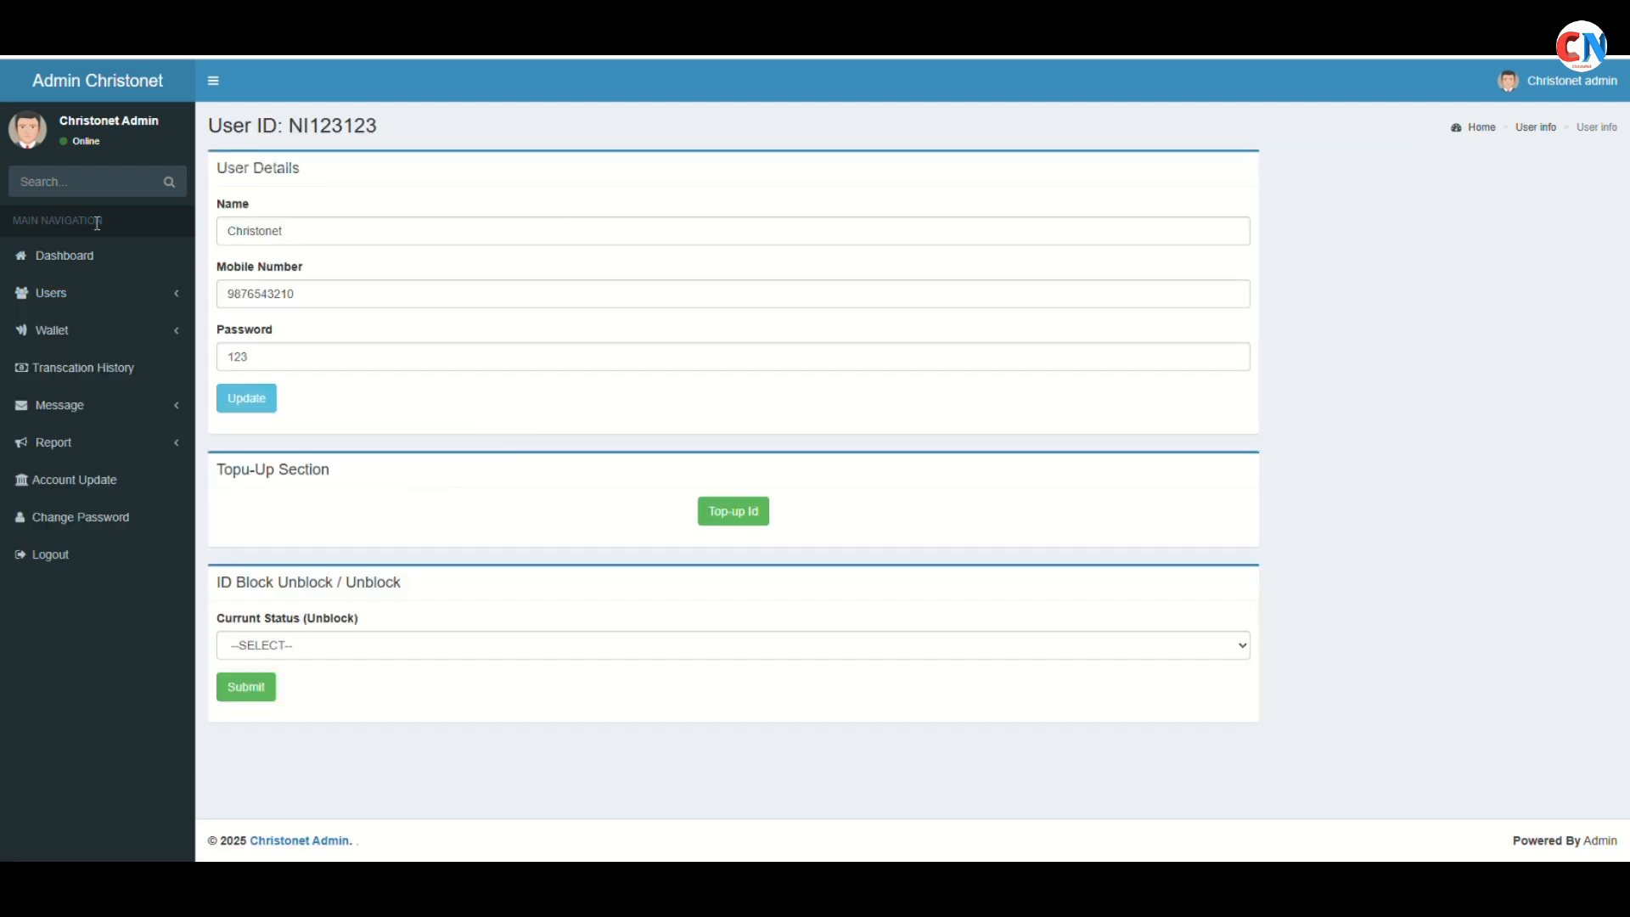
pyautogui.click(94, 253)
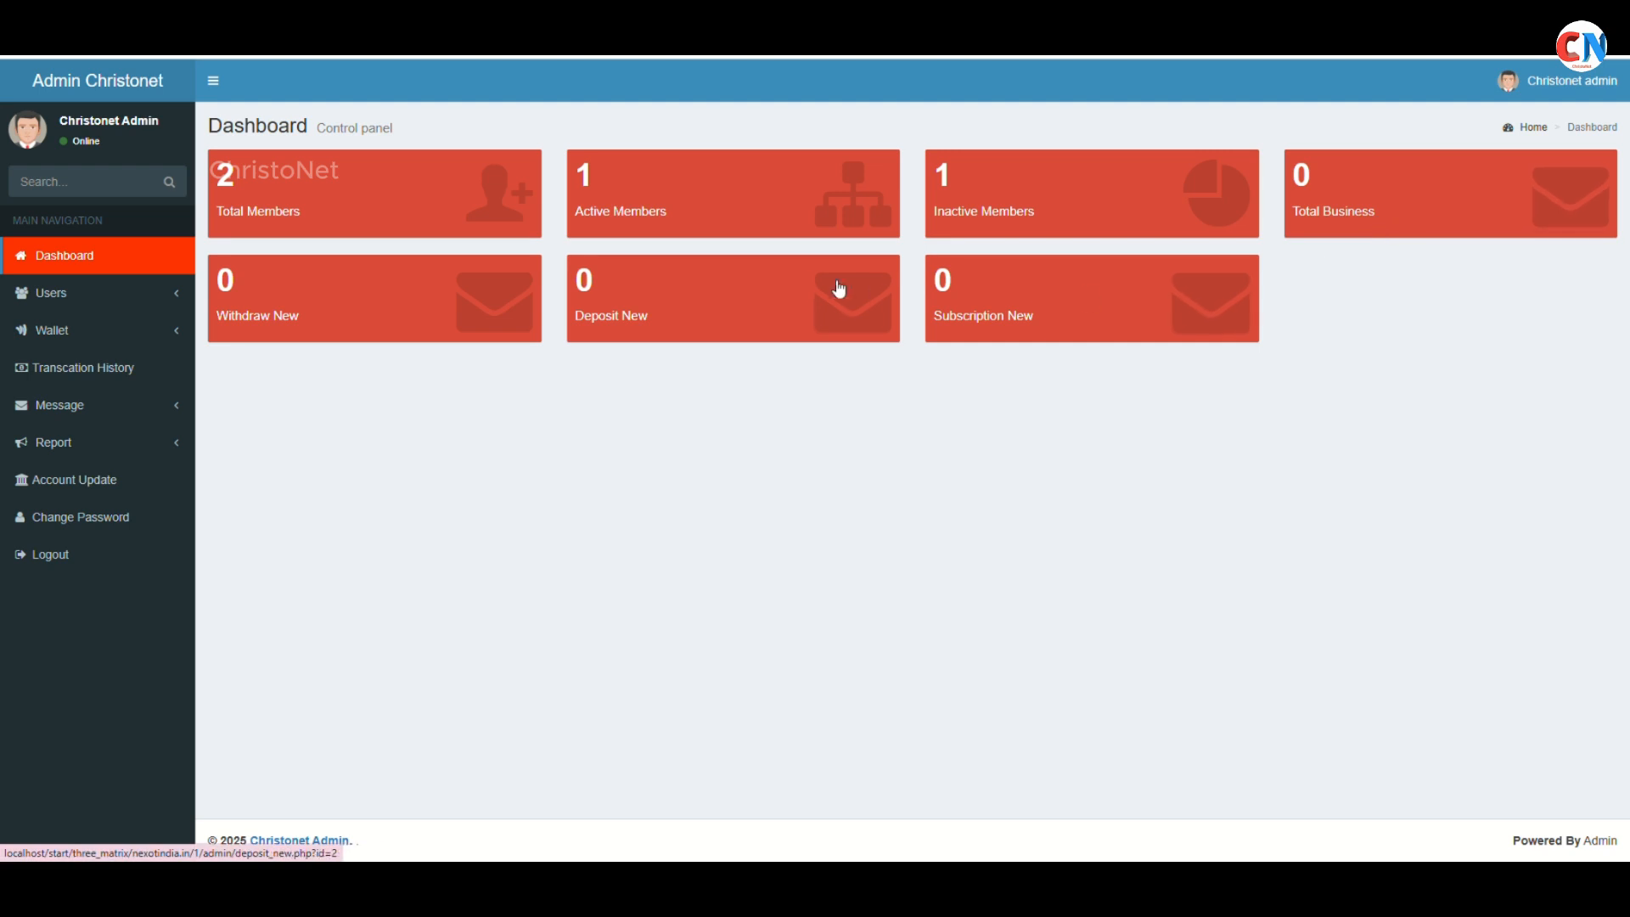
pyautogui.click(1016, 223)
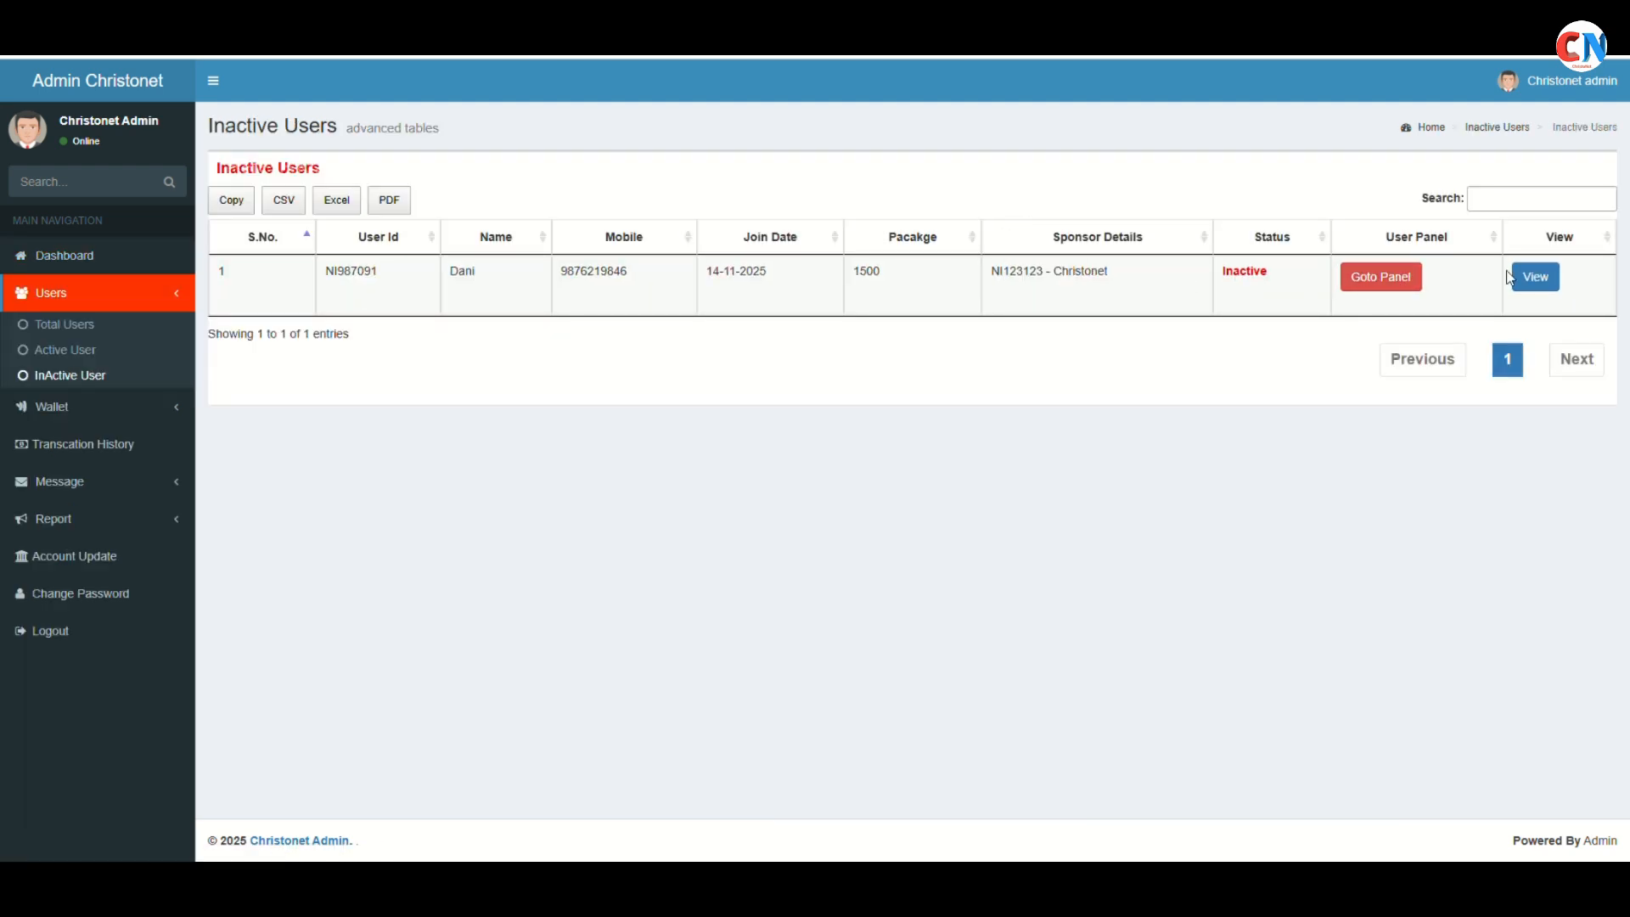
pyautogui.click(1533, 277)
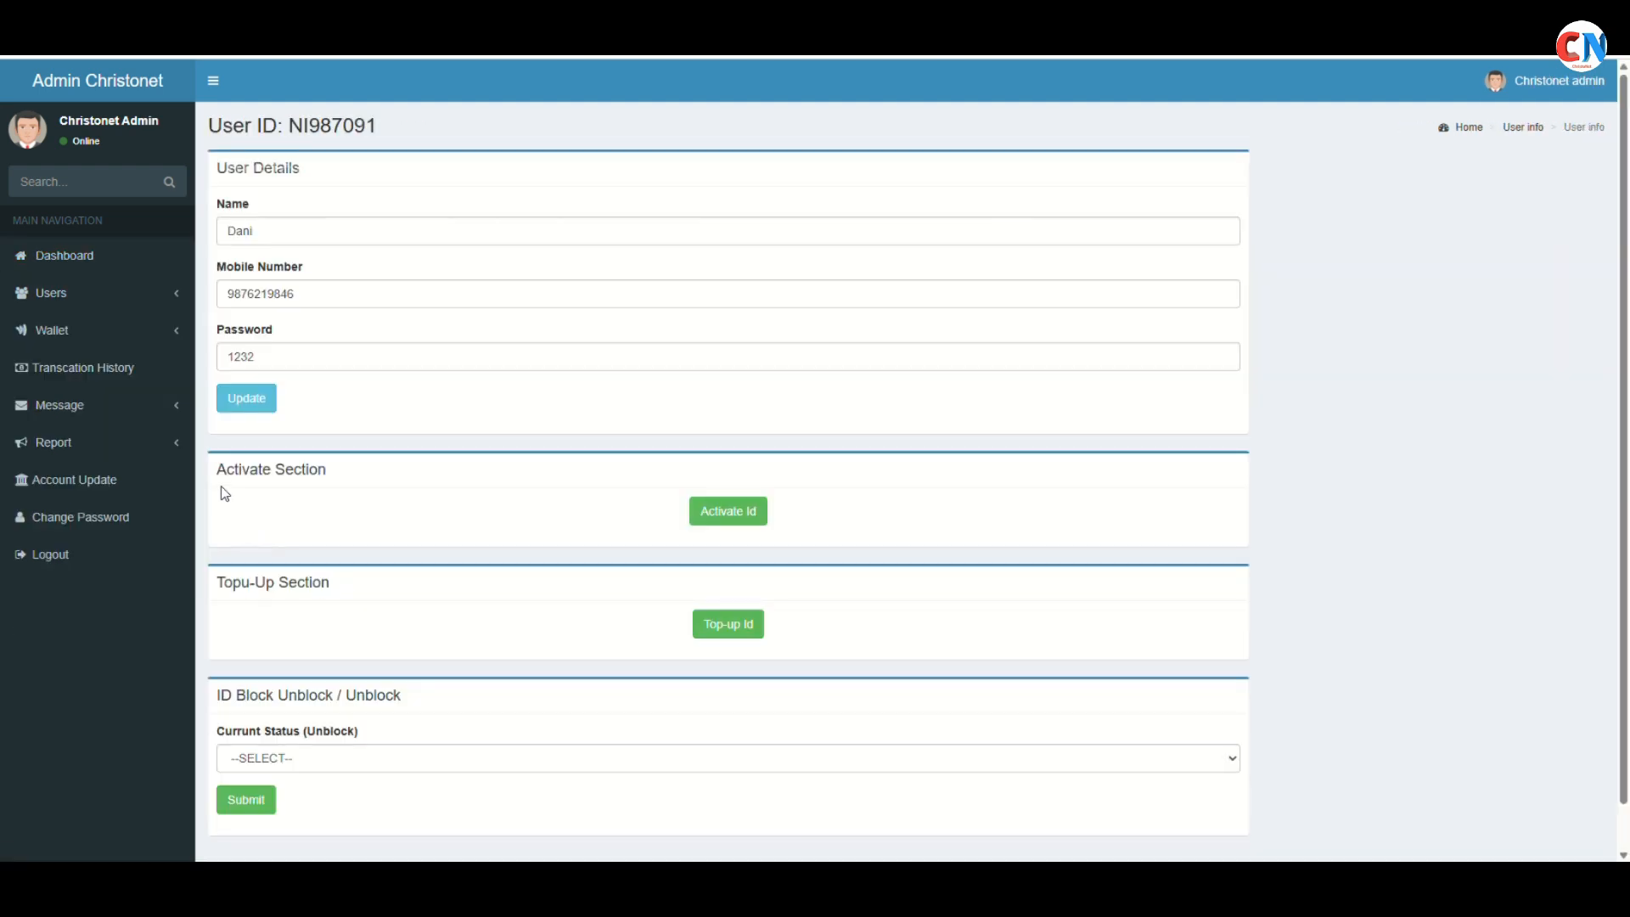
pyautogui.moveTo(223, 491); pyautogui.dragTo(397, 476)
pyautogui.click(441, 484)
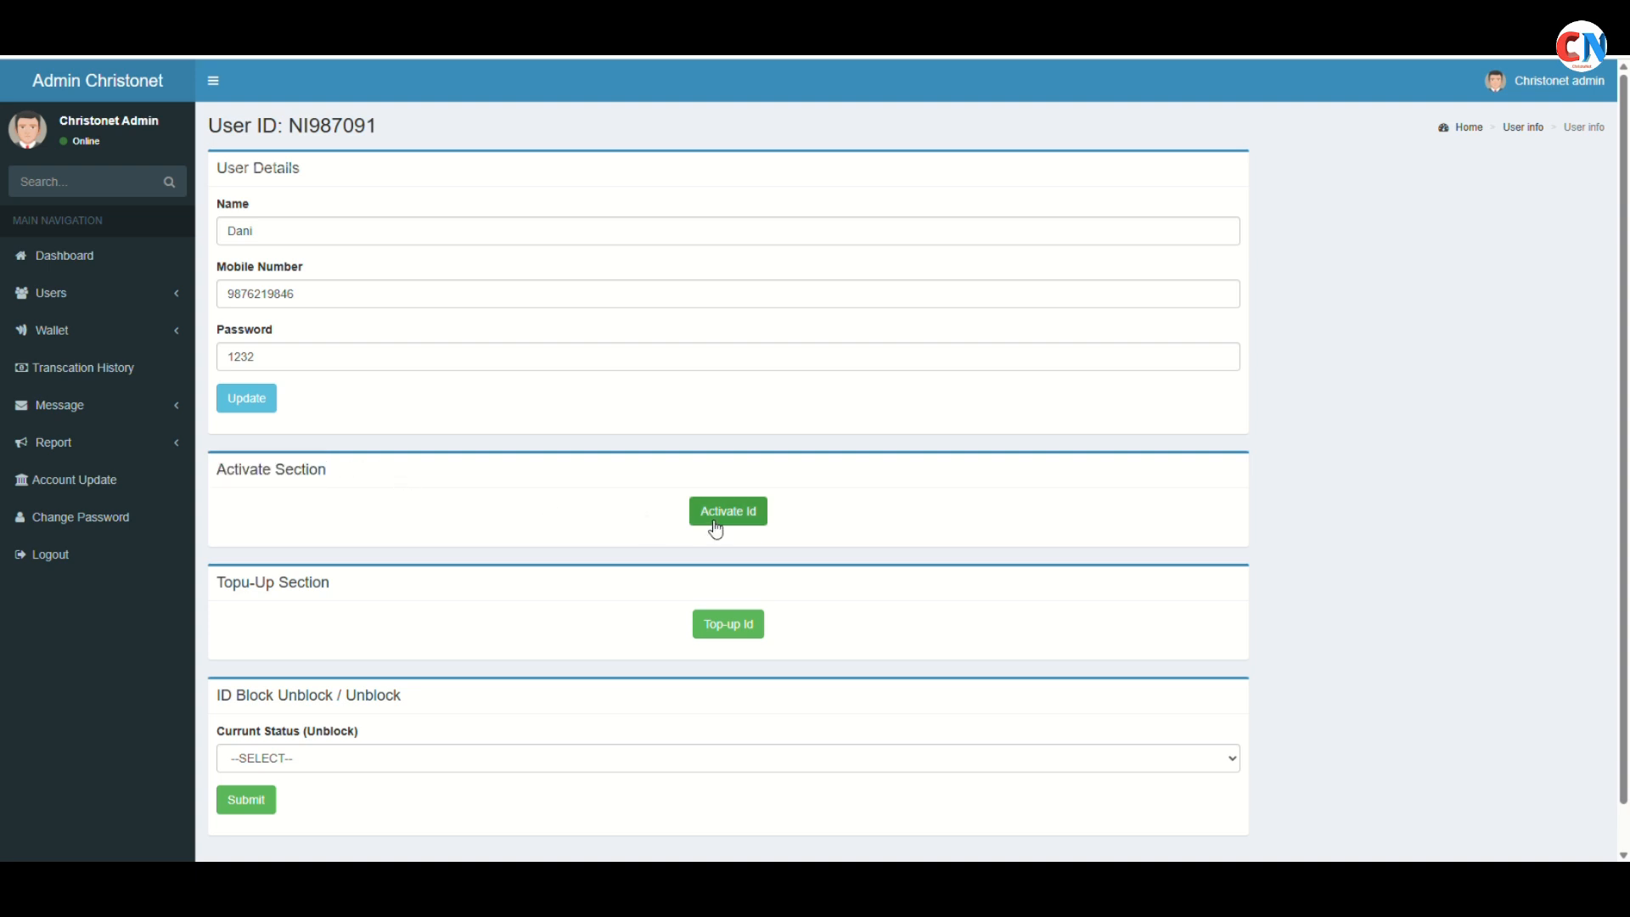
pyautogui.click(168, 273)
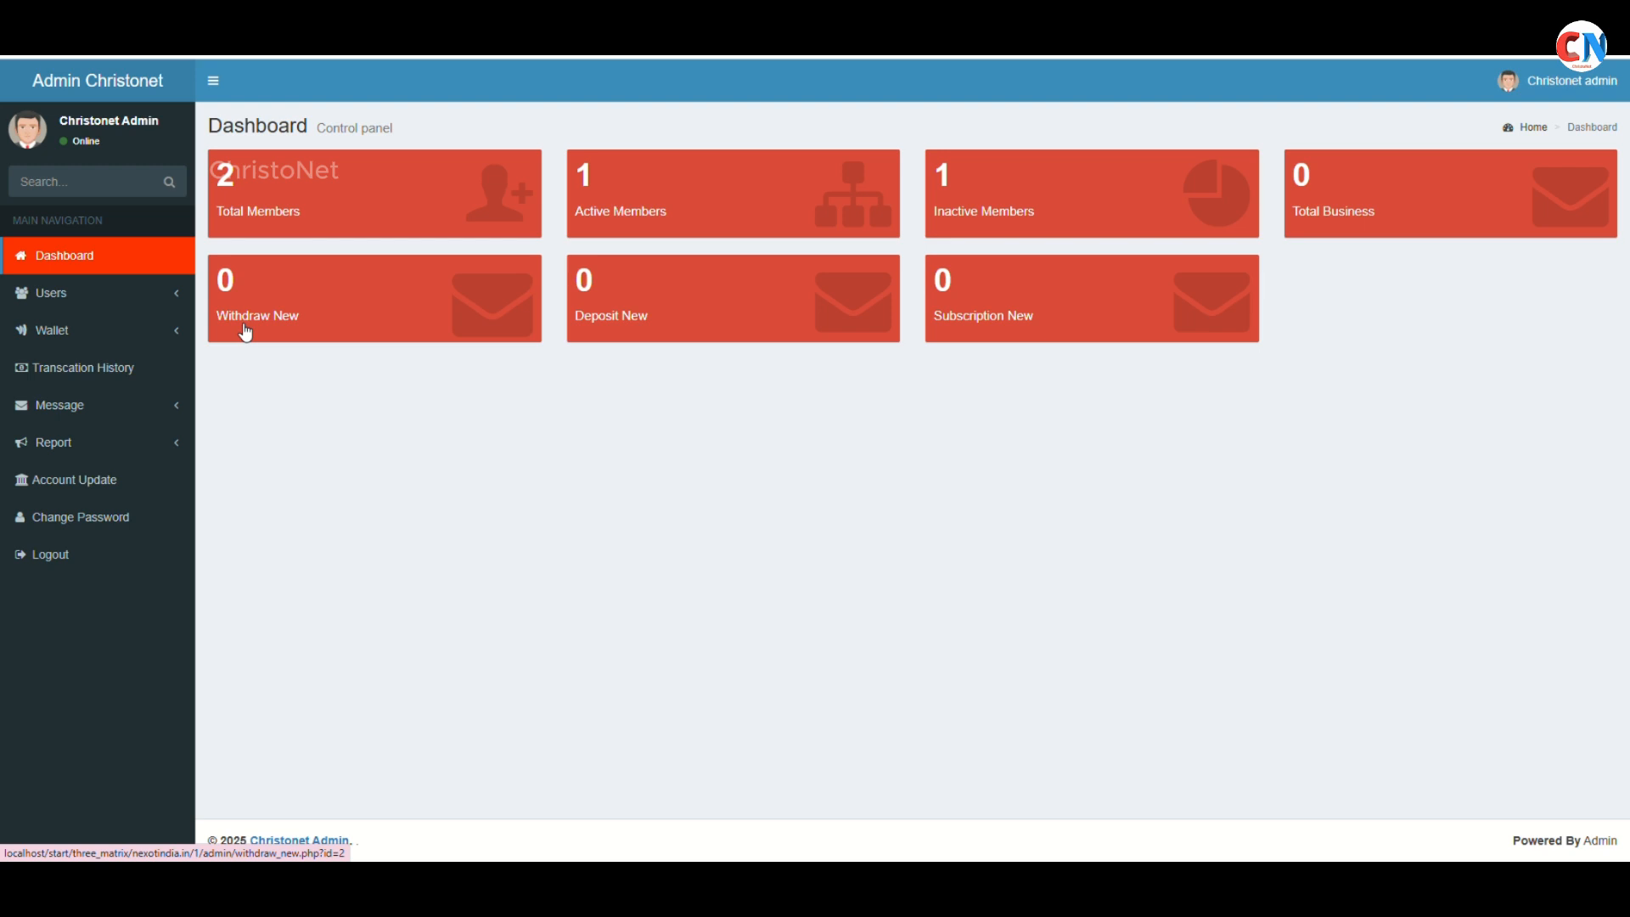
pyautogui.click(946, 222)
pyautogui.click(1538, 280)
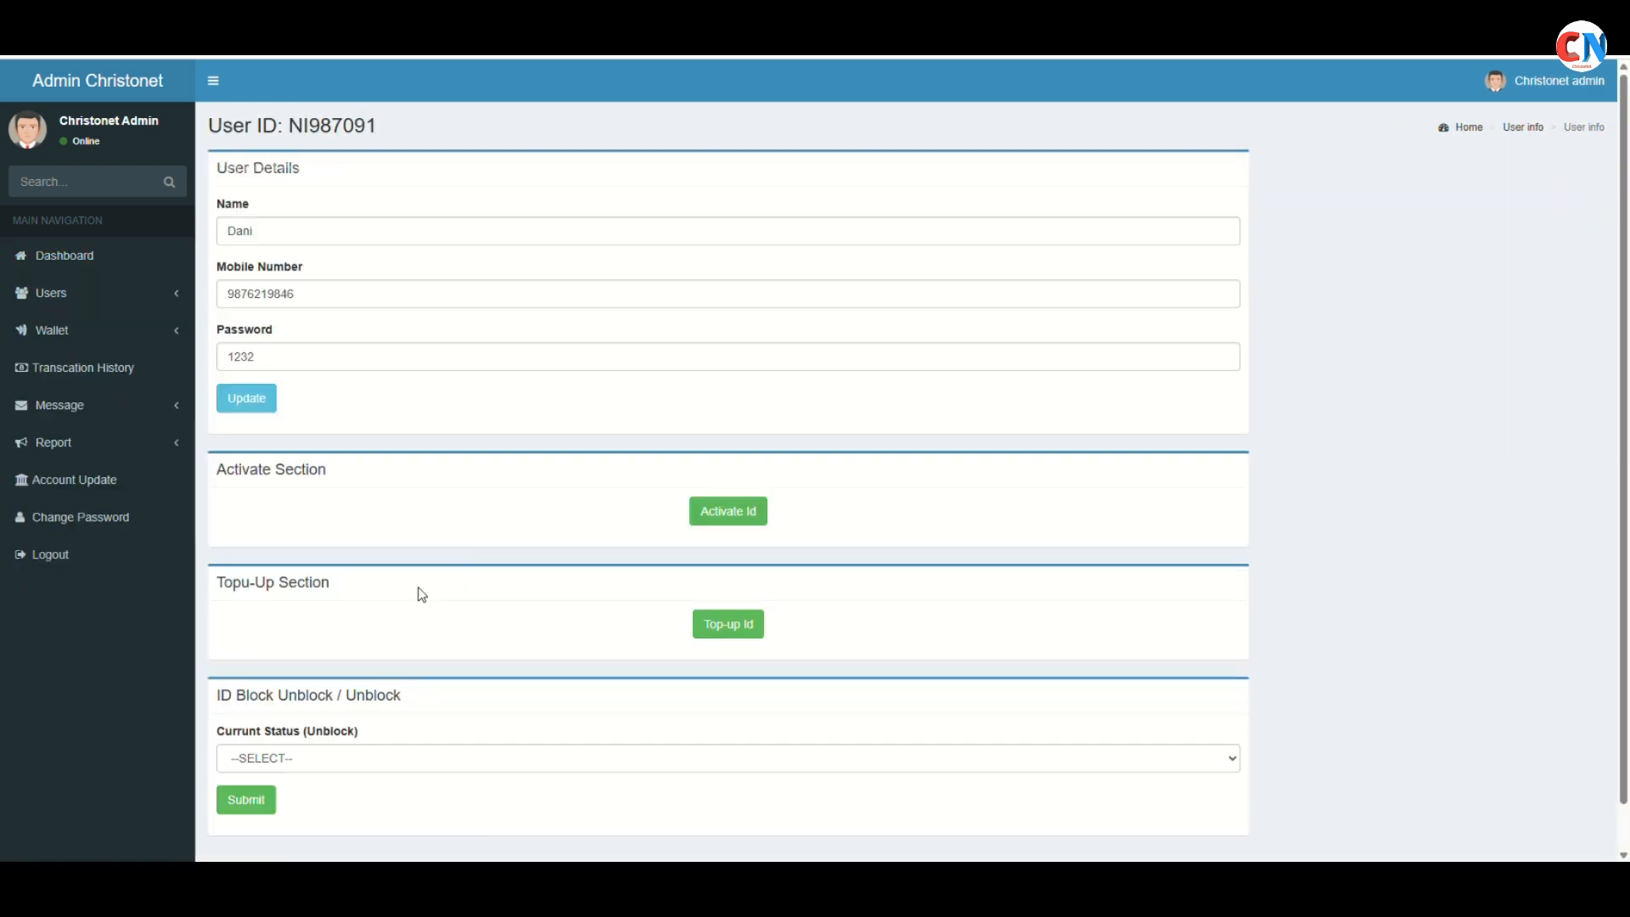
pyautogui.click(71, 258)
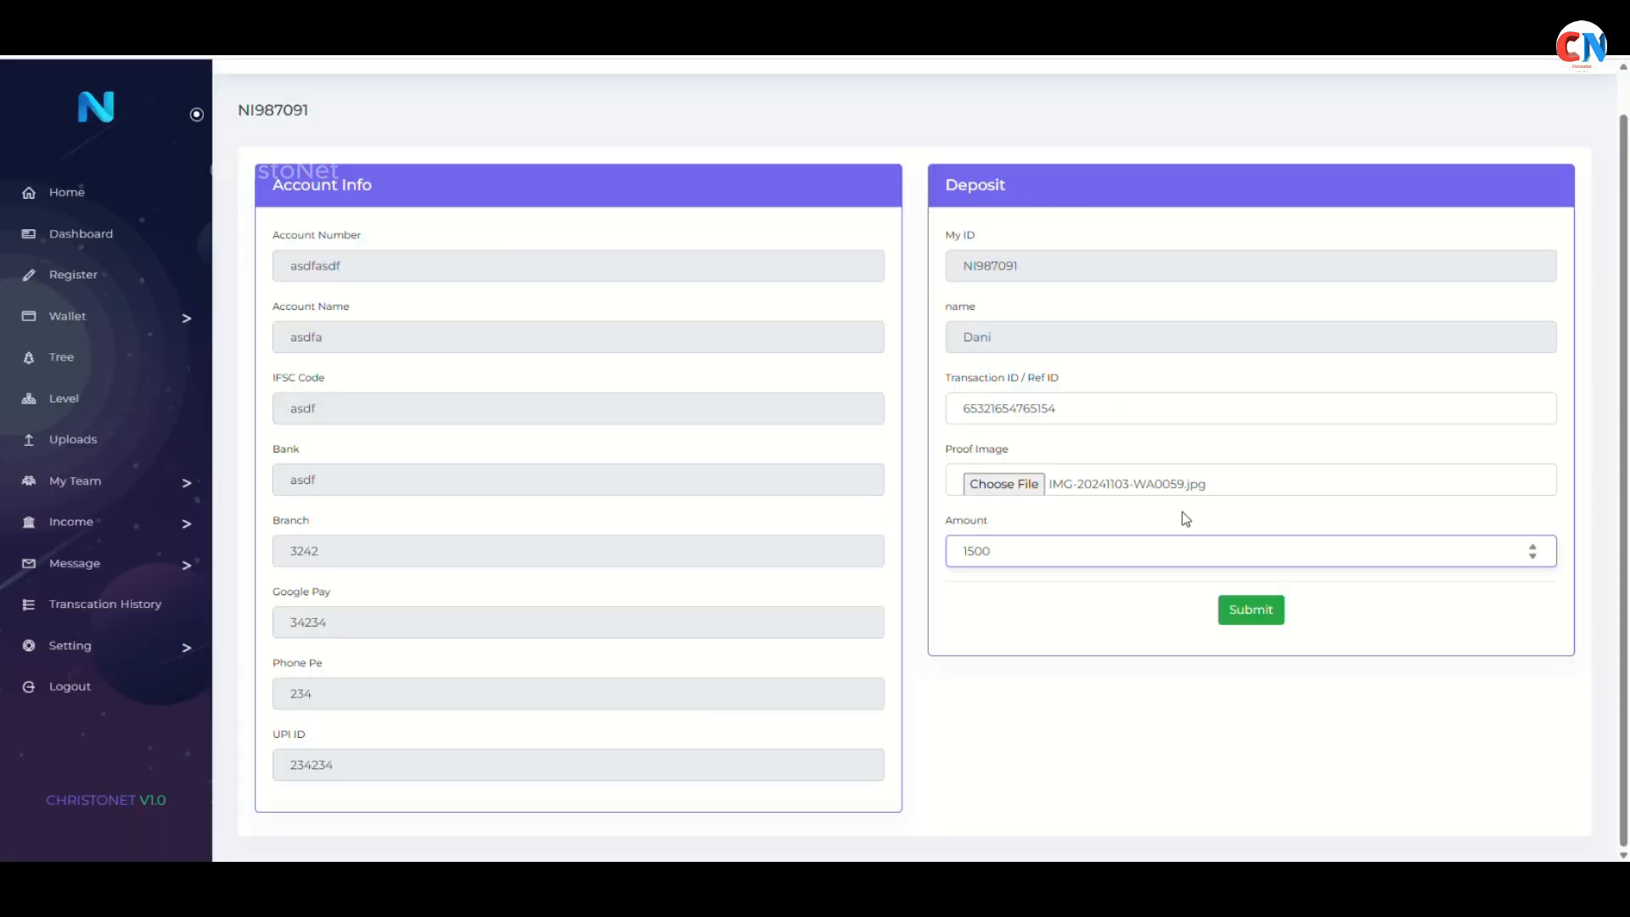
# Submit the member's 1500 deposit and dismiss the success message
pyautogui.click(1263, 618)
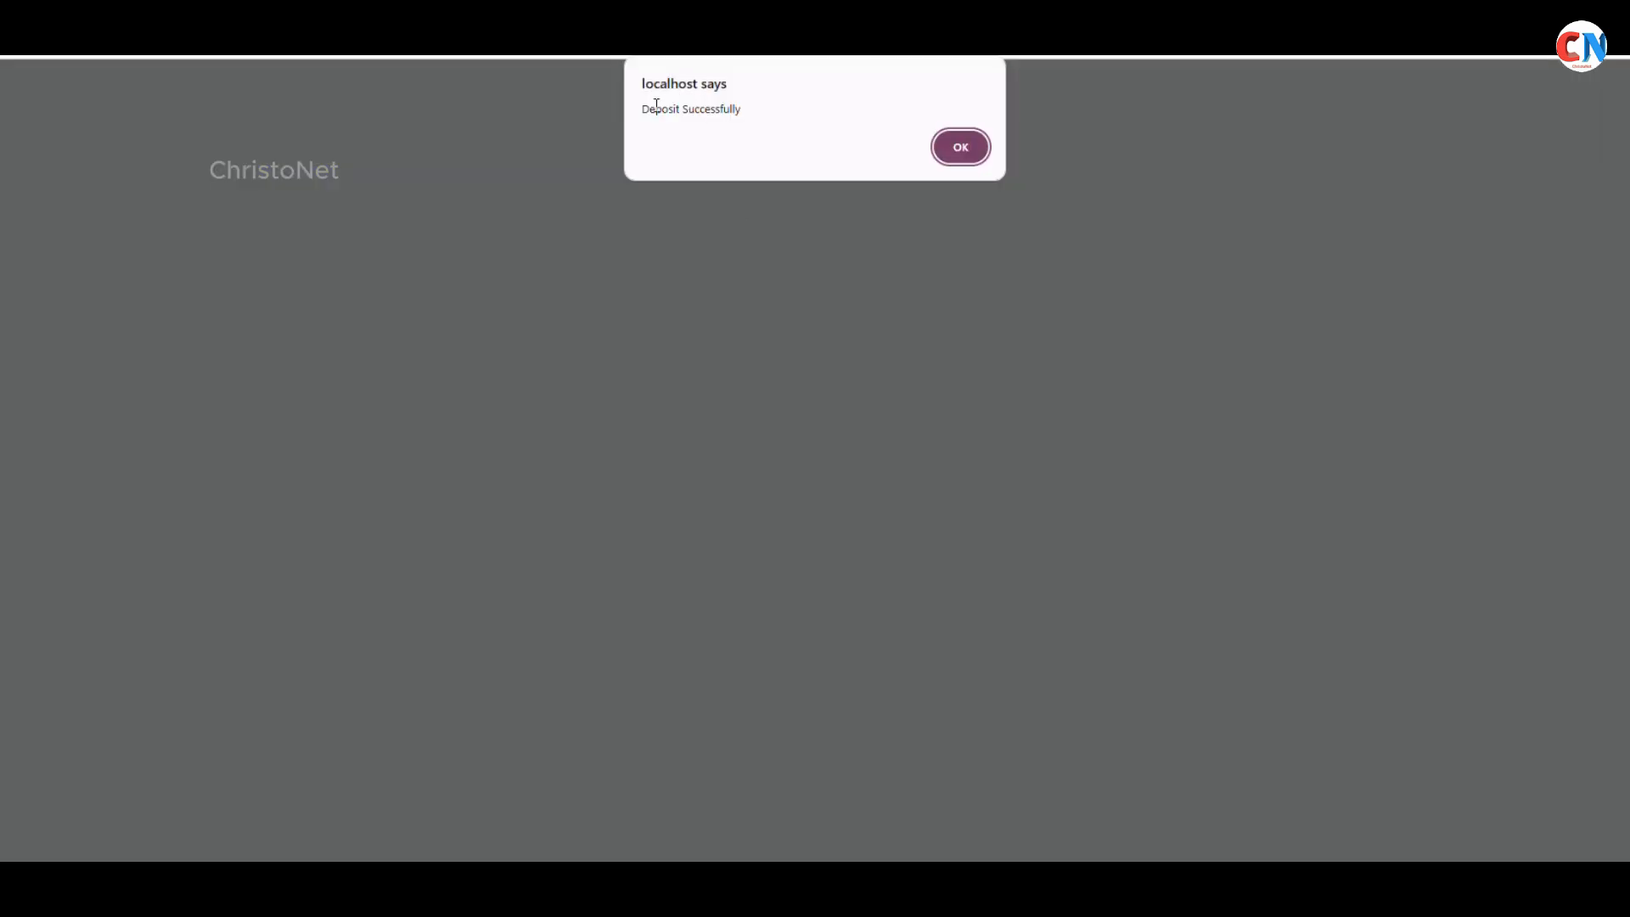
pyautogui.click(960, 148)
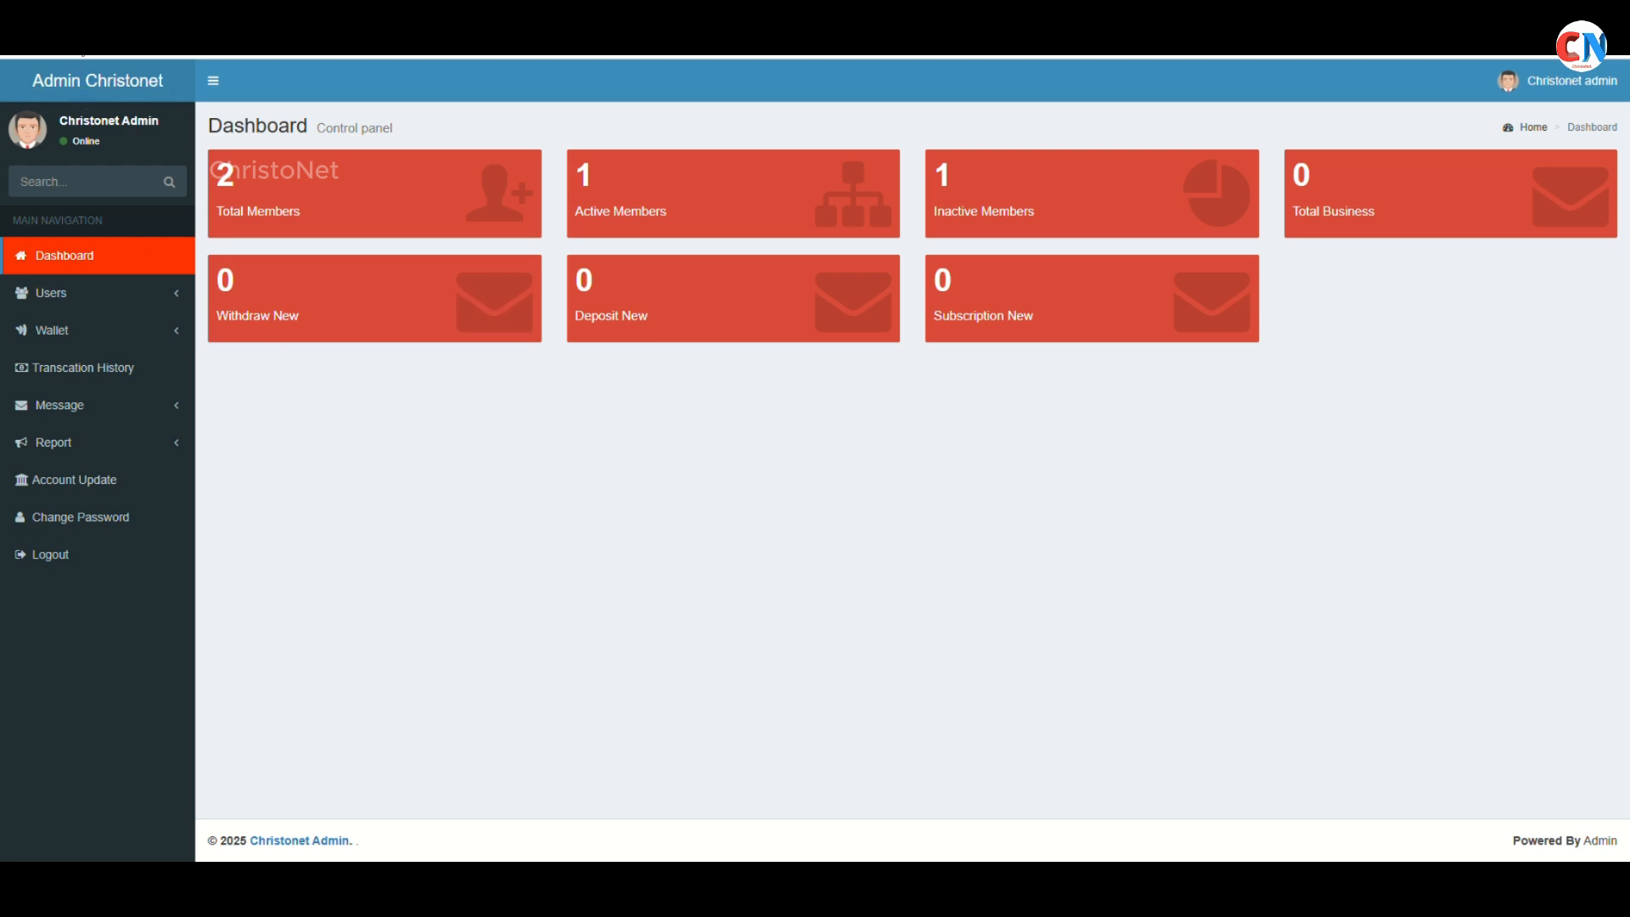
pyautogui.click(646, 321)
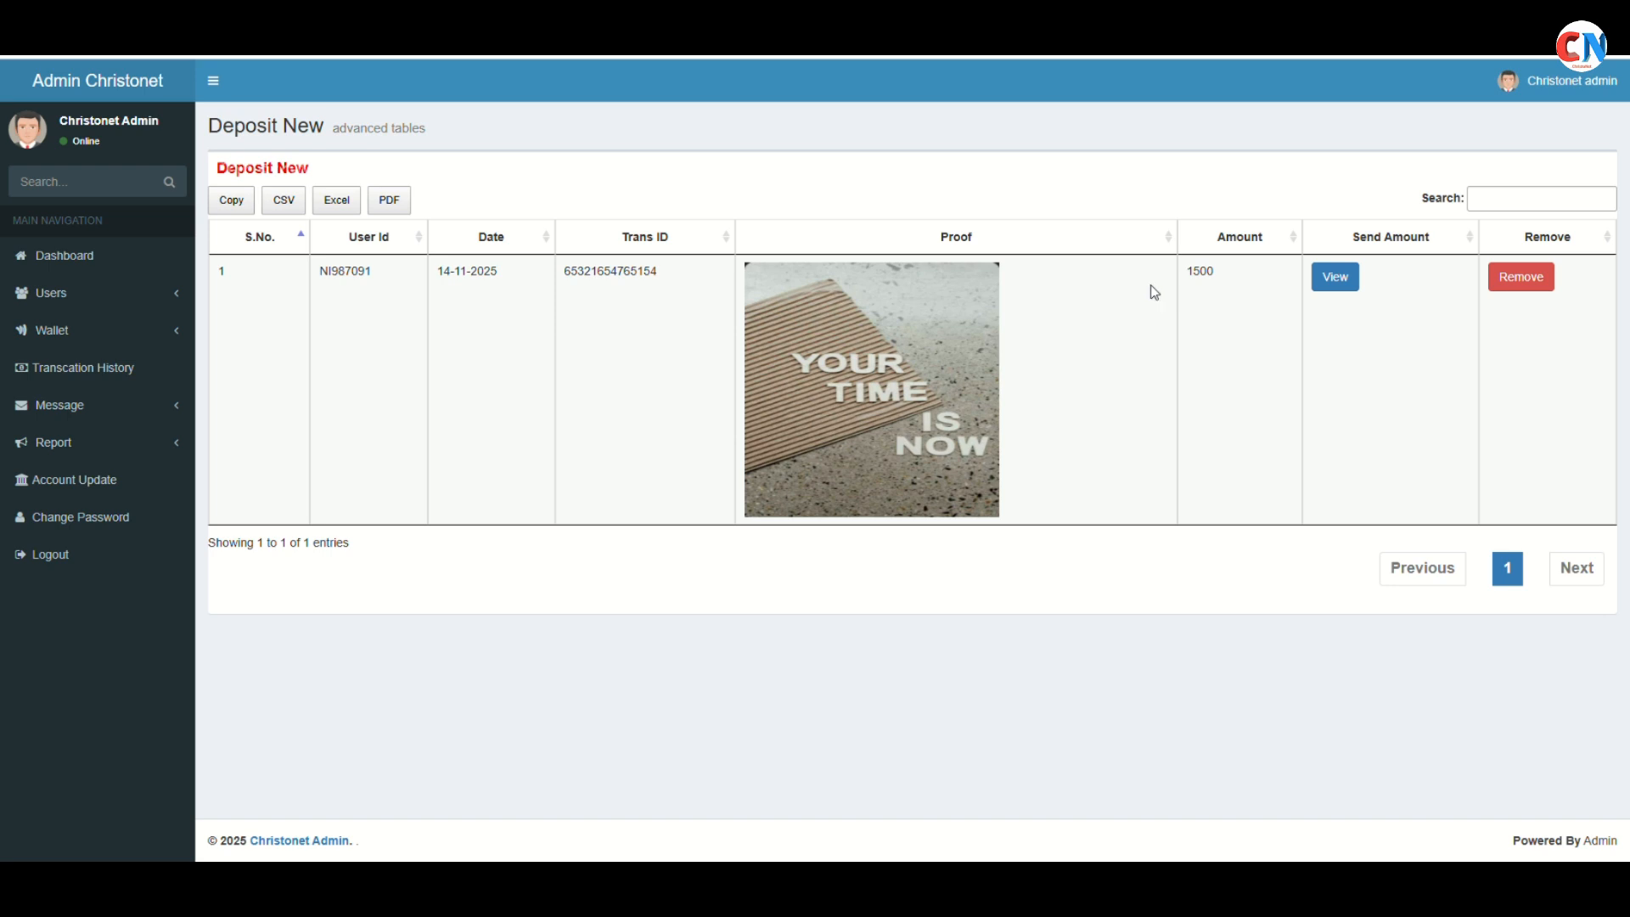
pyautogui.doubleClick(324, 270)
pyautogui.click(1335, 277)
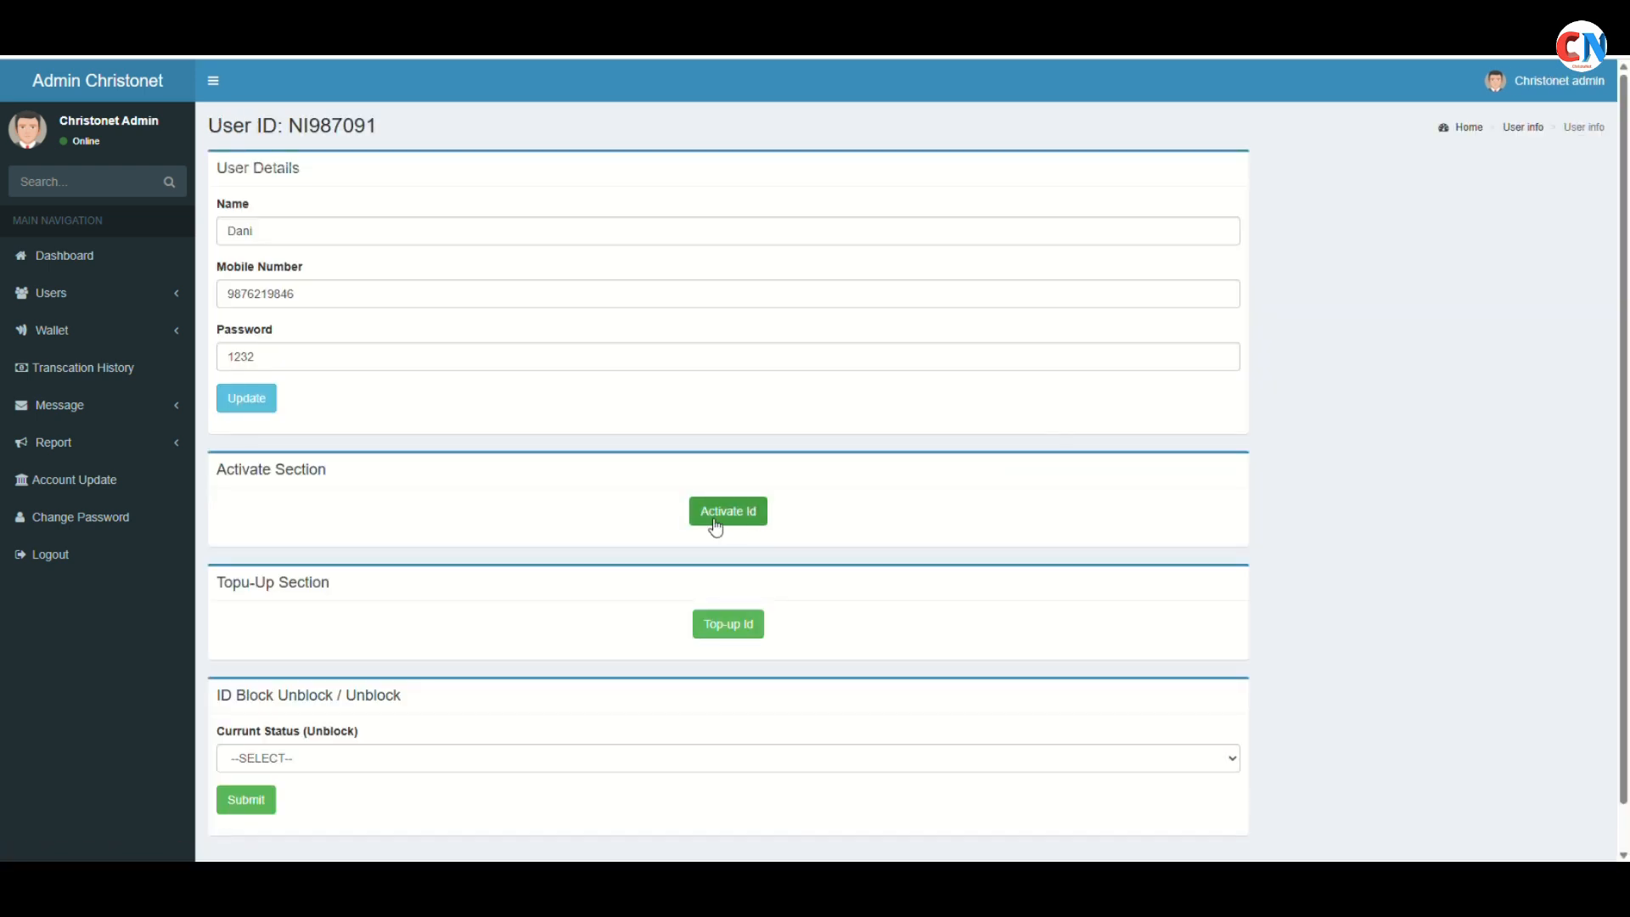
pyautogui.moveTo(219, 475); pyautogui.dragTo(395, 477)
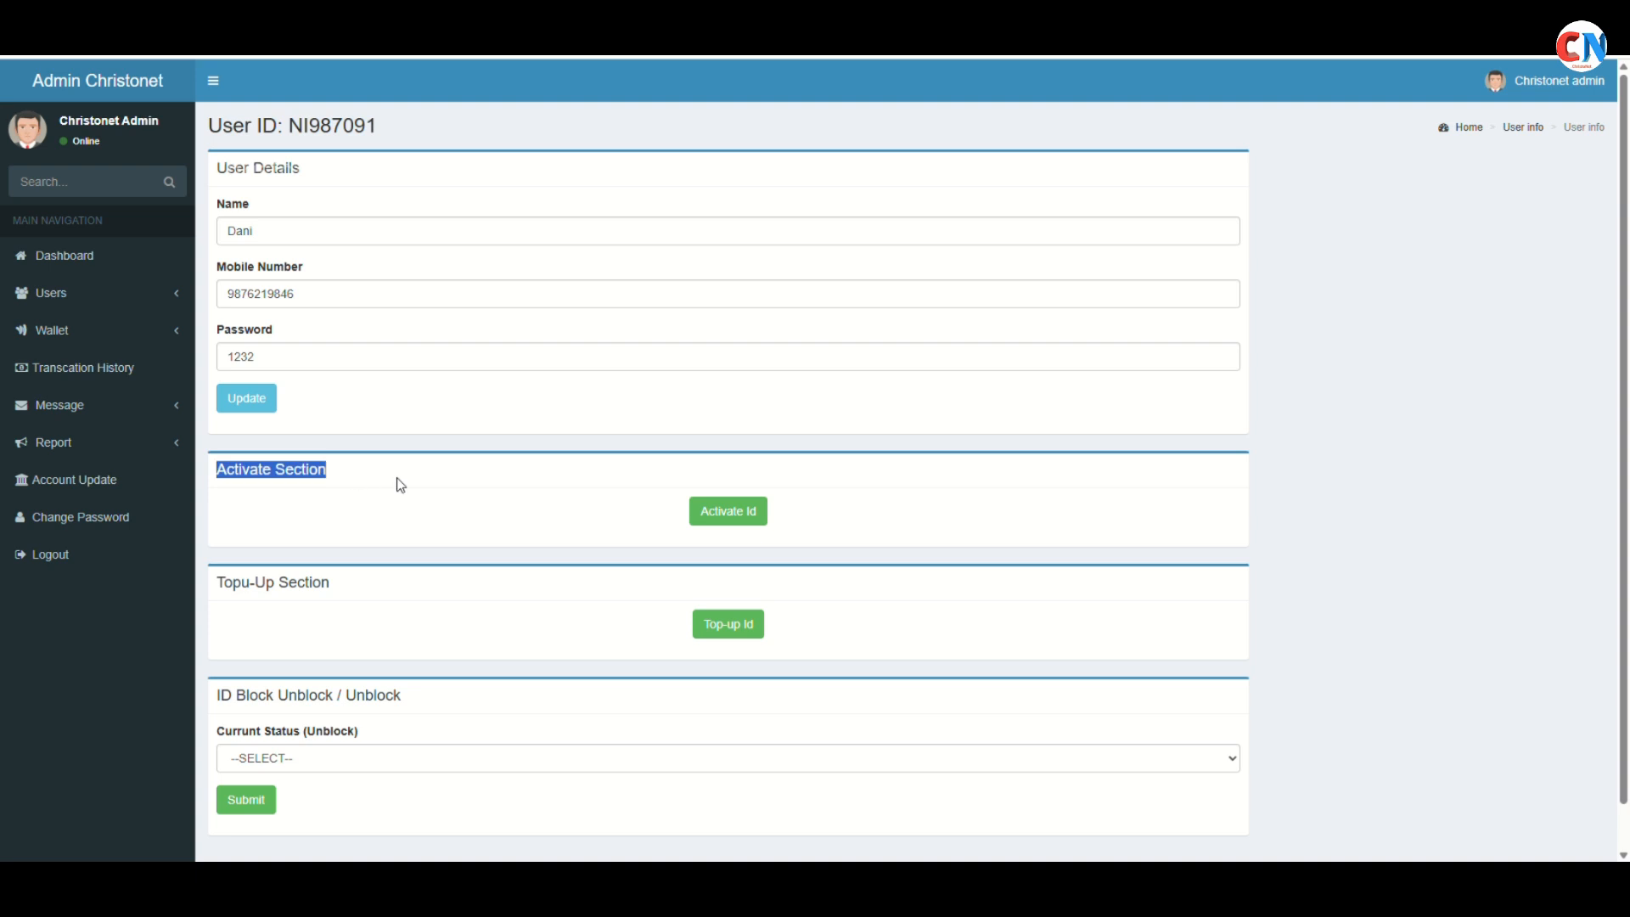
pyautogui.click(397, 478)
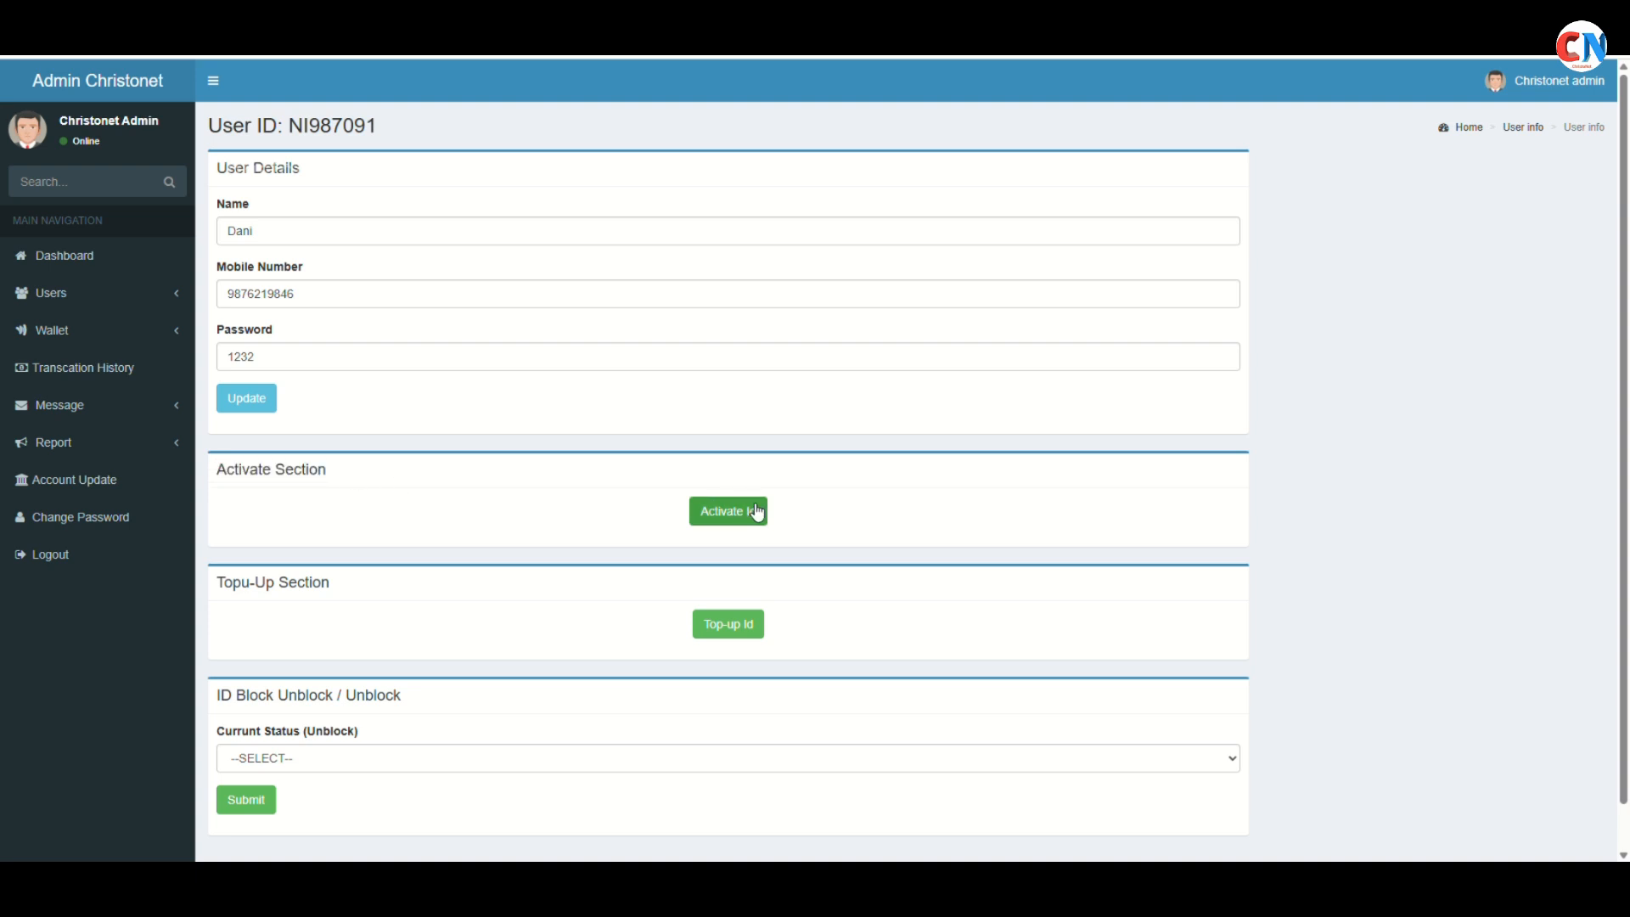
# Activate NI987091's ID, confirming the prompt and the 'Activate Successfully' alert
pyautogui.click(757, 512)
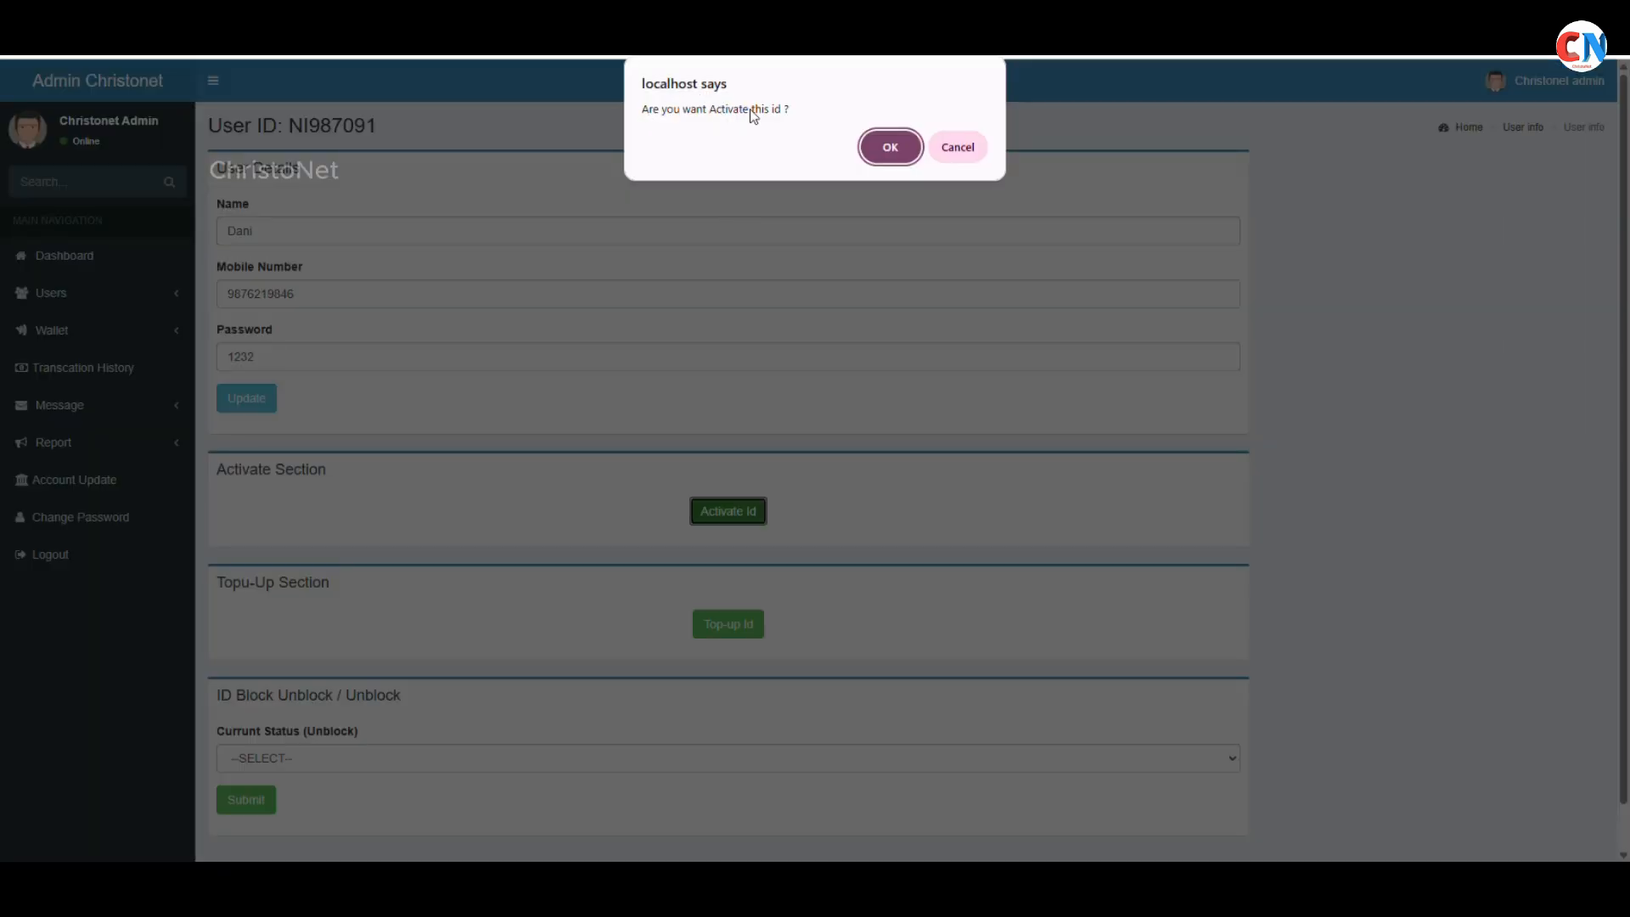
pyautogui.click(900, 151)
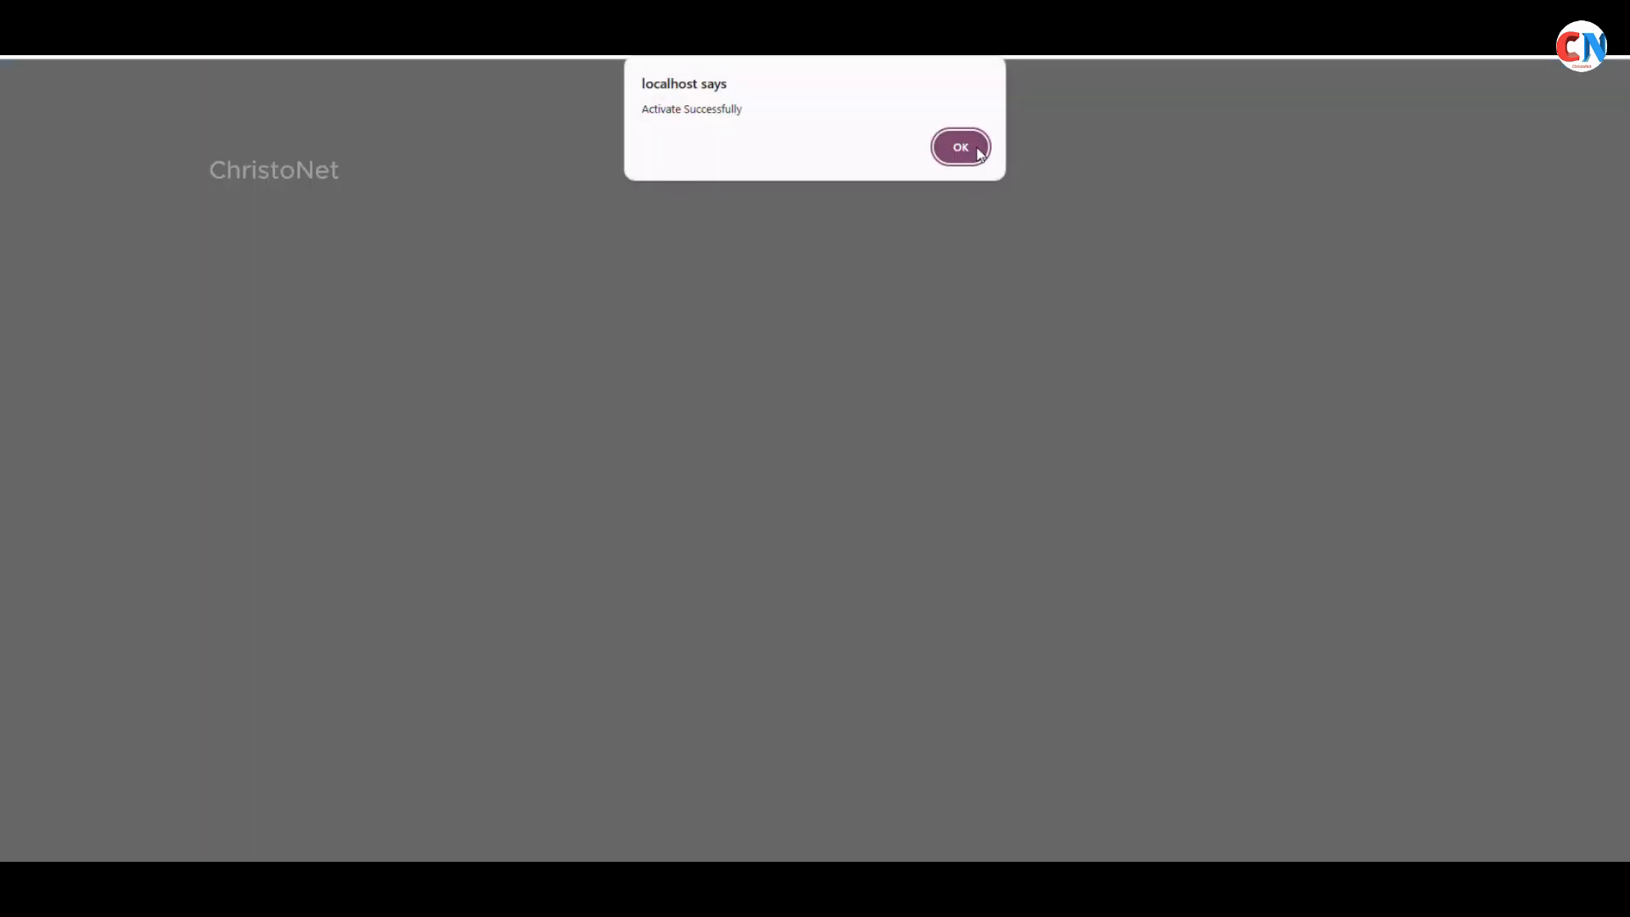
pyautogui.click(974, 152)
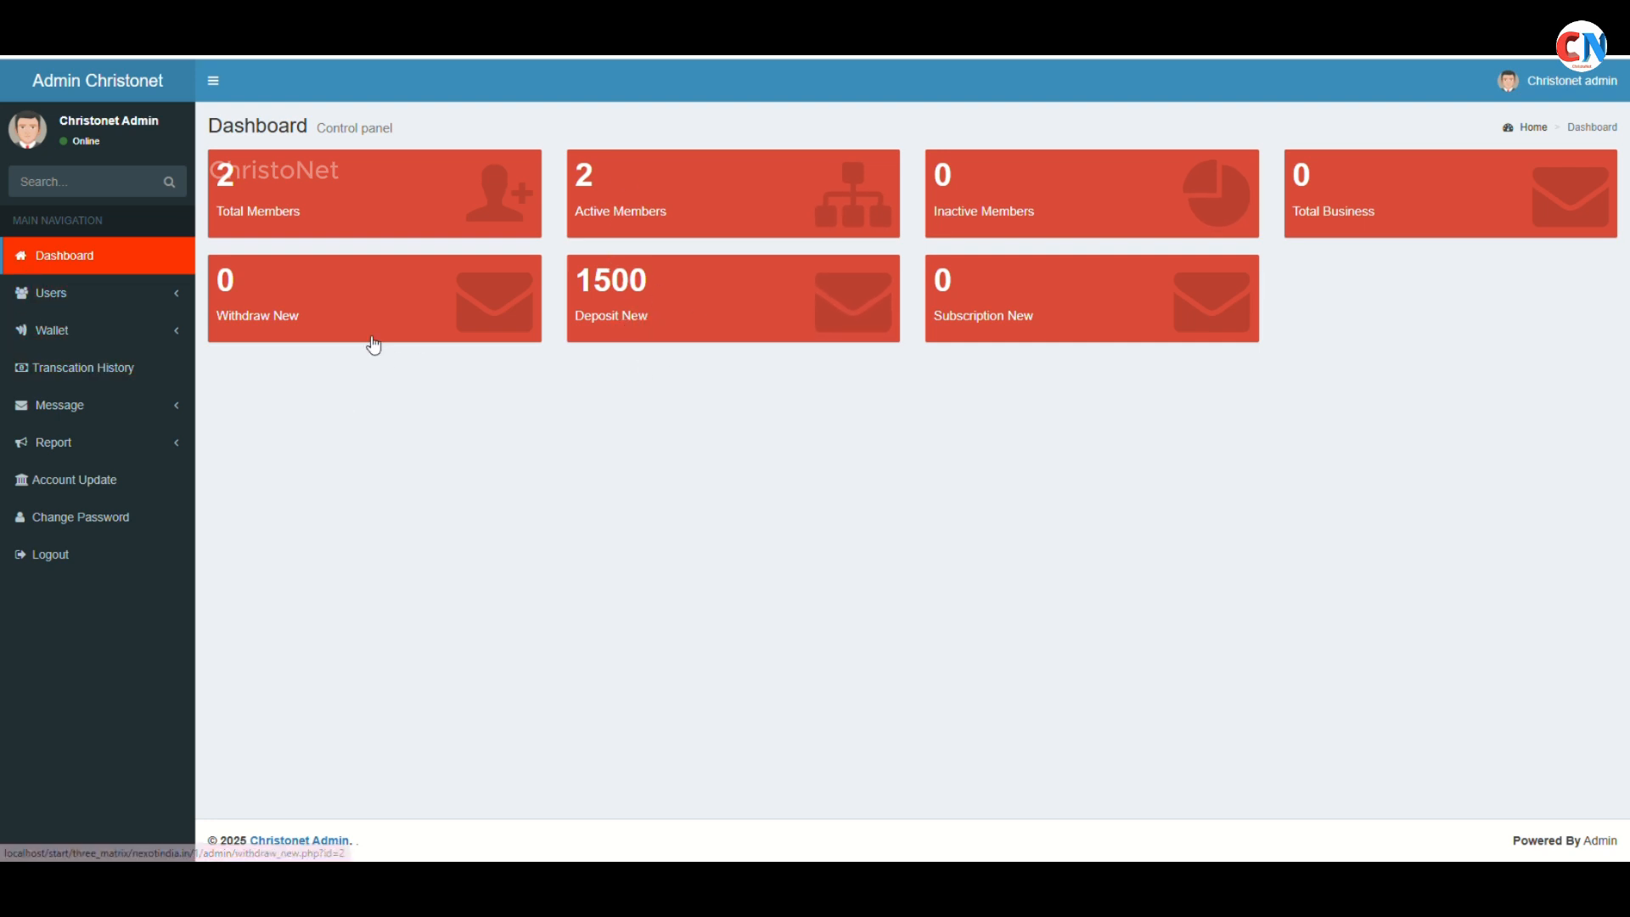
pyautogui.click(759, 303)
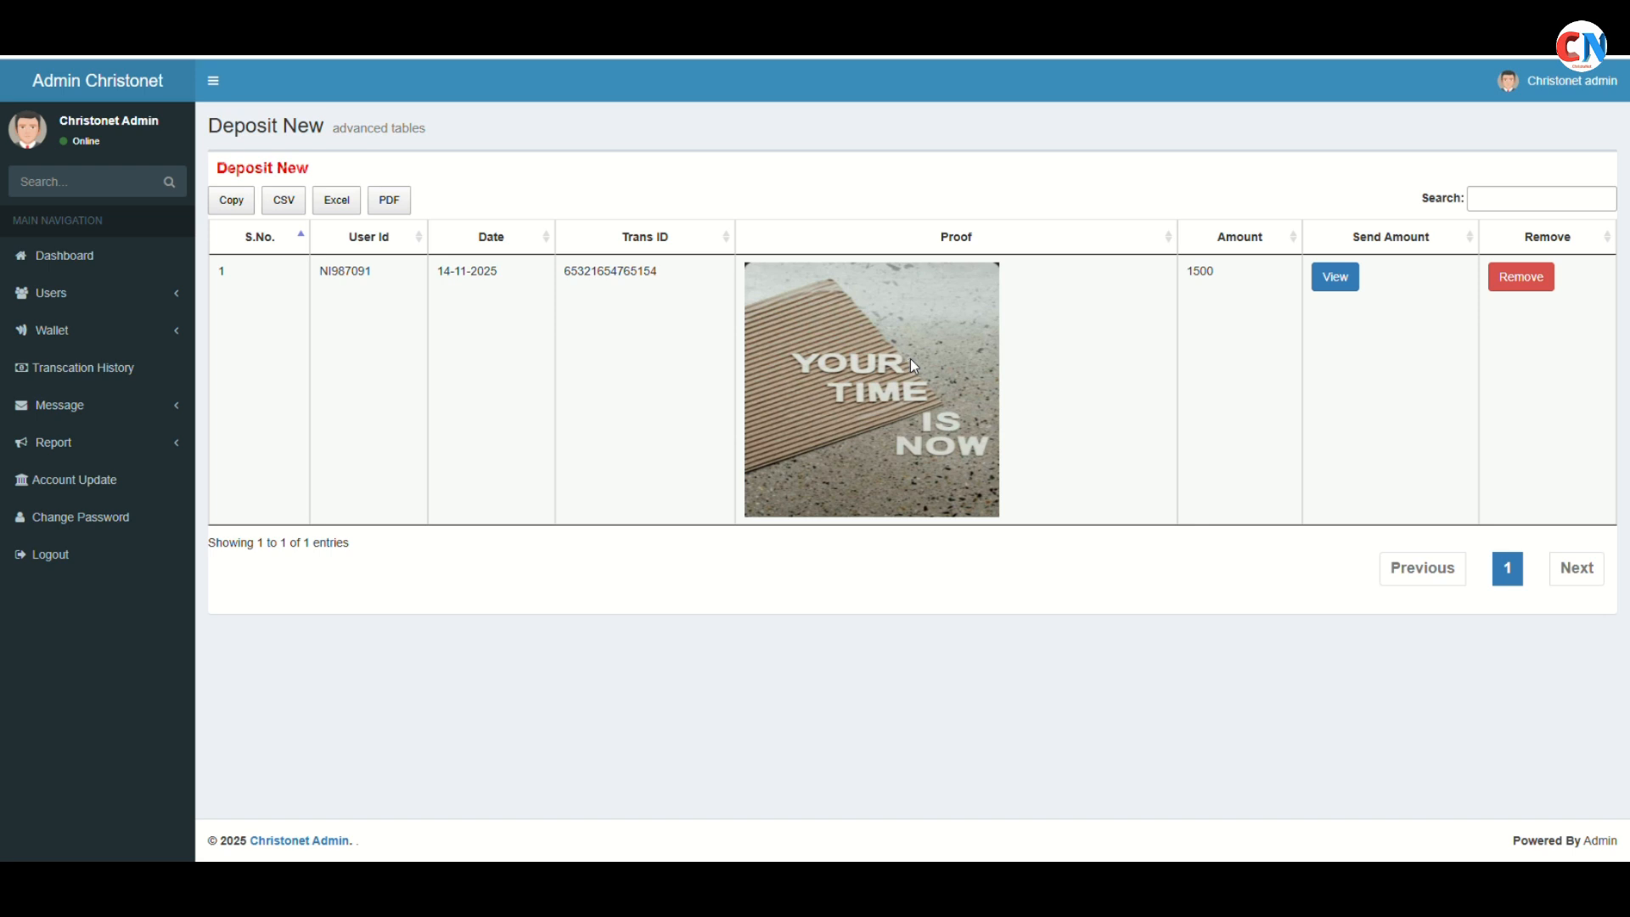
pyautogui.click(1337, 280)
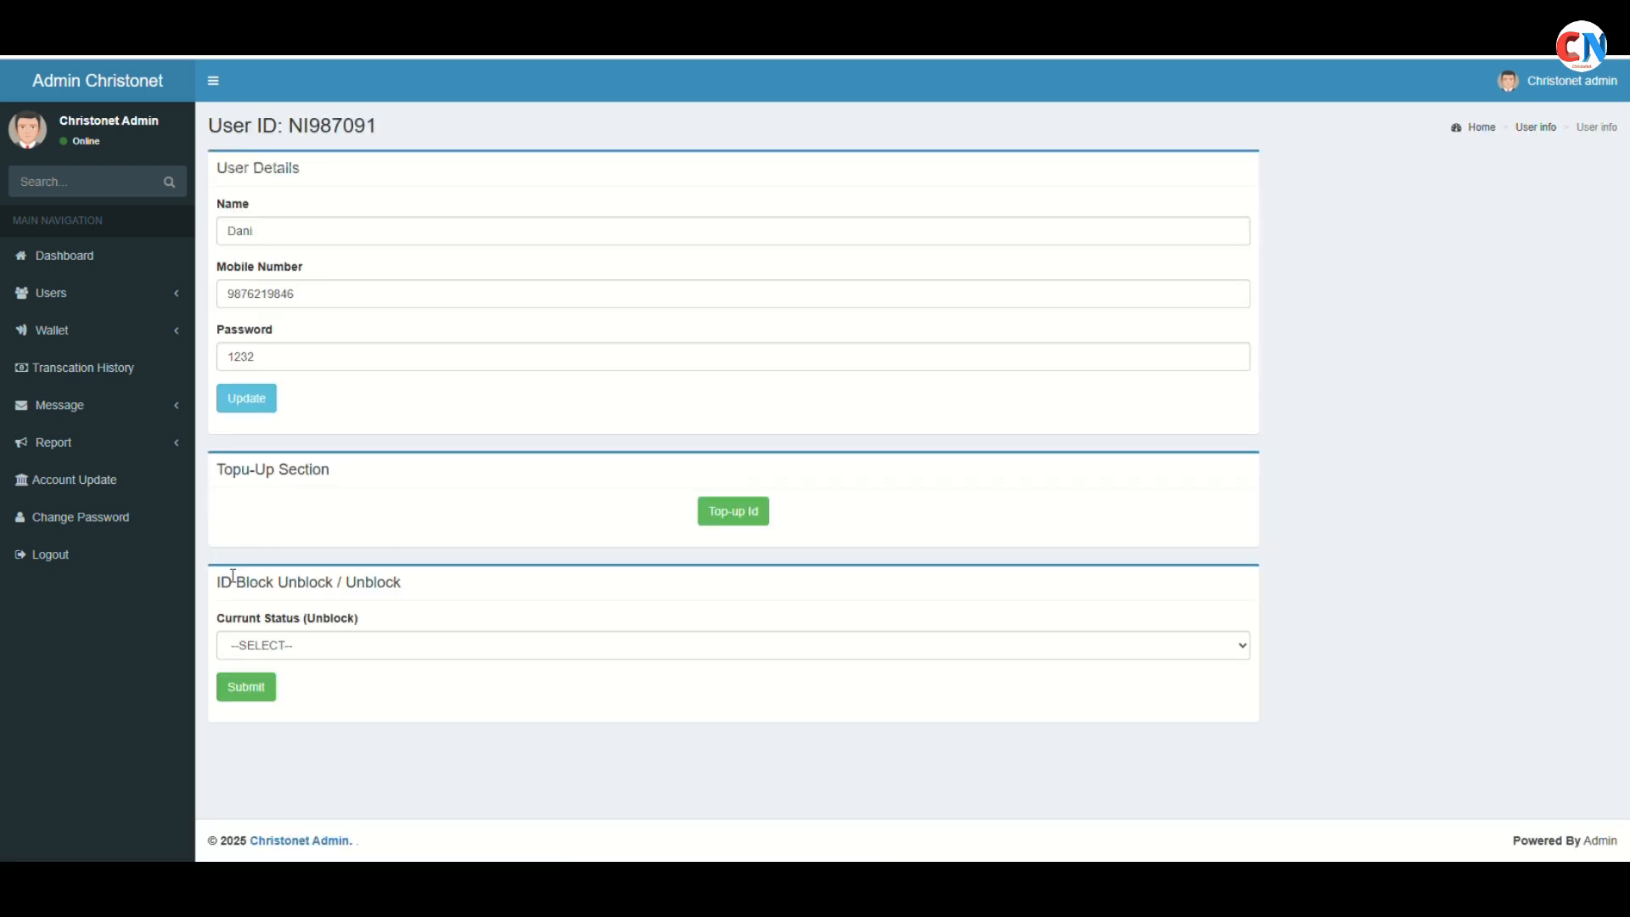
pyautogui.moveTo(217, 469); pyautogui.dragTo(356, 481)
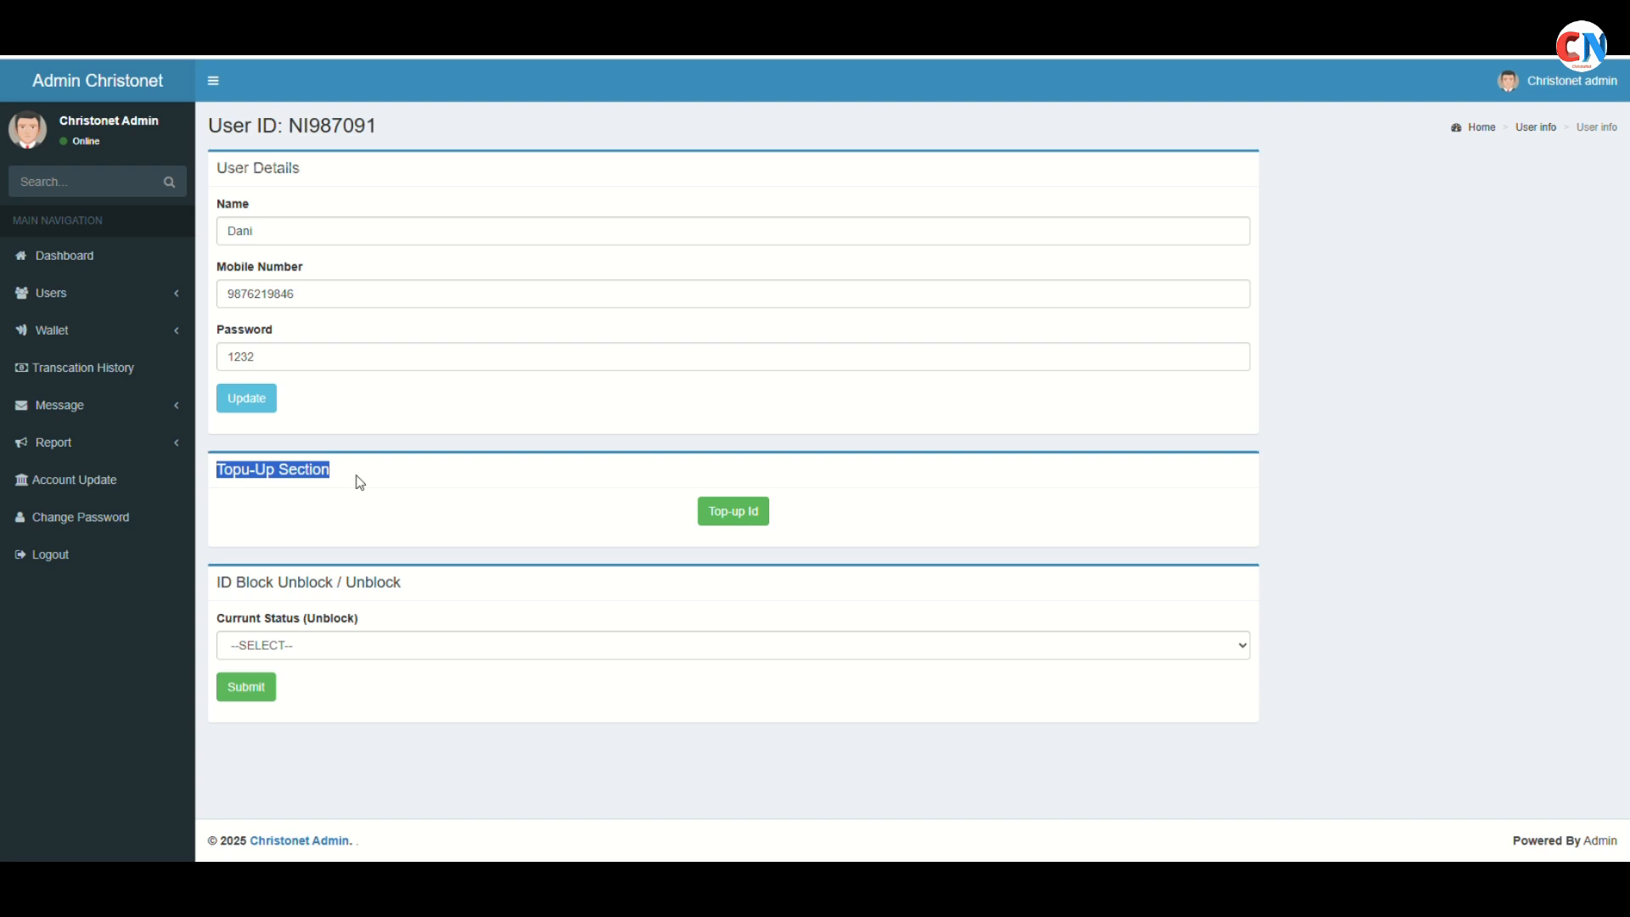
pyautogui.click(99, 266)
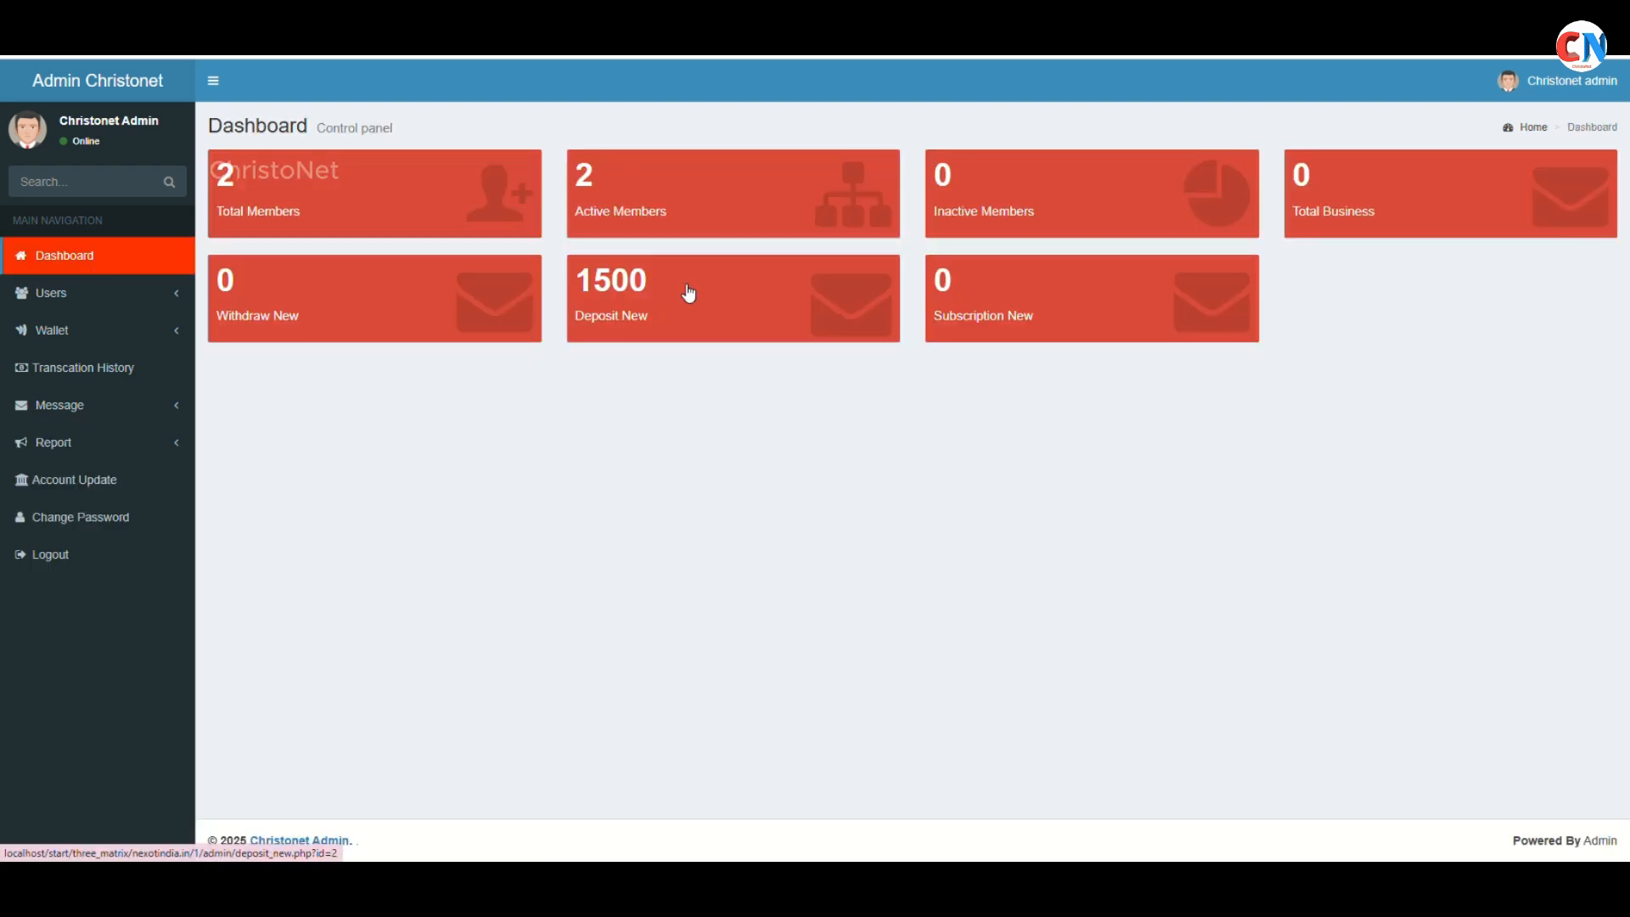
pyautogui.click(638, 323)
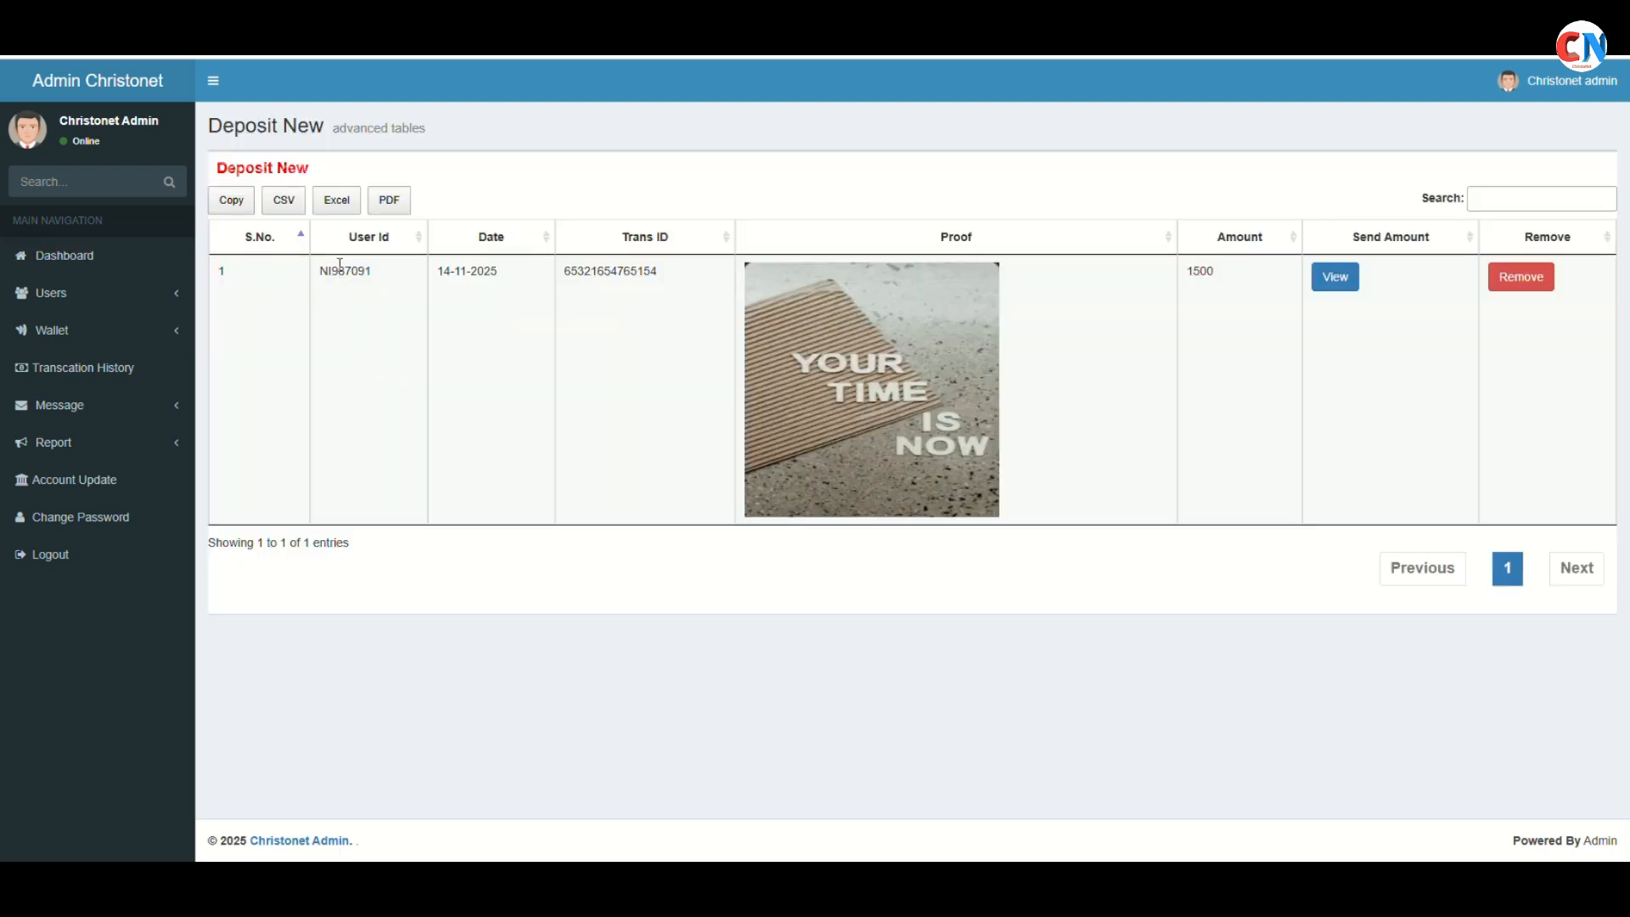
pyautogui.moveTo(318, 271); pyautogui.dragTo(373, 272)
pyautogui.click(1545, 286)
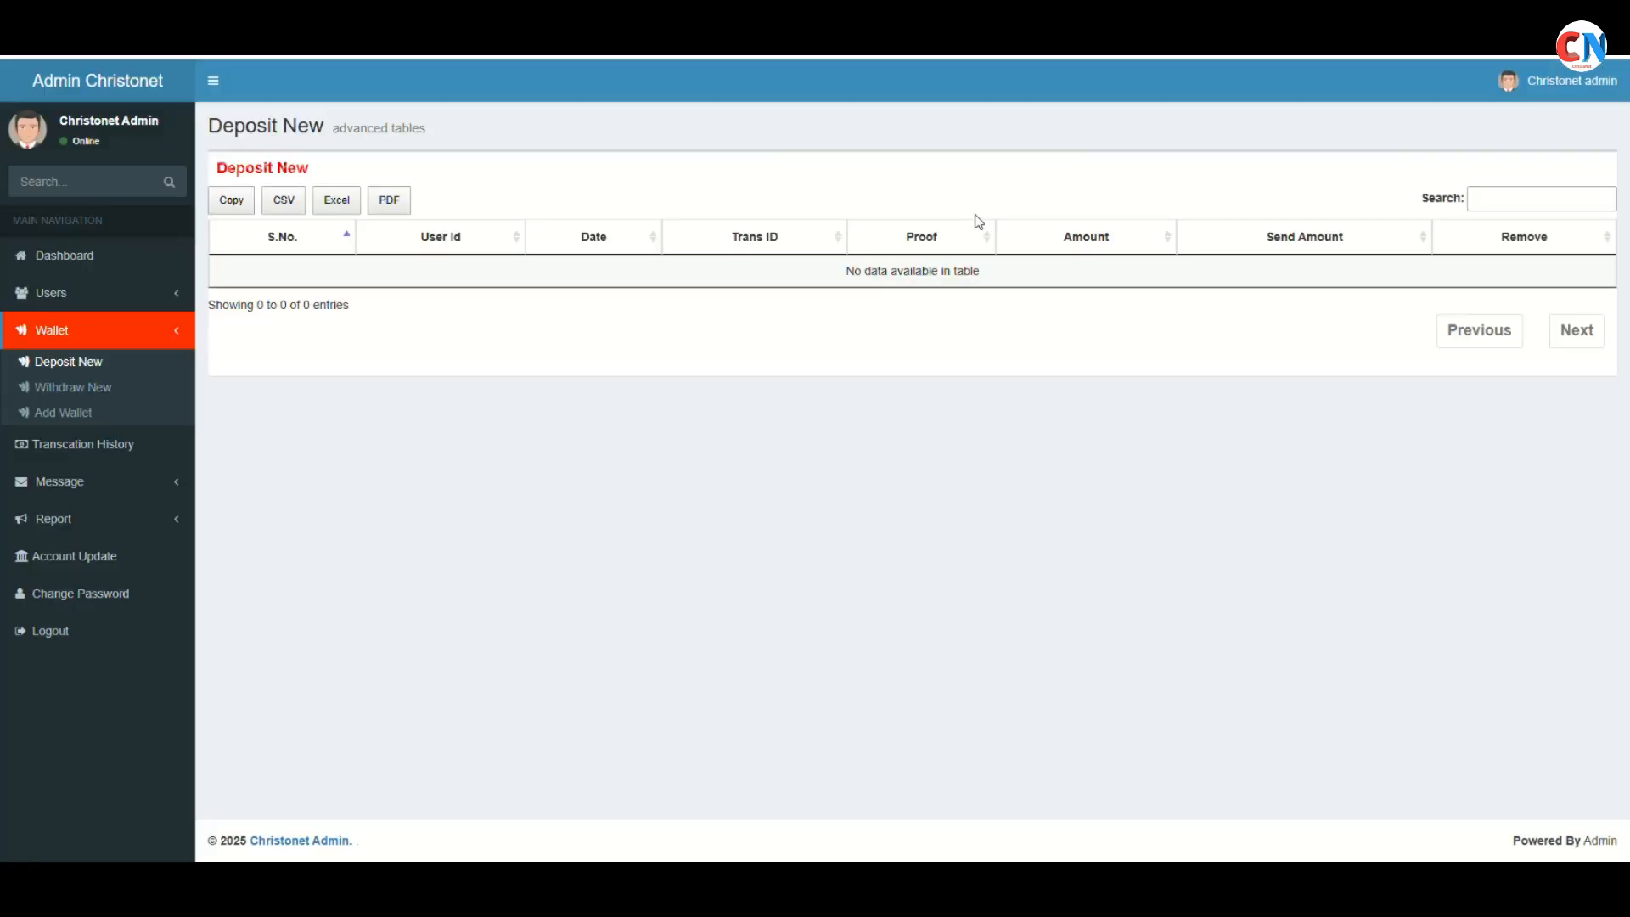
pyautogui.click(106, 257)
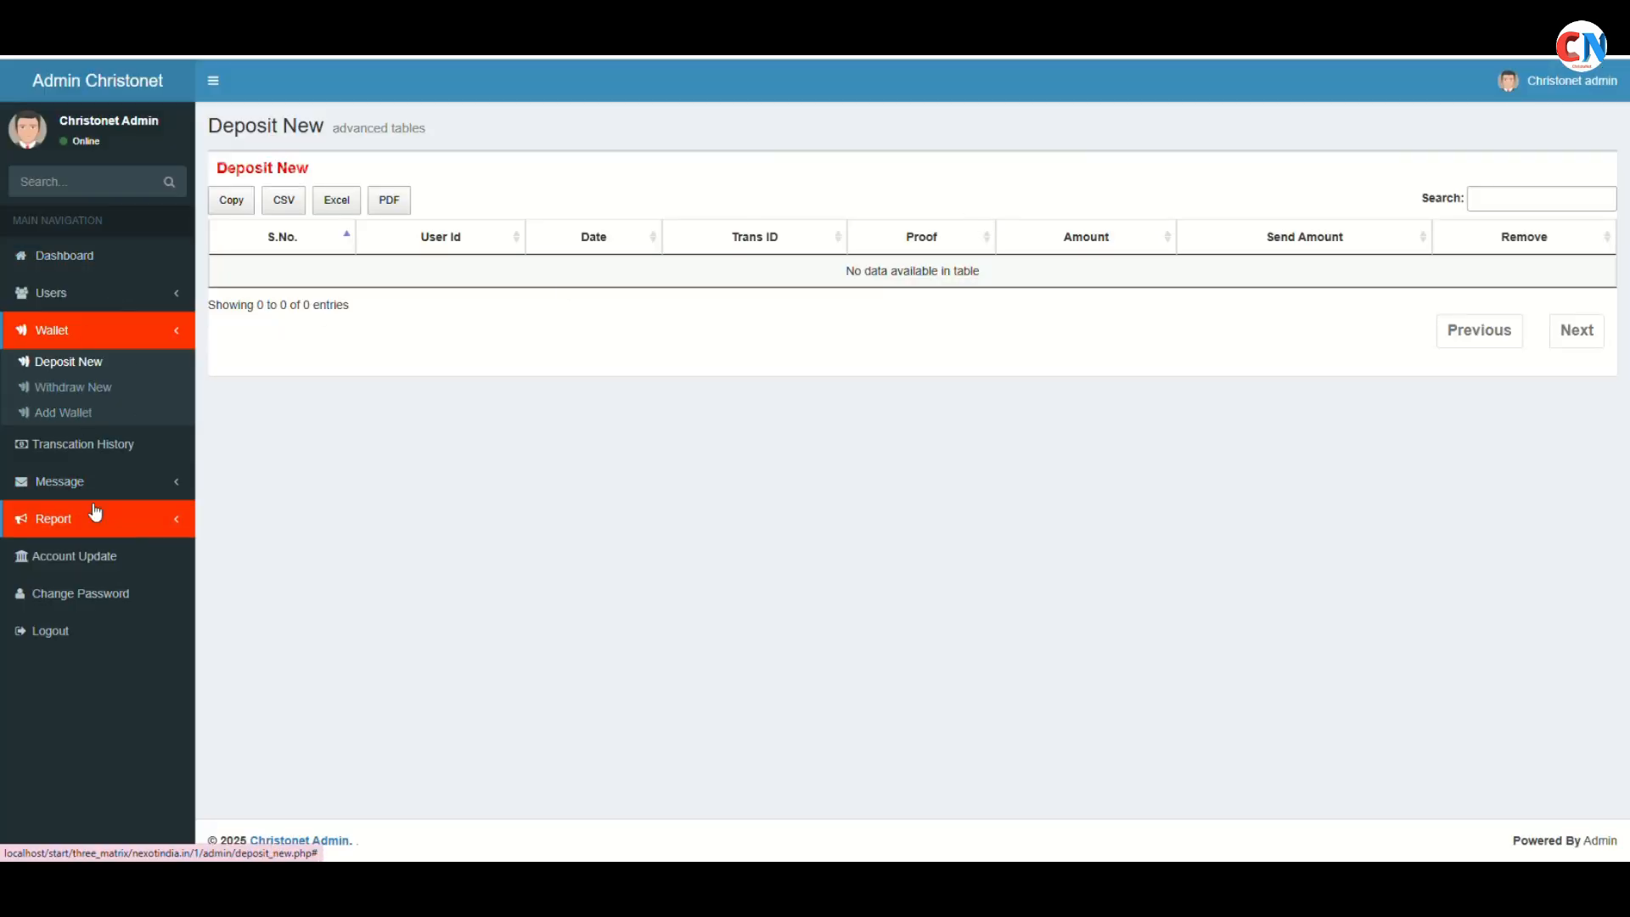
pyautogui.click(52, 443)
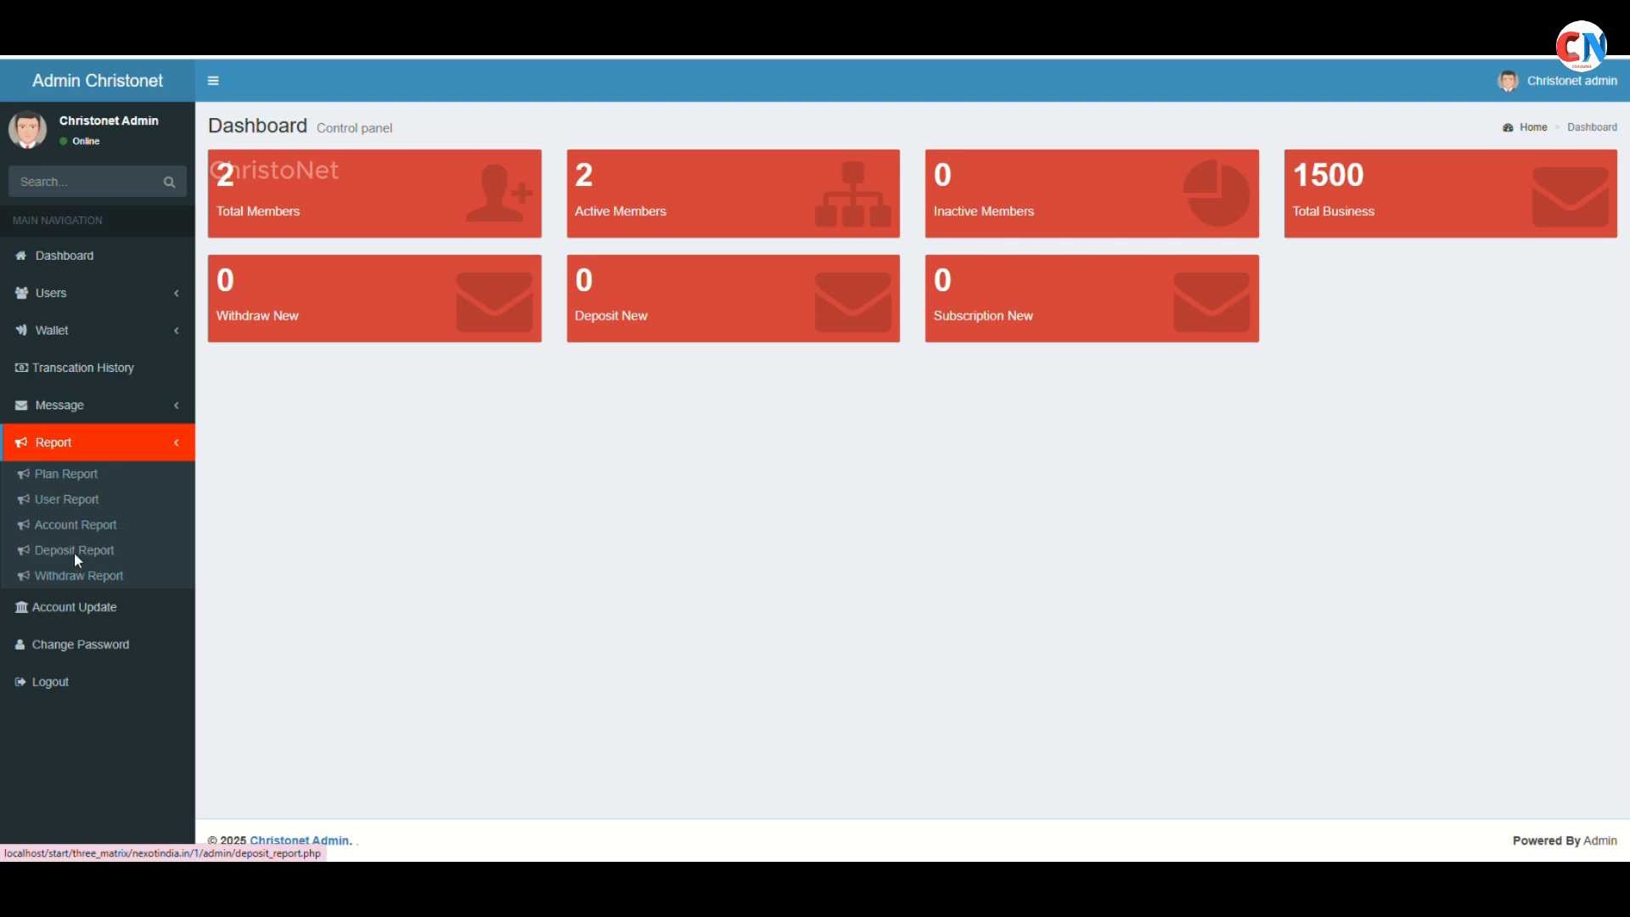
pyautogui.click(74, 554)
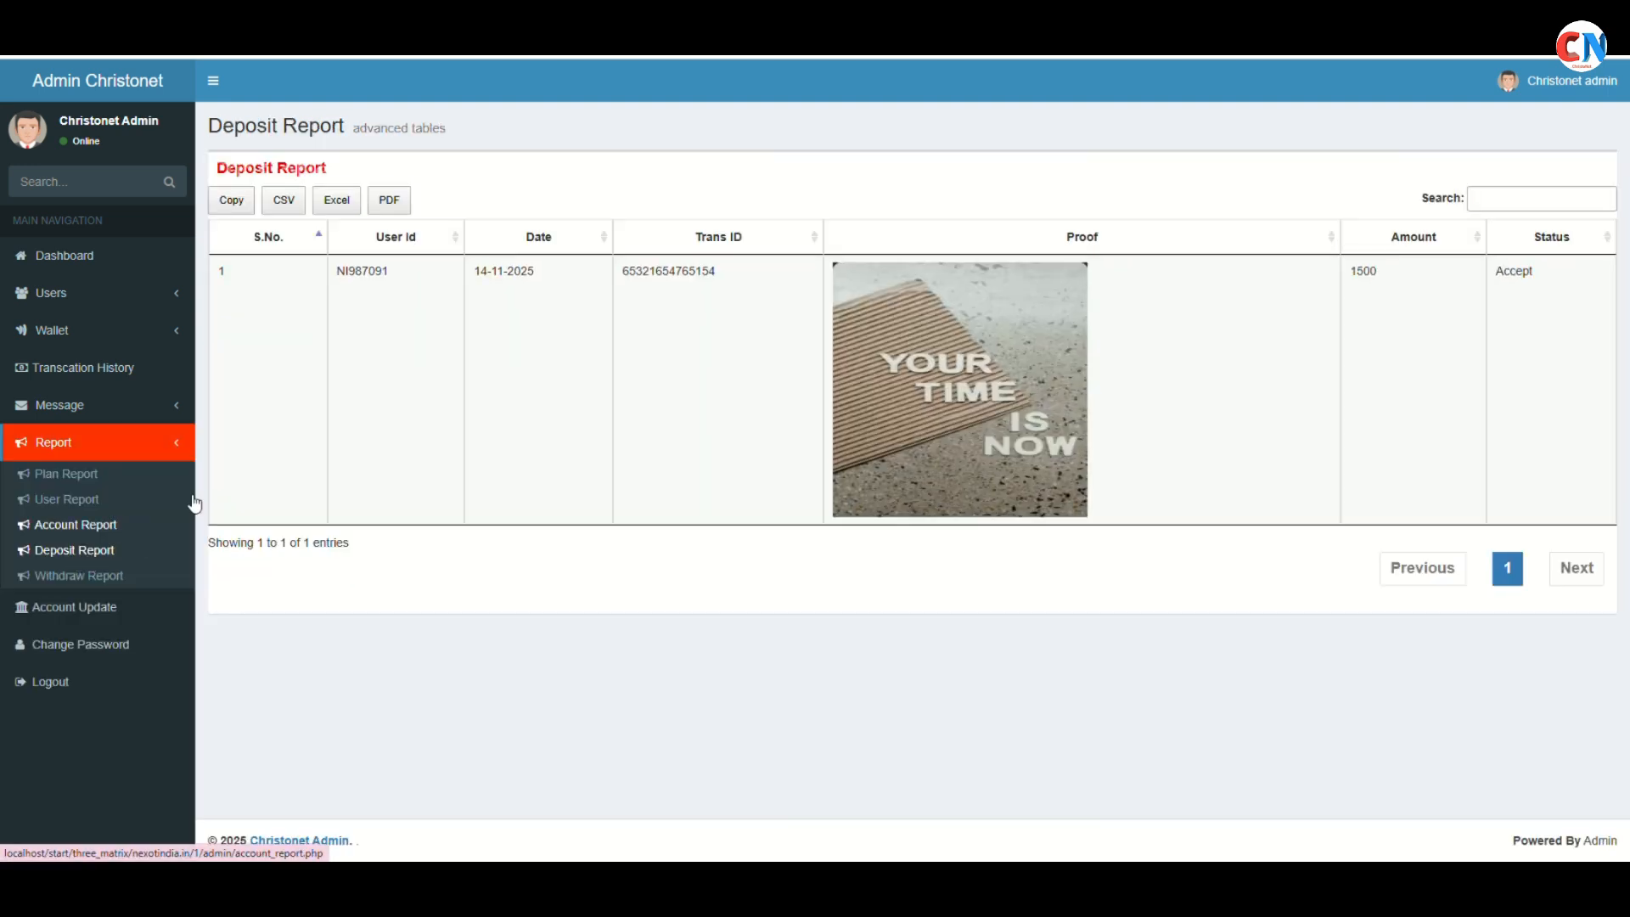
# Recheck the new deposits and the dashboard's 1500 total business, then list all members
pyautogui.click(100, 257)
pyautogui.click(663, 299)
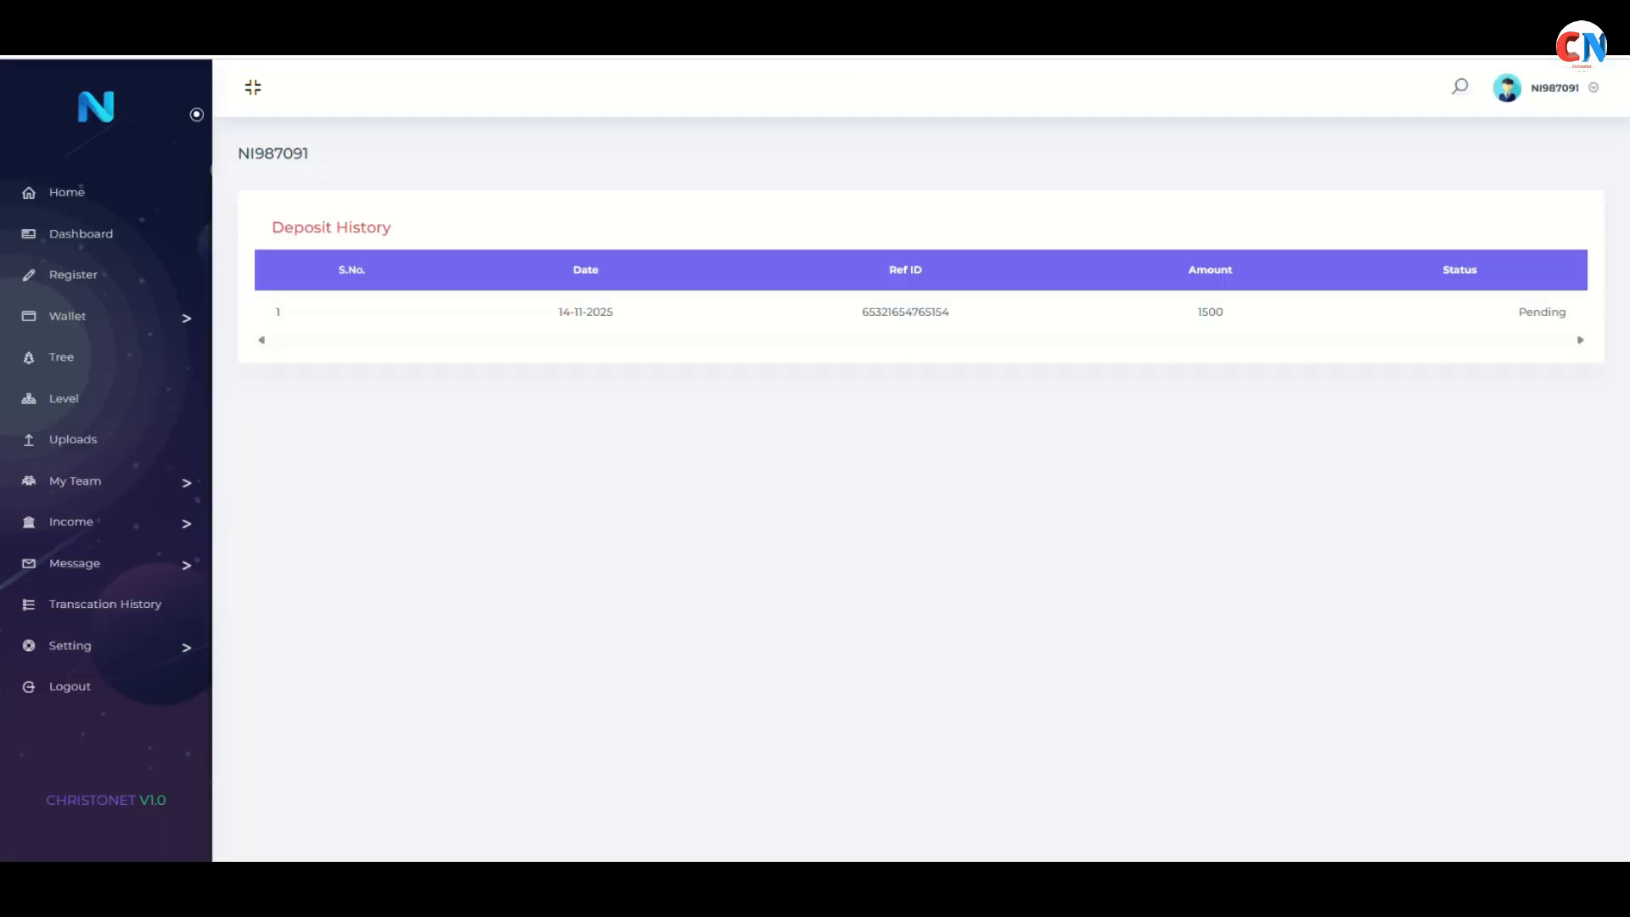
pyautogui.click(84, 192)
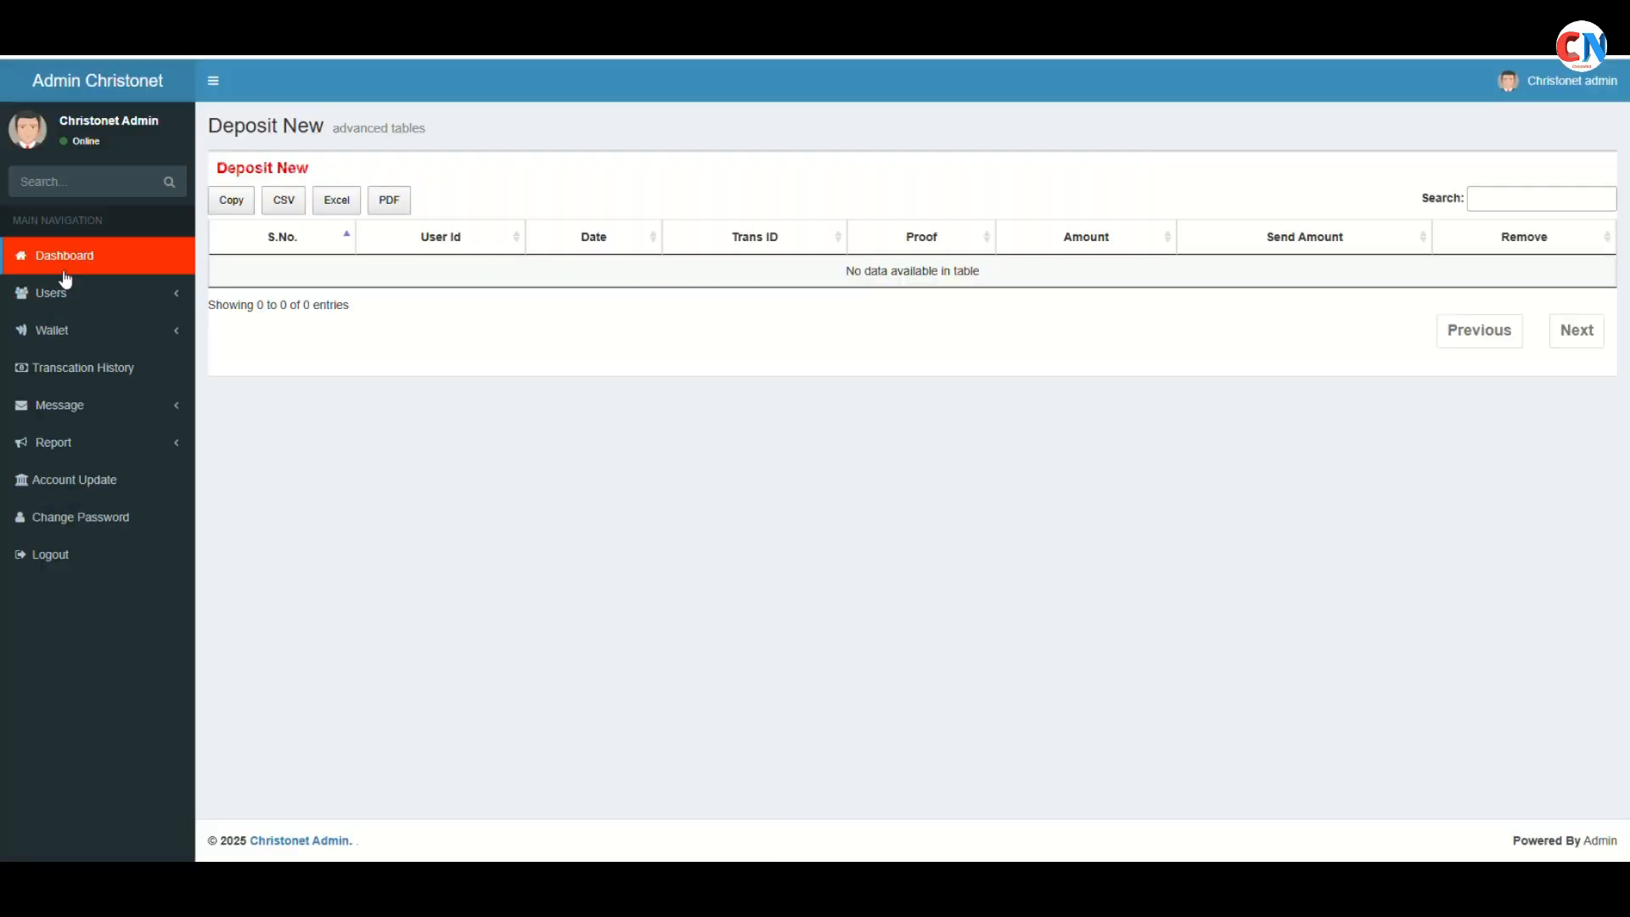
pyautogui.click(64, 265)
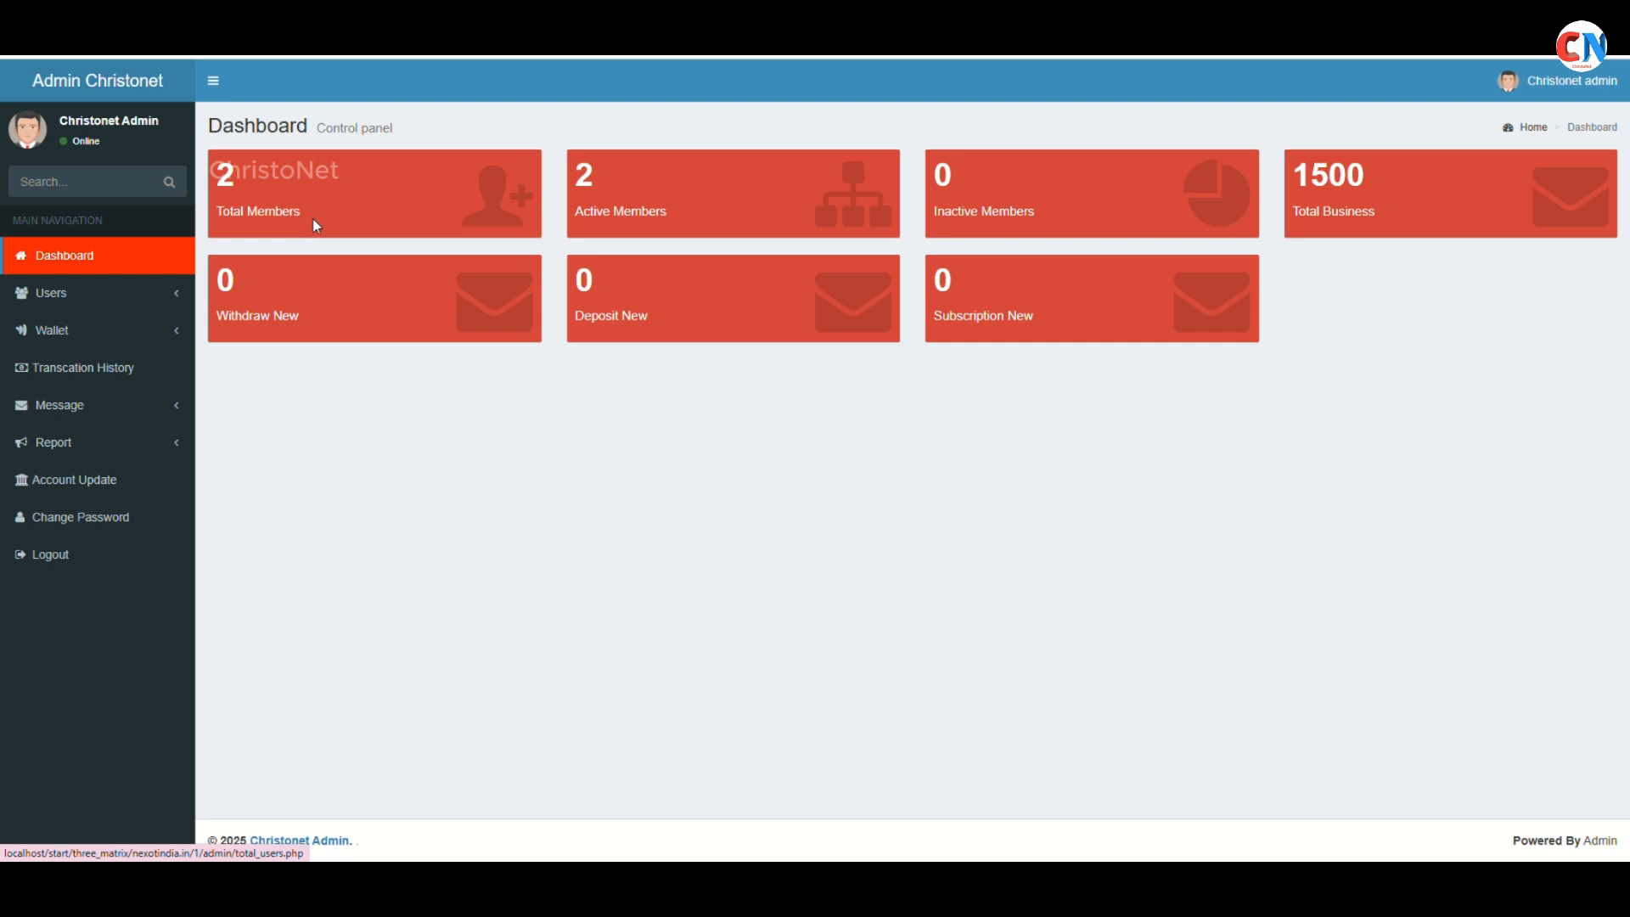
pyautogui.click(312, 217)
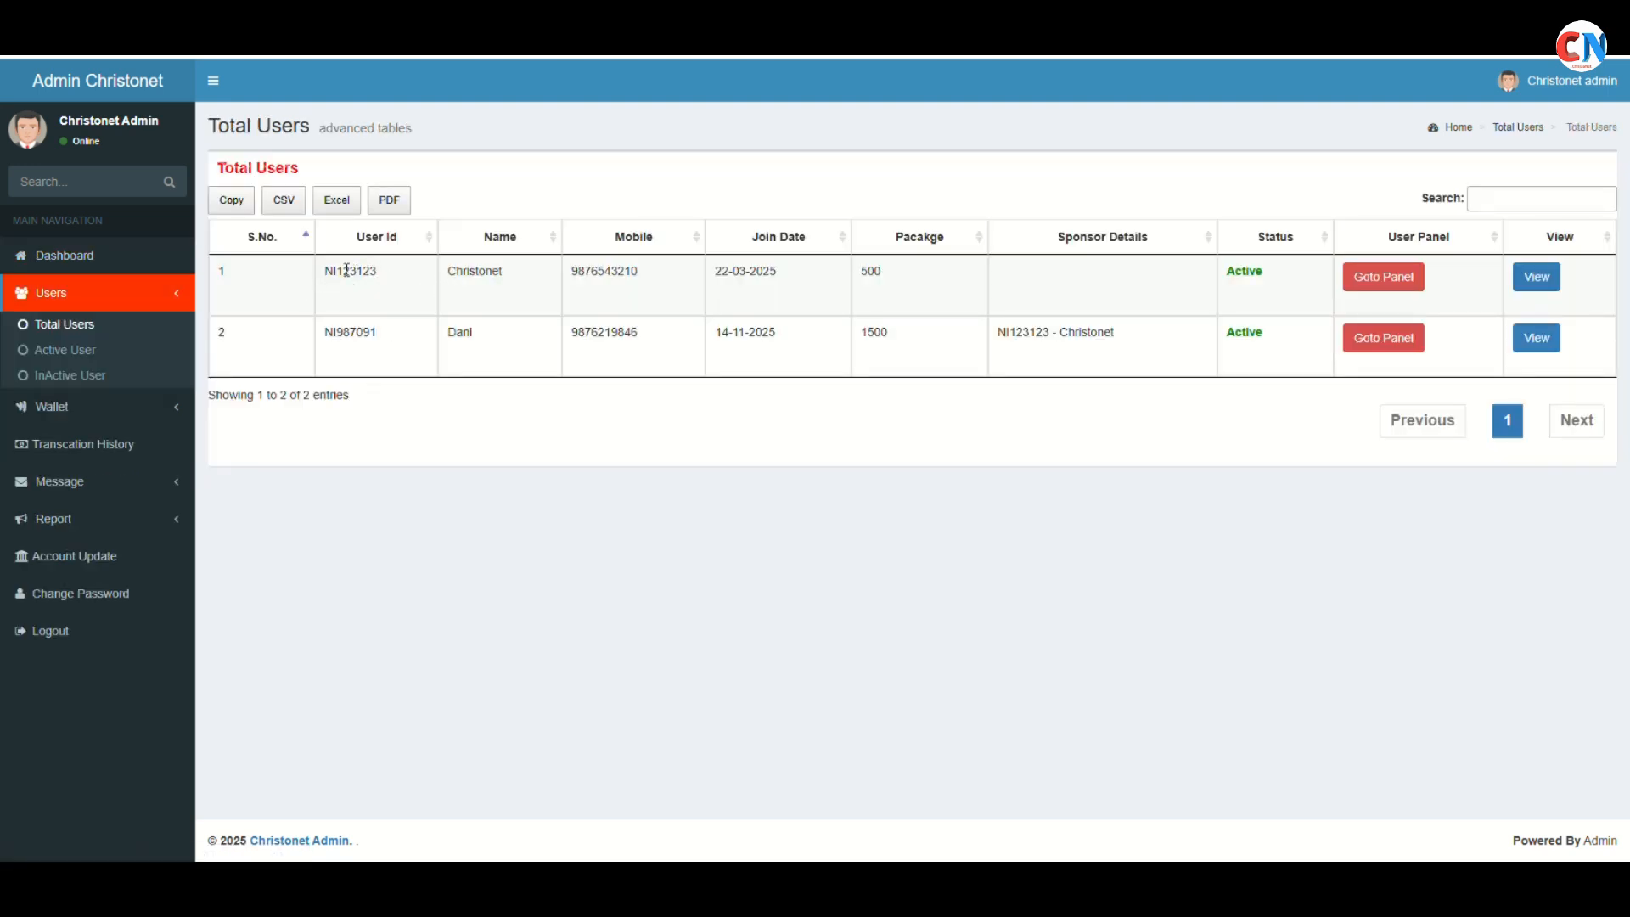
pyautogui.doubleClick(384, 272)
pyautogui.click(1392, 276)
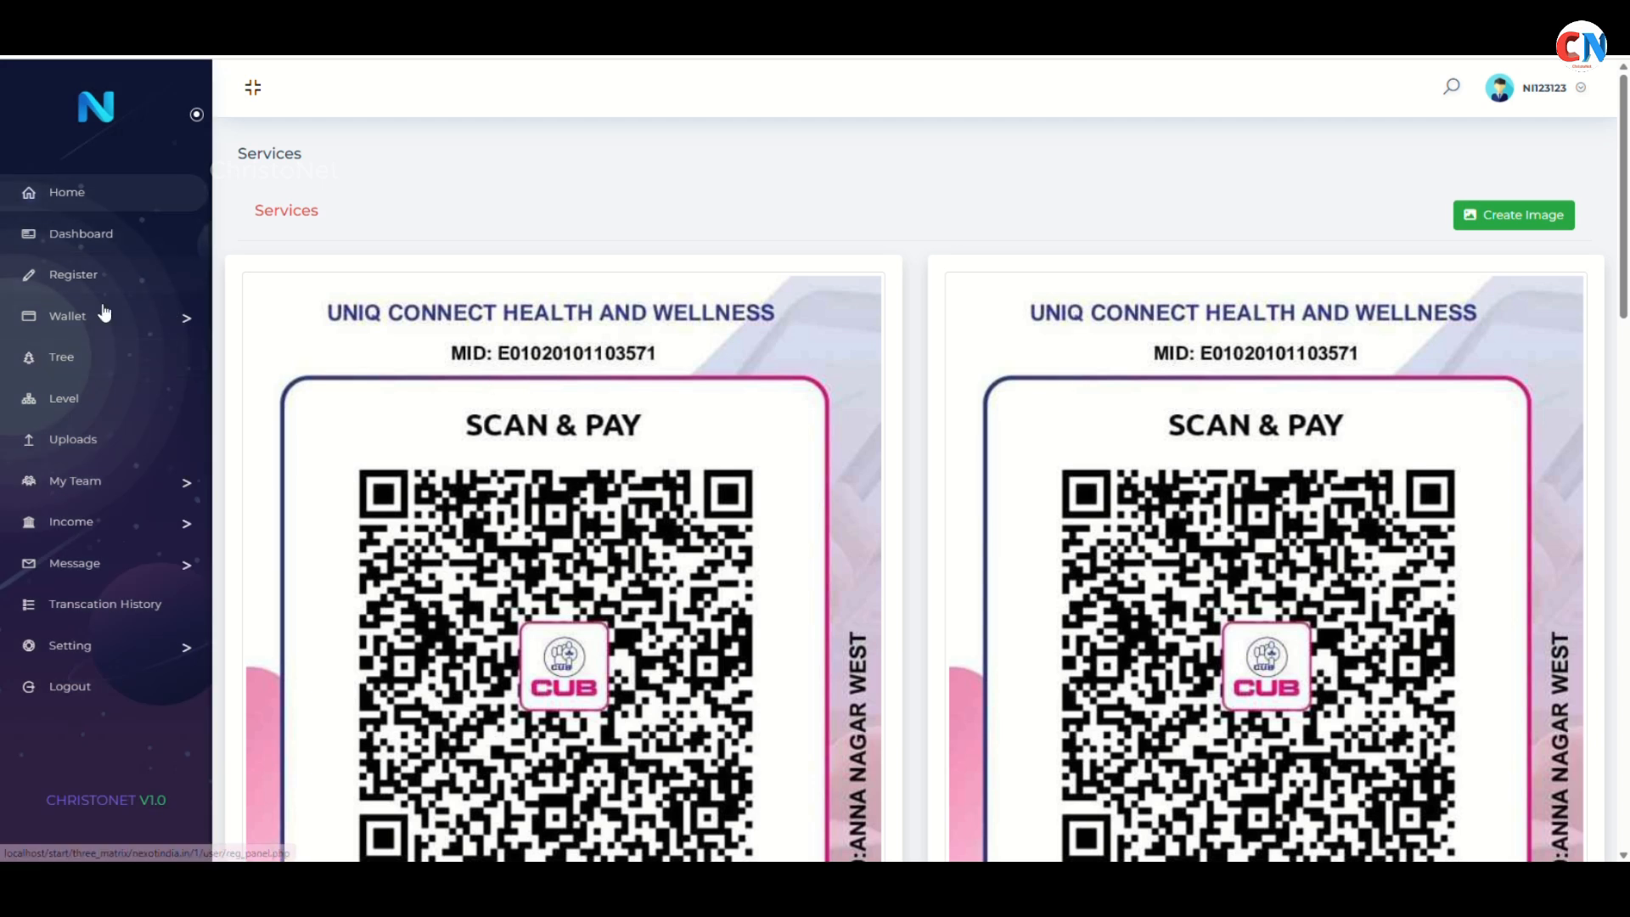
pyautogui.click(102, 357)
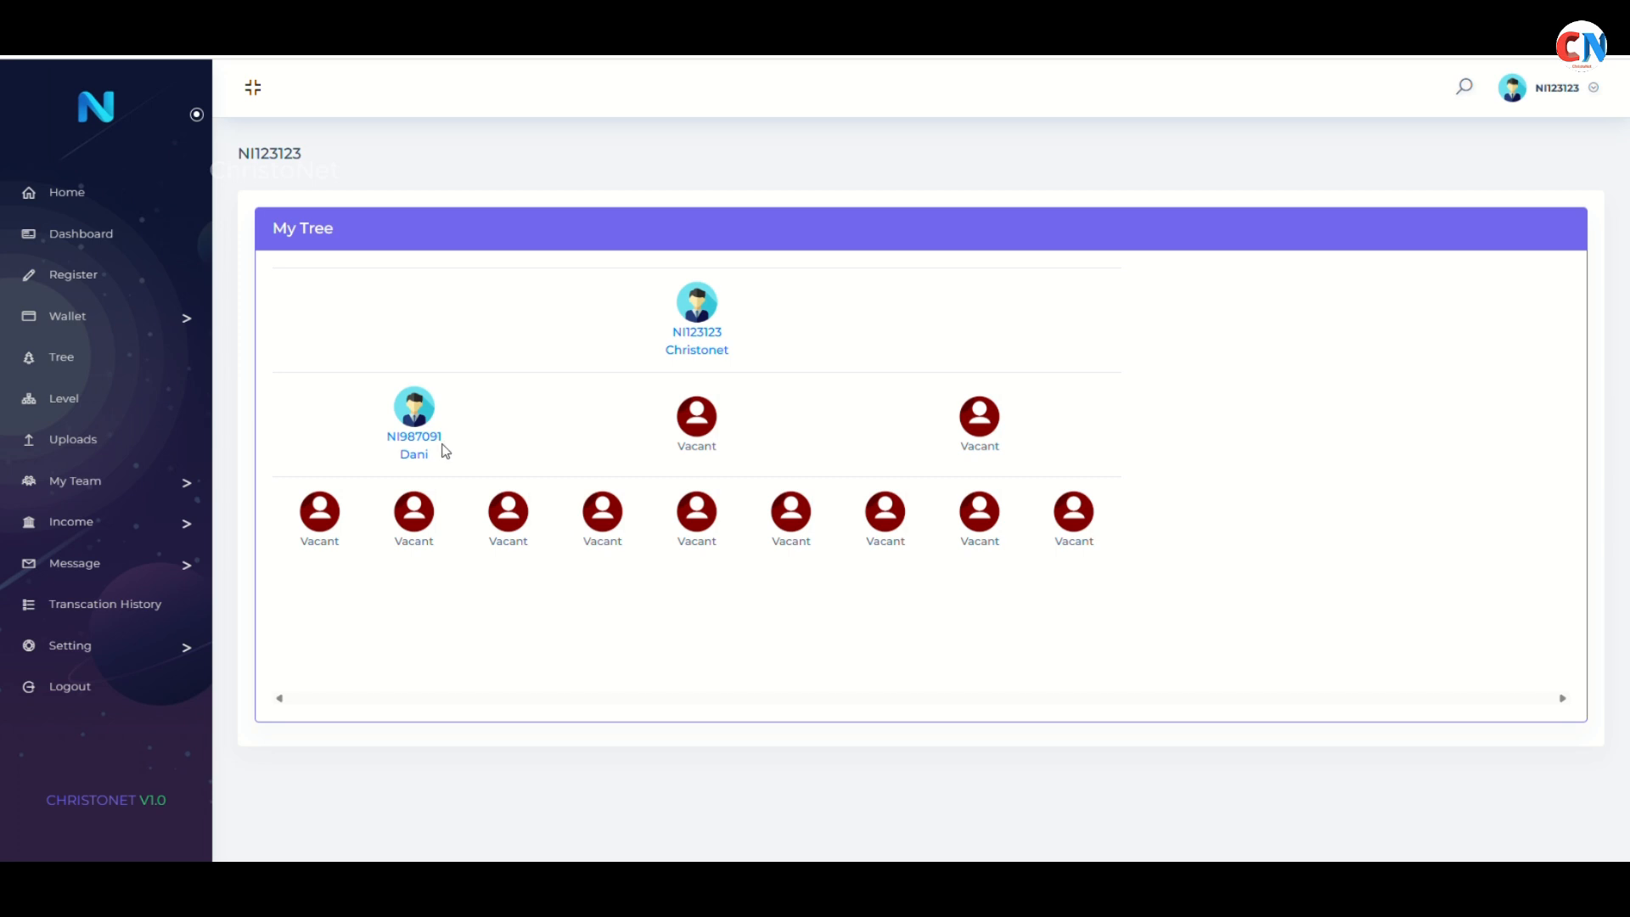
pyautogui.click(118, 405)
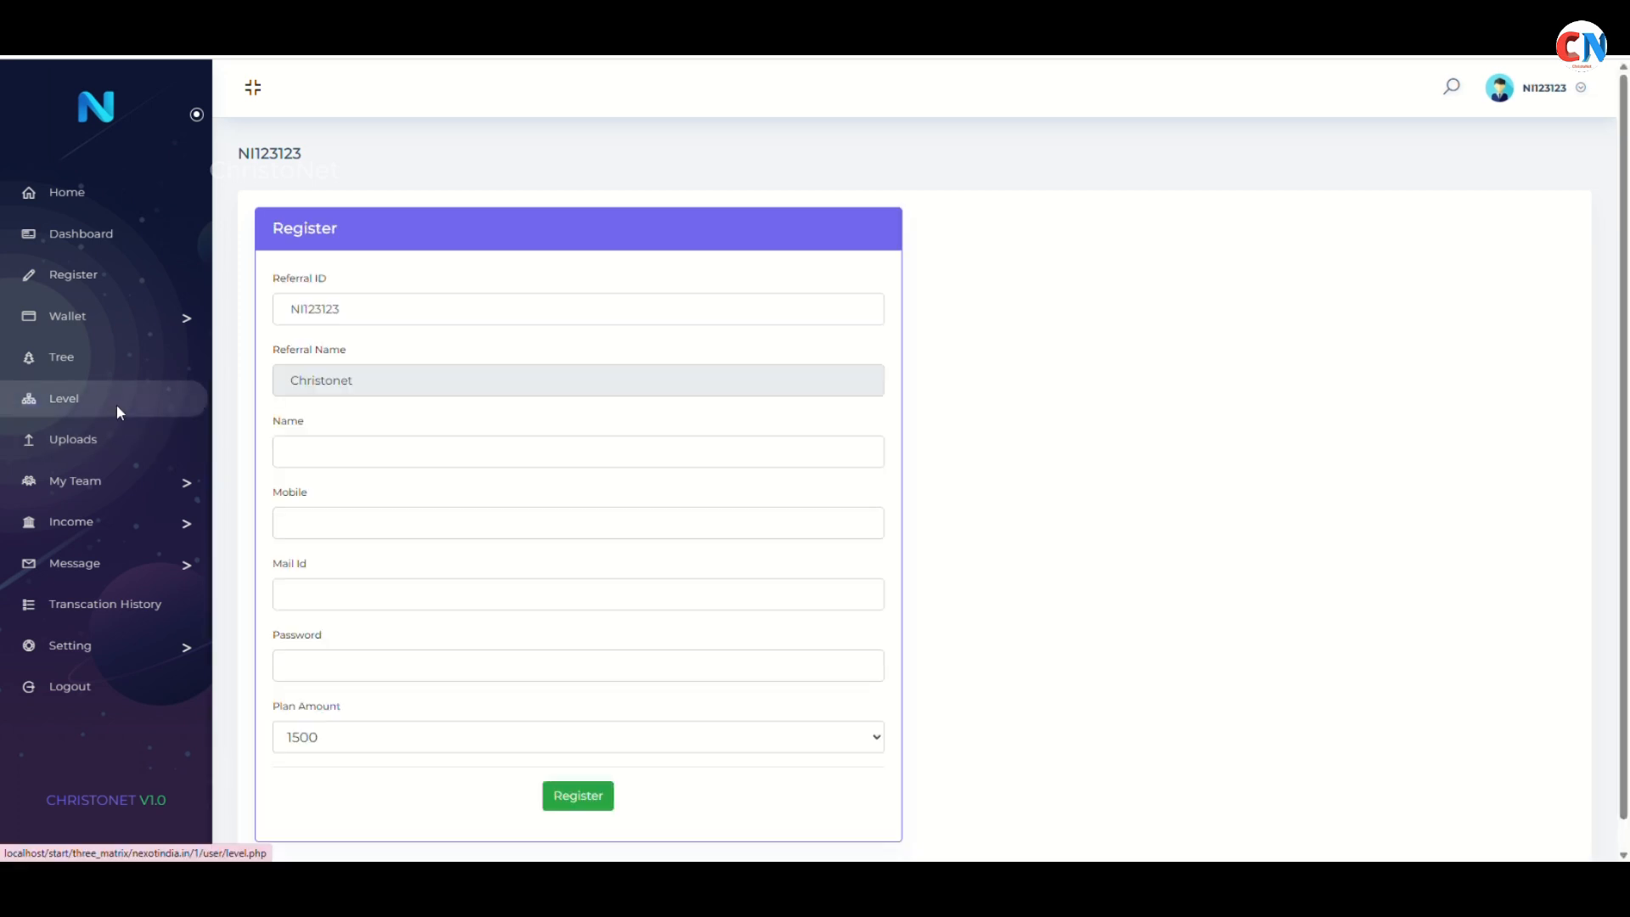
pyautogui.click(115, 404)
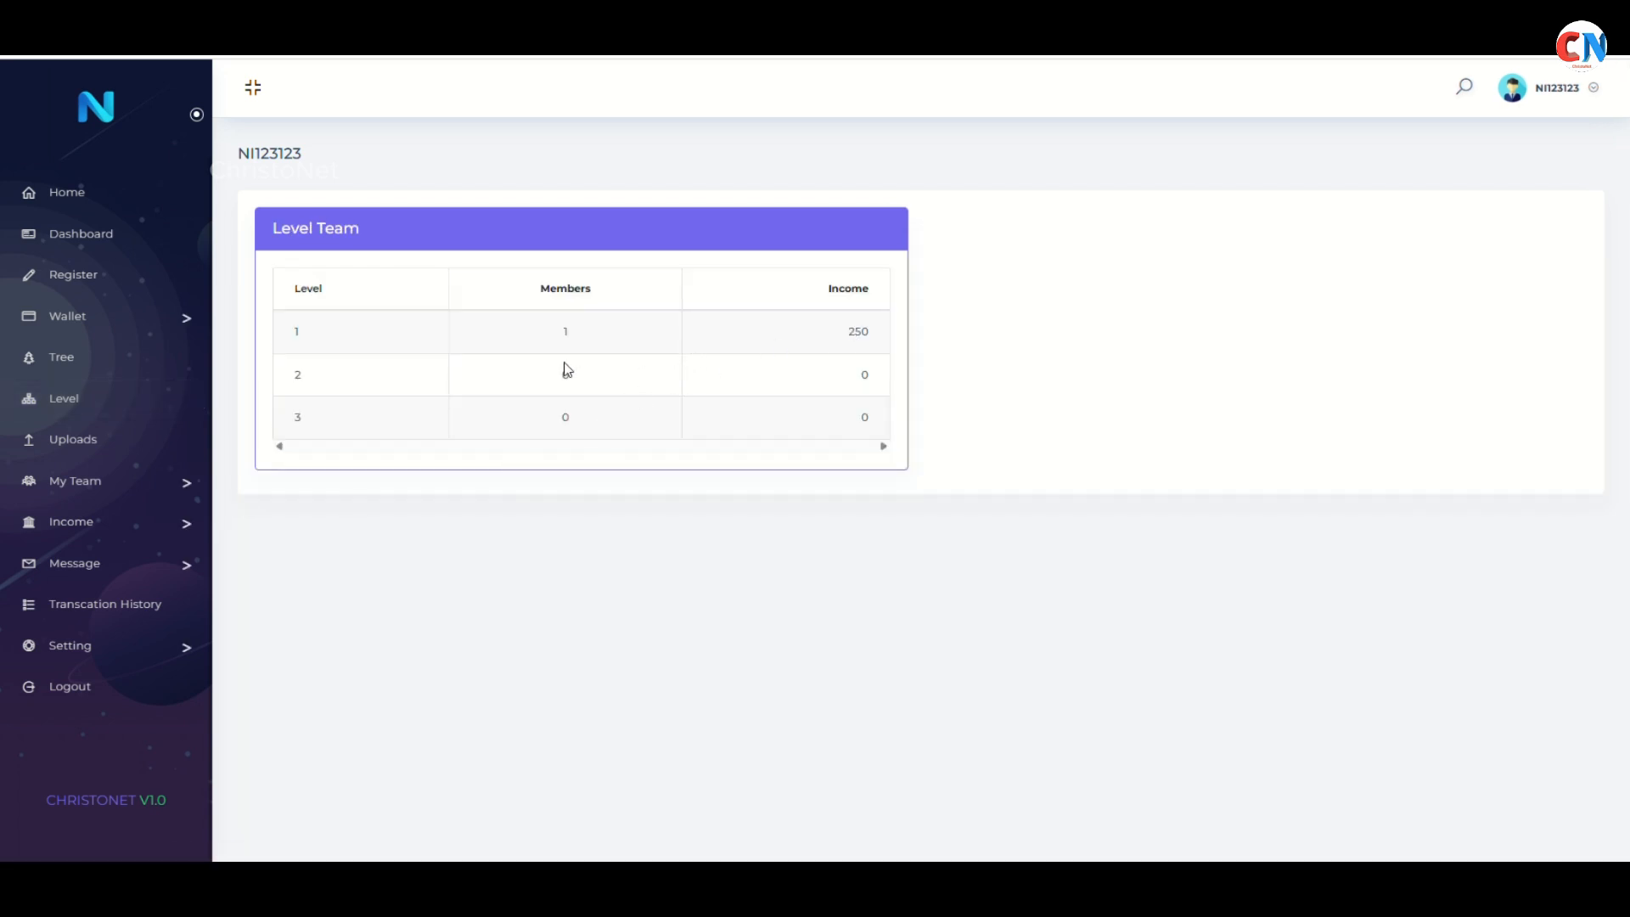
pyautogui.click(140, 520)
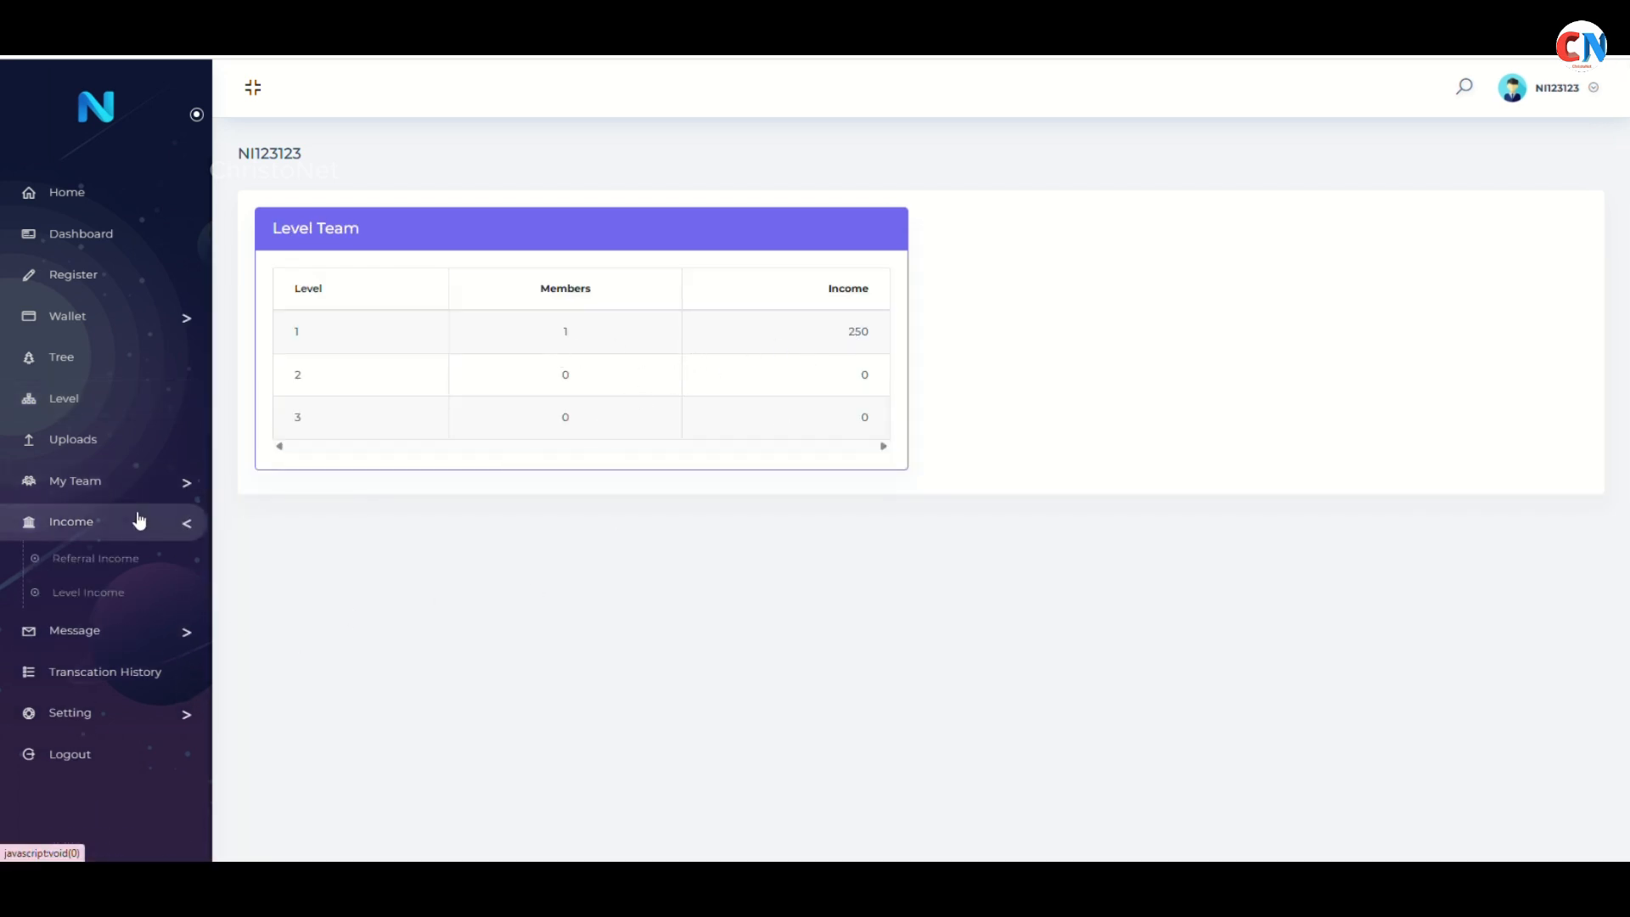
pyautogui.click(139, 562)
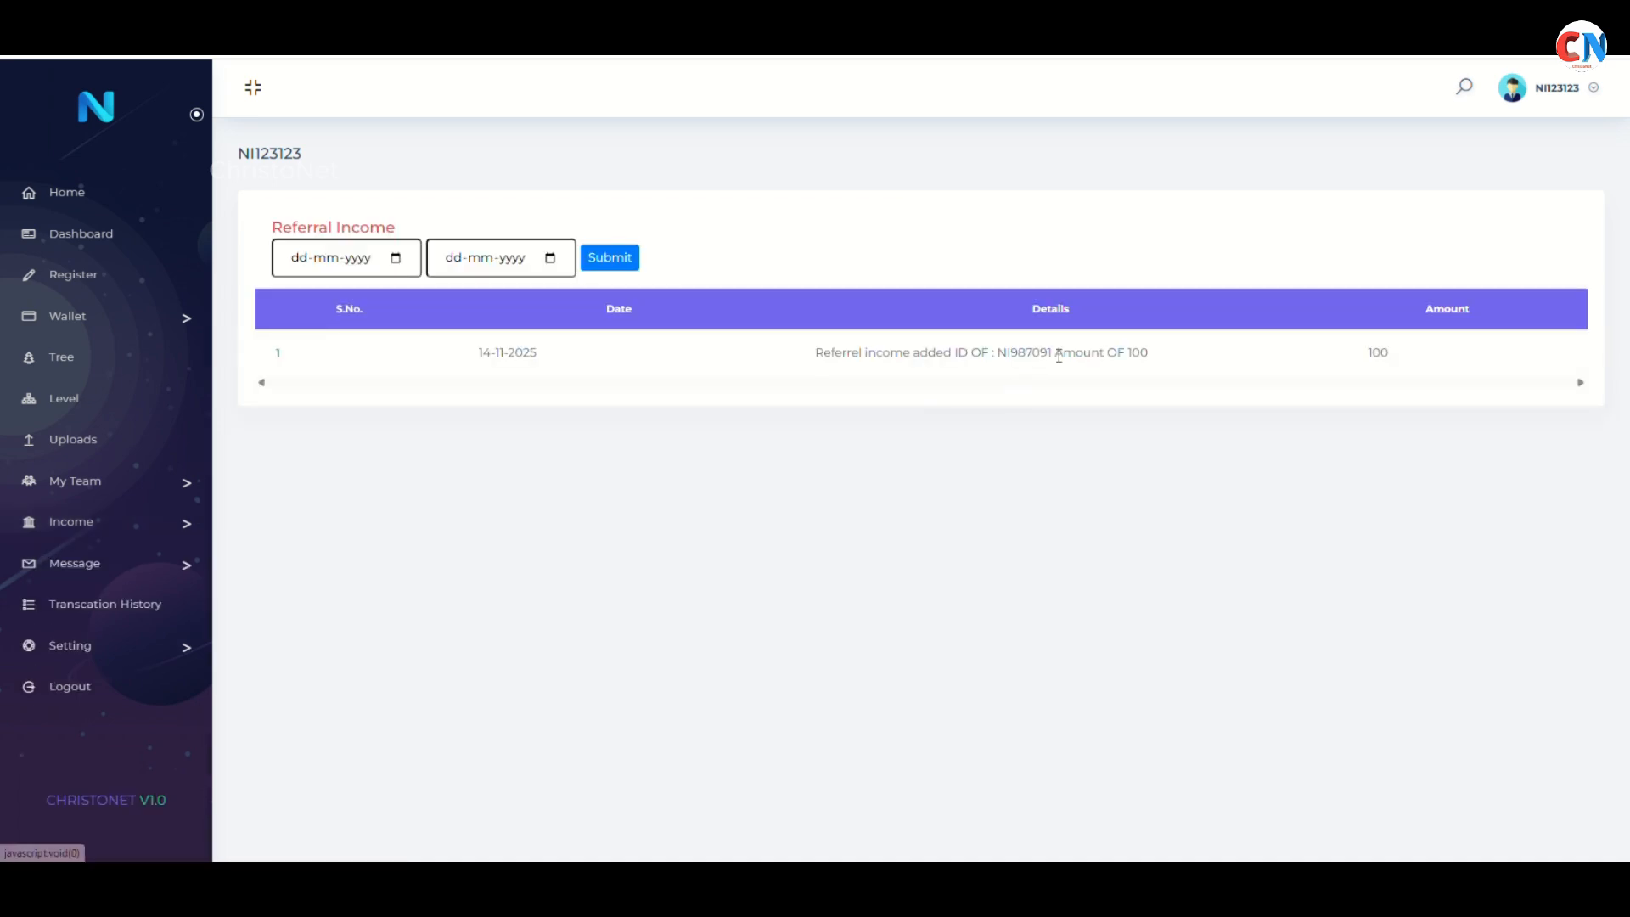
pyautogui.click(150, 524)
pyautogui.click(117, 589)
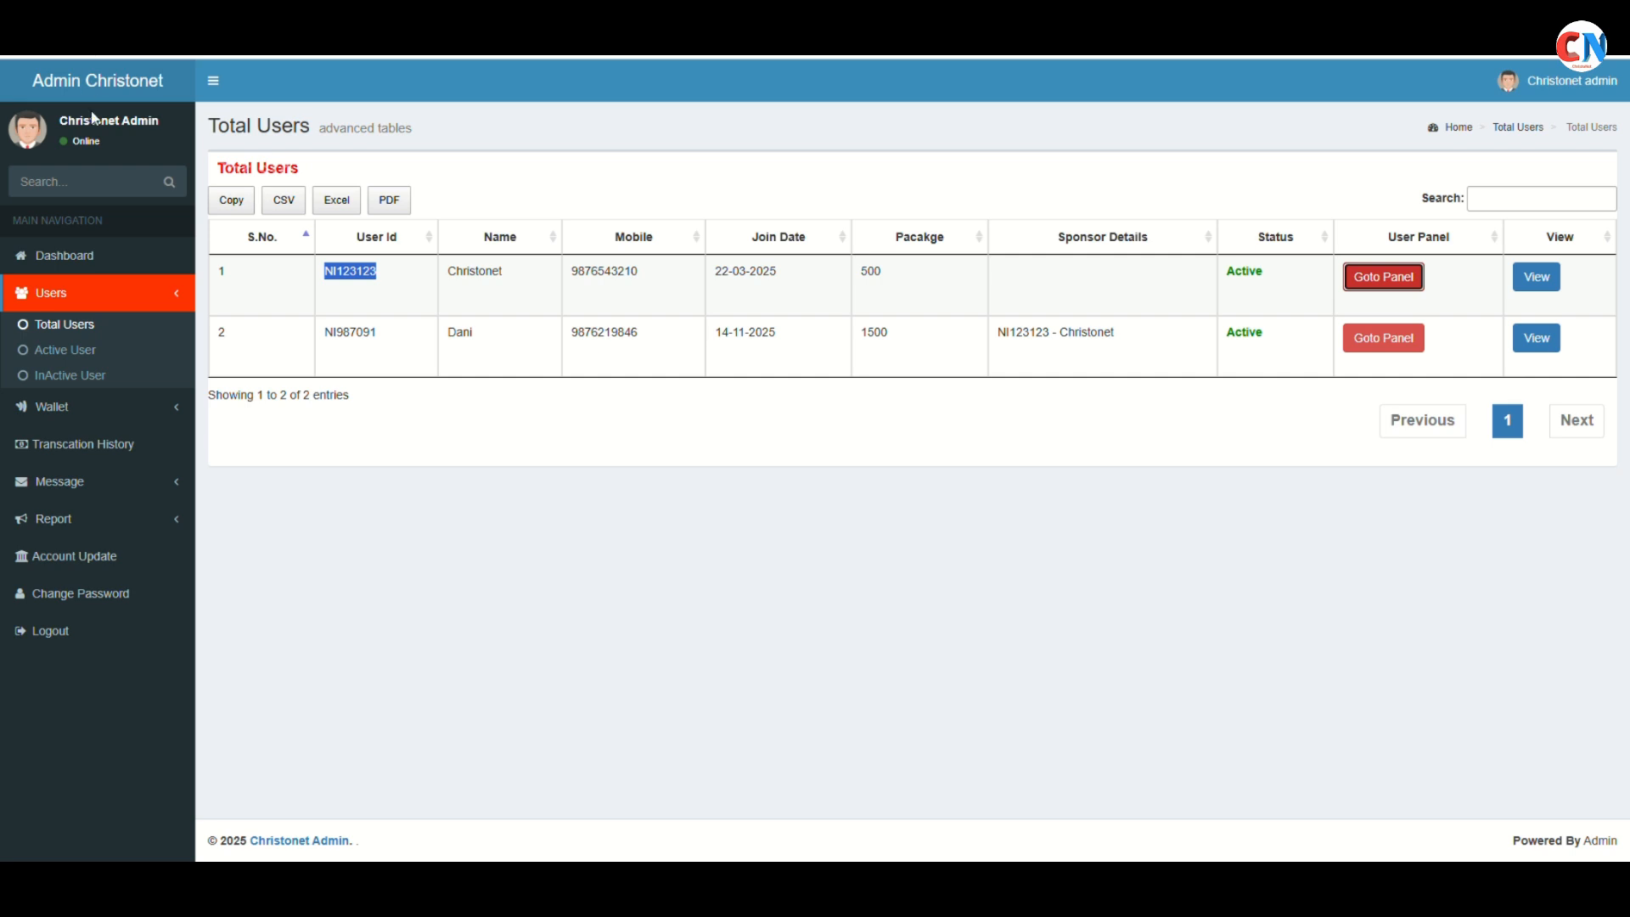
pyautogui.click(222, 207)
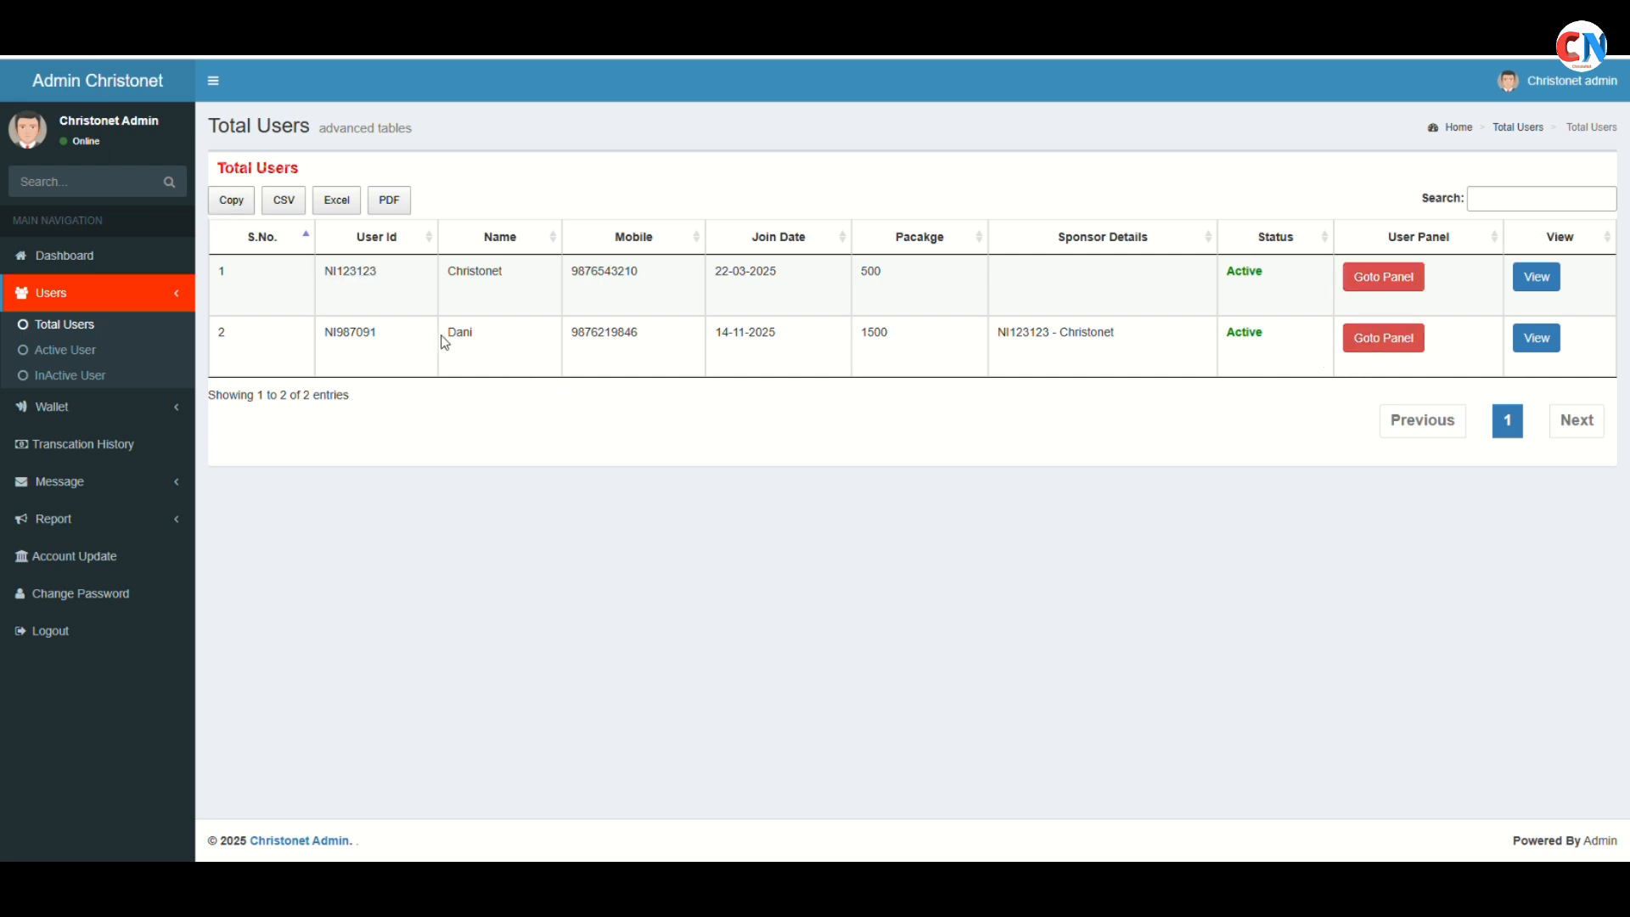
pyautogui.click(1390, 344)
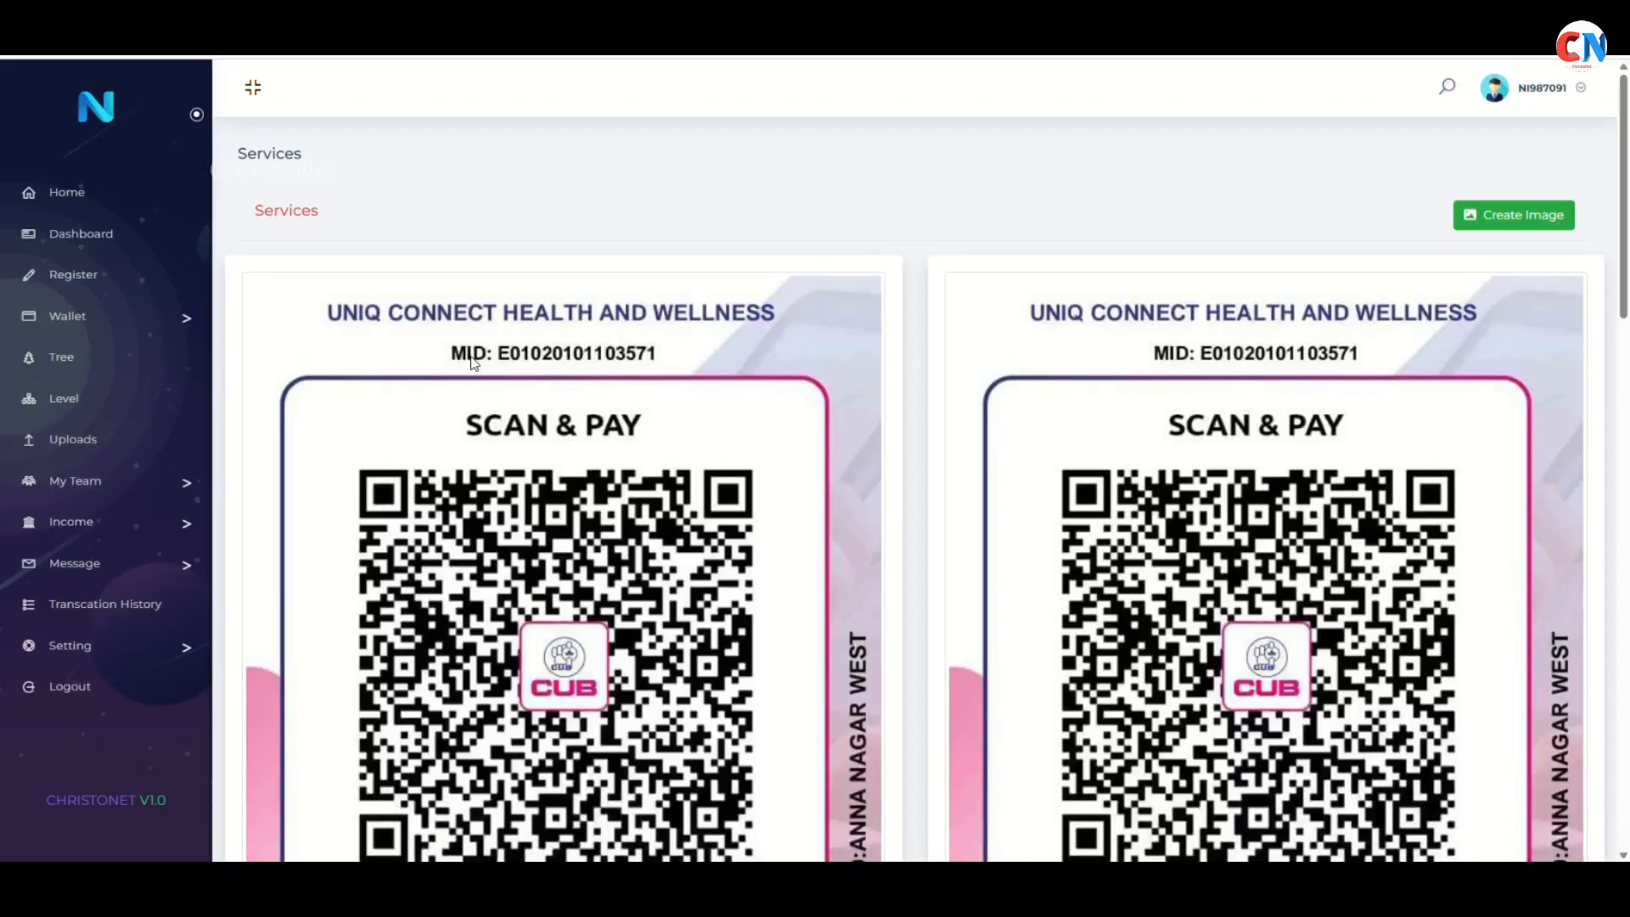
pyautogui.click(124, 315)
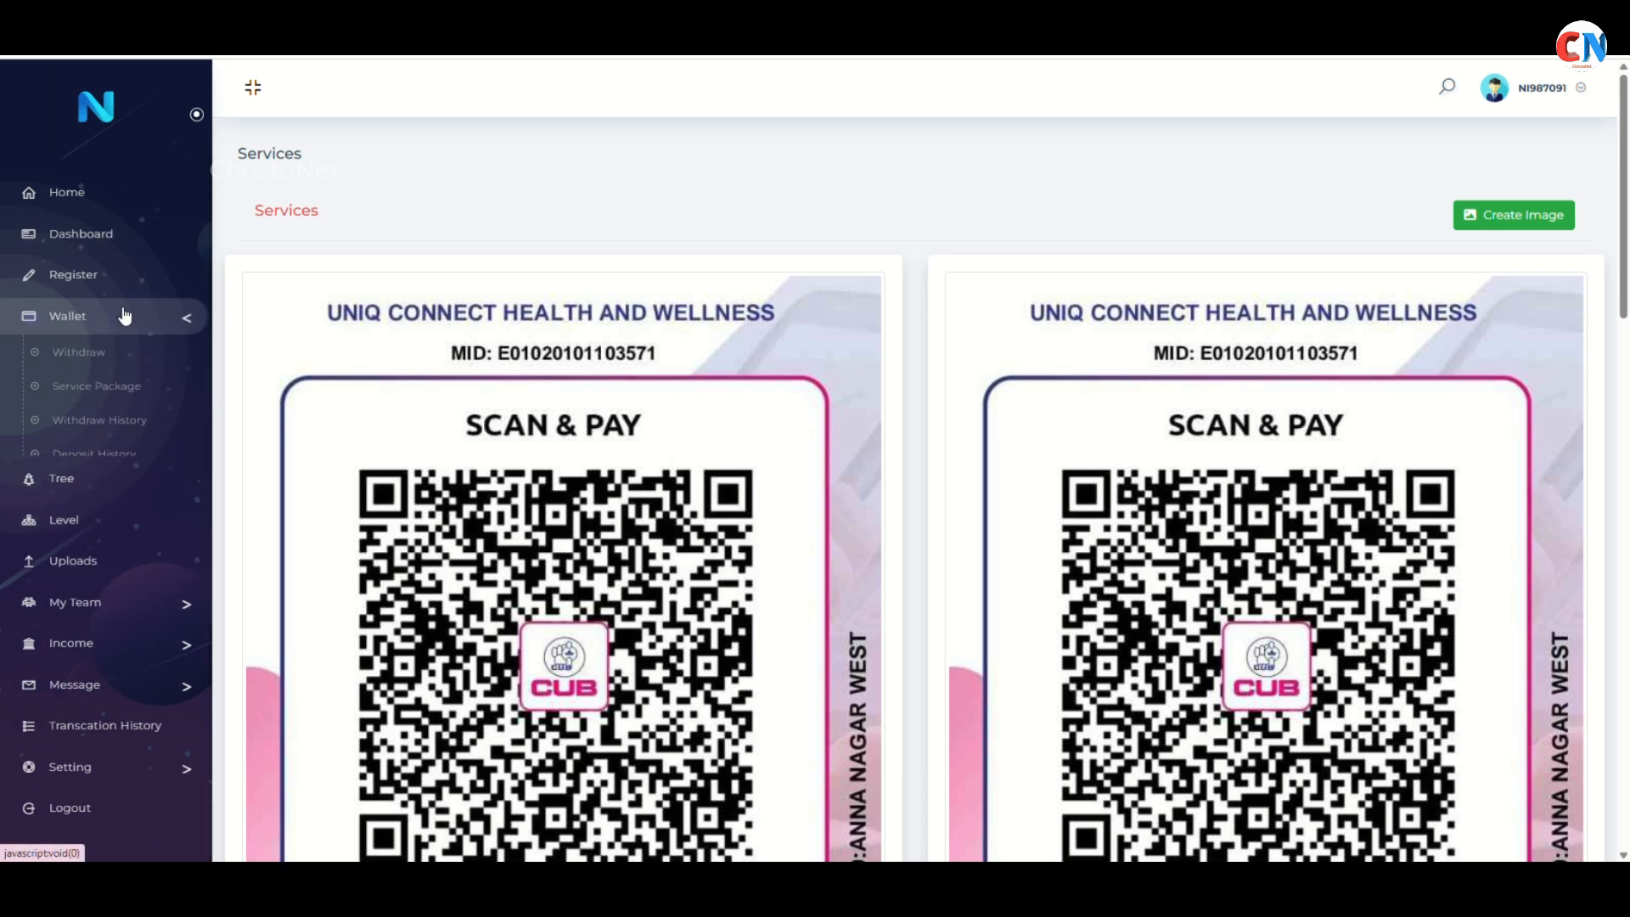
pyautogui.click(119, 387)
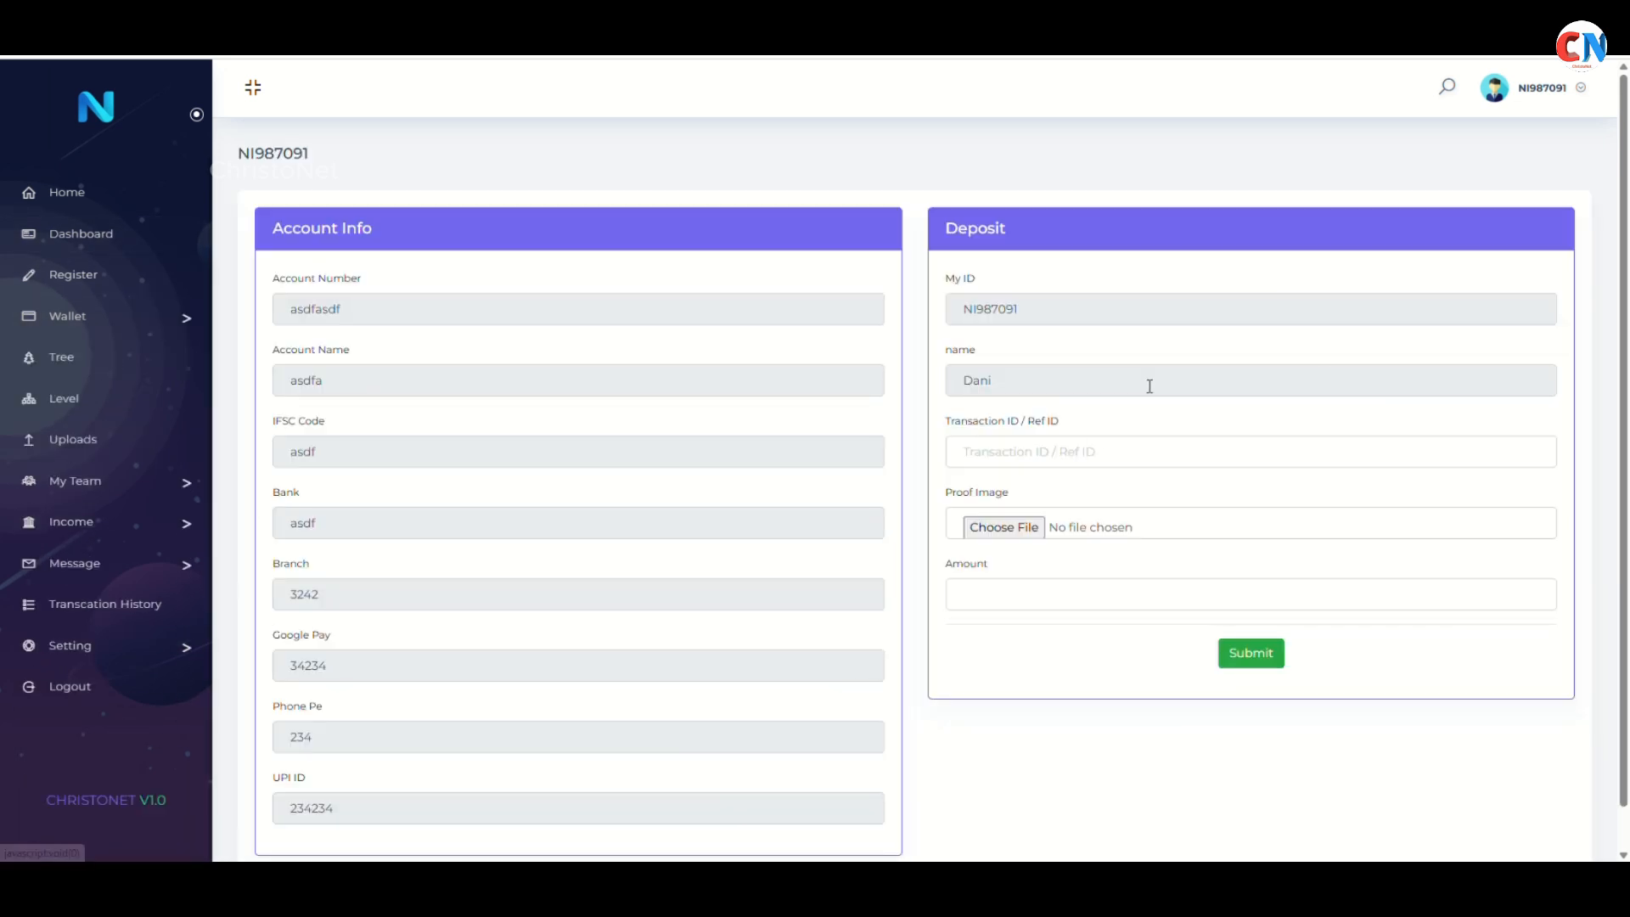
pyautogui.click(1061, 451)
pyautogui.write('wewer')
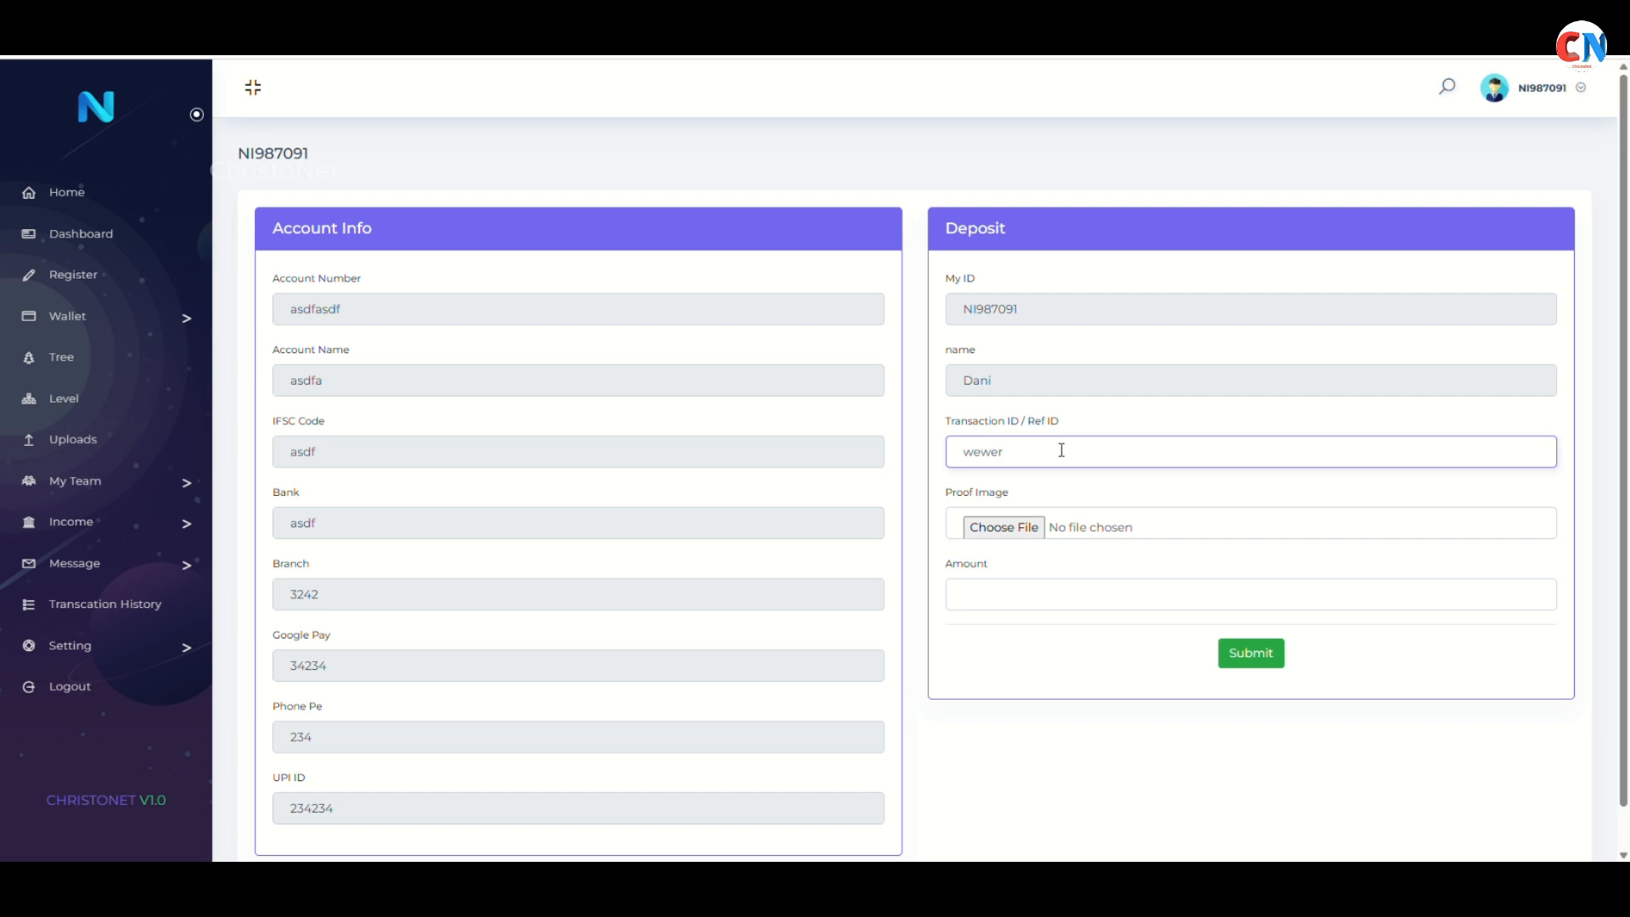
pyautogui.hotkey('ctrl', 'a')
pyautogui.press('BackSpace')
pyautogui.write('2342342342342')
pyautogui.click(1120, 544)
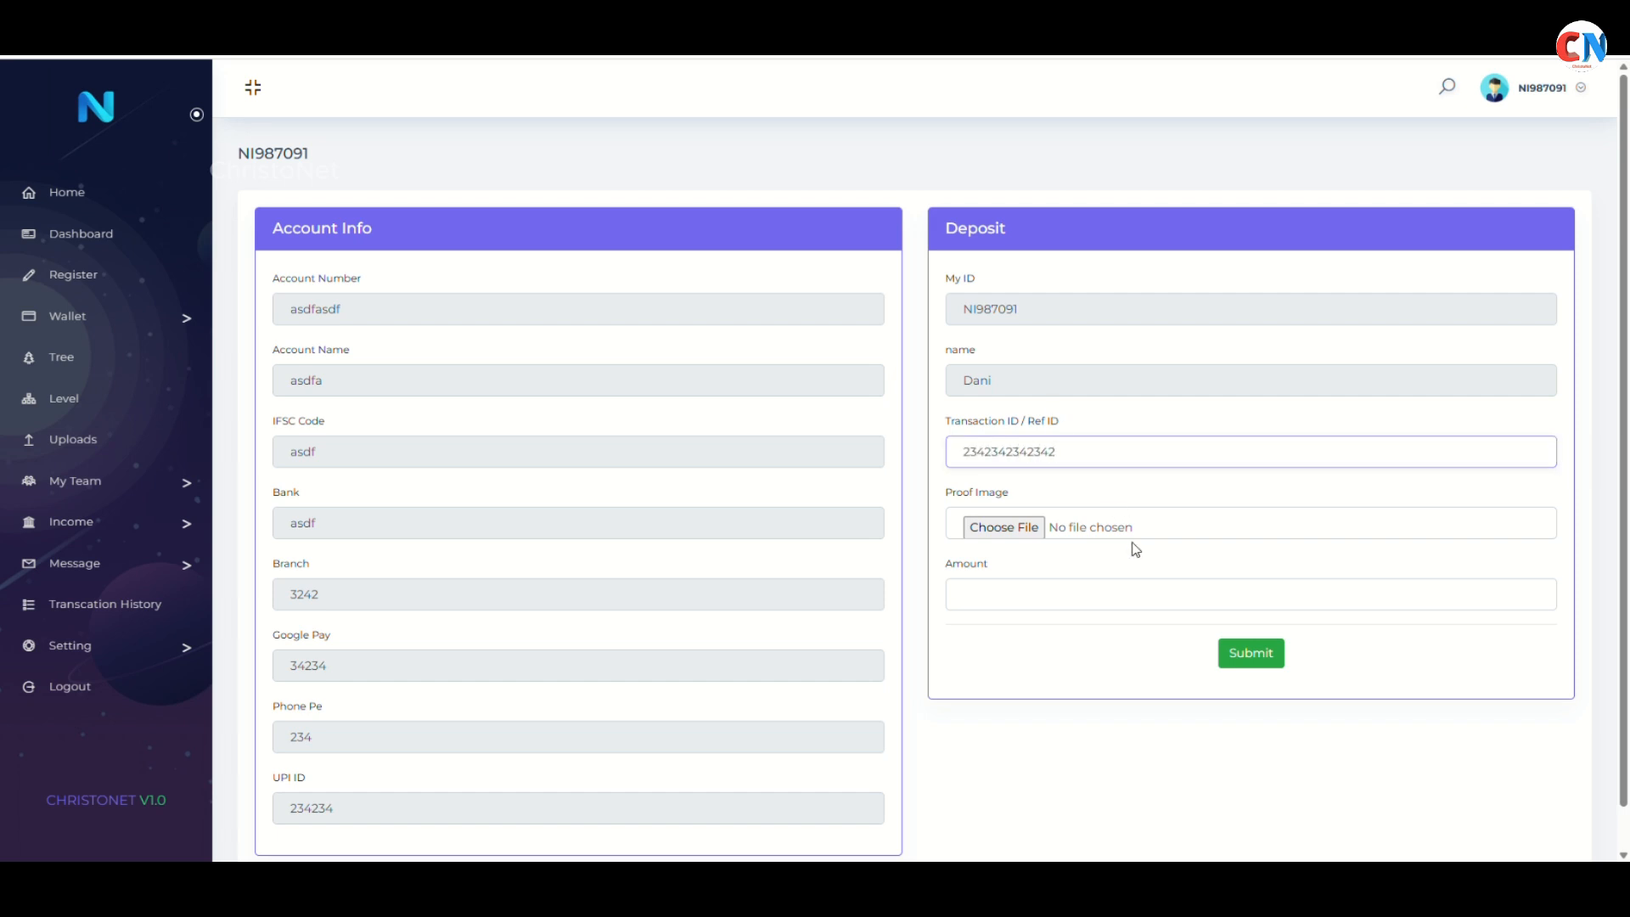
pyautogui.click(1093, 527)
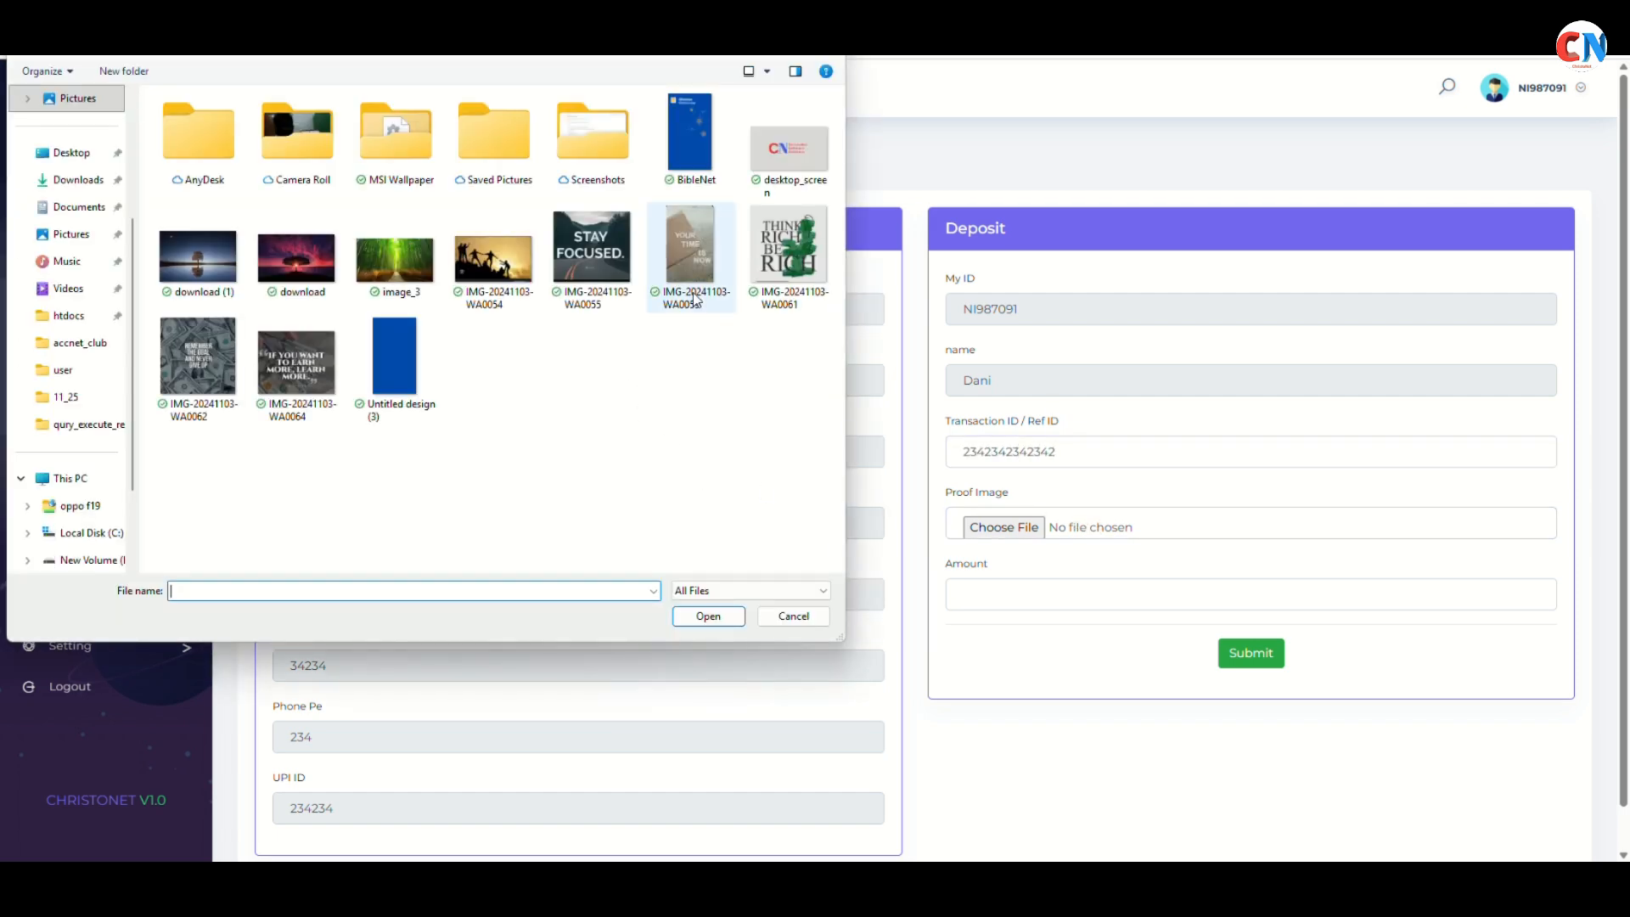
pyautogui.click(790, 272)
pyautogui.doubleClick(790, 272)
# Submit the deposit with amount 1500 and dismiss the success notice
pyautogui.click(1055, 609)
pyautogui.write('1500')
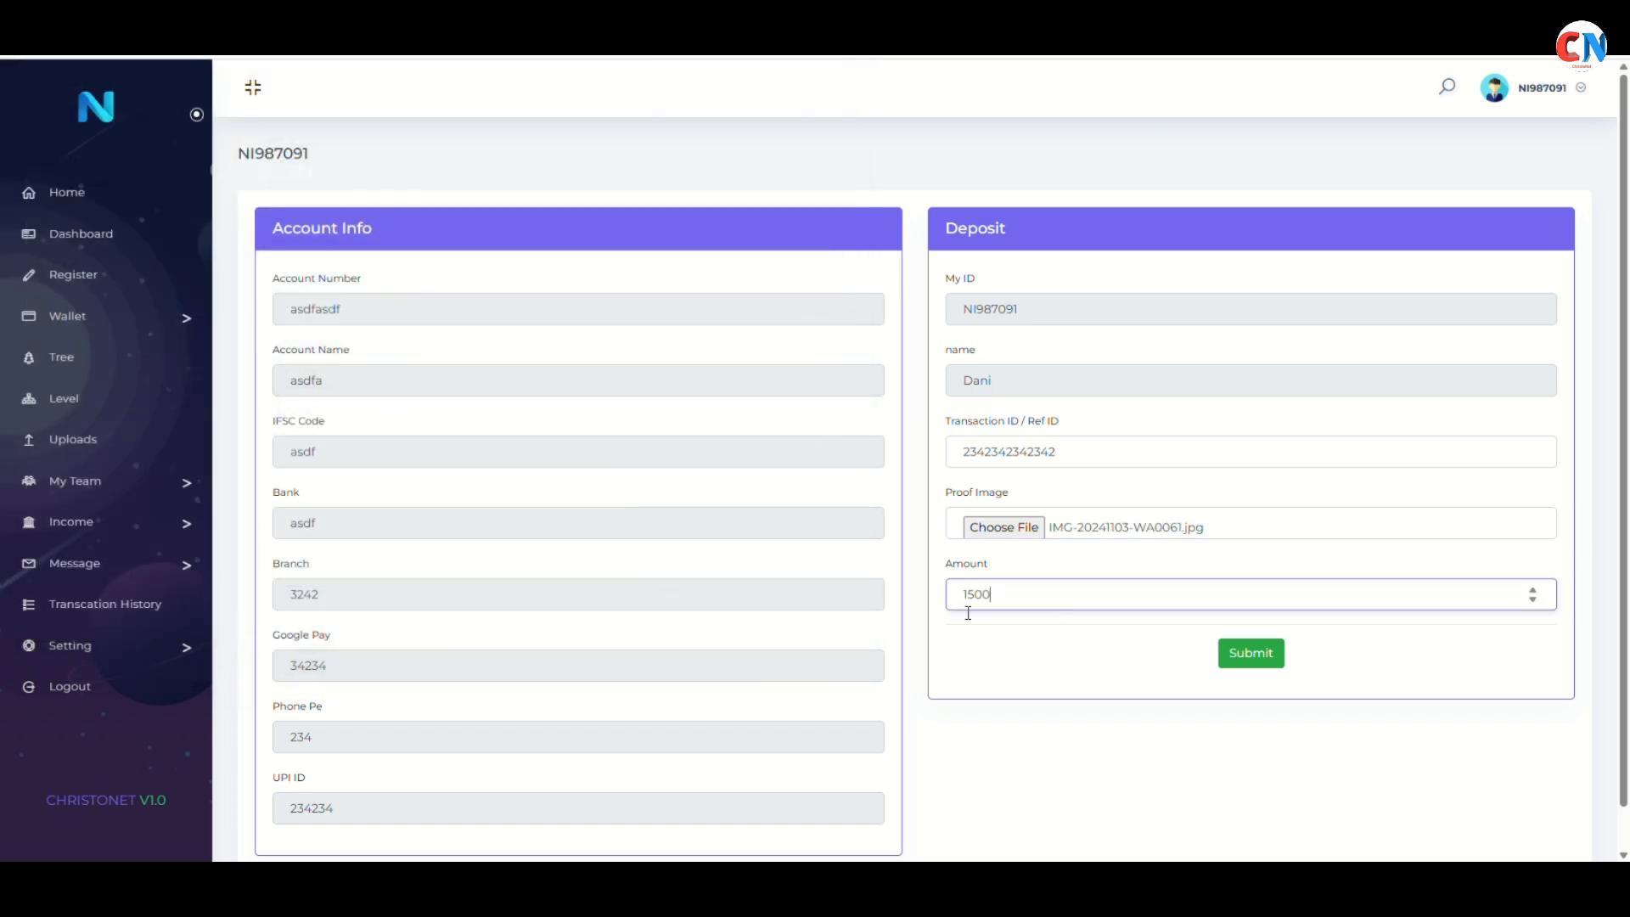
pyautogui.click(1253, 657)
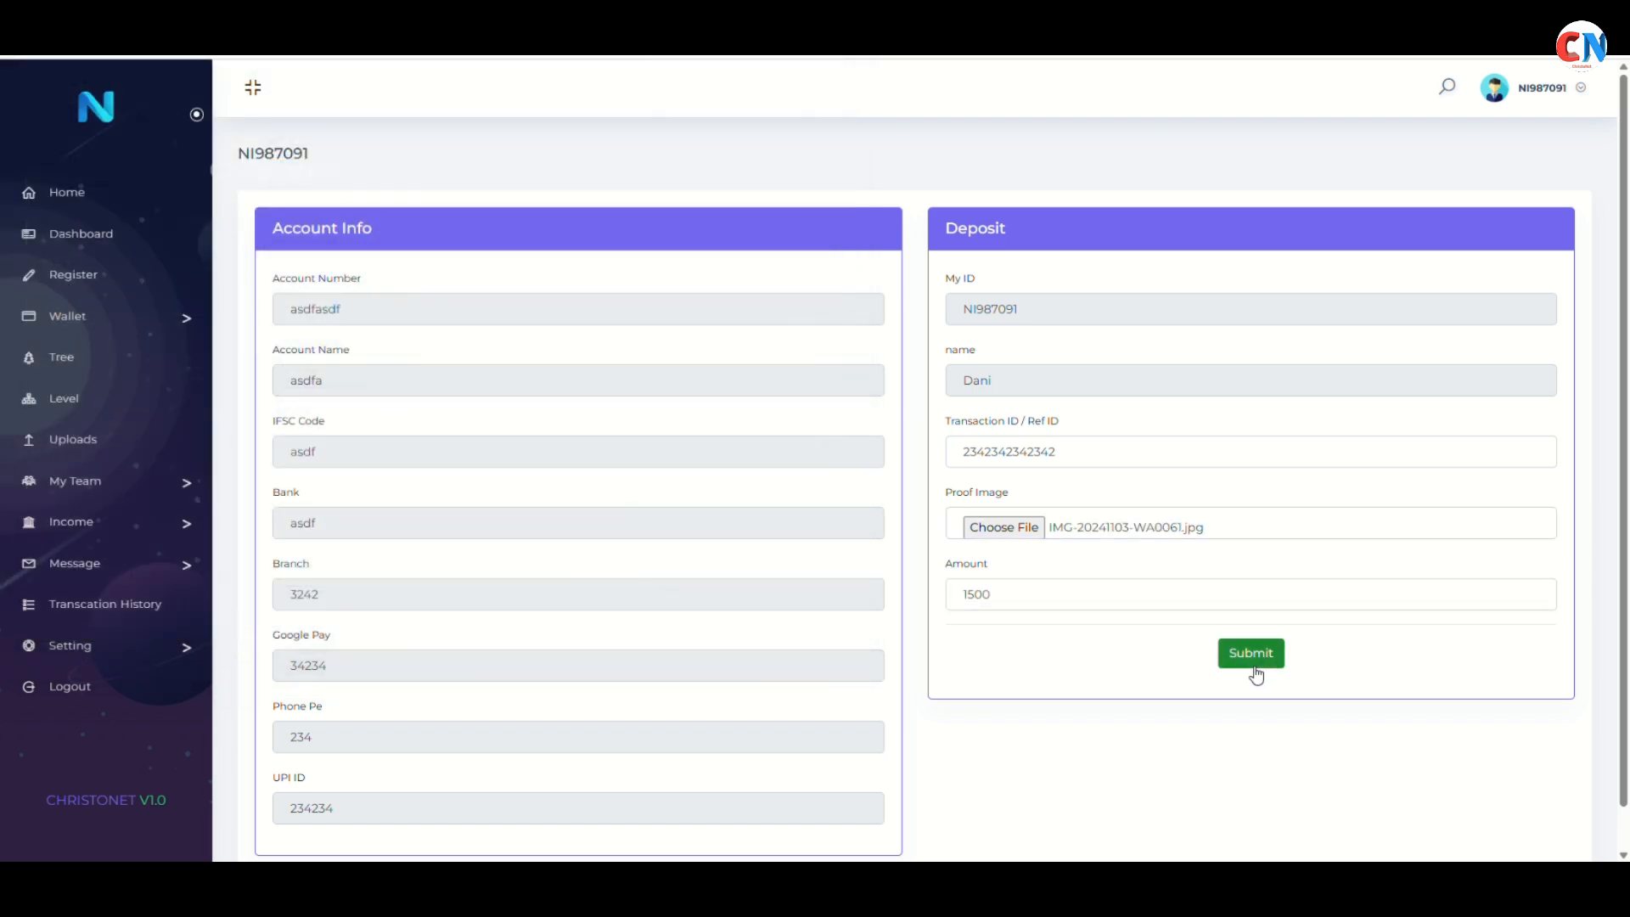
pyautogui.click(960, 148)
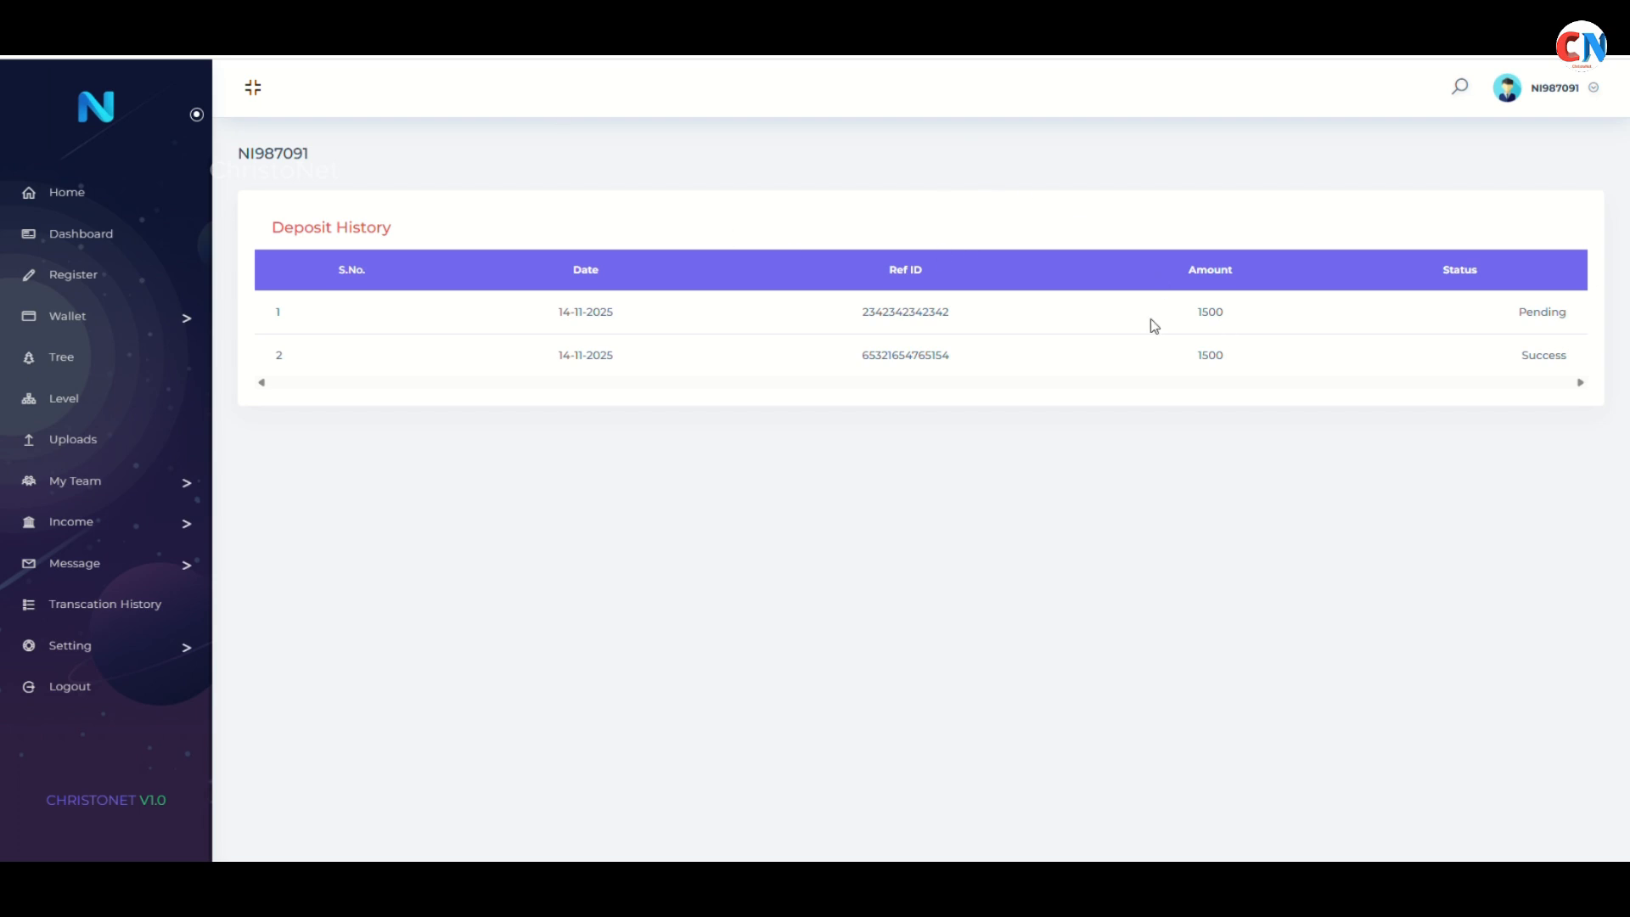
# Verify Deposit History lists the new 1500 deposit as Pending, then return to the admin user list
pyautogui.click(129, 208)
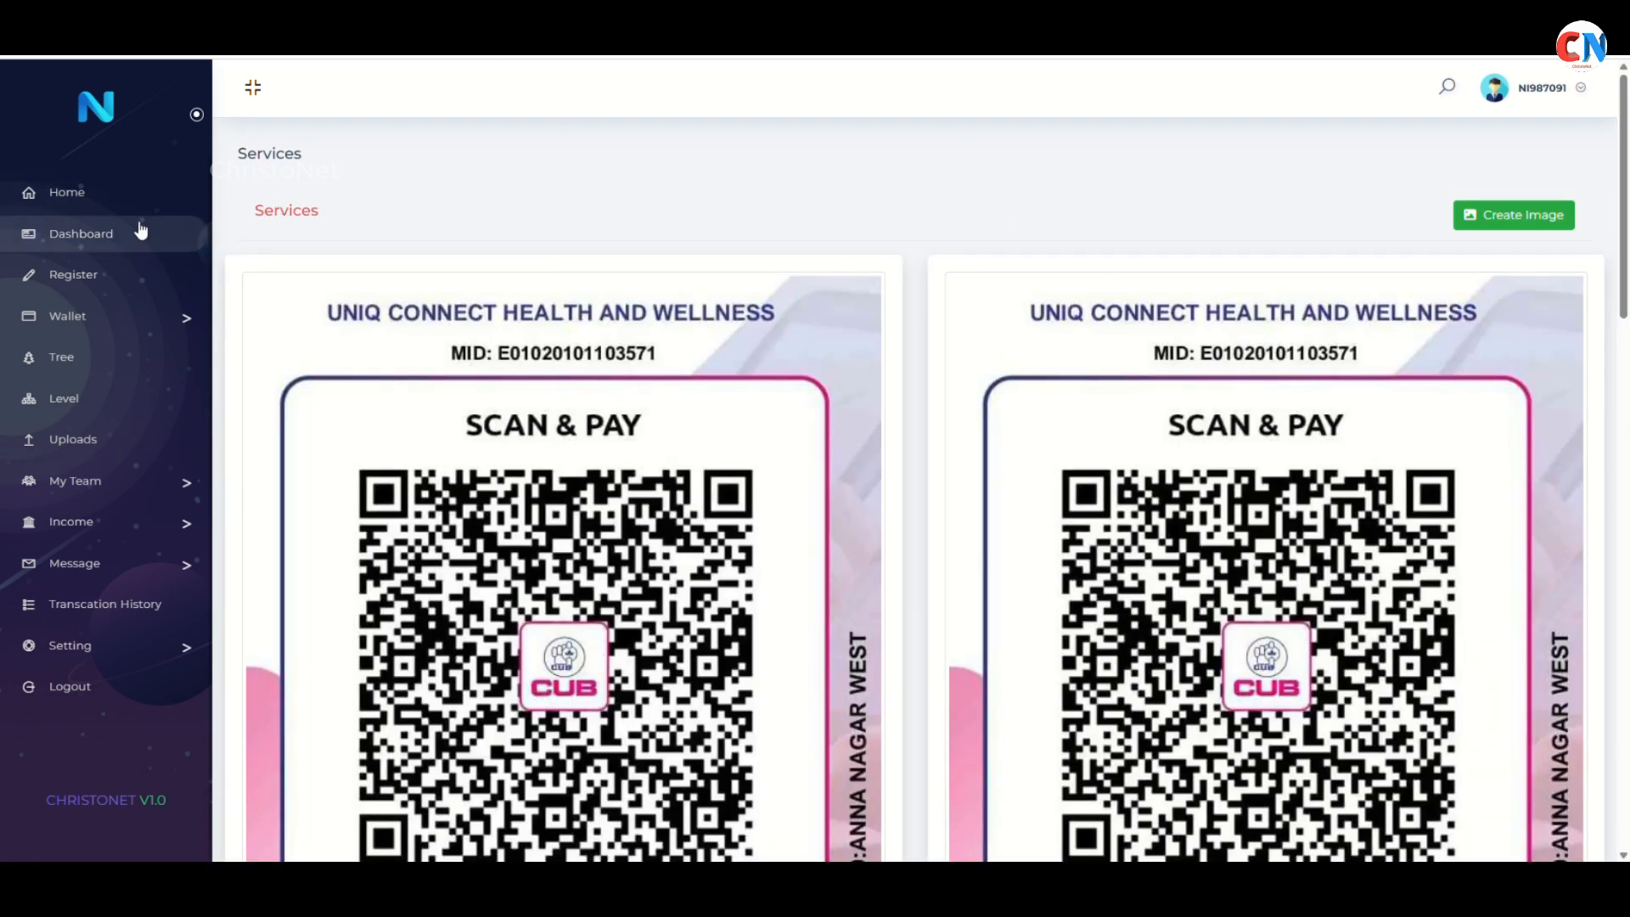
pyautogui.click(122, 320)
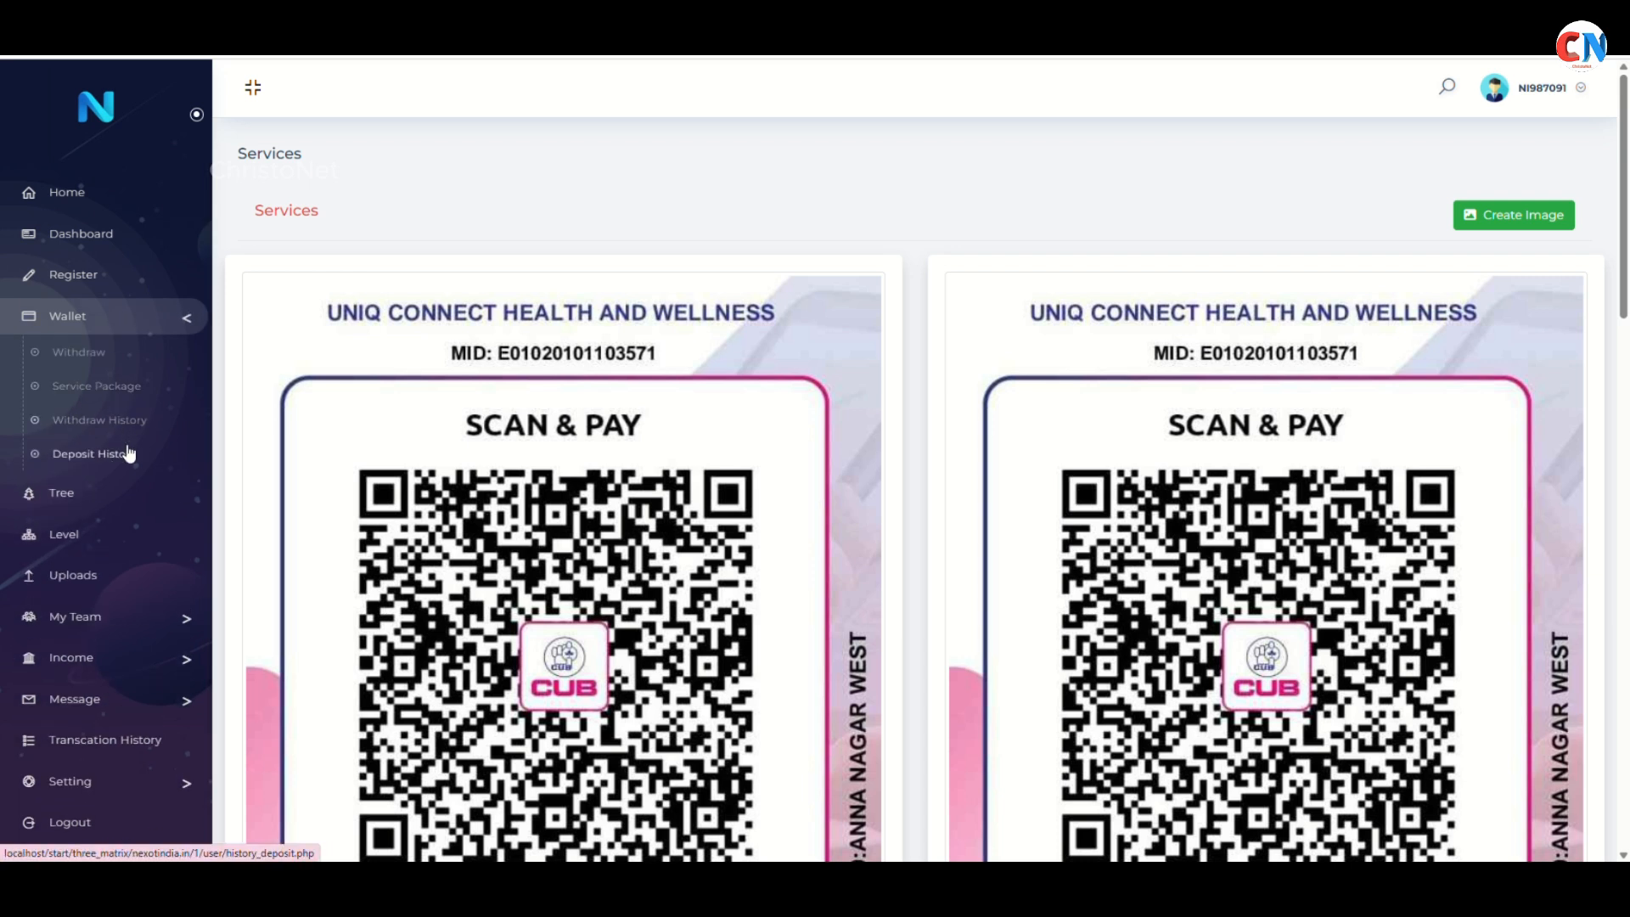
pyautogui.click(129, 455)
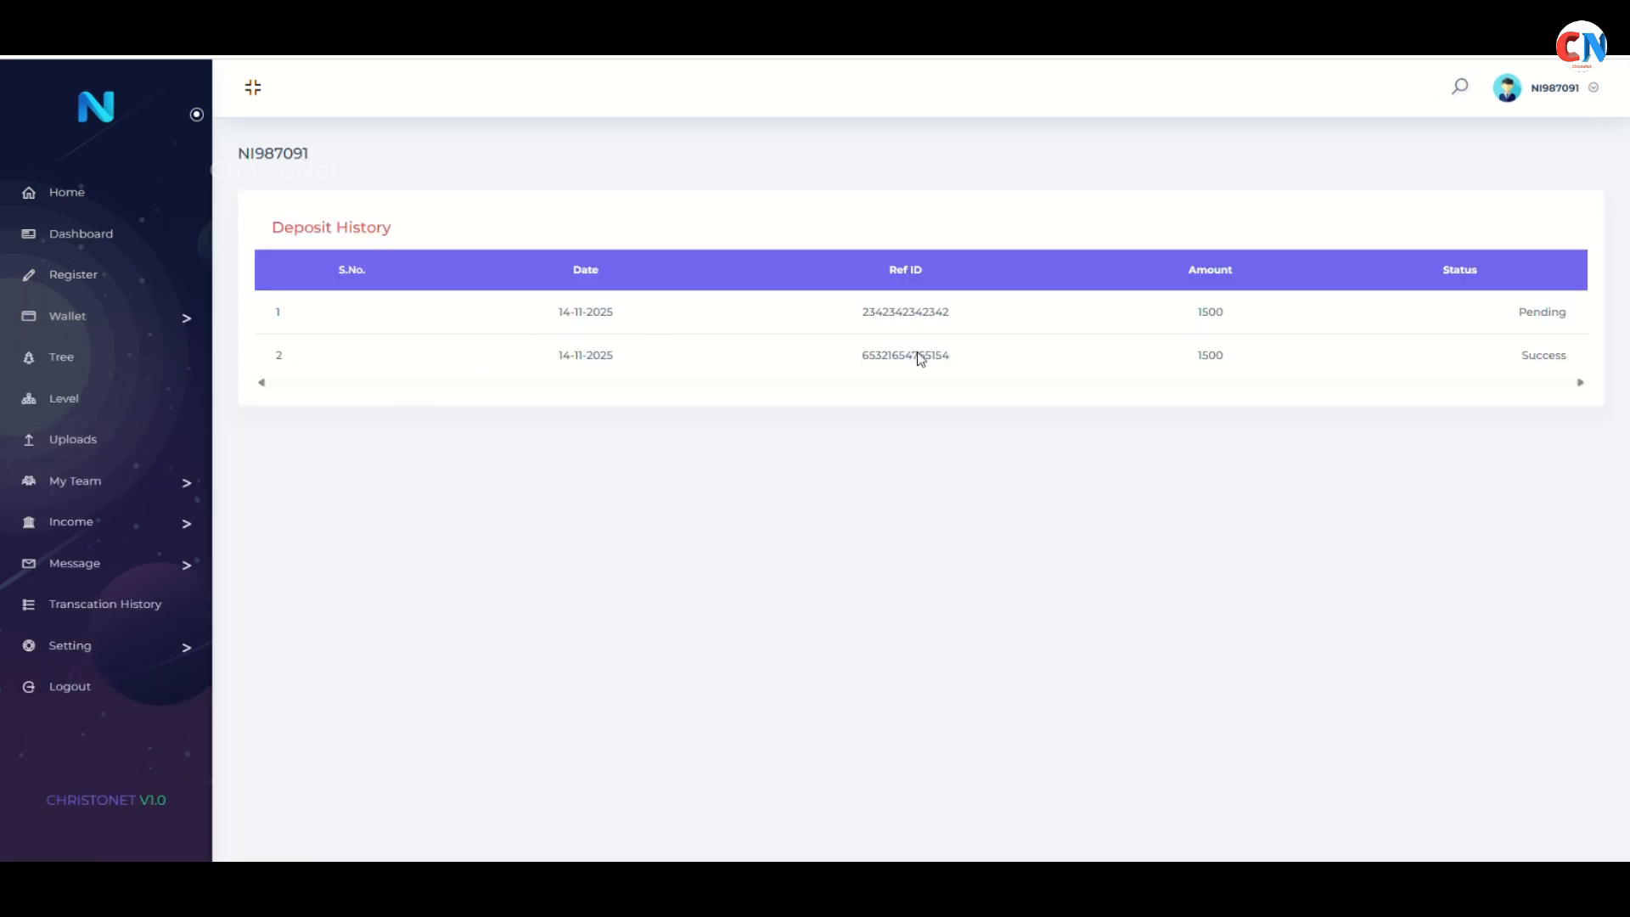
pyautogui.moveTo(543, 333); pyautogui.dragTo(1299, 331)
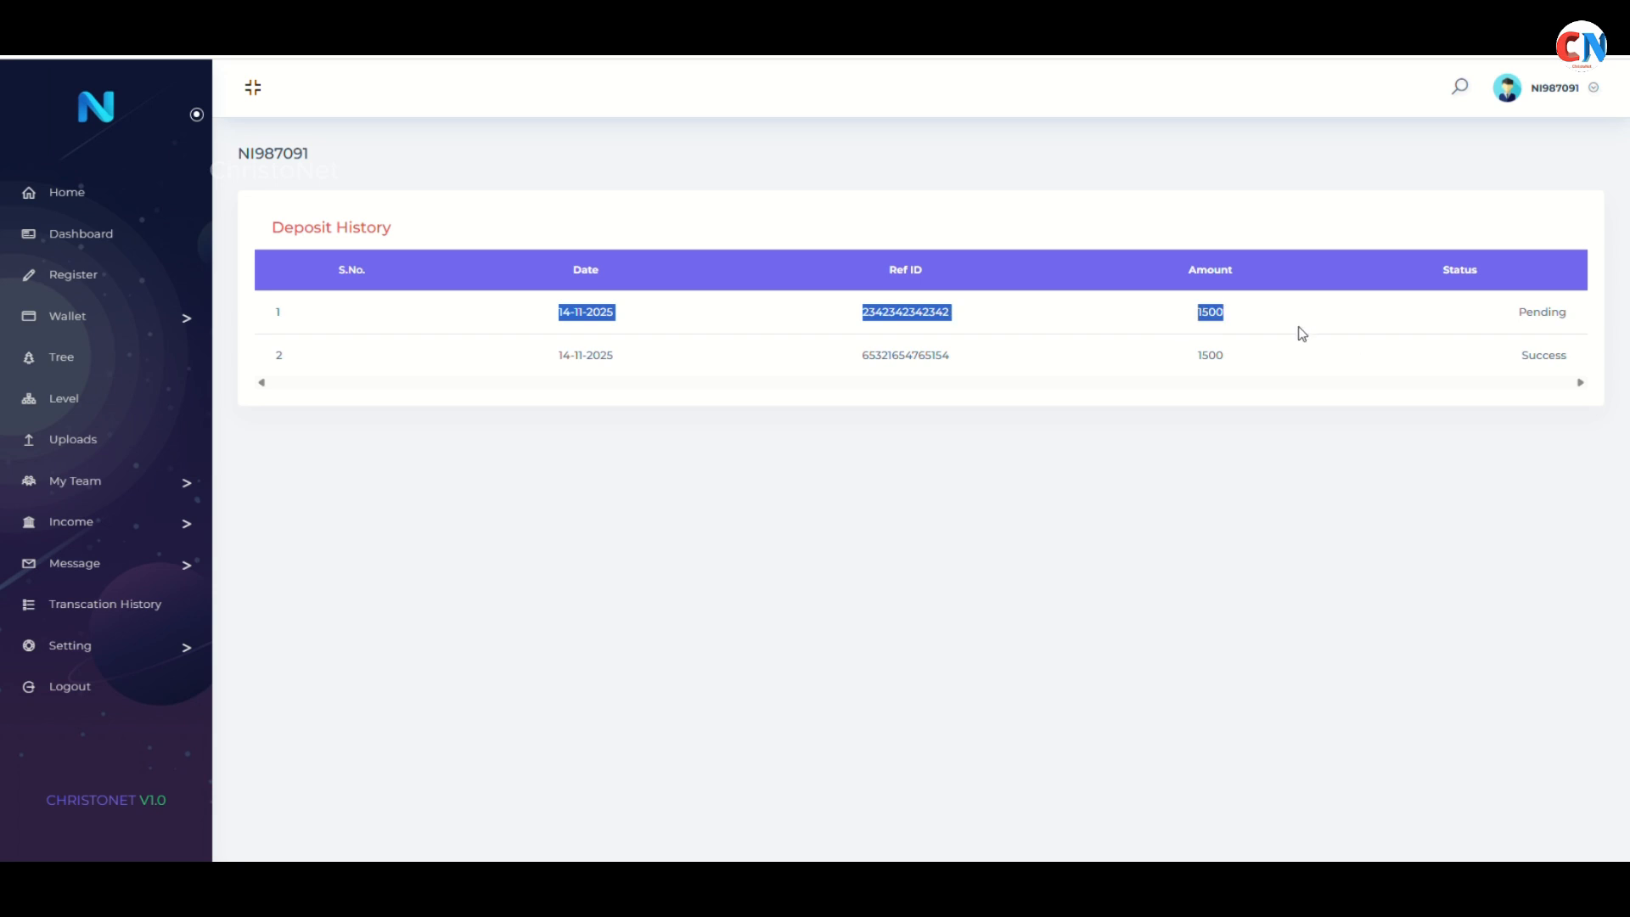
pyautogui.click(1301, 332)
pyautogui.doubleClick(1546, 313)
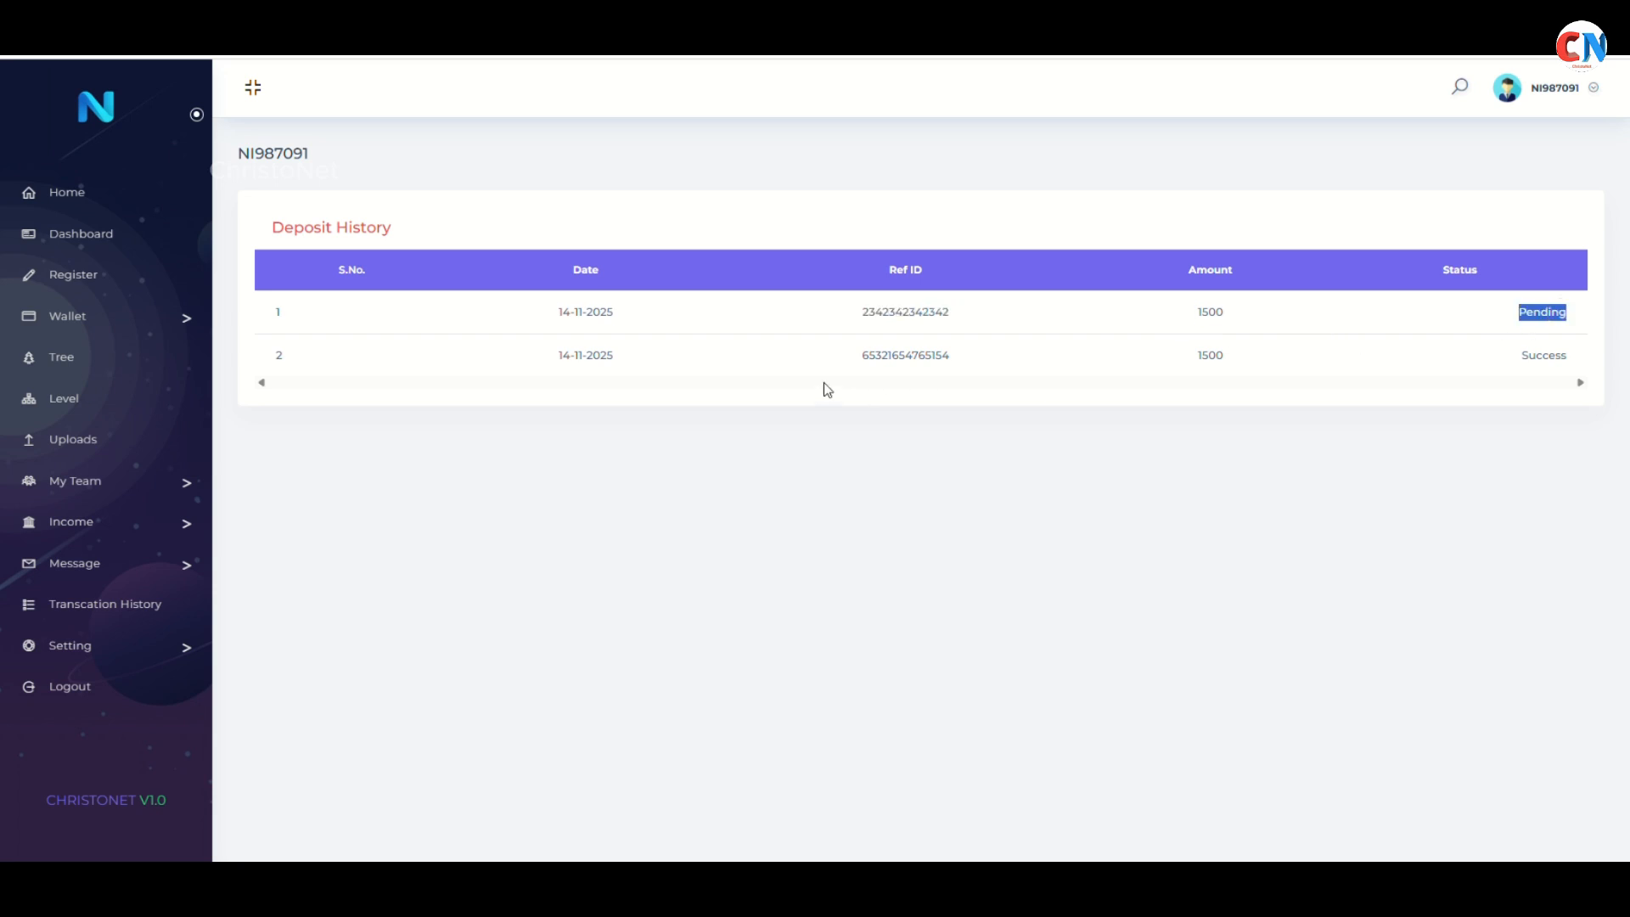
pyautogui.click(1545, 355)
pyautogui.hotkey('ctrl', 'w')
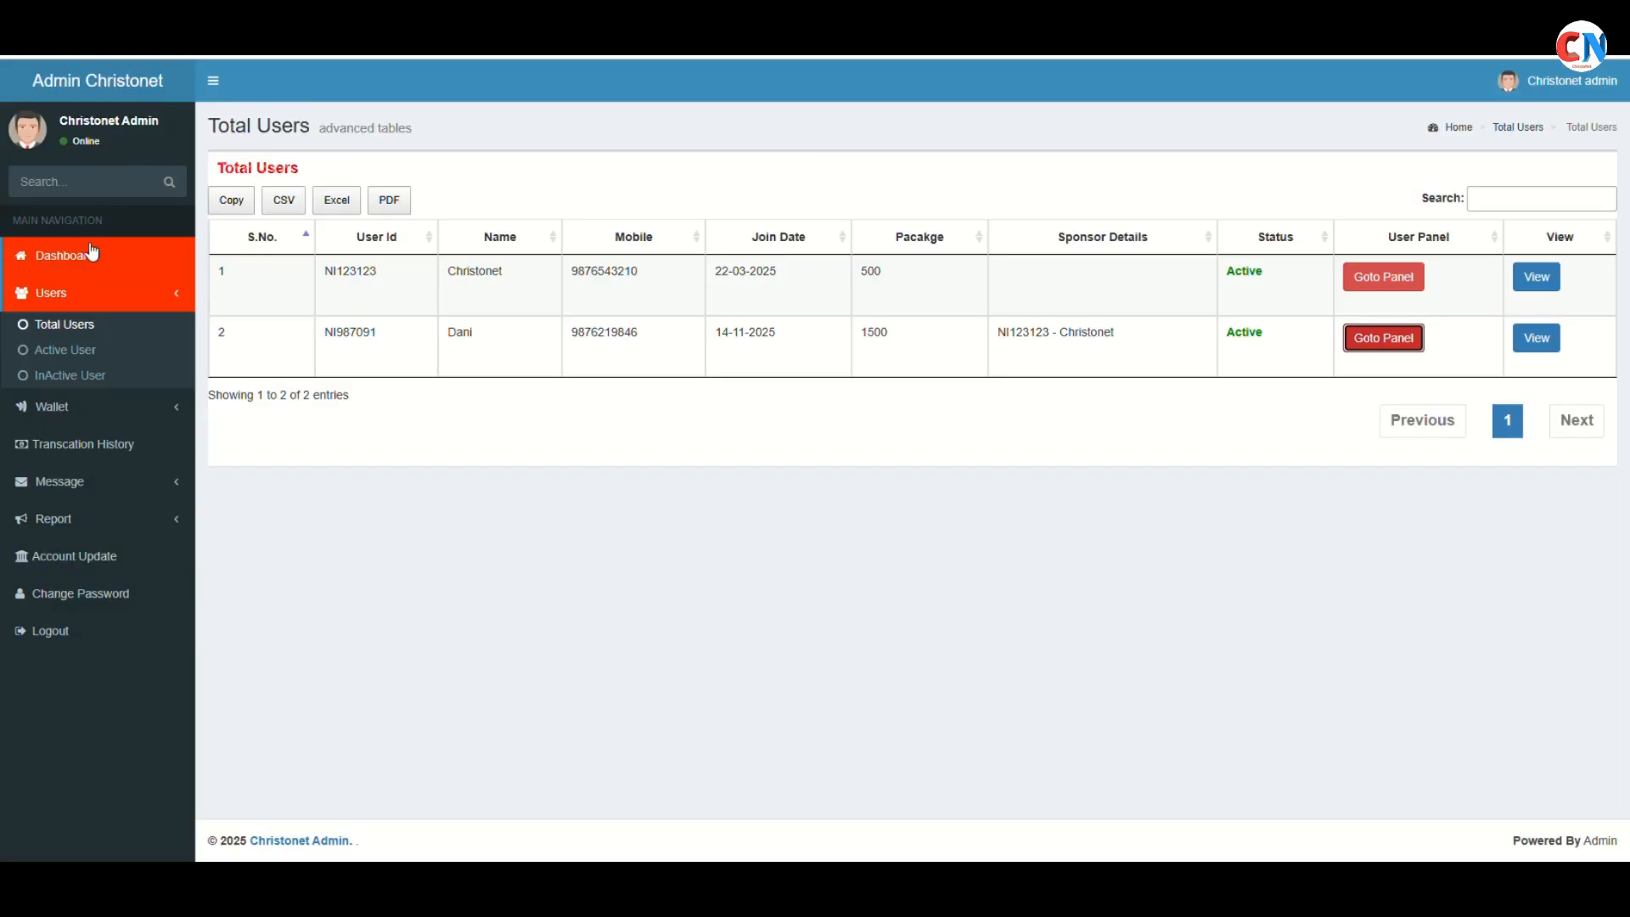
pyautogui.click(85, 251)
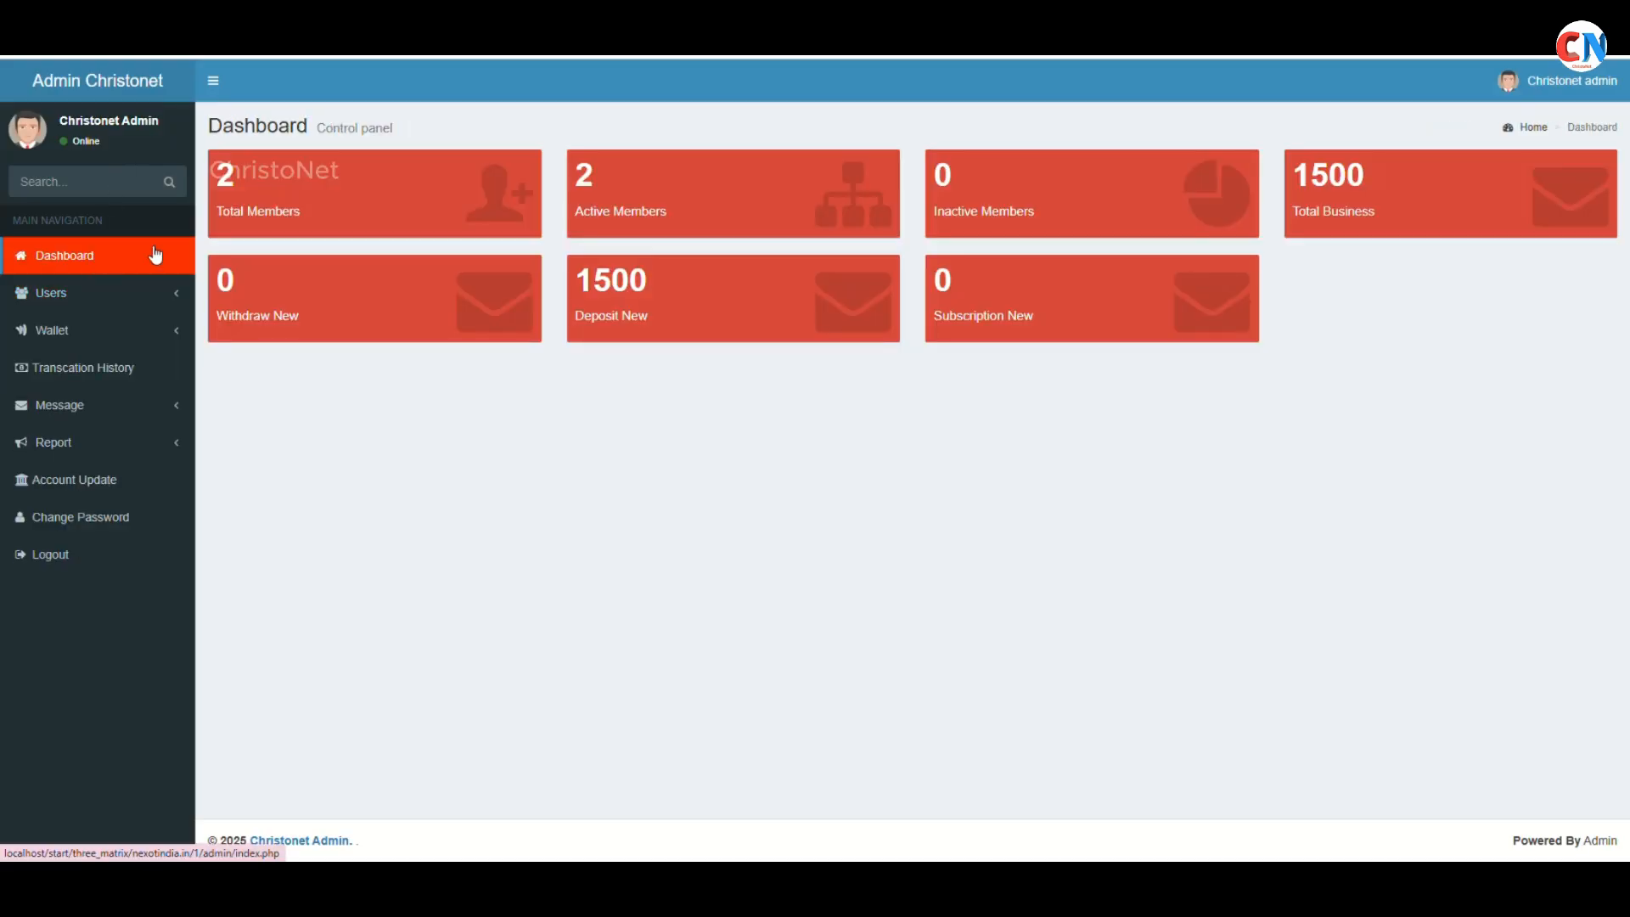
pyautogui.click(650, 319)
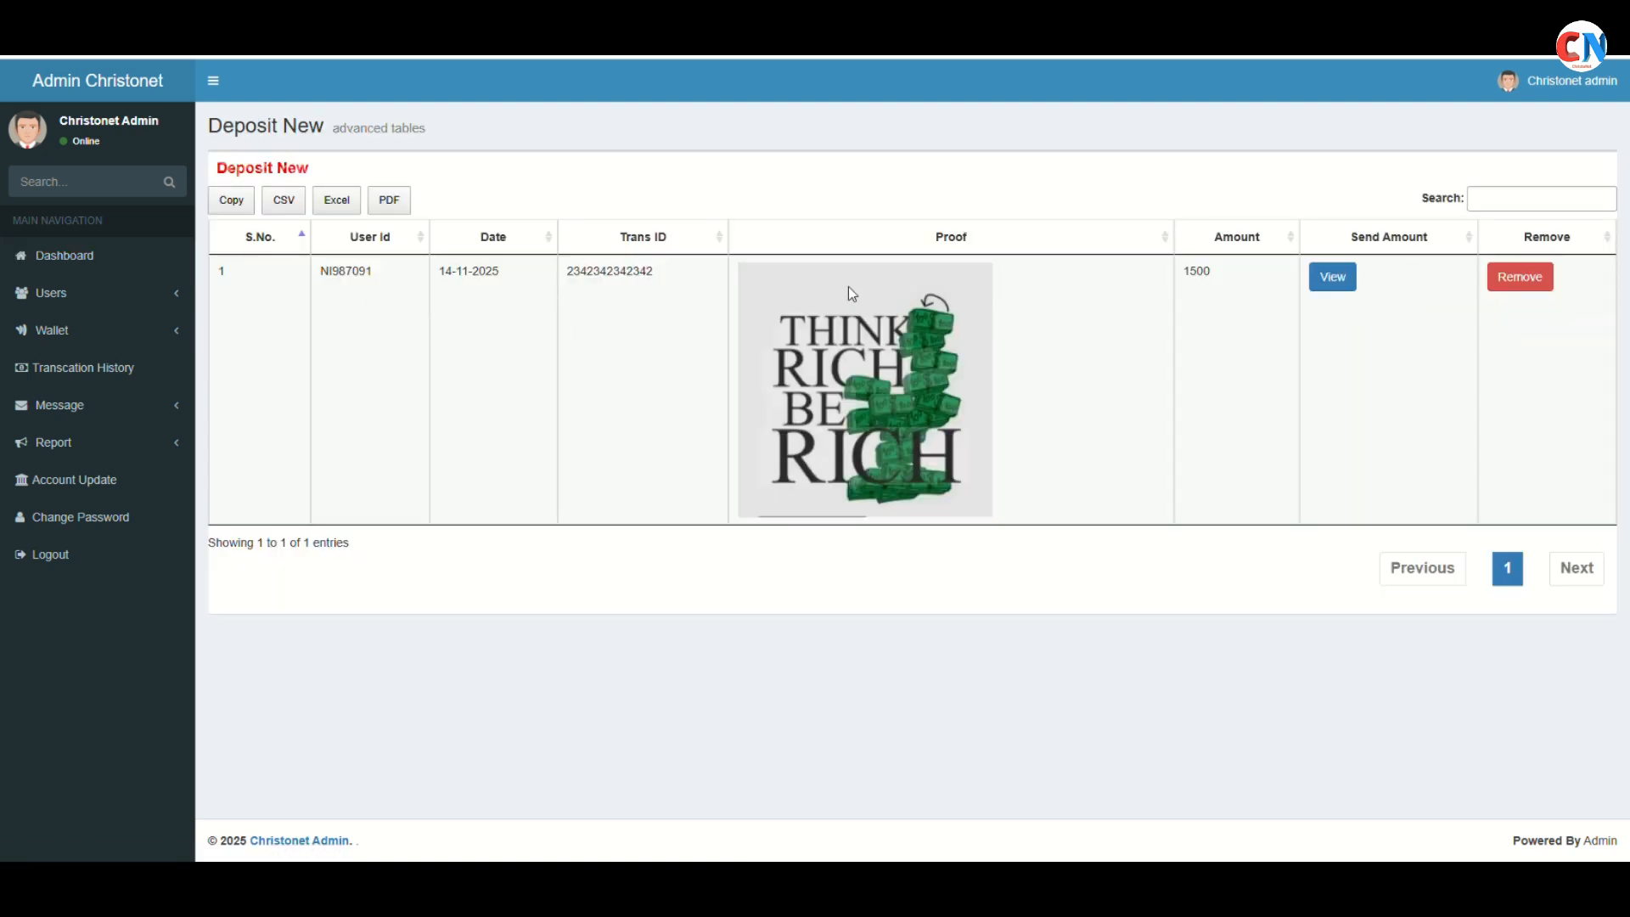
pyautogui.click(1330, 280)
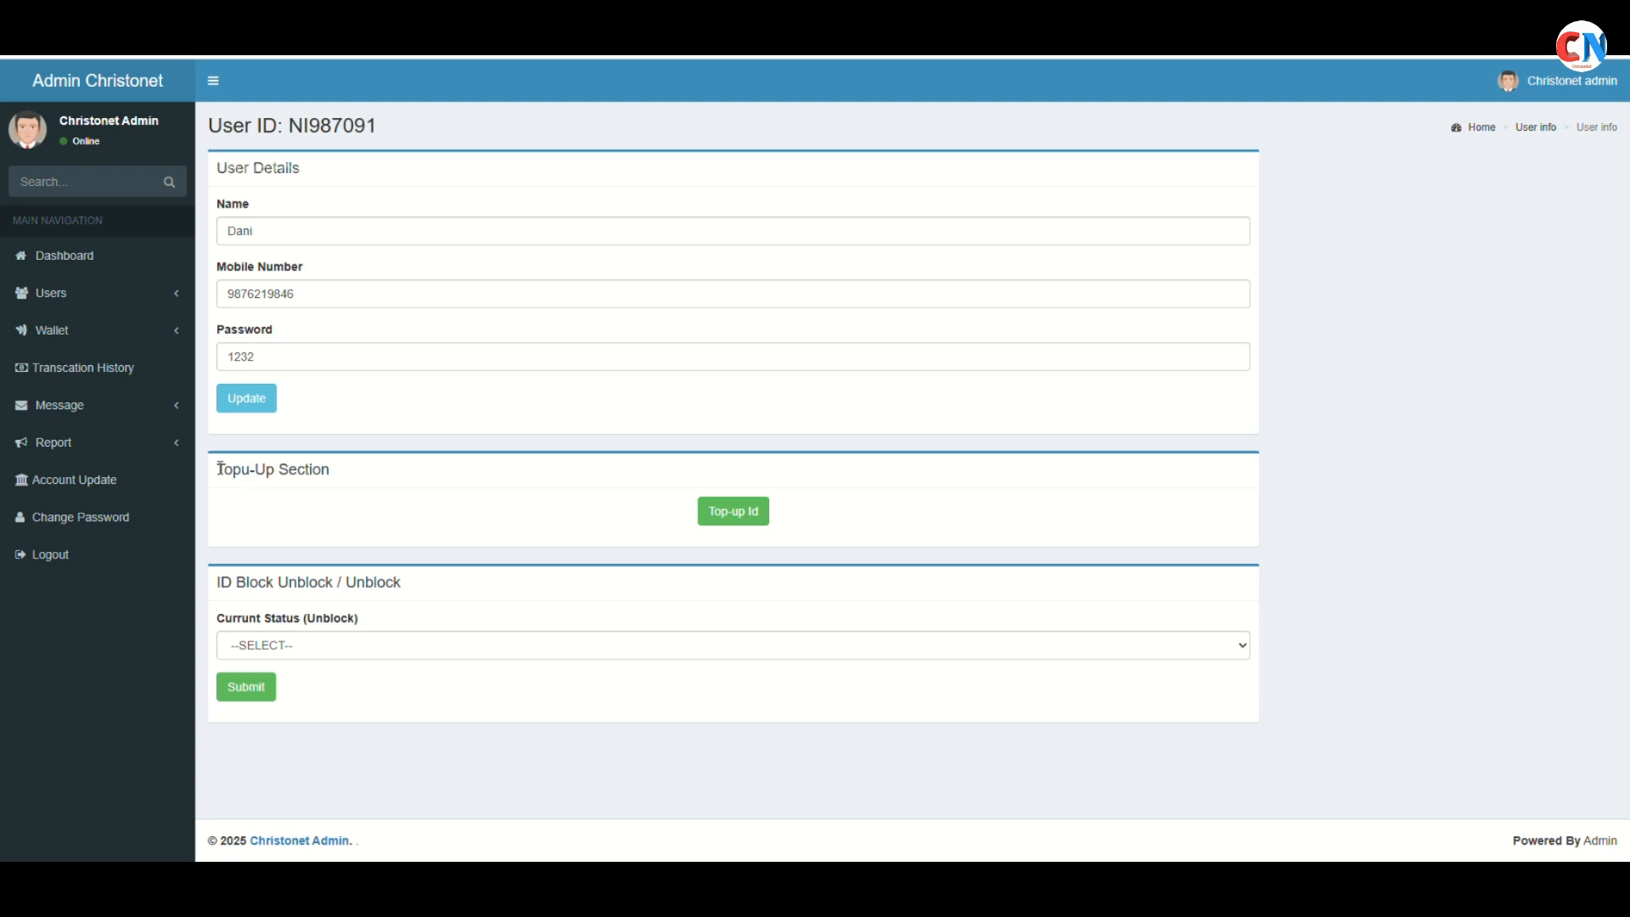
pyautogui.click(744, 514)
pyautogui.press('Return')
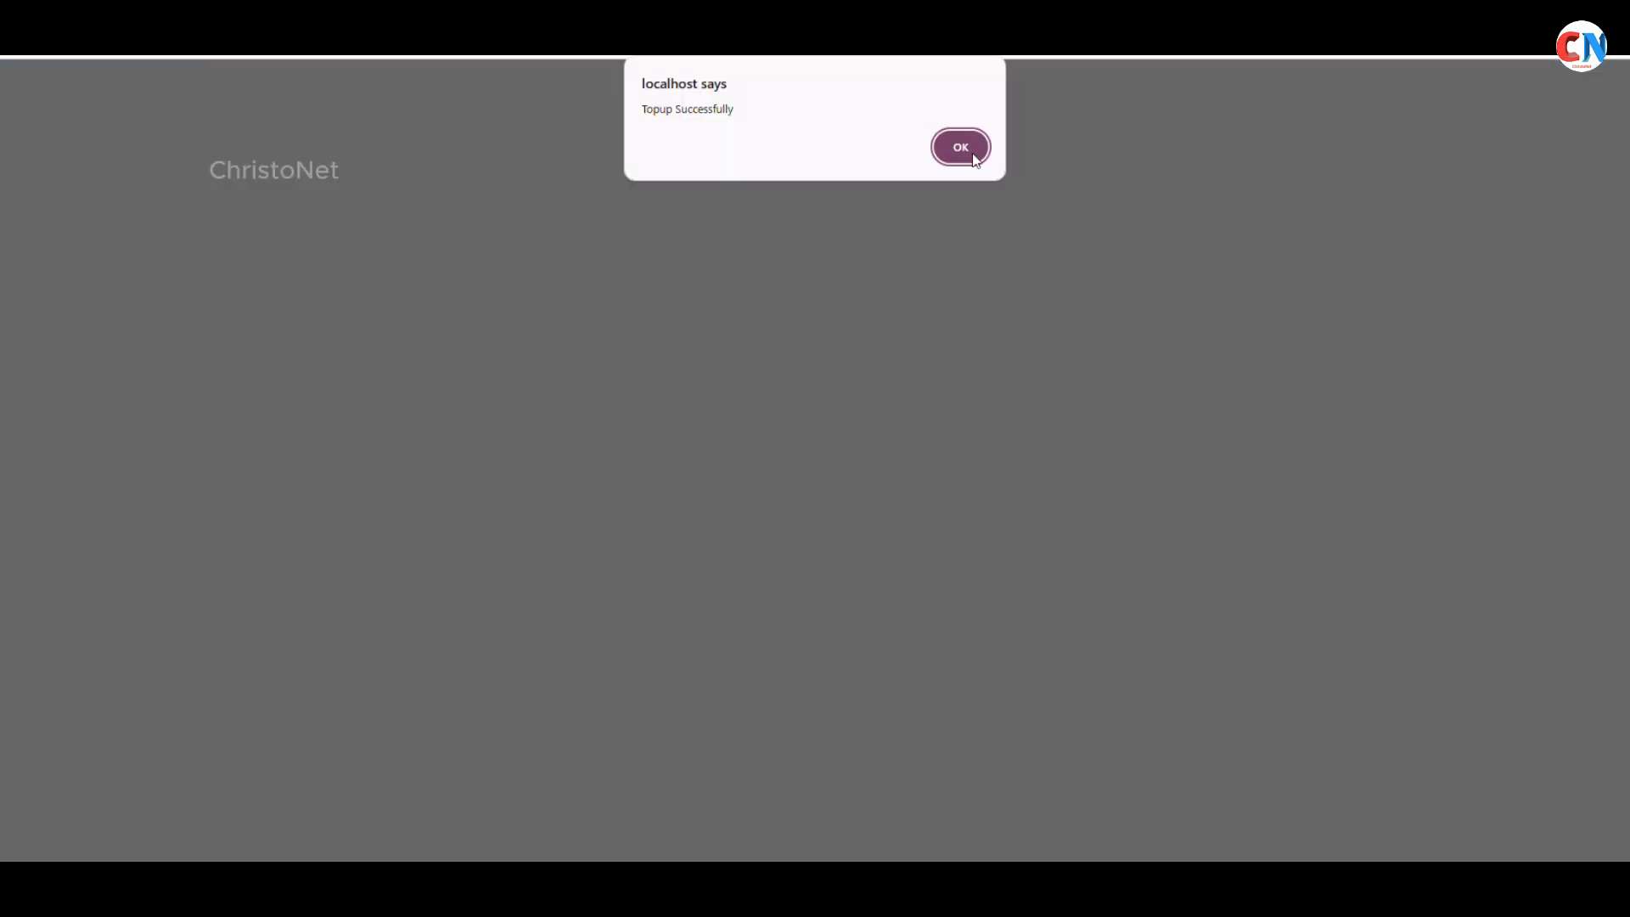
pyautogui.click(968, 153)
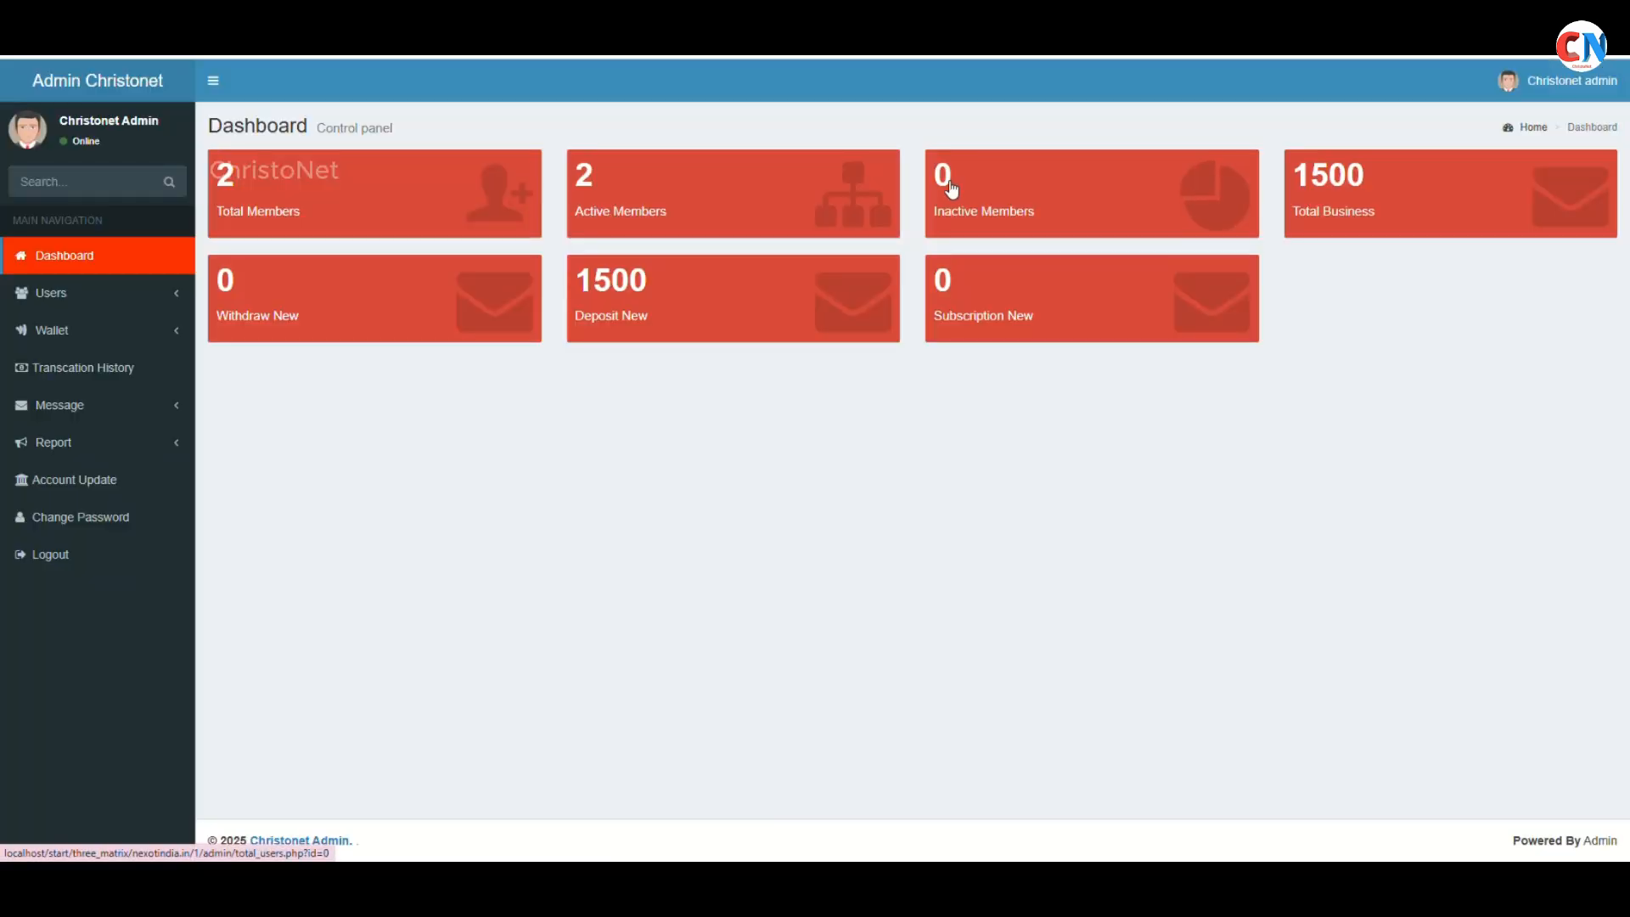
# Remove the processed 1500 request from the Deposit New list
pyautogui.click(637, 327)
pyautogui.click(1520, 274)
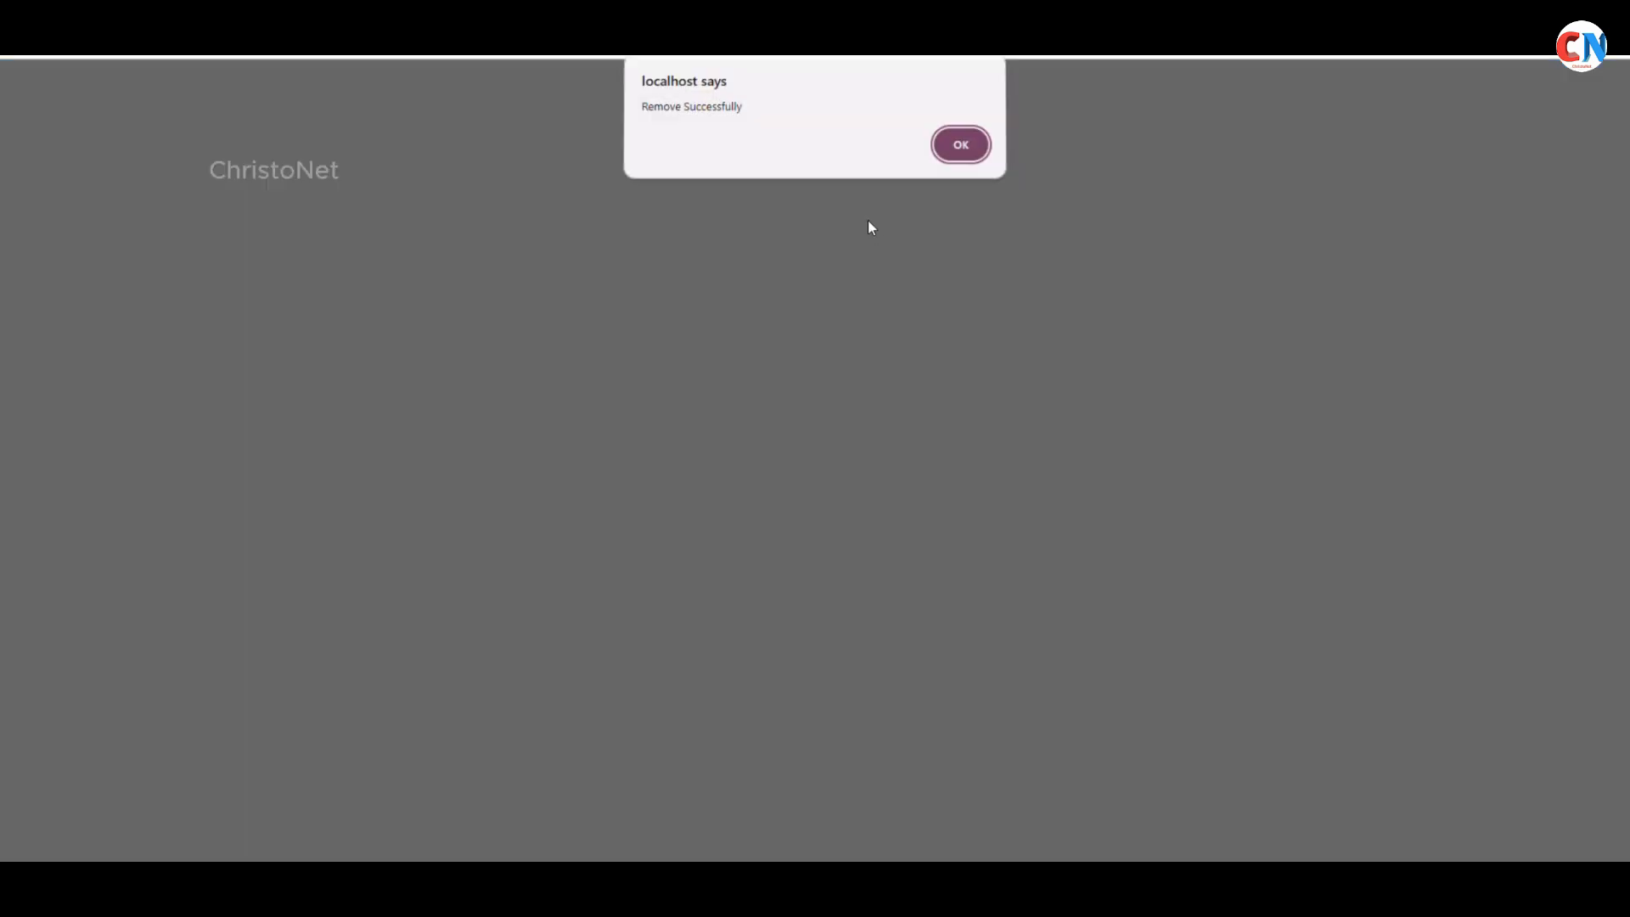
pyautogui.click(961, 146)
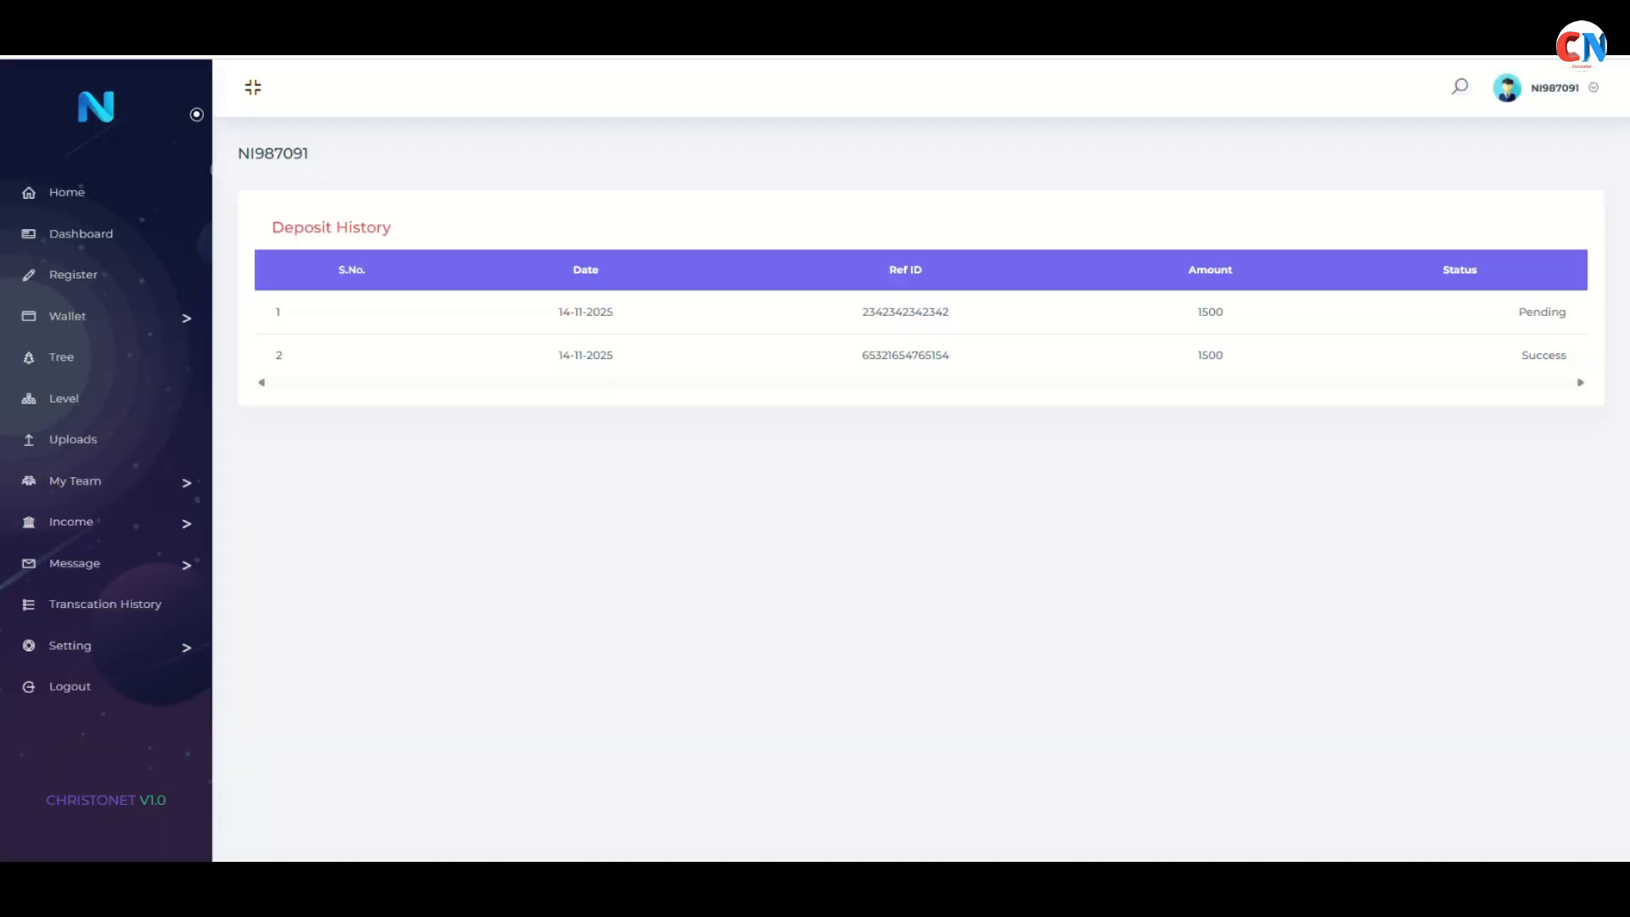
# Review the member's referral tree and level team, then return to the admin user list
pyautogui.click(95, 207)
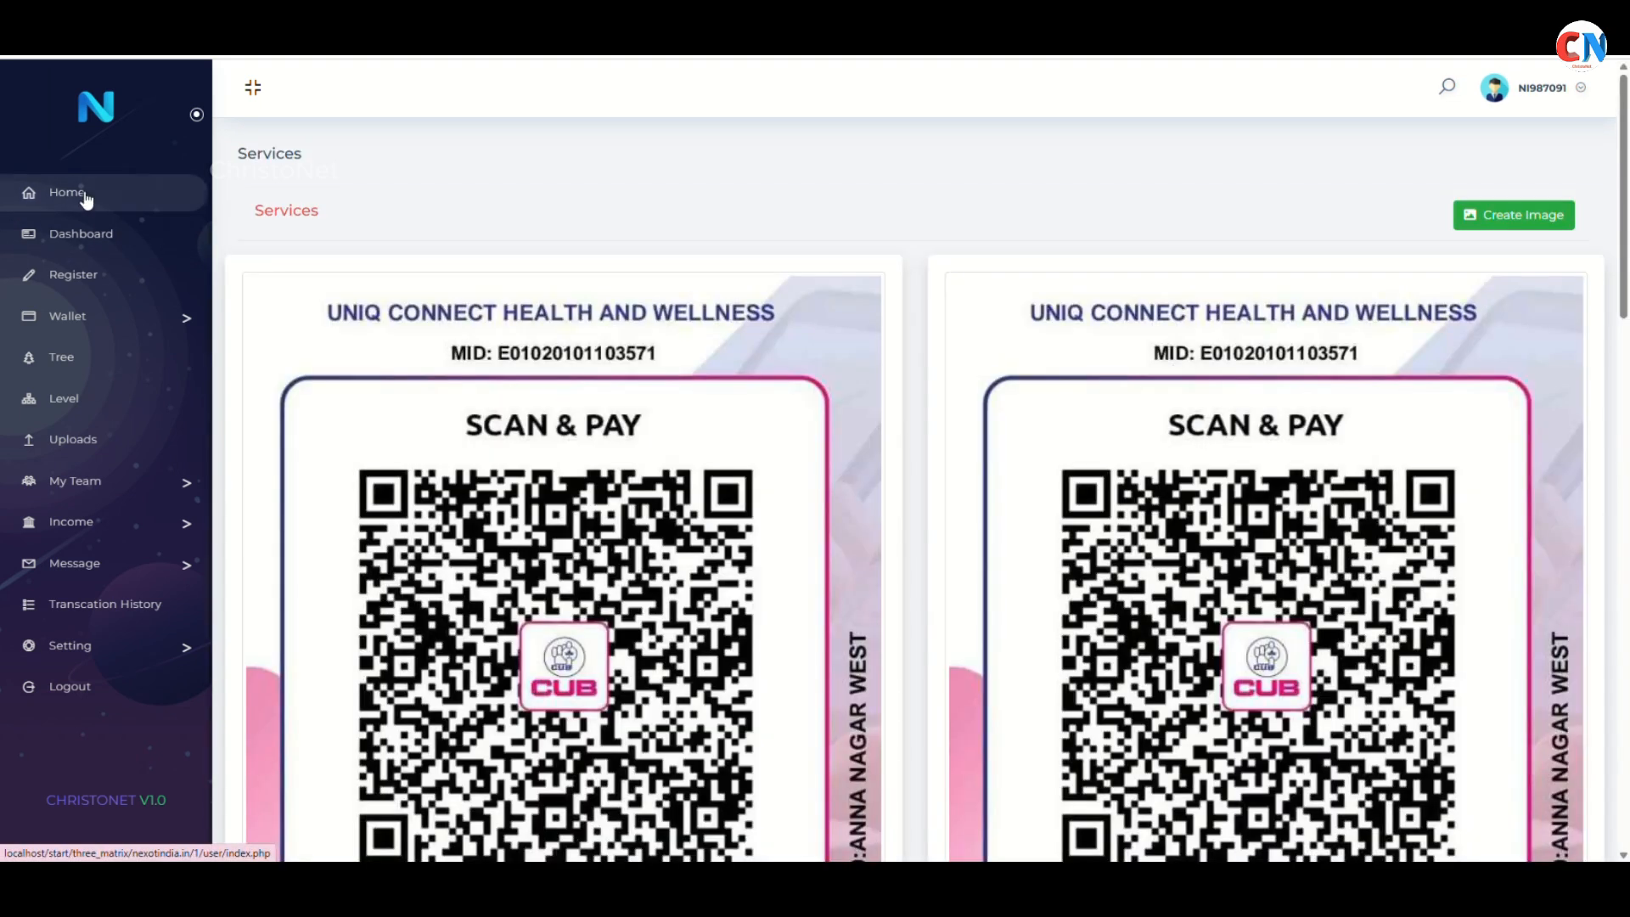
pyautogui.click(87, 360)
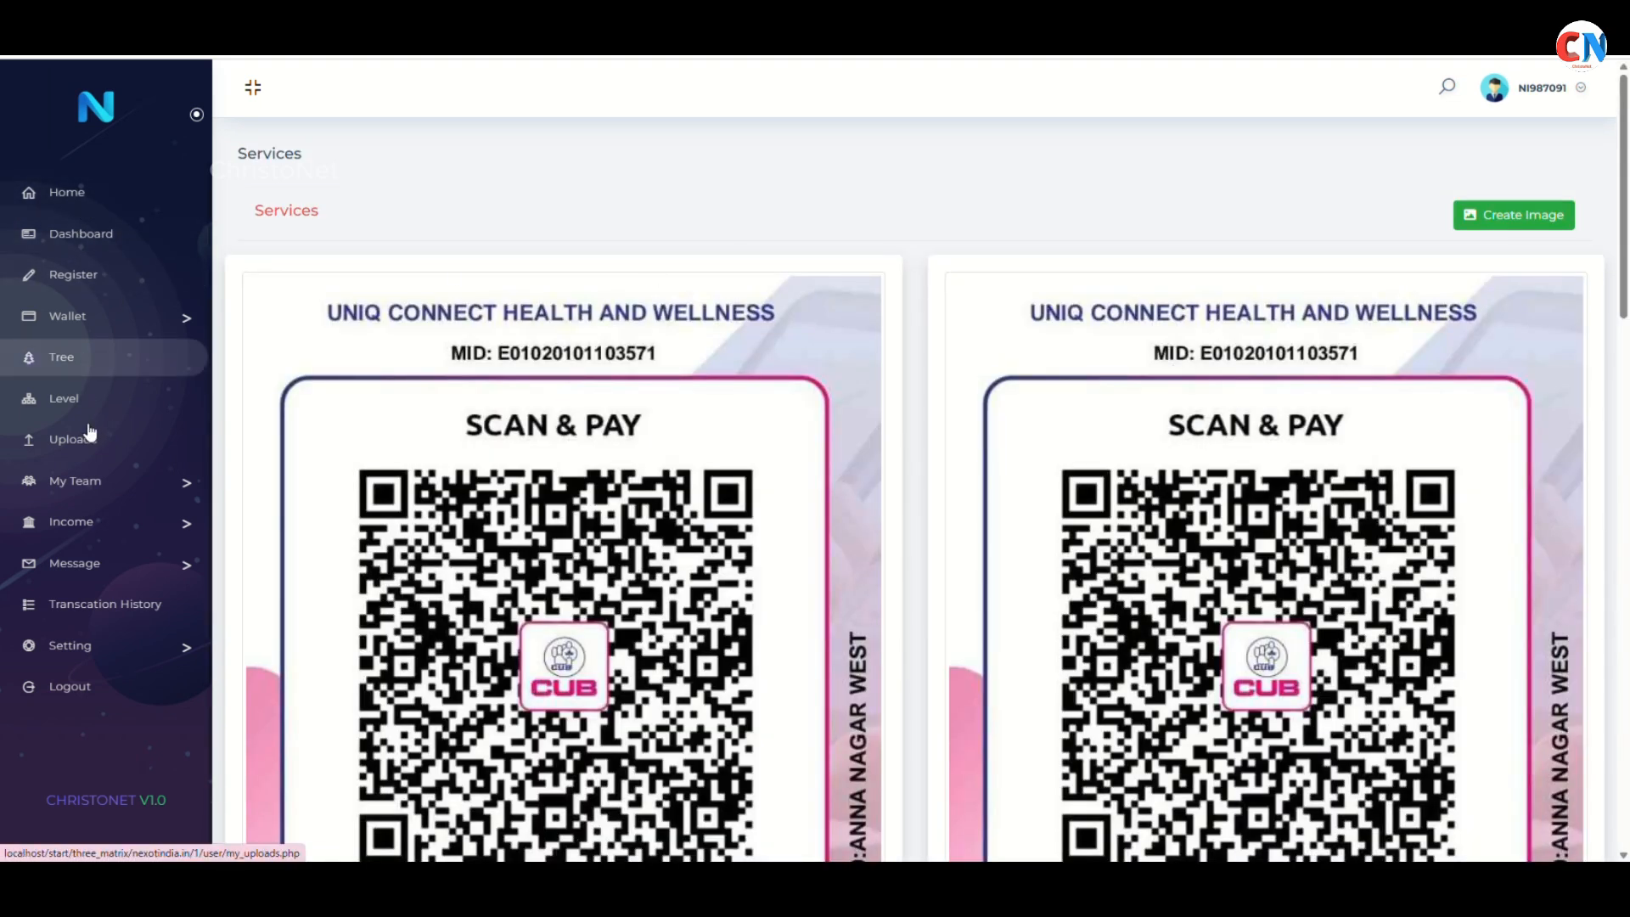
pyautogui.click(98, 399)
pyautogui.click(90, 194)
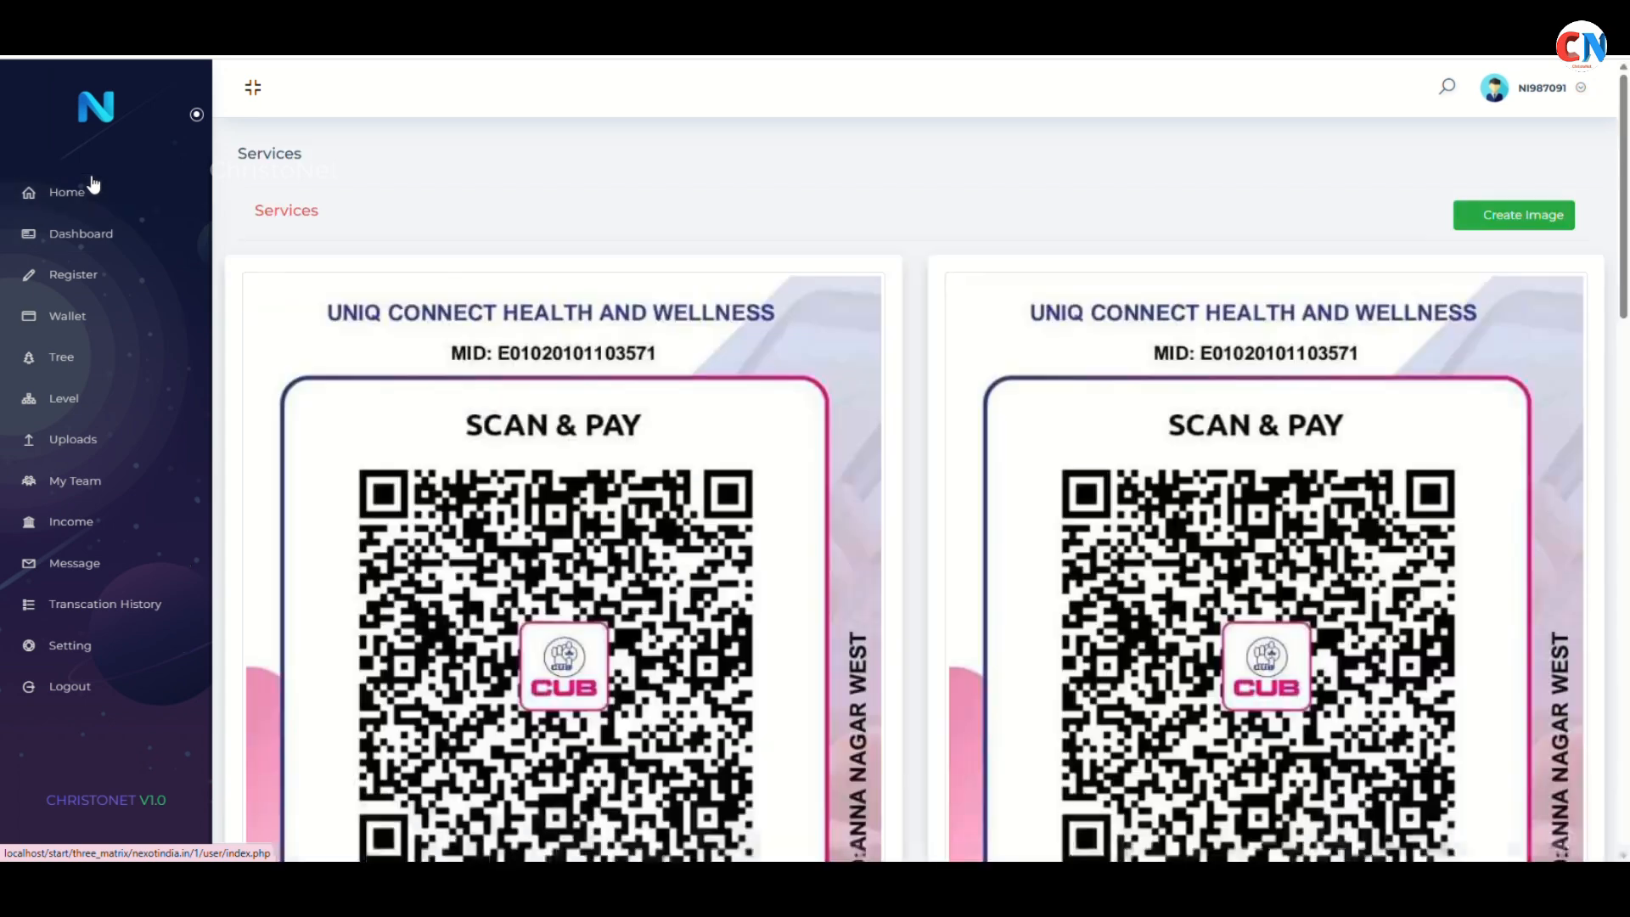
pyautogui.click(132, 319)
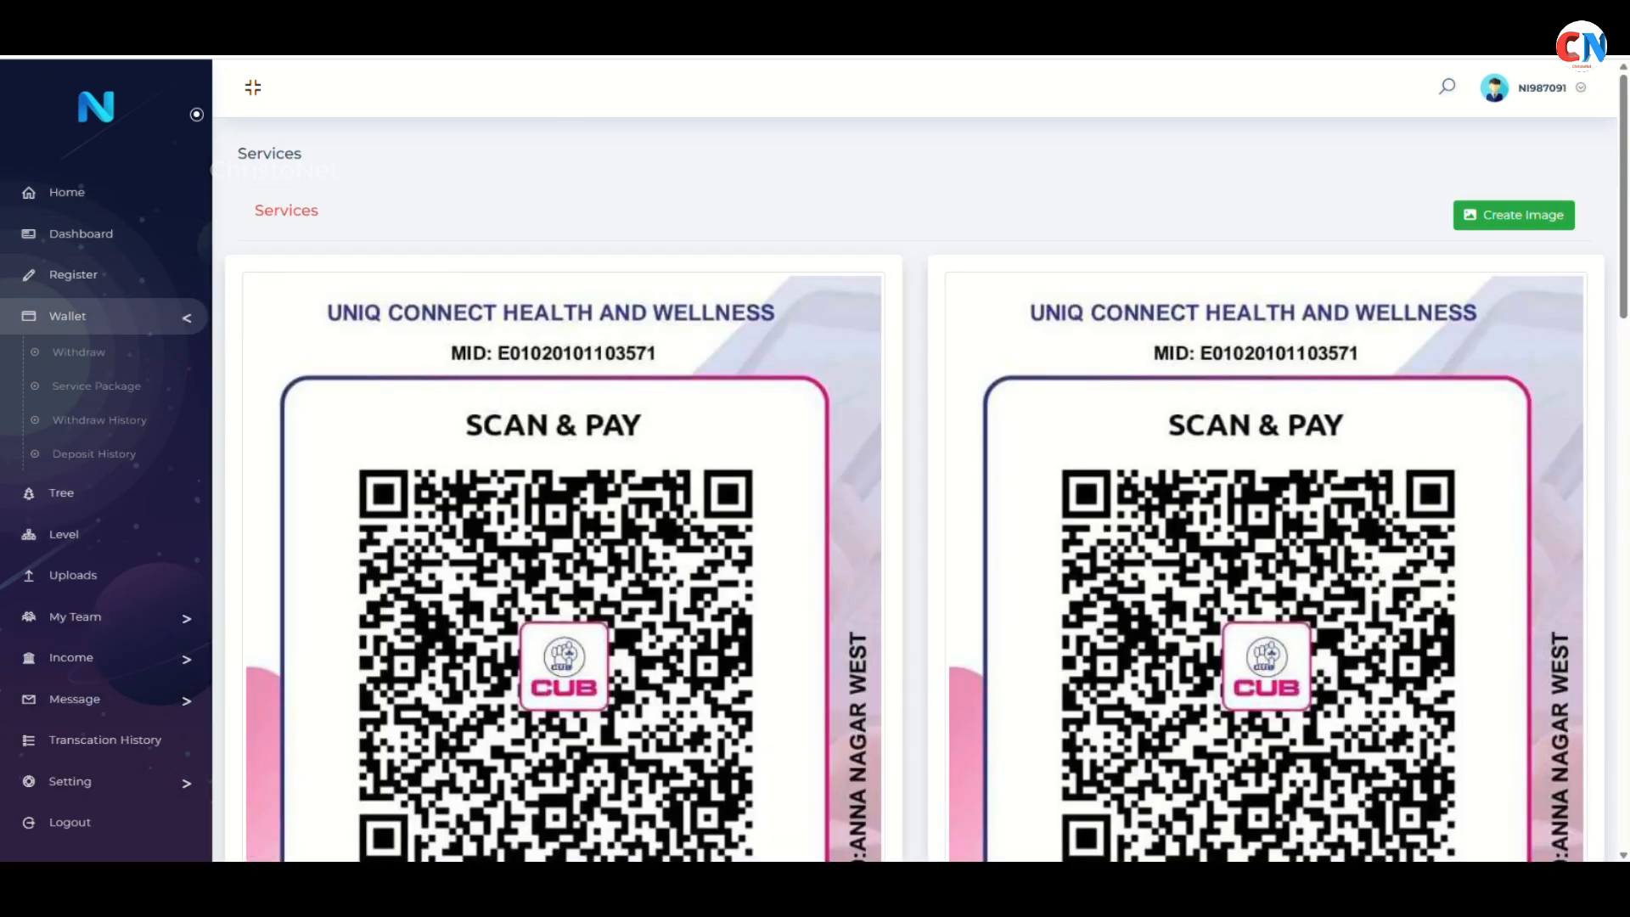
pyautogui.click(84, 292)
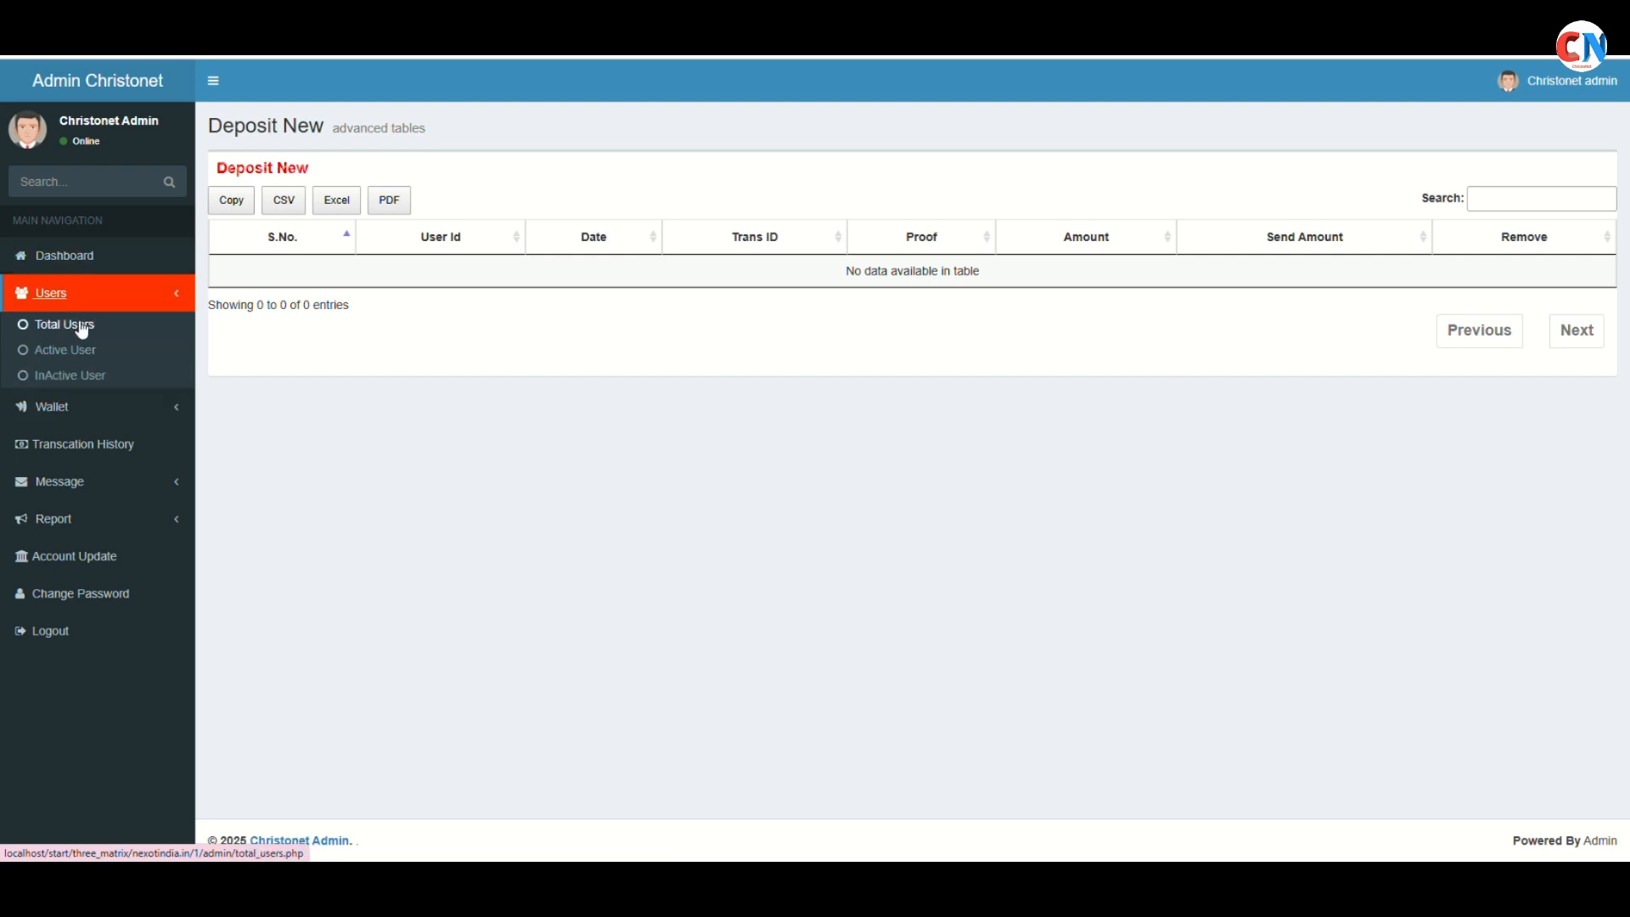
pyautogui.click(81, 323)
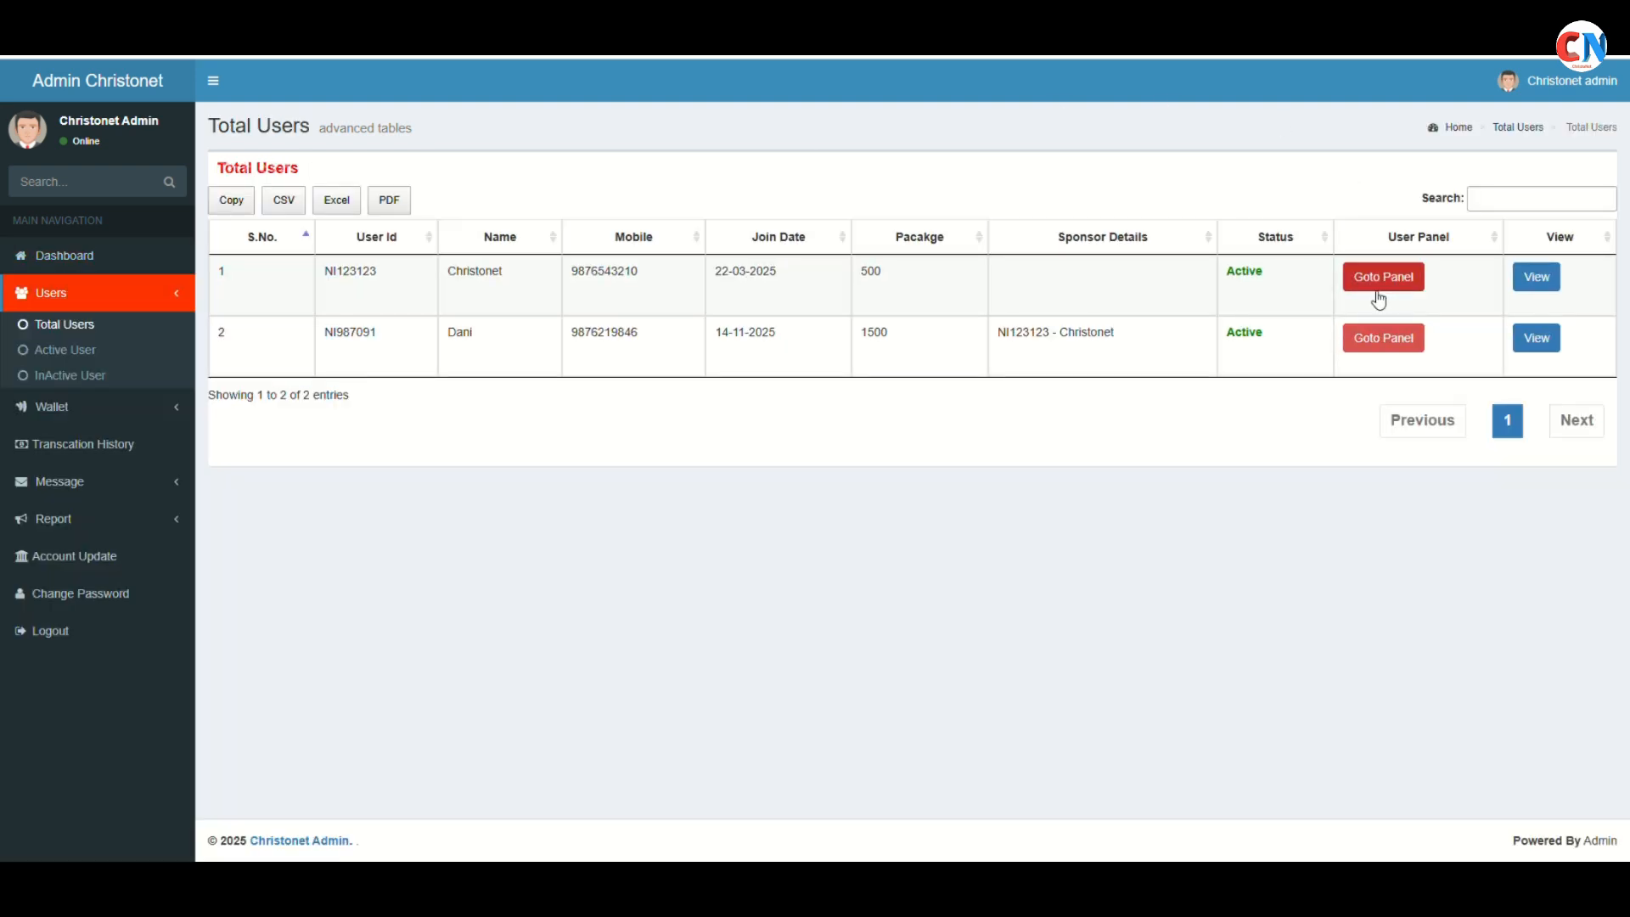
# Enter sponsor NI123123's panel and review its referral tree and level team
pyautogui.click(1376, 290)
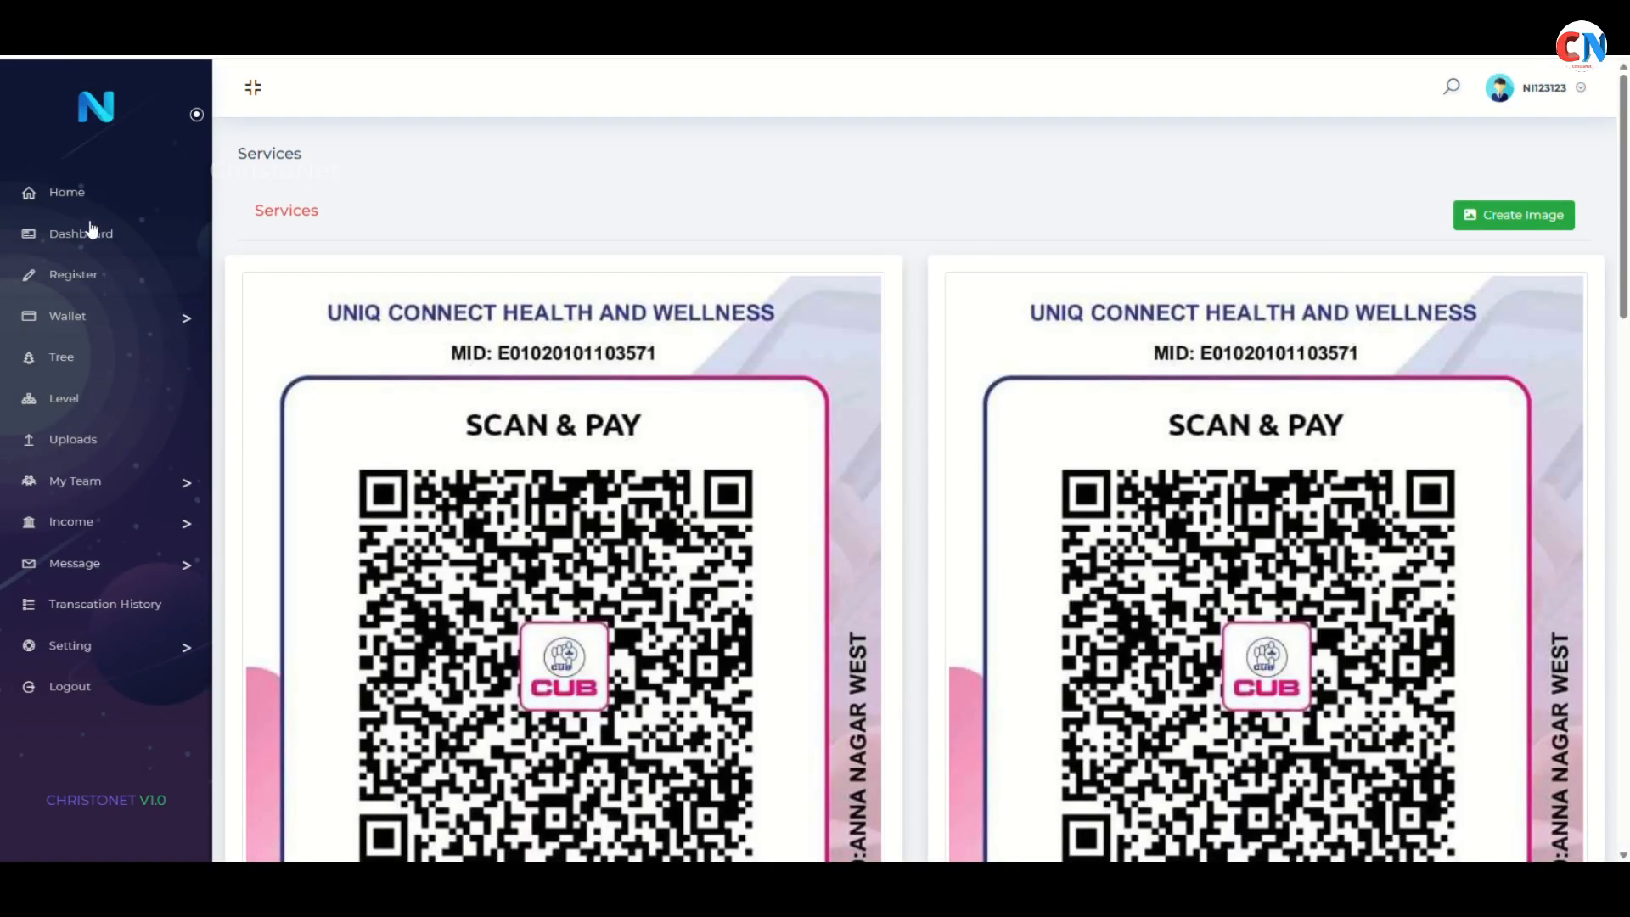
pyautogui.click(88, 373)
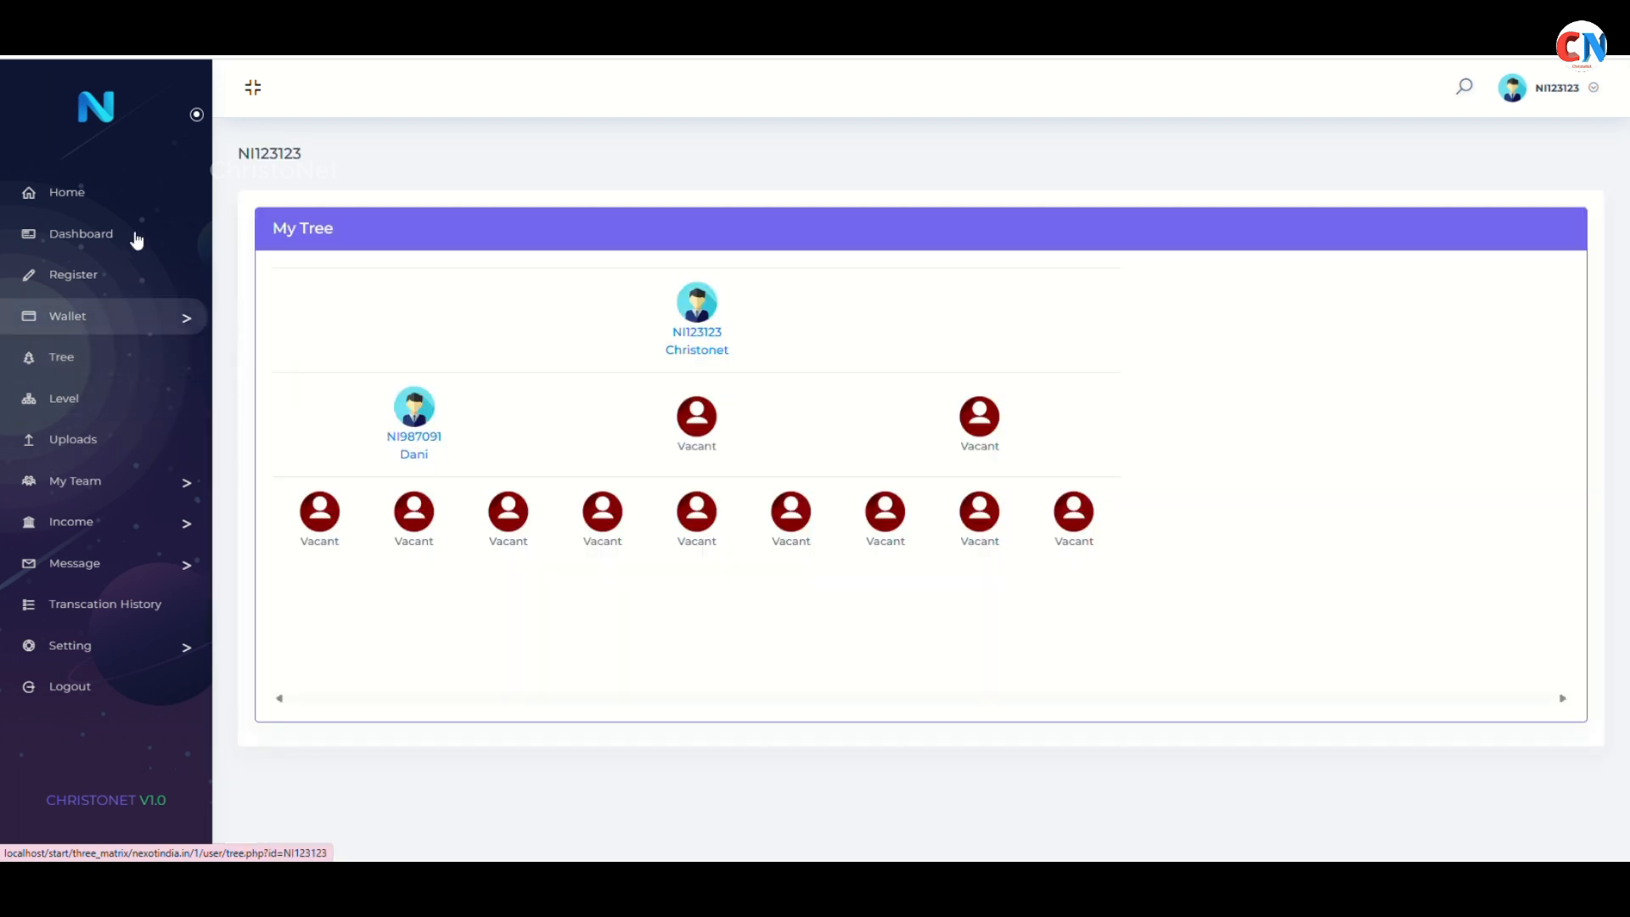
pyautogui.click(100, 404)
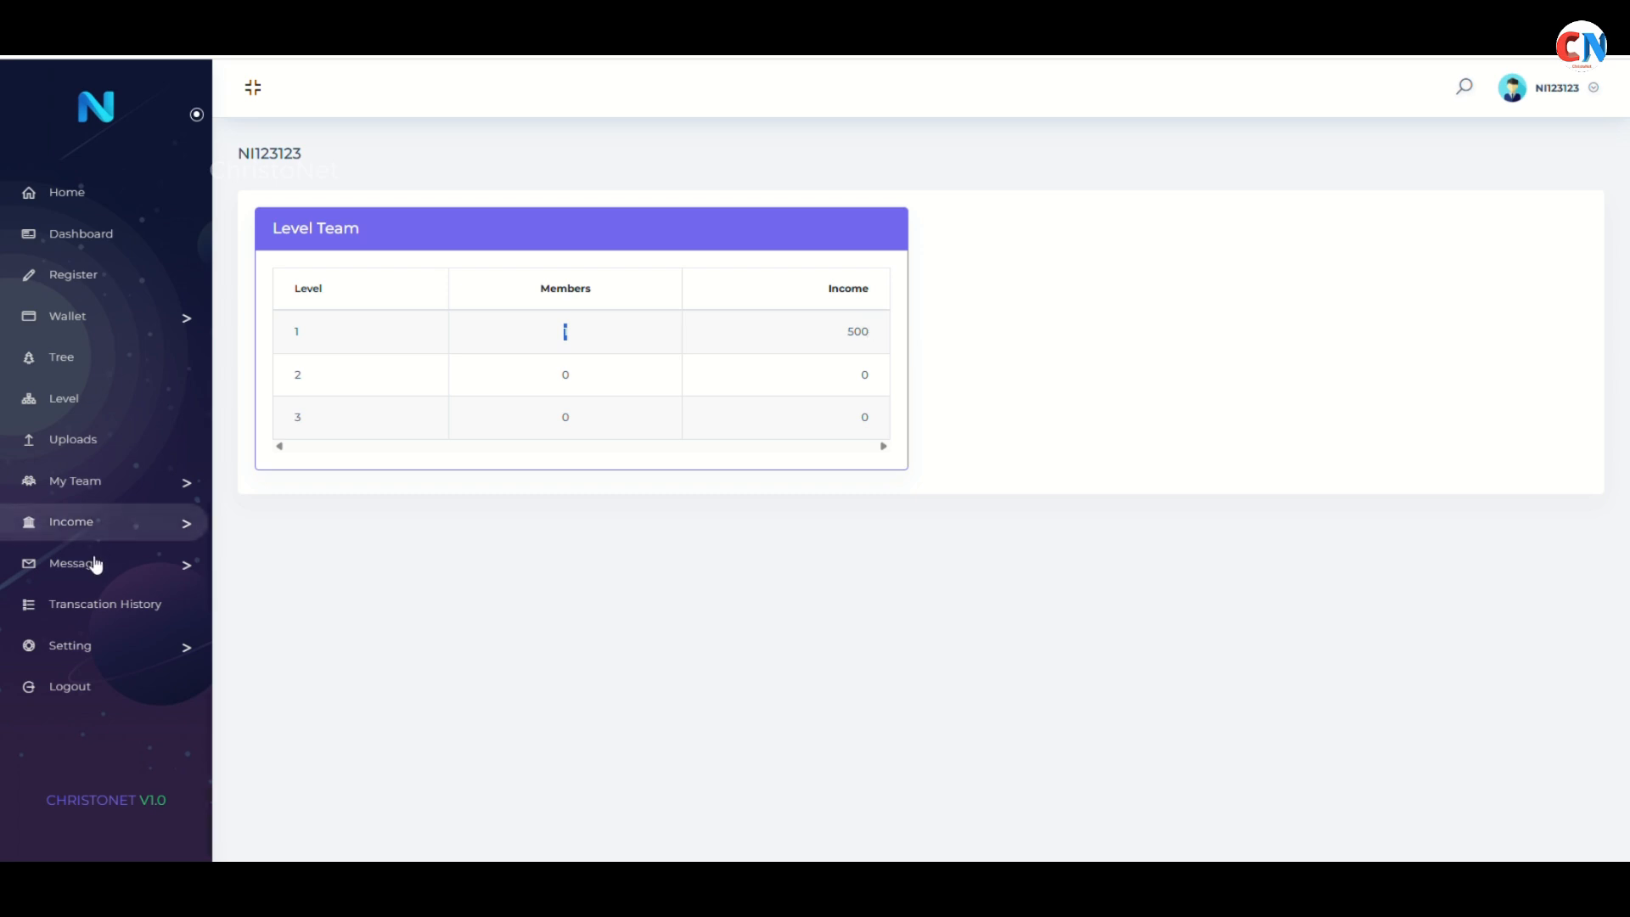
# Check NI123123's referral income (two 100 entries from NI987091) and level income (two 250 entries)
pyautogui.click(129, 533)
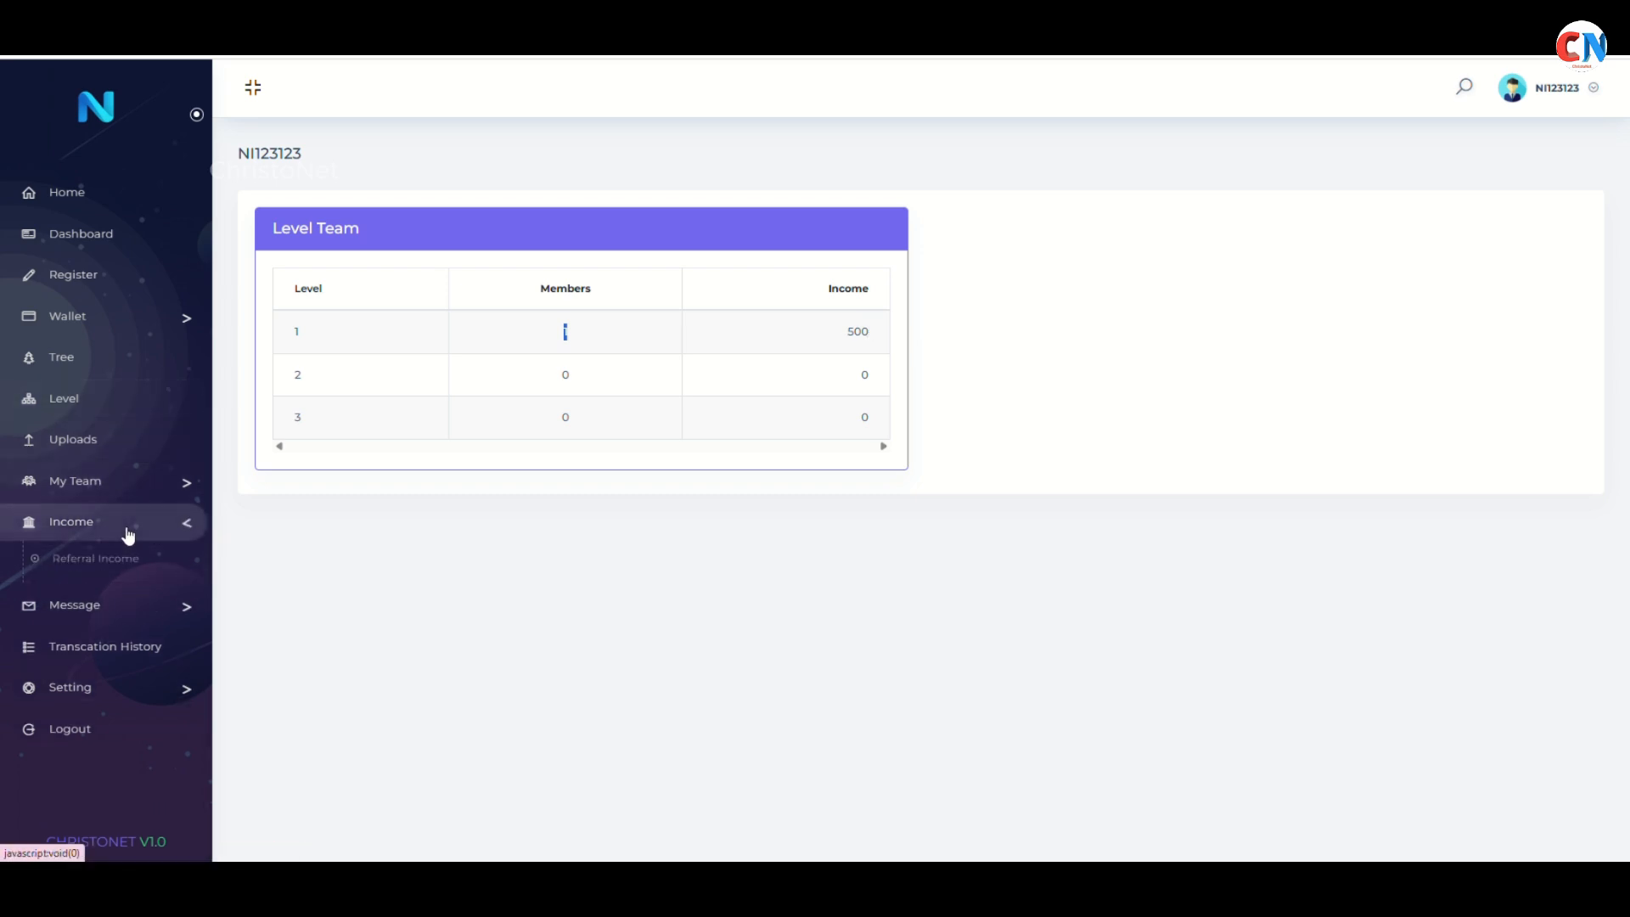
pyautogui.click(126, 568)
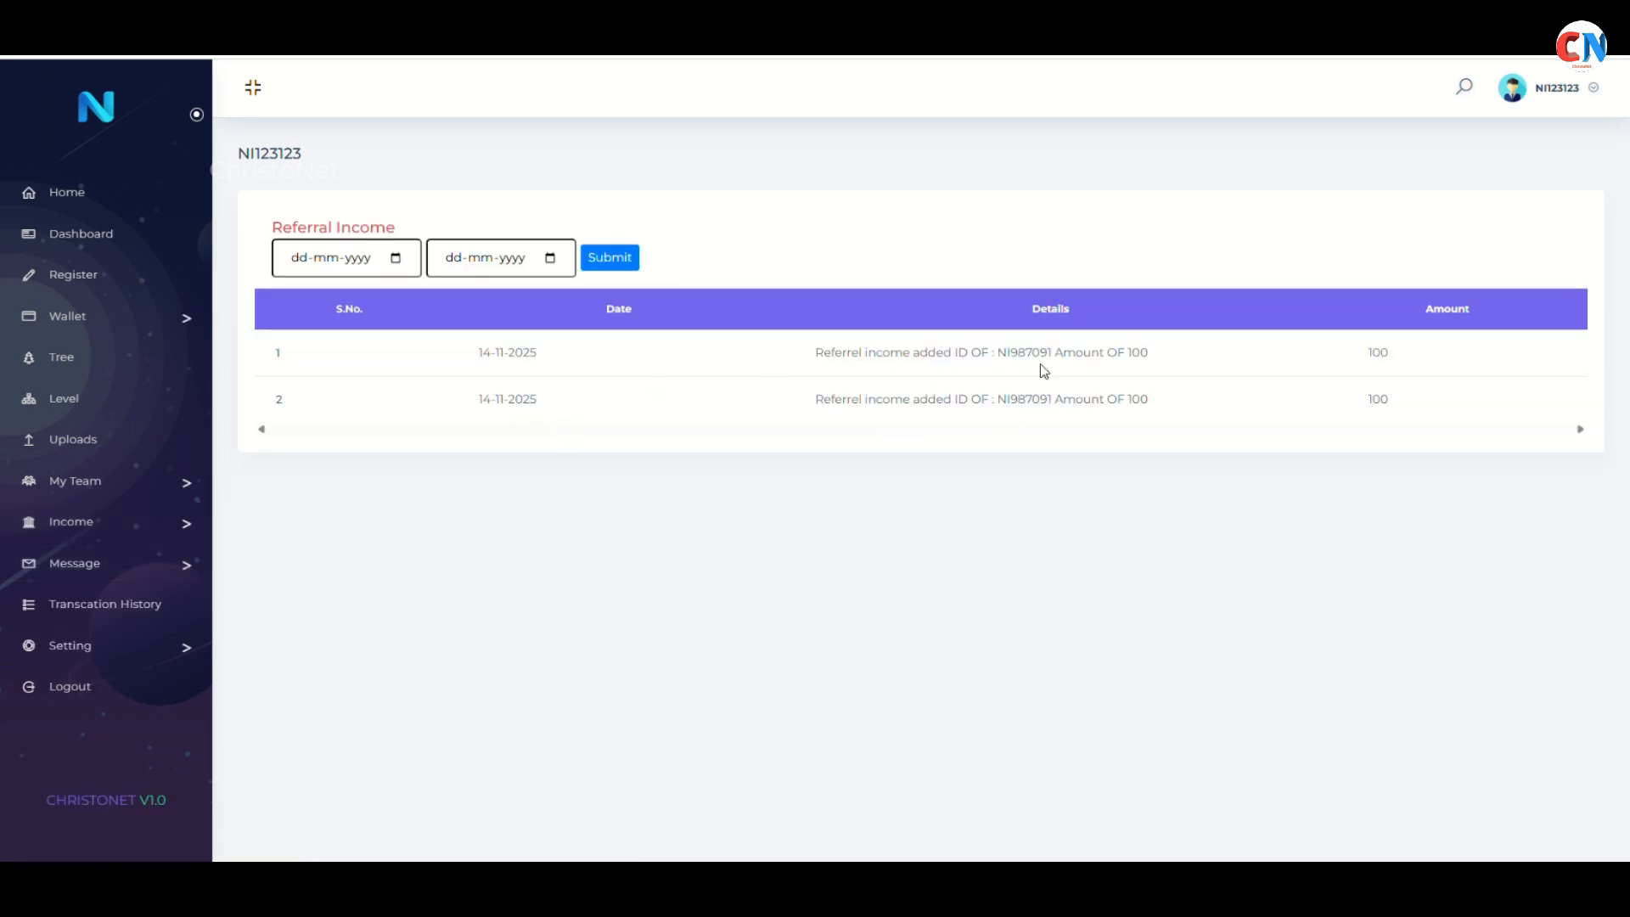
pyautogui.moveTo(997, 352); pyautogui.dragTo(1048, 349)
pyautogui.moveTo(999, 398); pyautogui.dragTo(1050, 401)
pyautogui.click(813, 358)
pyautogui.moveTo(813, 358); pyautogui.dragTo(1164, 371)
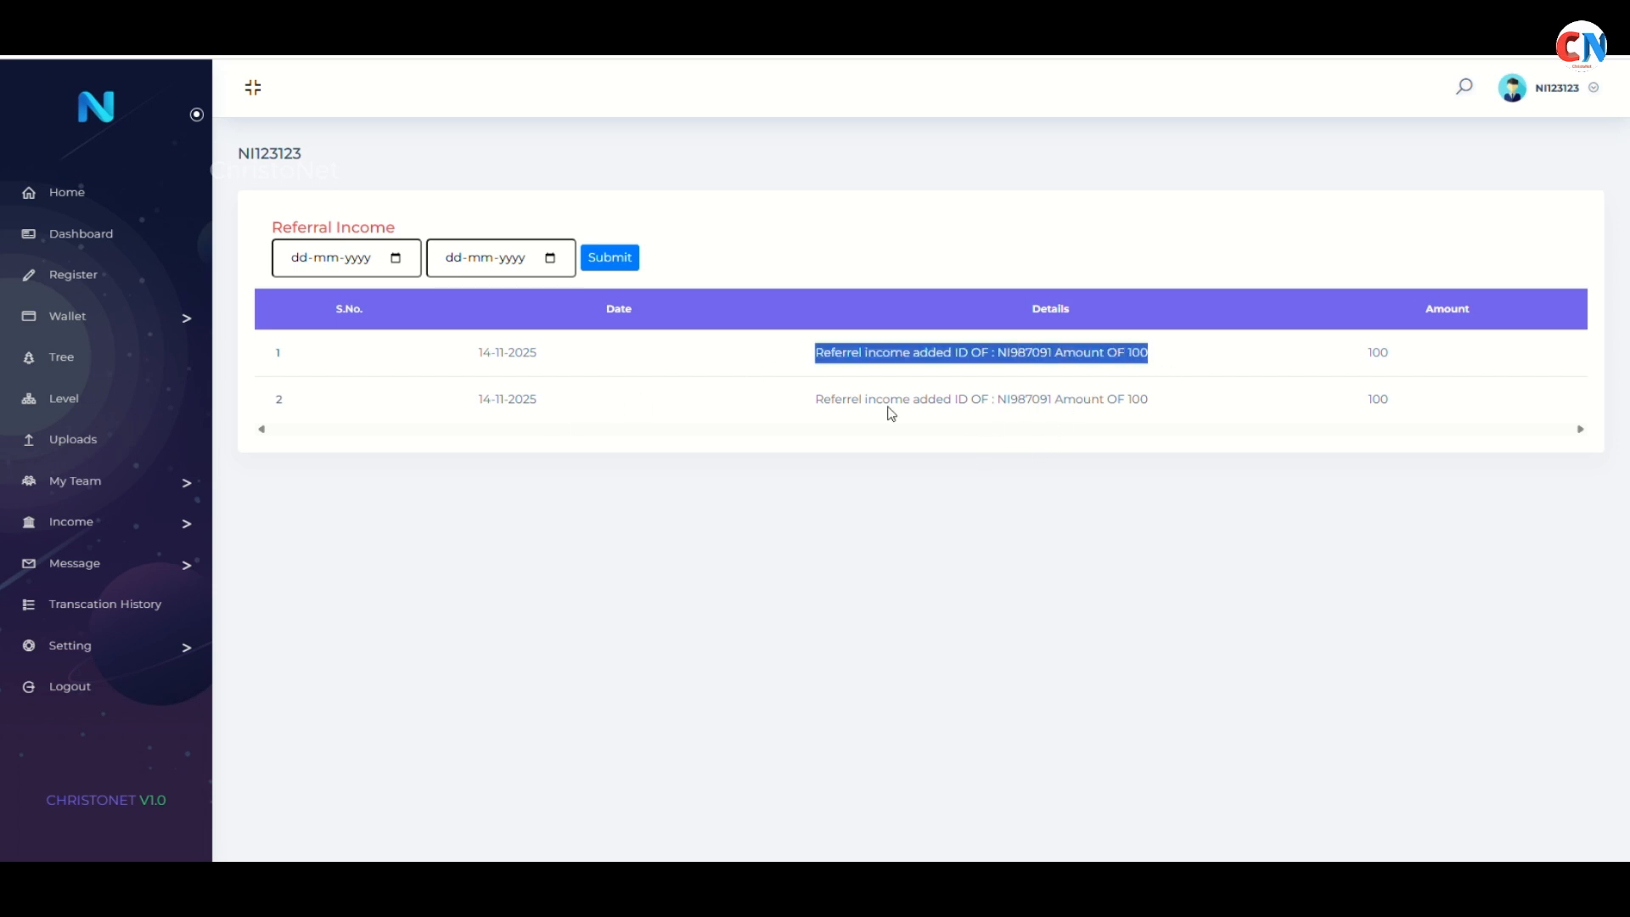
pyautogui.moveTo(817, 399); pyautogui.dragTo(1205, 418)
pyautogui.click(130, 524)
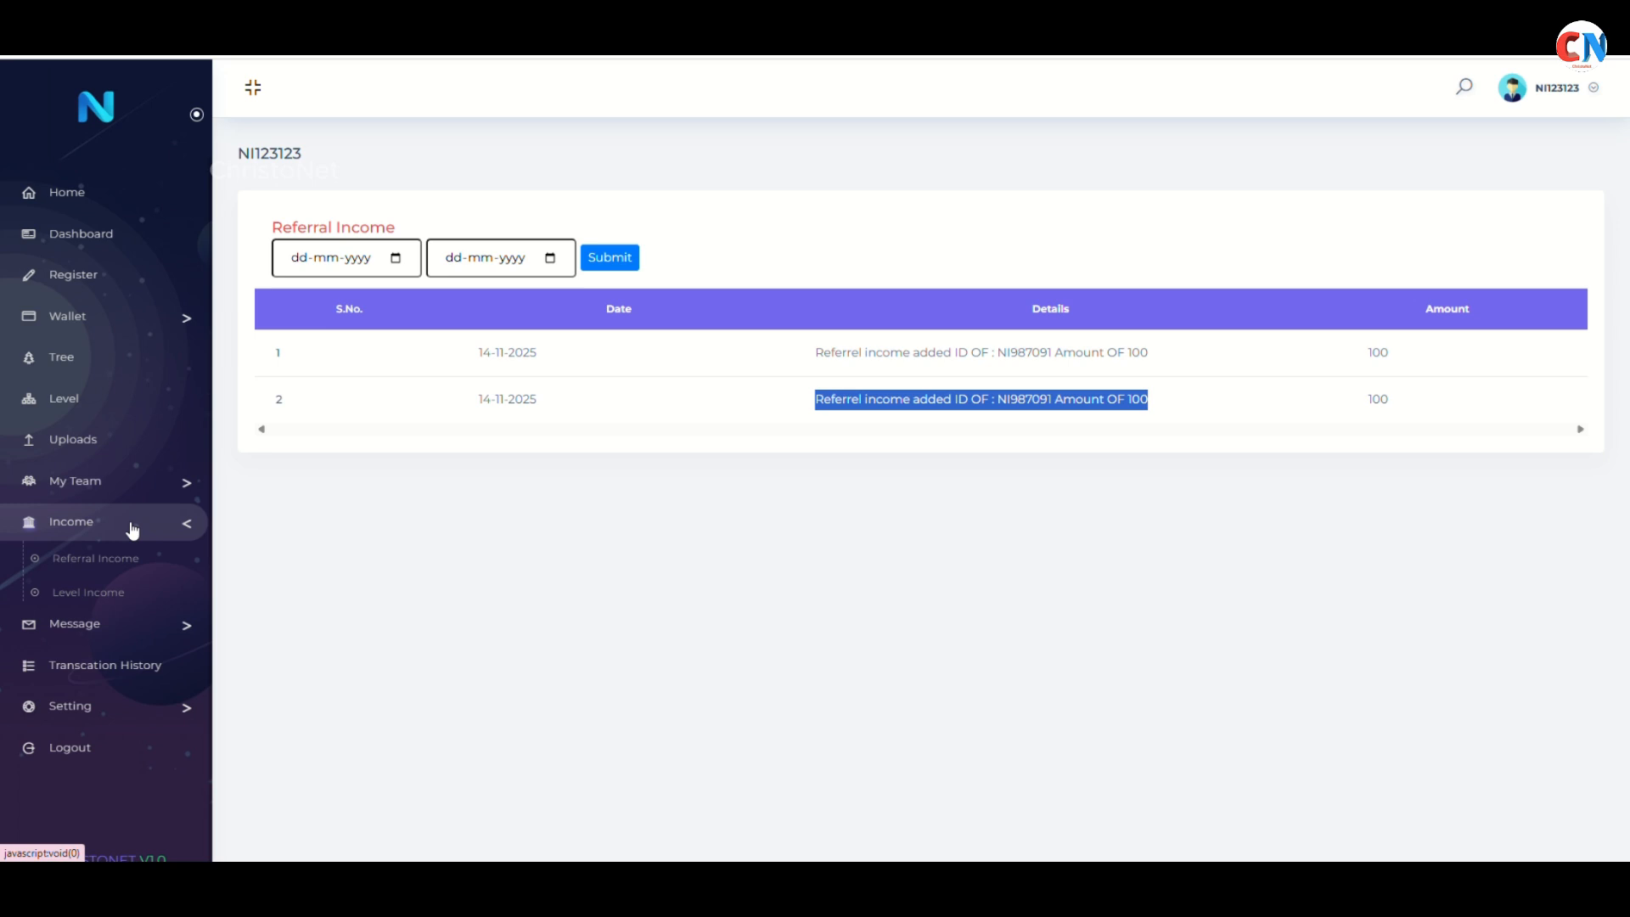
pyautogui.click(120, 593)
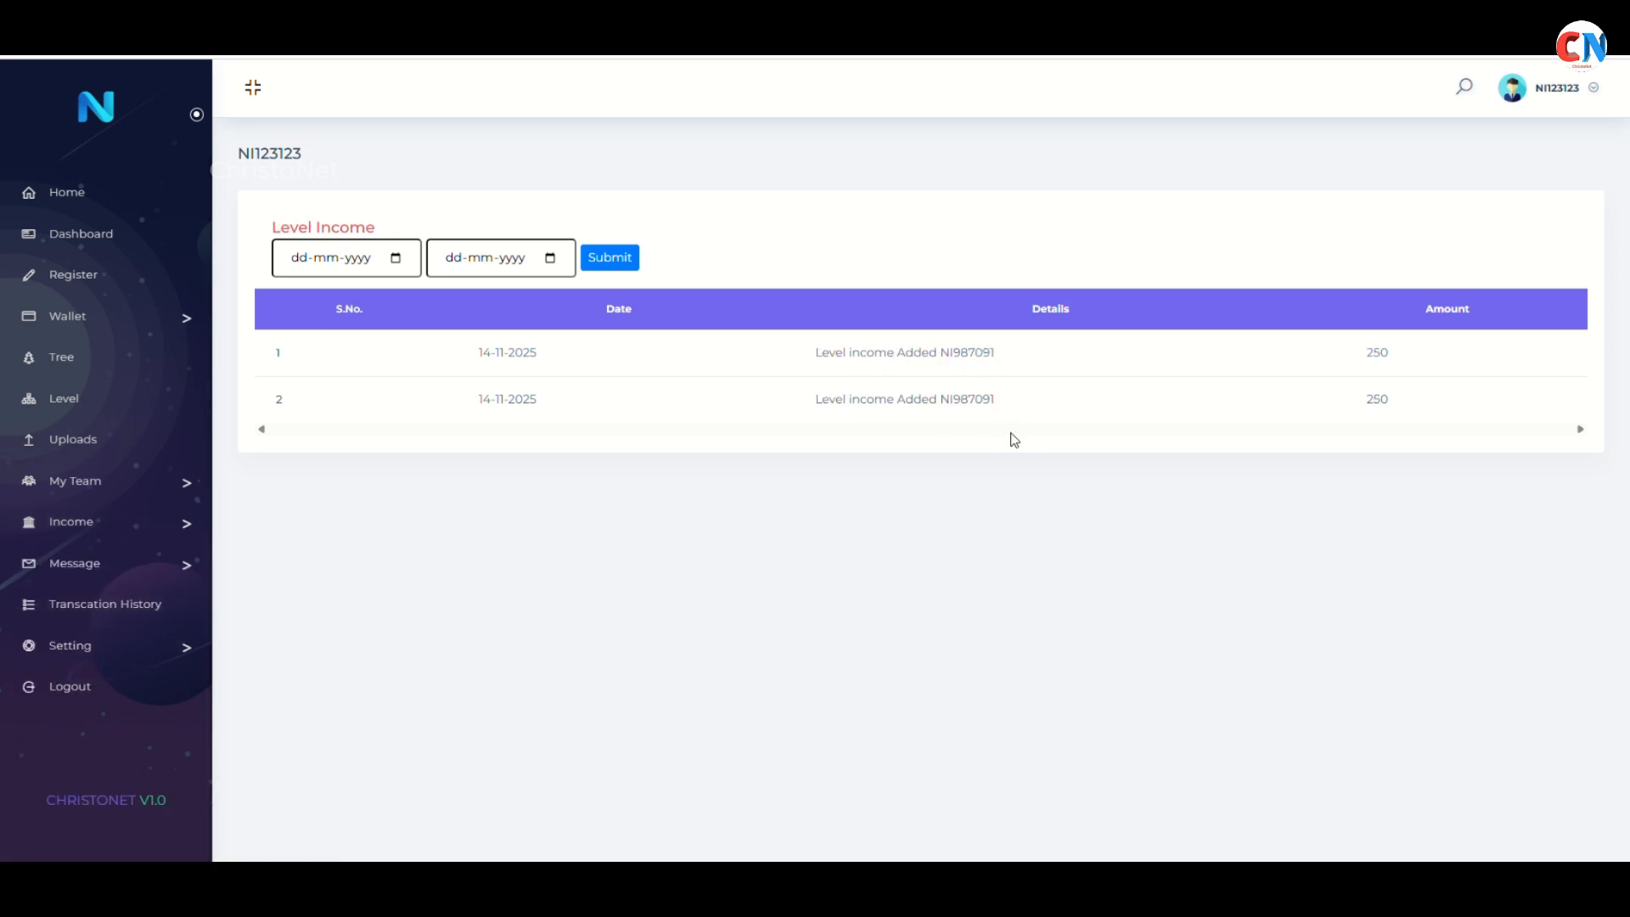
# Show NI123123's dashboard: ₹700 total income and wallet, ₹500 level, ₹200 referral income
pyautogui.click(129, 244)
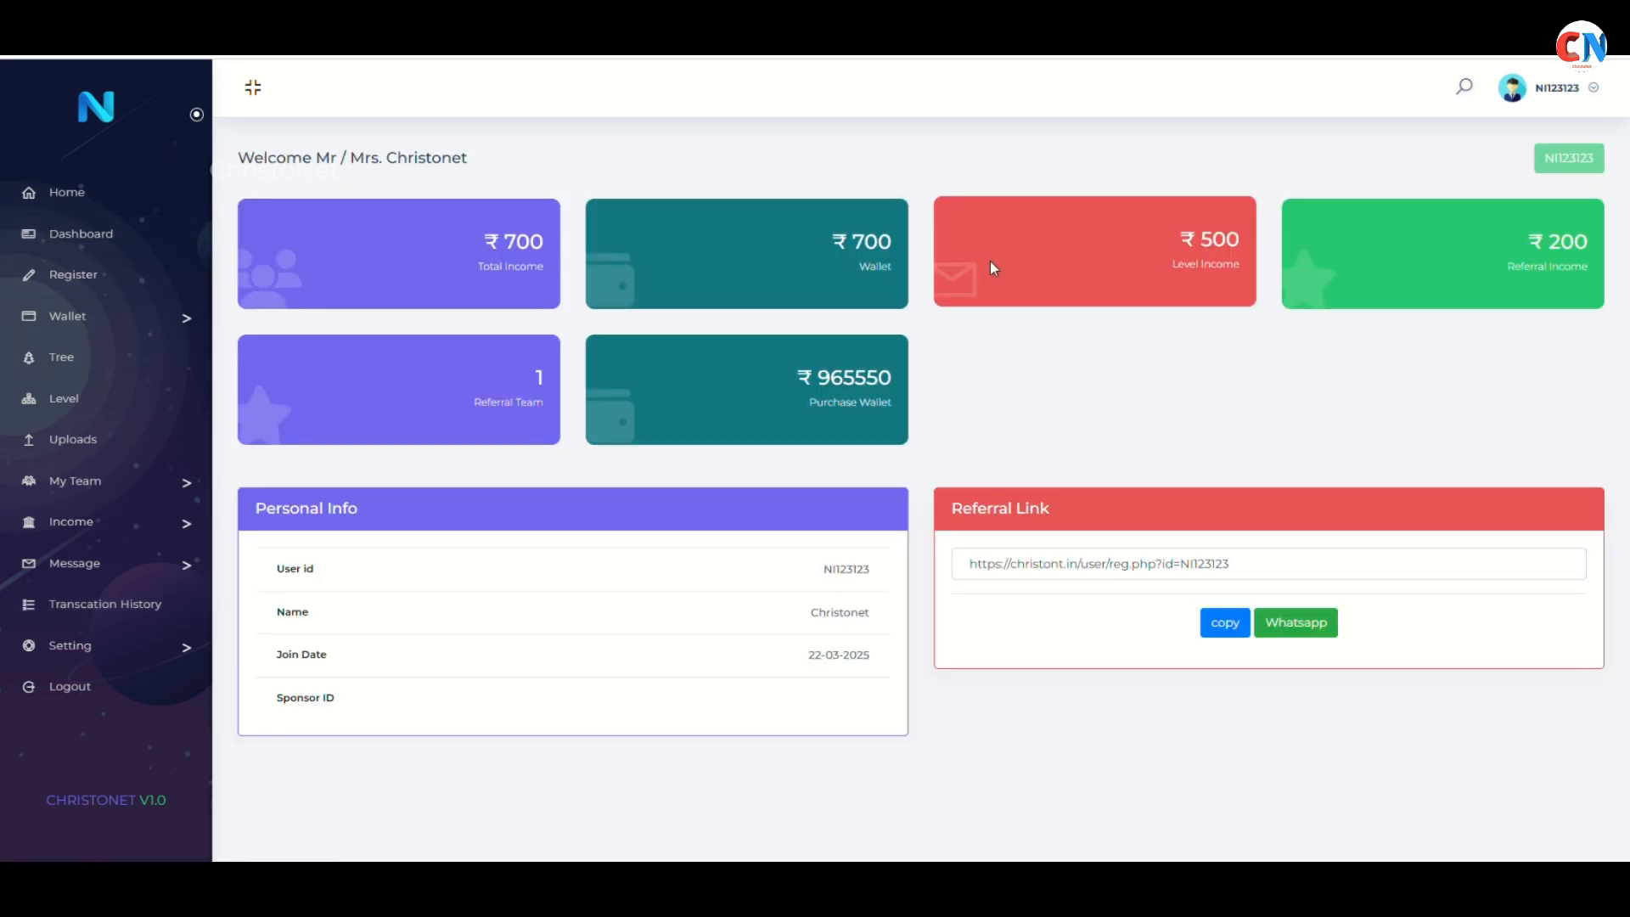